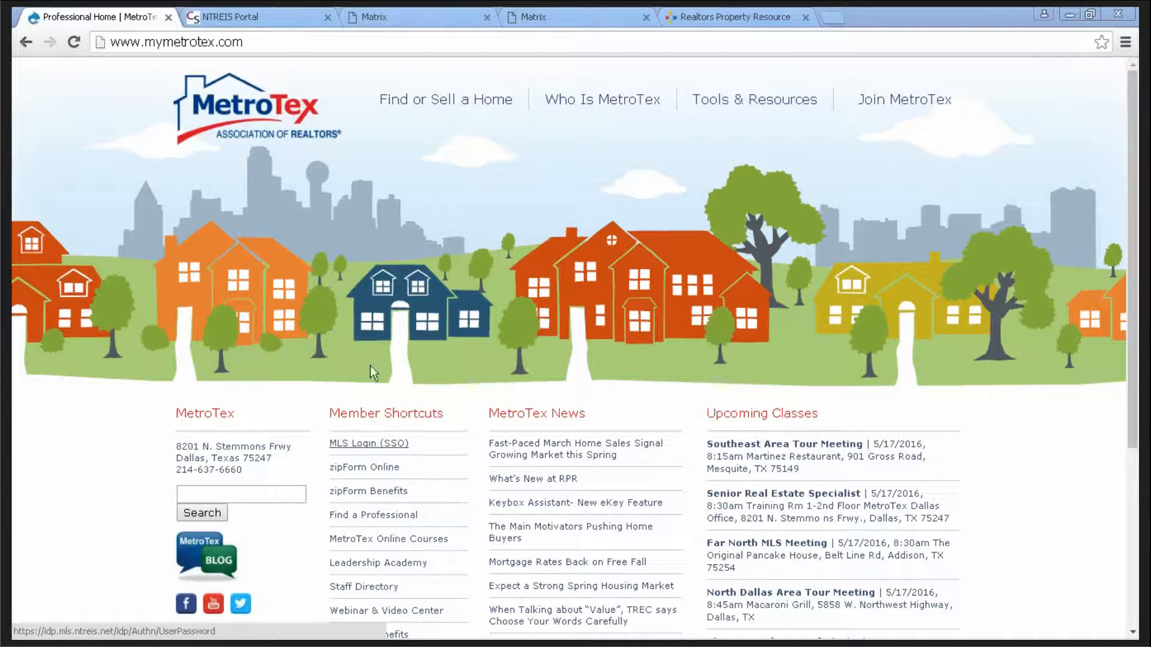
# - Launch Matrix MLS from the NTREIS SSO Portal tab
pyautogui.click(264, 16)
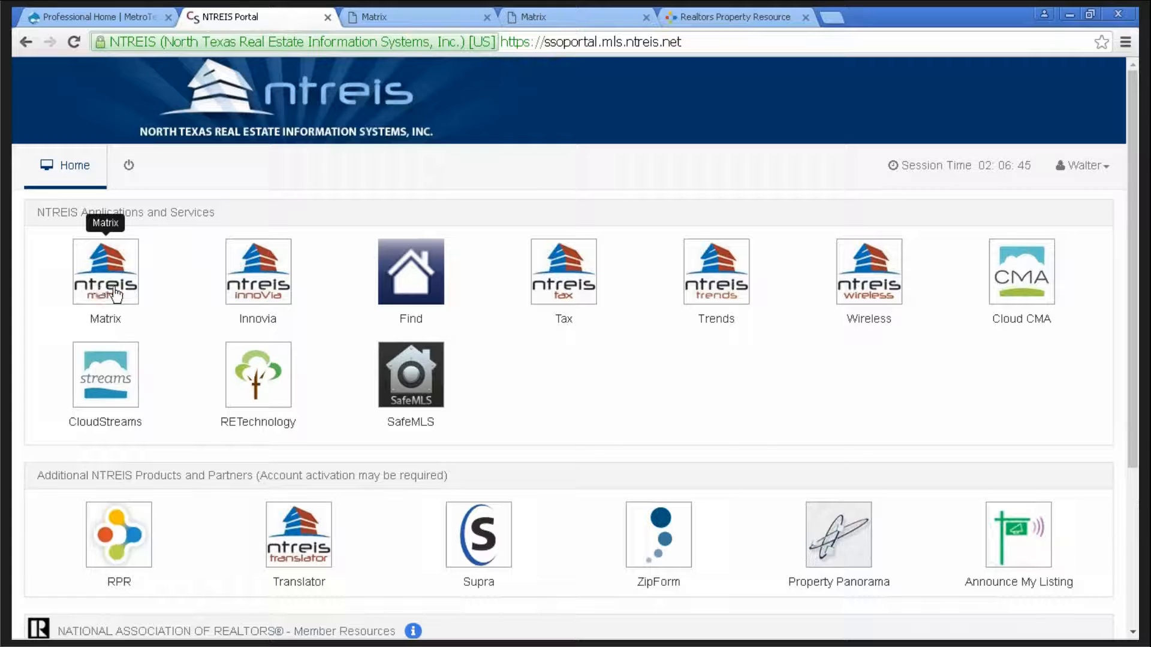
pyautogui.click(409, 17)
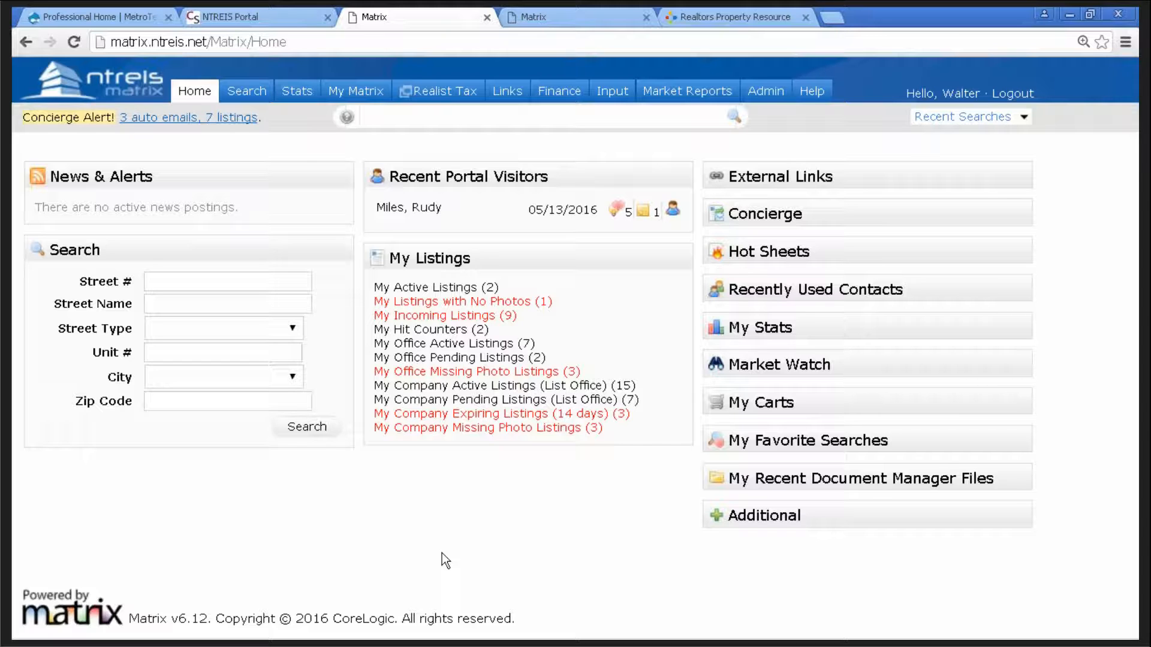
pyautogui.click(549, 12)
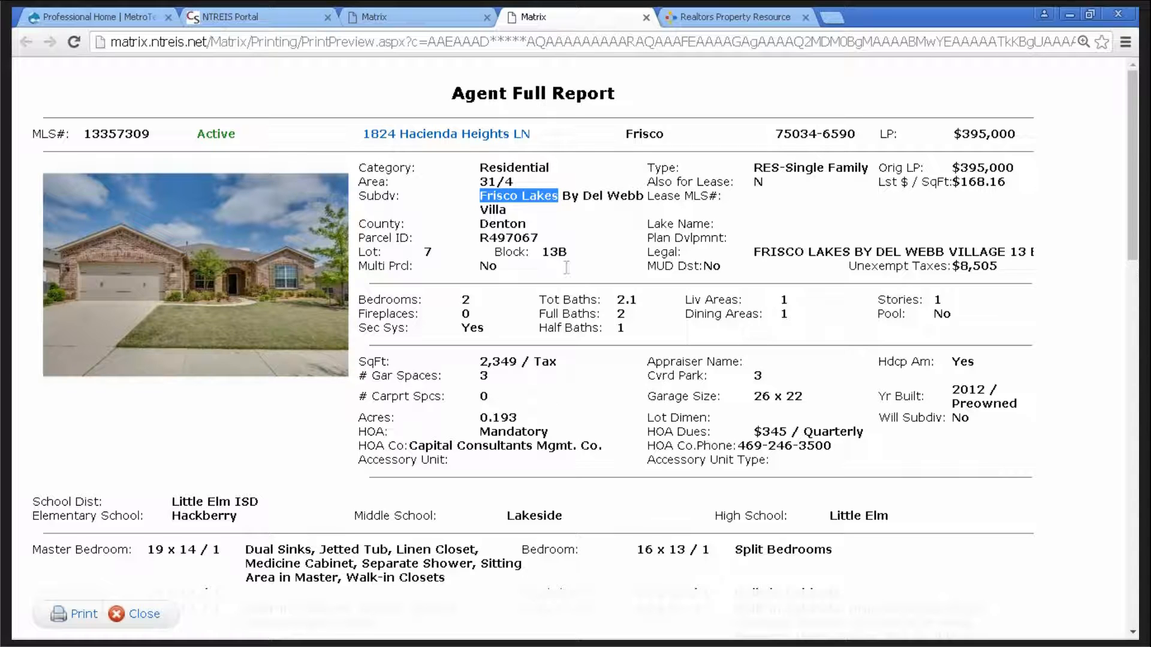
pyautogui.click(568, 217)
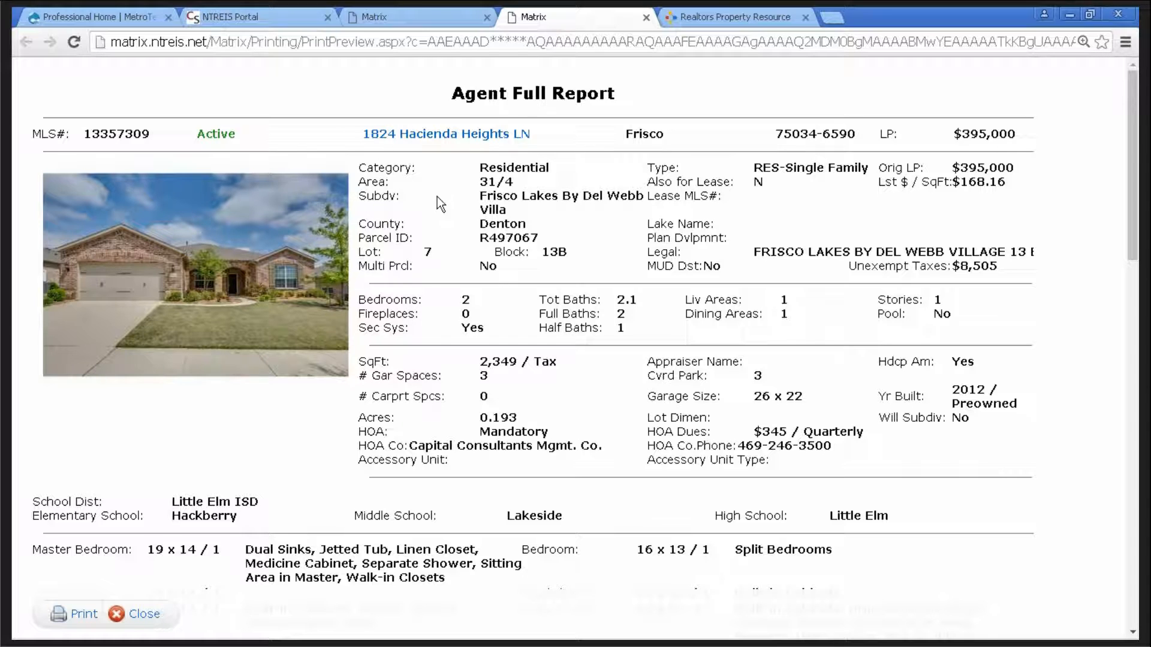
pyautogui.moveTo(559, 195); pyautogui.dragTo(479, 197)
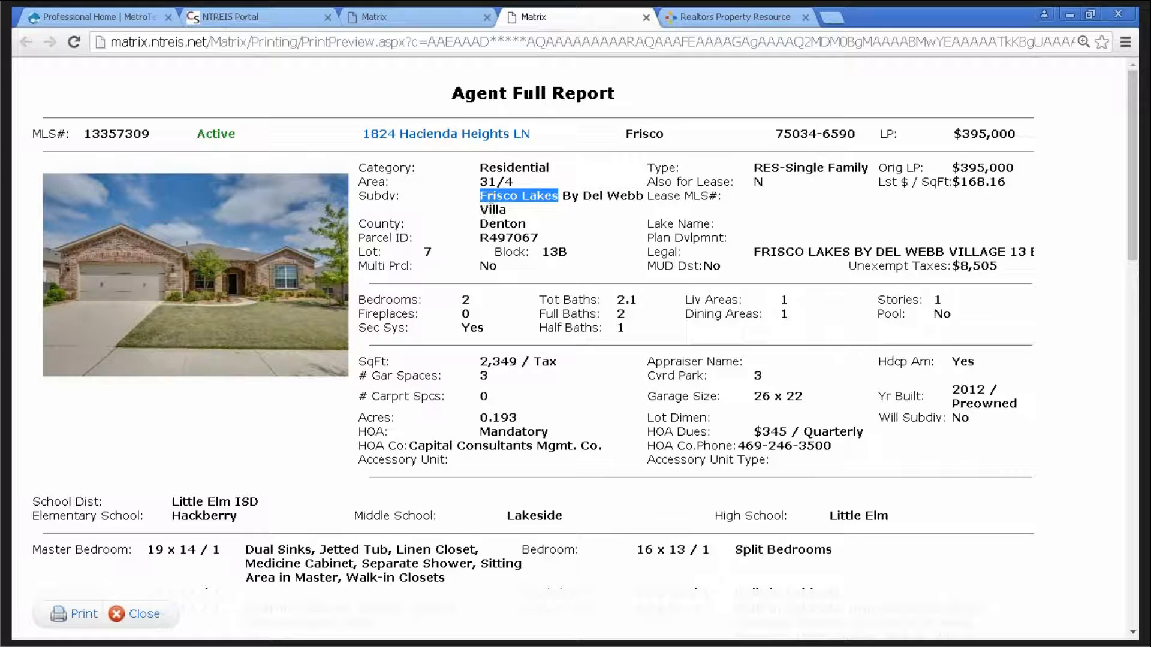
pyautogui.rightClick(492, 200)
pyautogui.click(512, 211)
# - Open the Residential Quick search form from the Matrix home tab
pyautogui.click(409, 17)
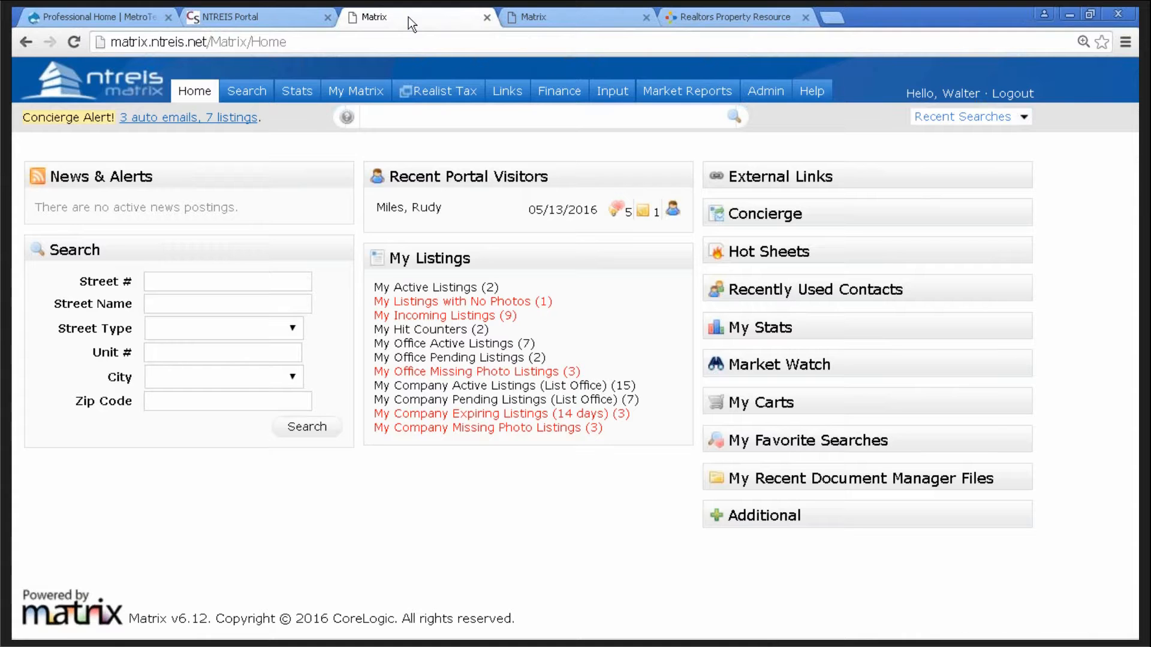
pyautogui.moveTo(257, 96)
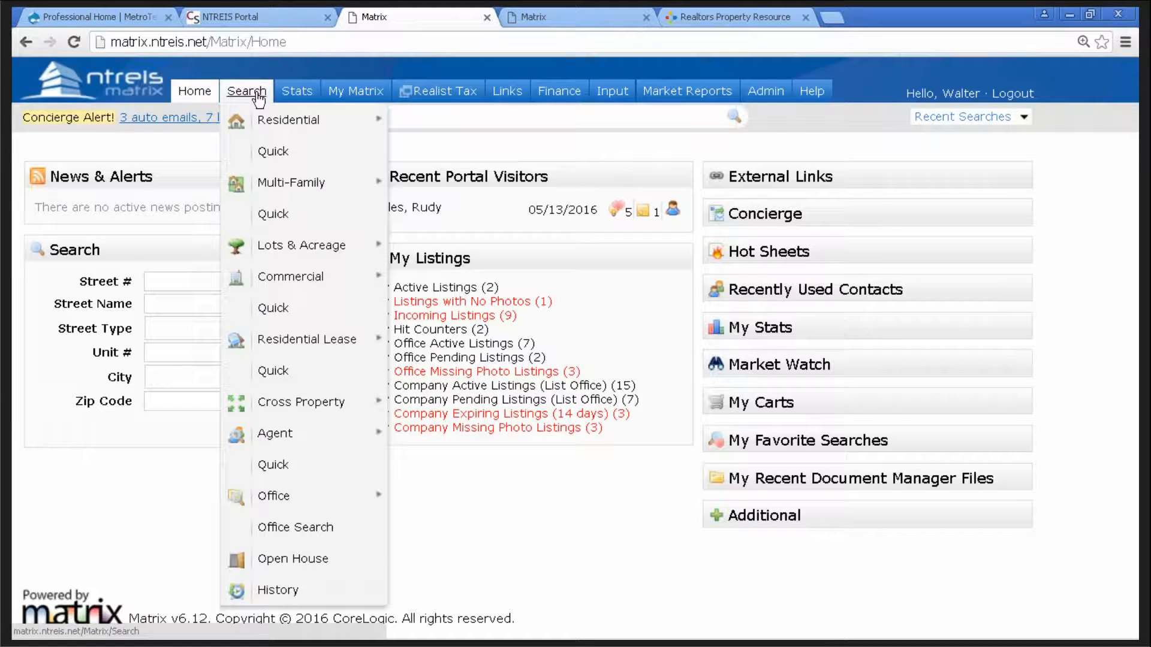
pyautogui.moveTo(268, 121)
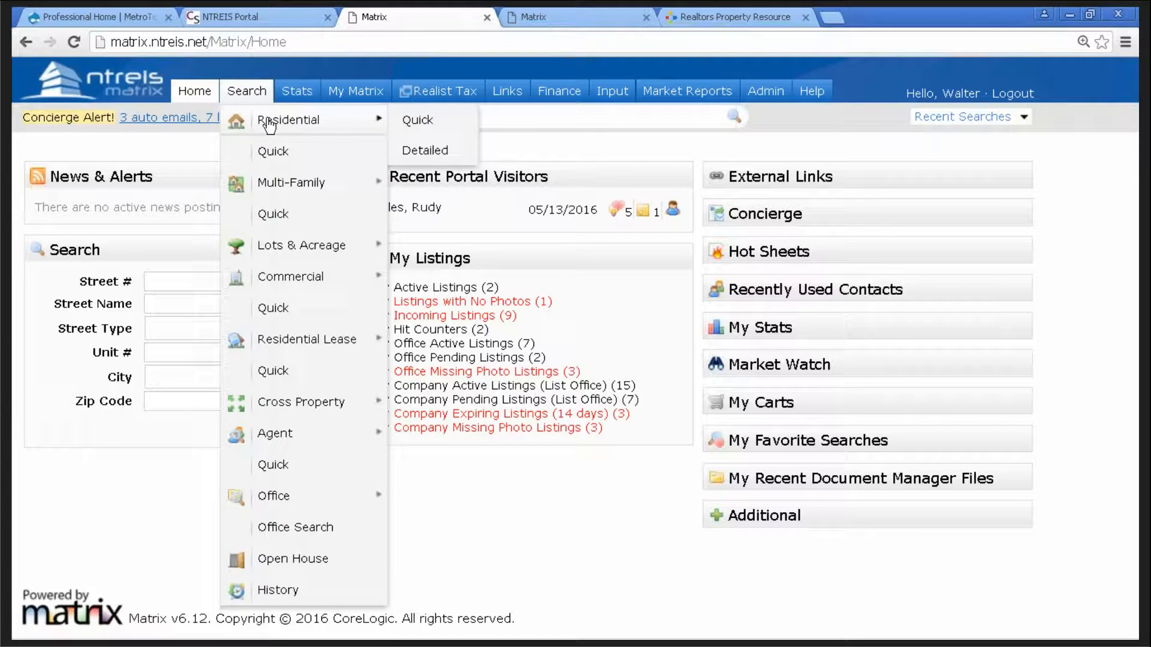
pyautogui.click(416, 120)
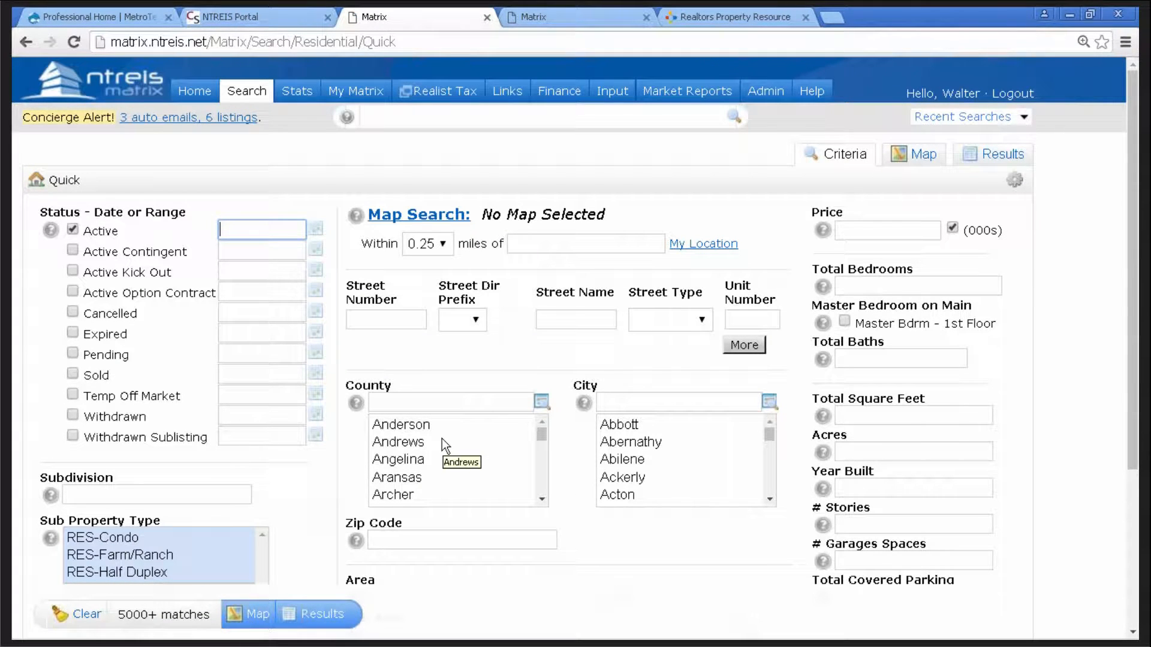
# - Add Active Contingent, Active Kick Out, Active Option Contract, Pending and Sold statuses
pyautogui.click(73, 251)
pyautogui.click(73, 271)
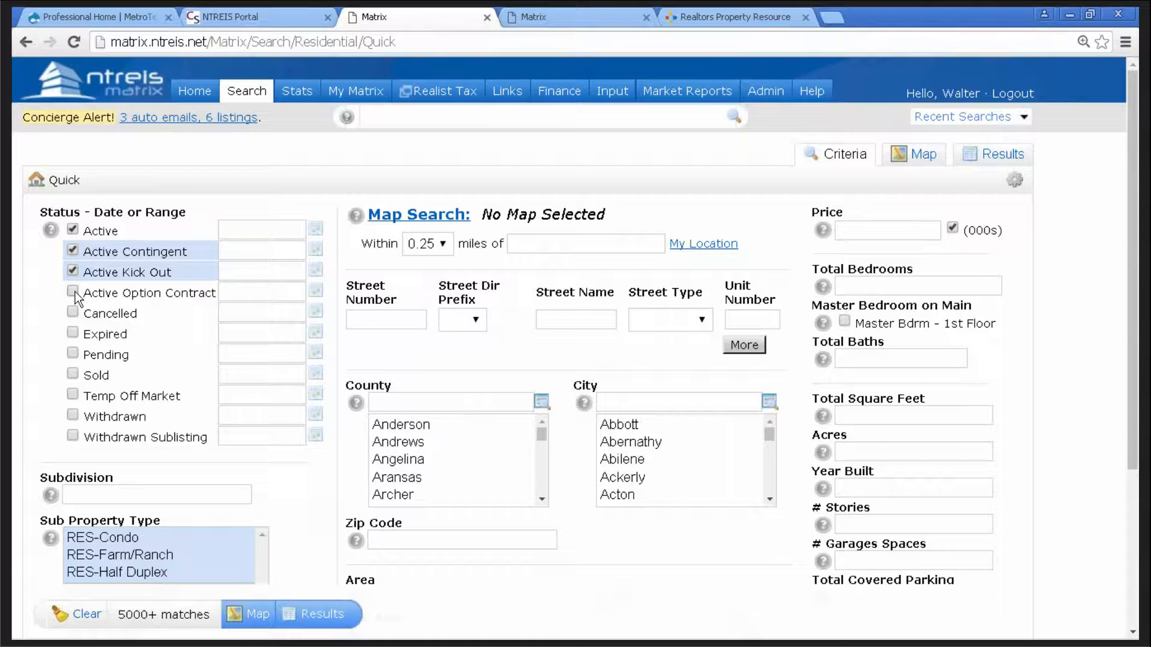
pyautogui.click(73, 292)
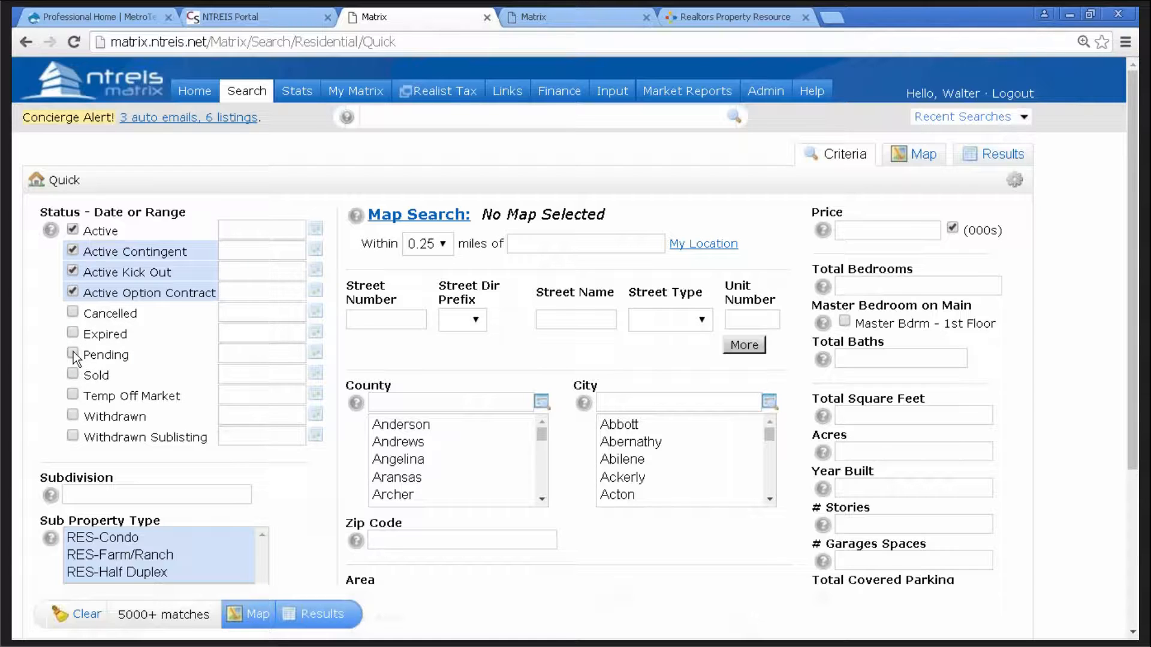
pyautogui.click(73, 355)
pyautogui.click(73, 375)
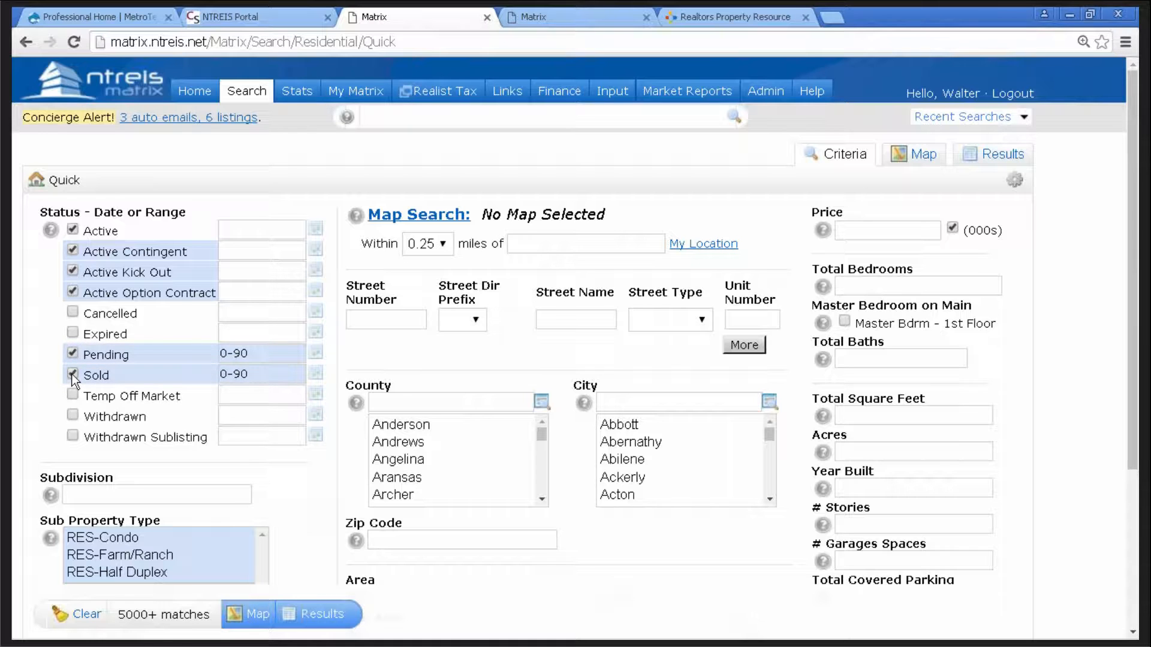
# - Set the Subdivision criterion to '*Frisco Lakes*'
pyautogui.click(97, 494)
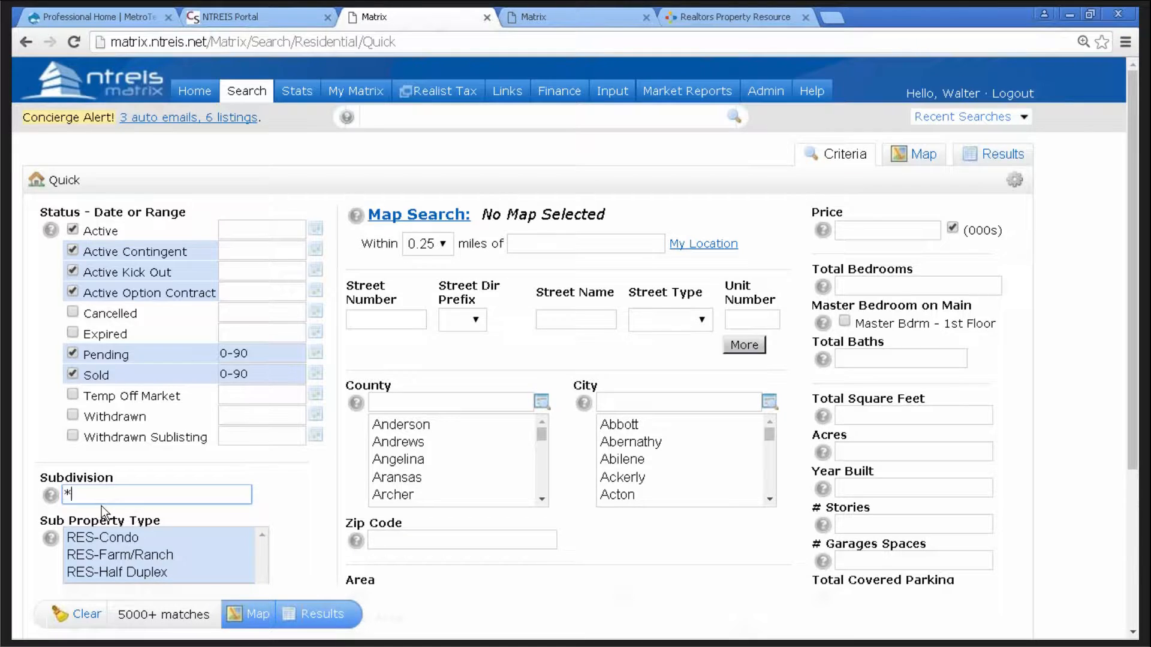
pyautogui.write('*      ')
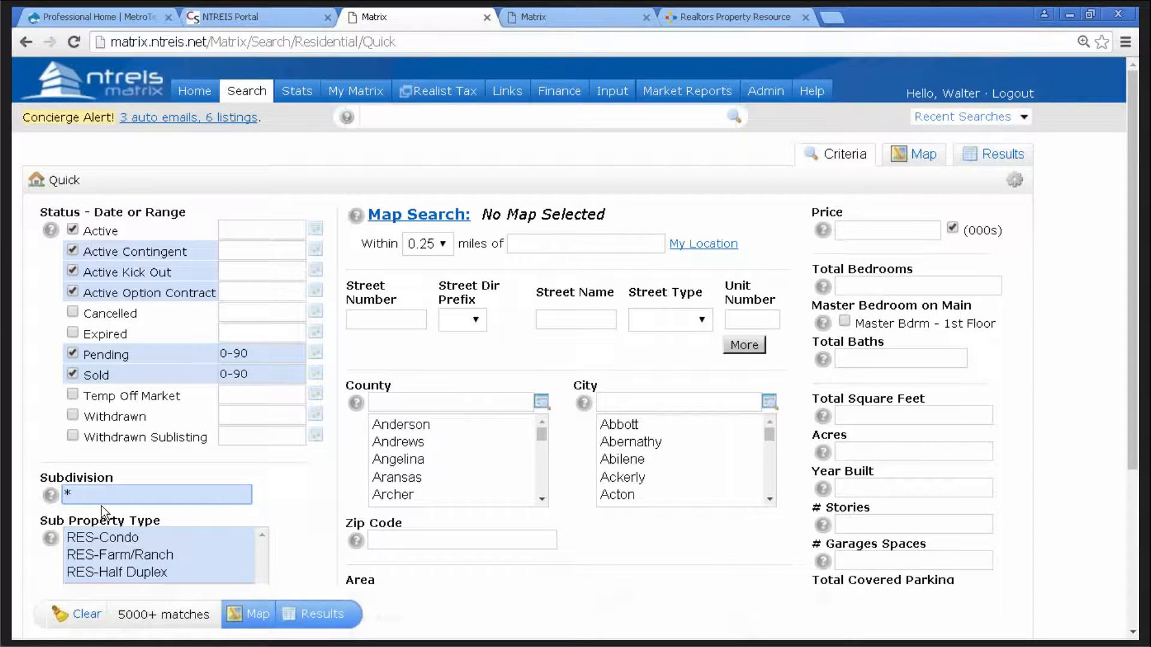
pyautogui.write('Frisco Lakes')
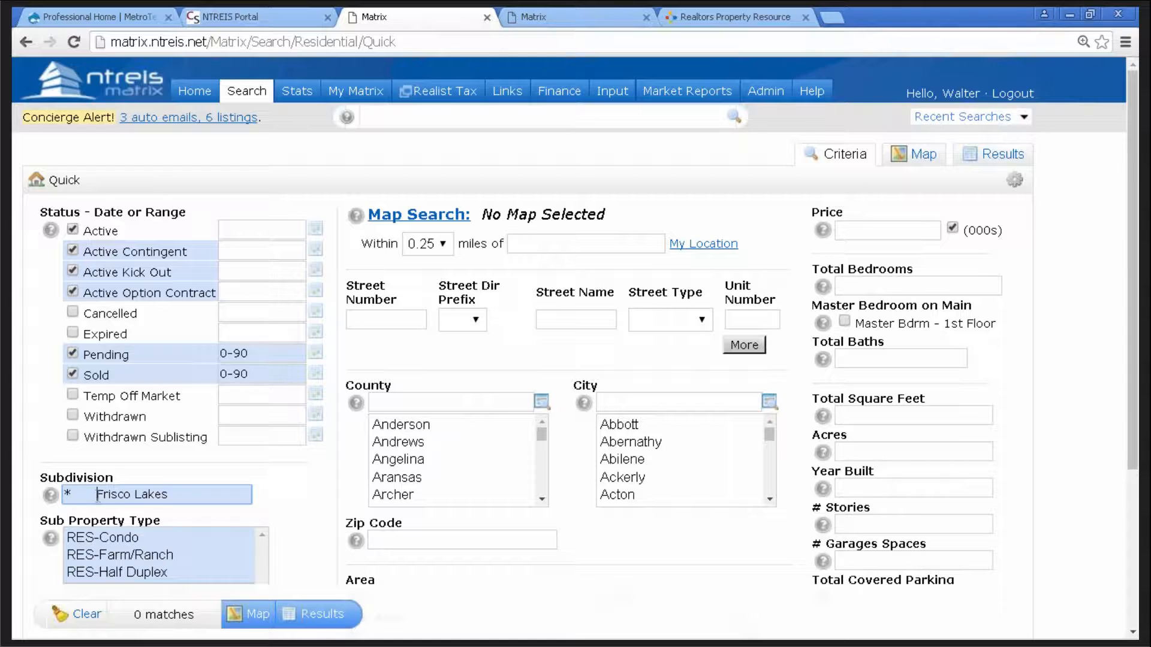
pyautogui.press('BackSpace')
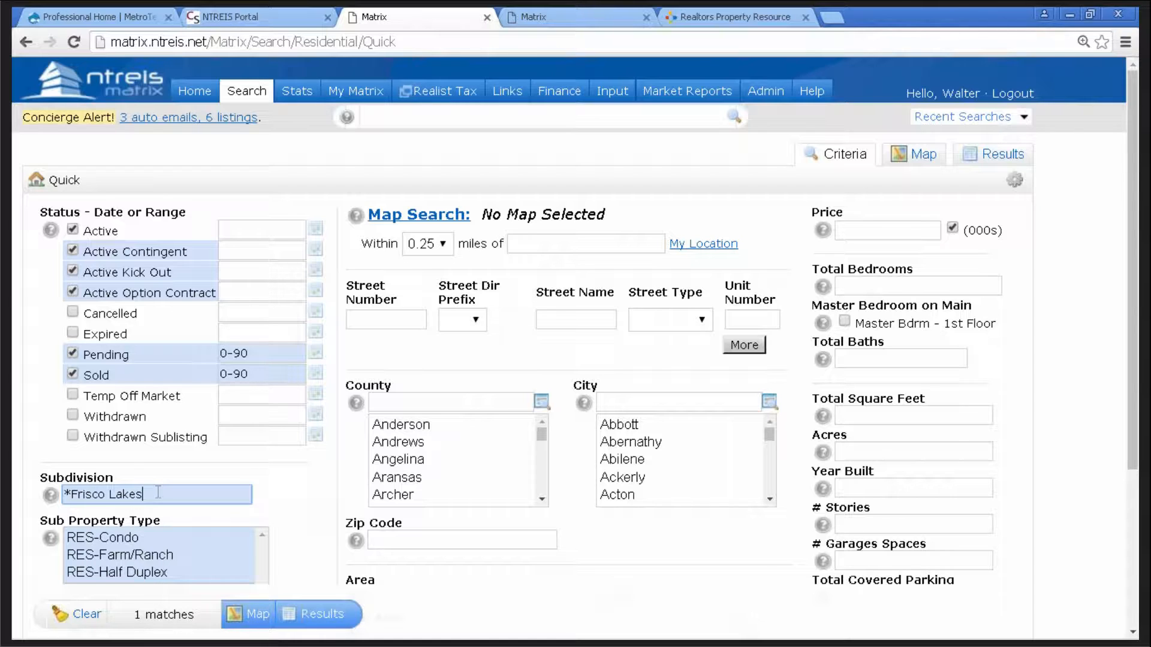
pyautogui.write('*')
# - Limit the search to RES-Single Family homes in the city of Frisco
pyautogui.scroll(-3, 296, 495)
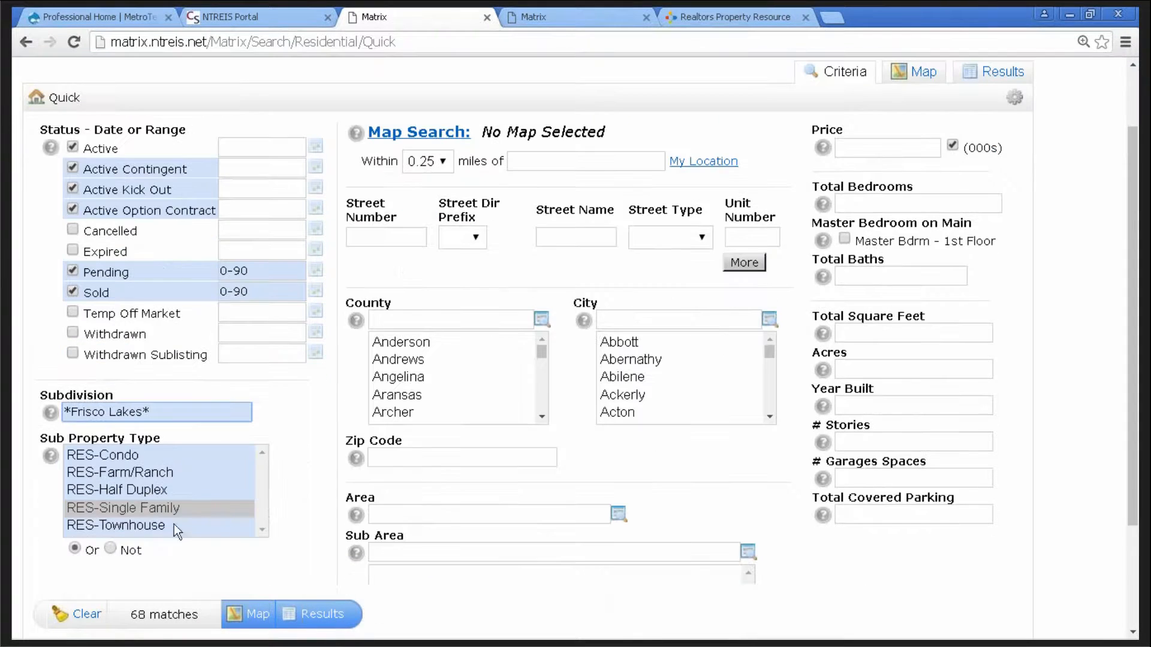
pyautogui.click(118, 511)
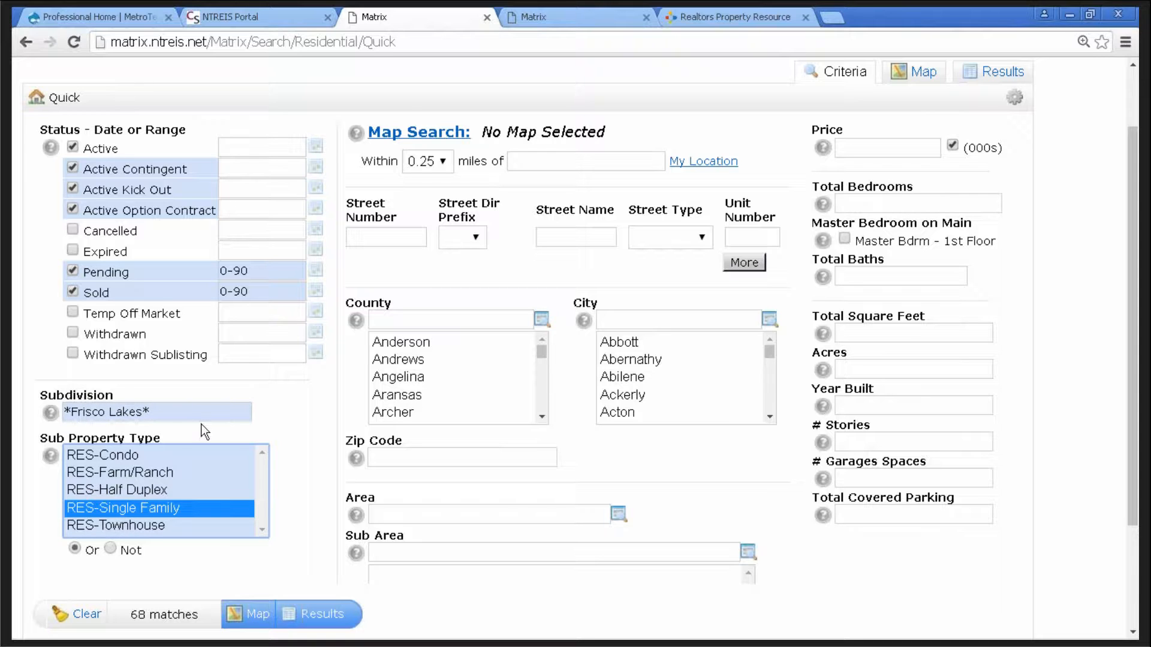
pyautogui.click(633, 320)
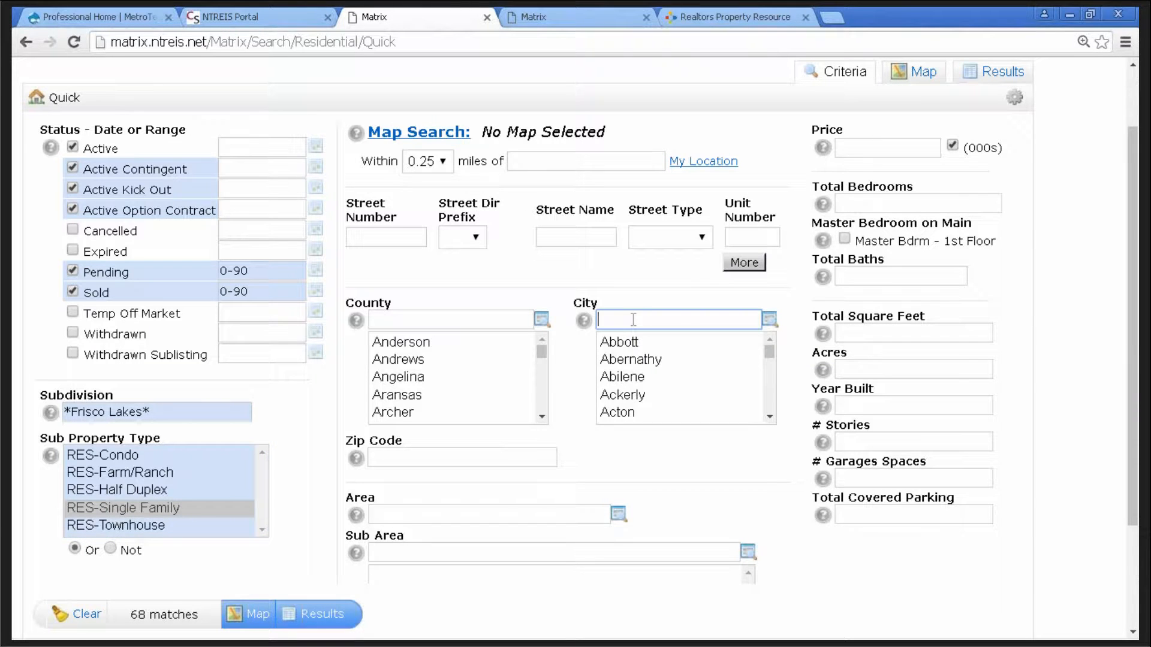
pyautogui.write('fris')
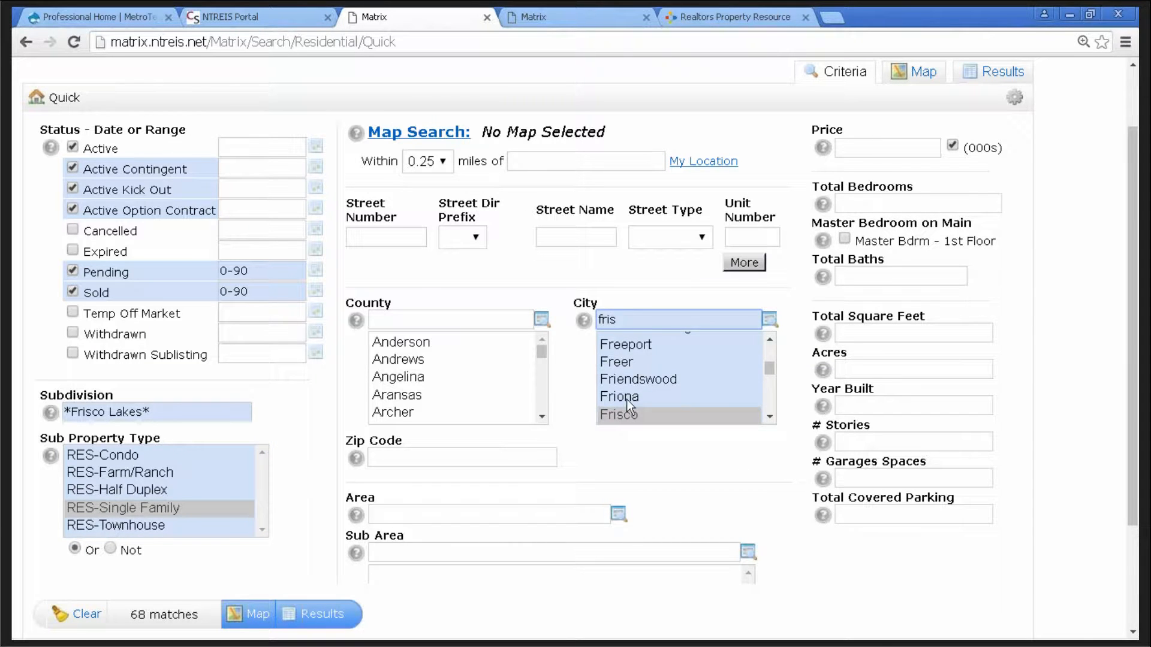
pyautogui.click(629, 399)
pyautogui.click(626, 415)
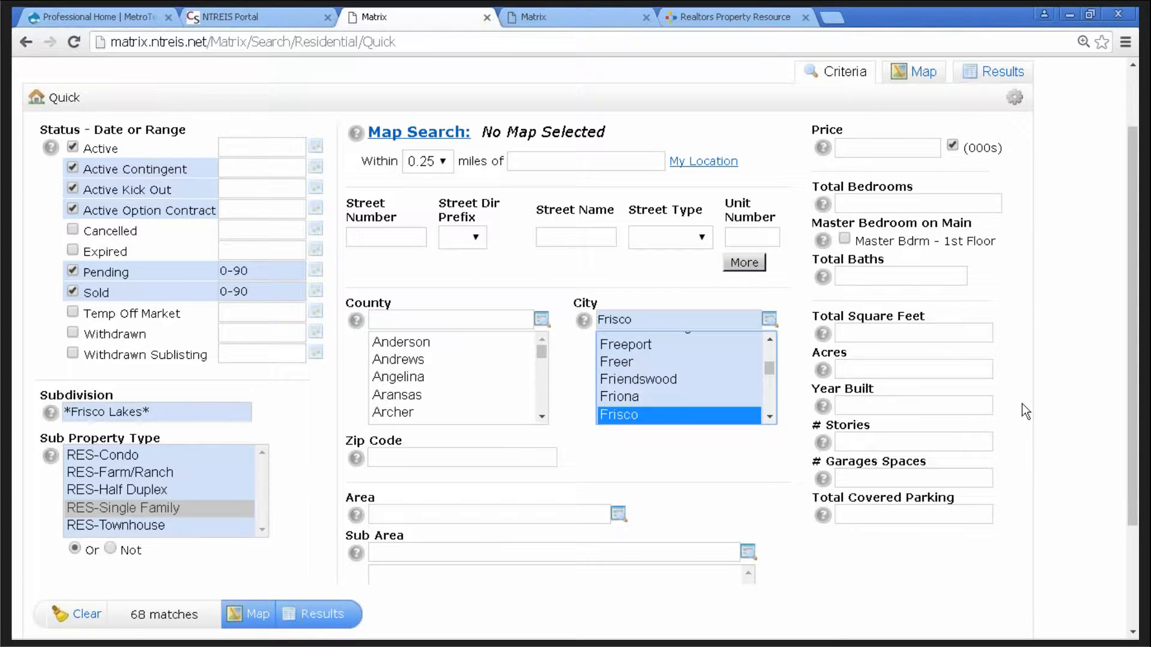
pyautogui.scroll(2, 1023, 402)
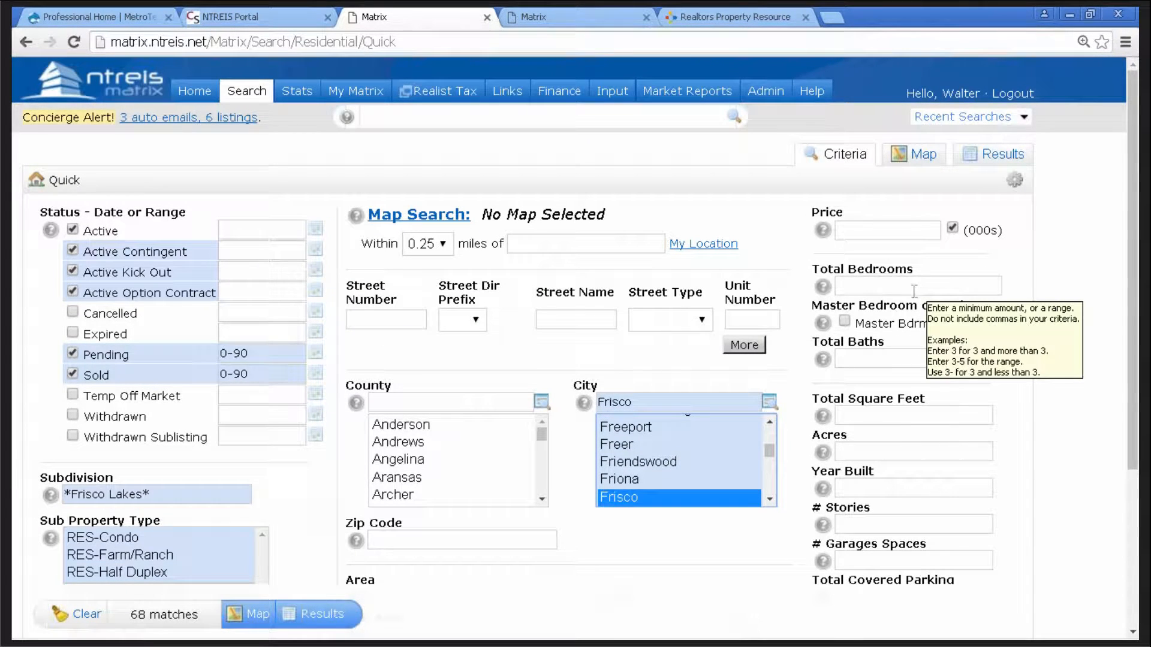
# - Set Total Bedrooms to 2- and check the subject property's full report again
pyautogui.click(879, 286)
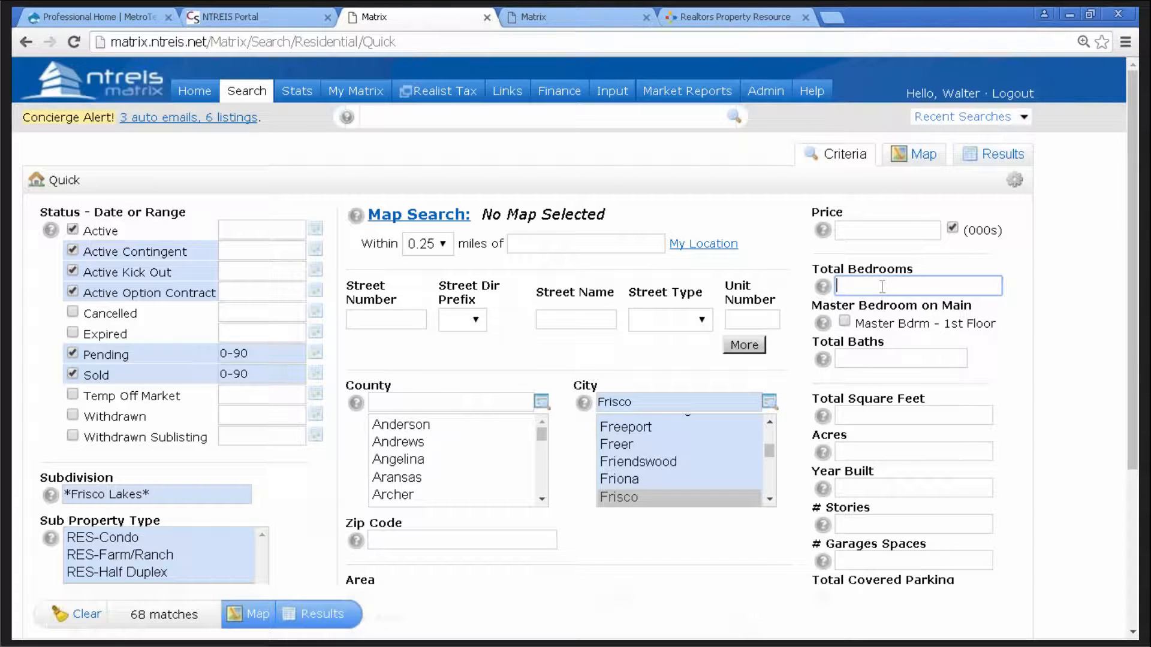
pyautogui.write('2')
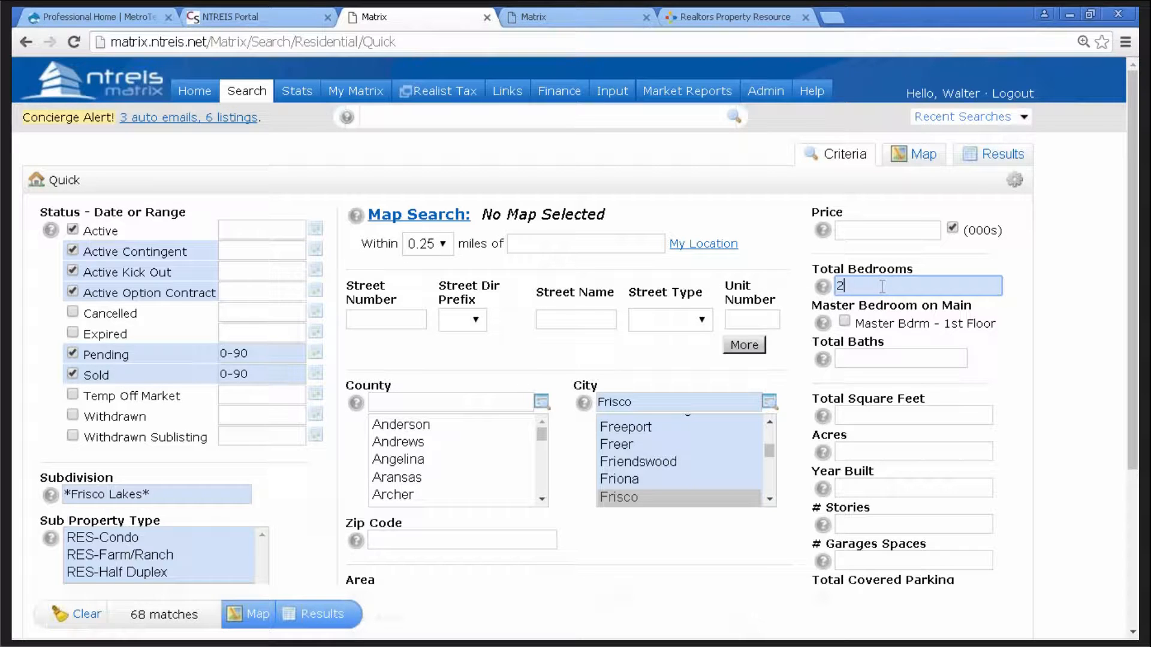
pyautogui.write('-')
pyautogui.click(880, 417)
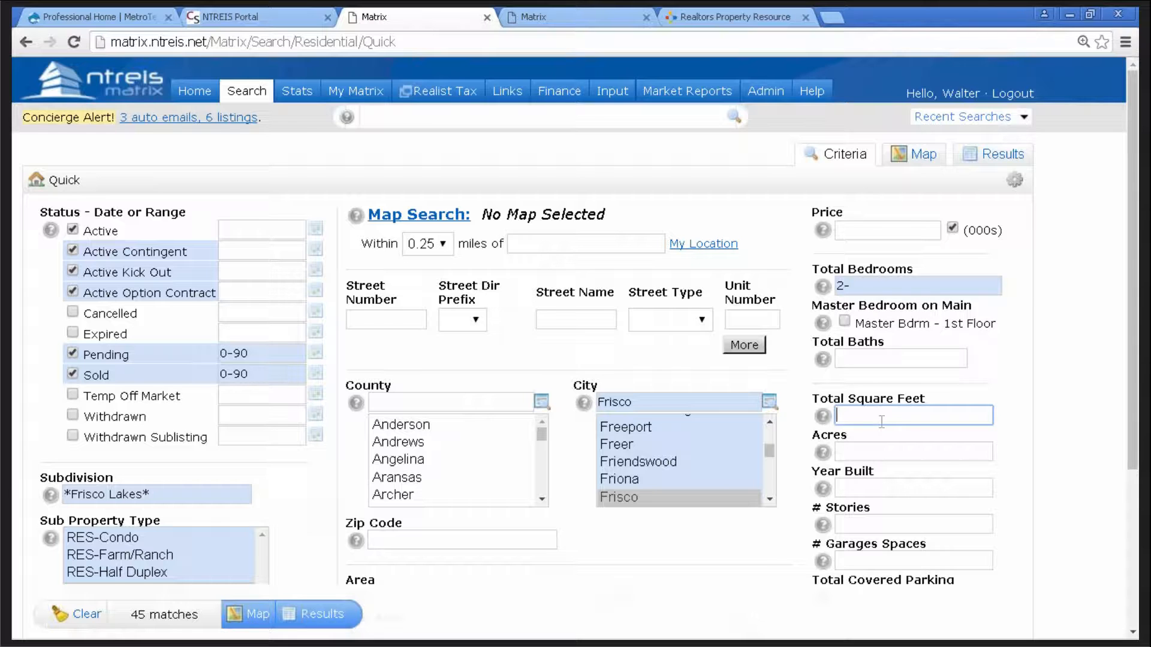
pyautogui.click(544, 22)
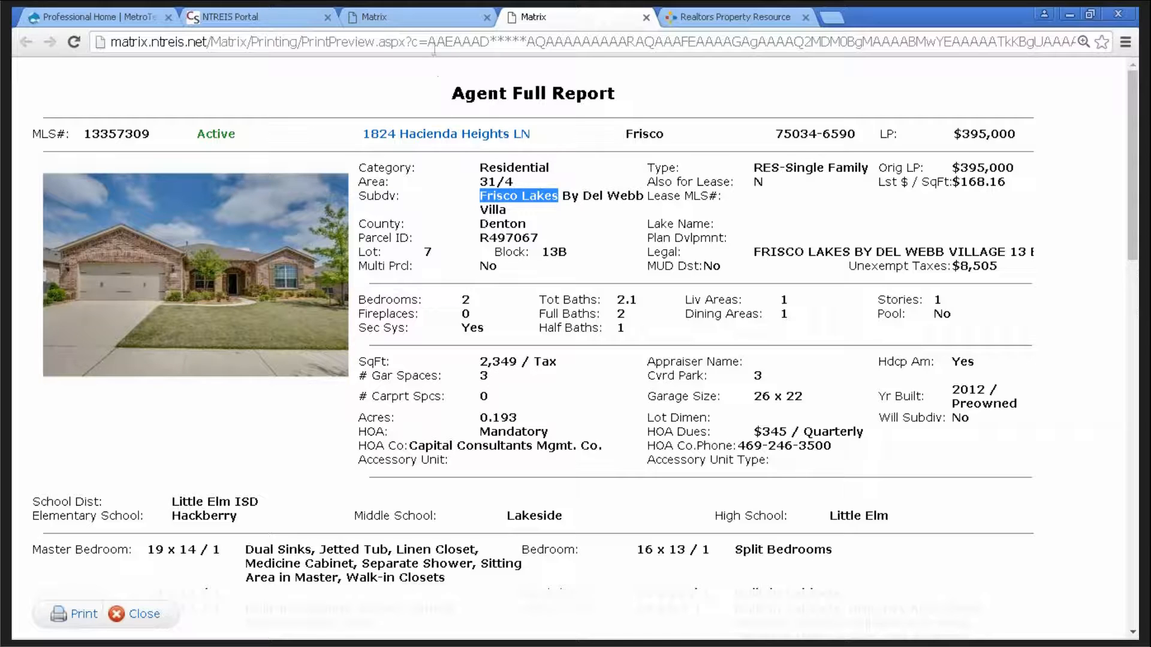
# - Set the square footage criterion to 2000-2700
pyautogui.click(422, 23)
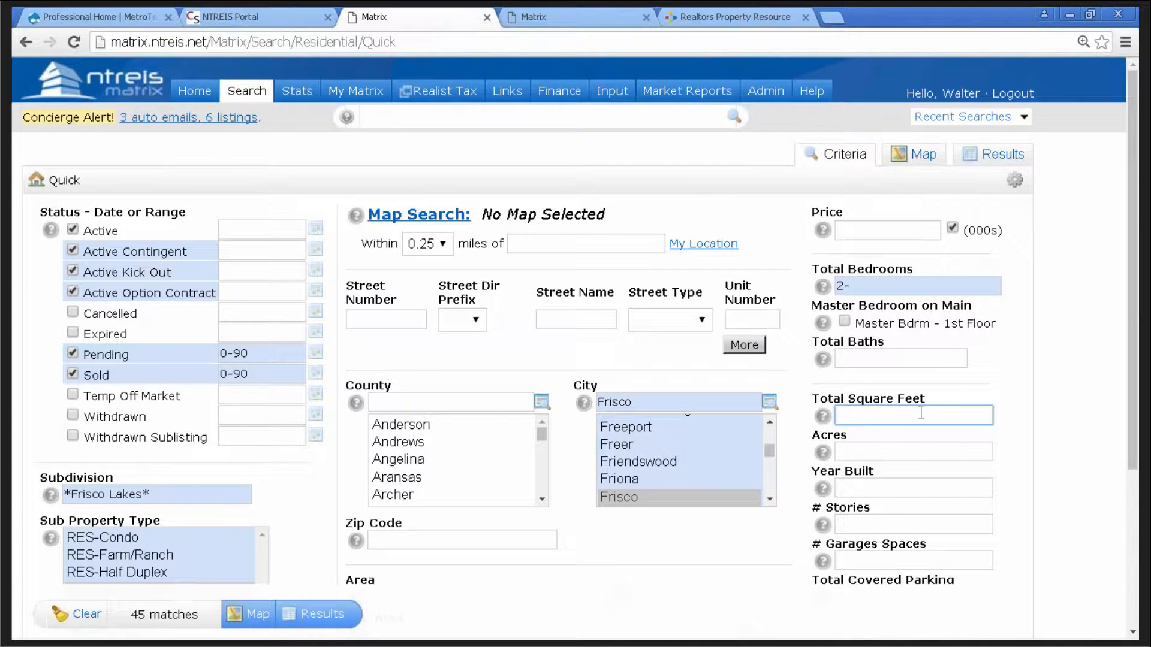
pyautogui.moveTo(881, 413)
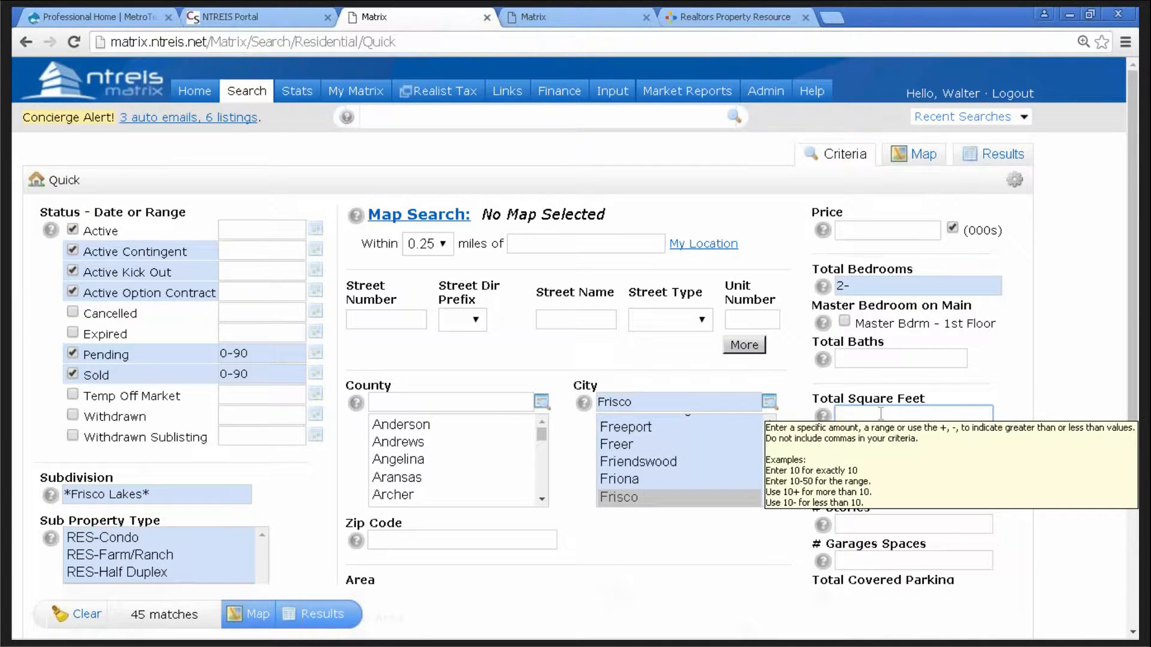
pyautogui.write('2000')
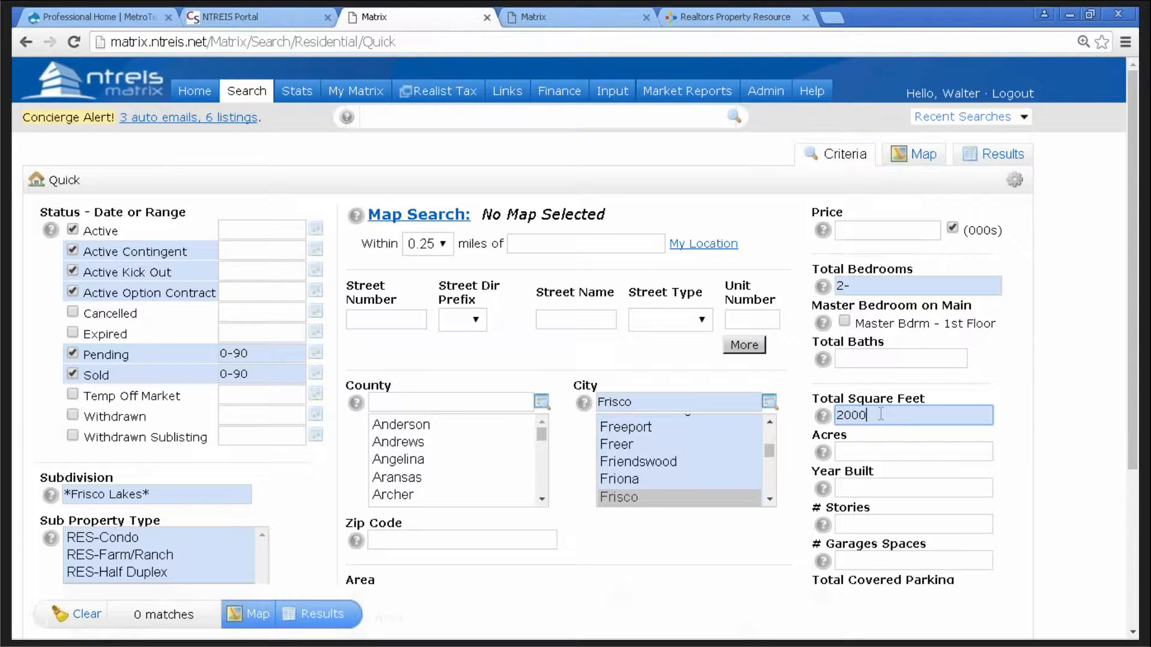
pyautogui.write('-2700')
# - Widen the Sold range to 0-270 days and view the 17 matches
pyautogui.click(258, 376)
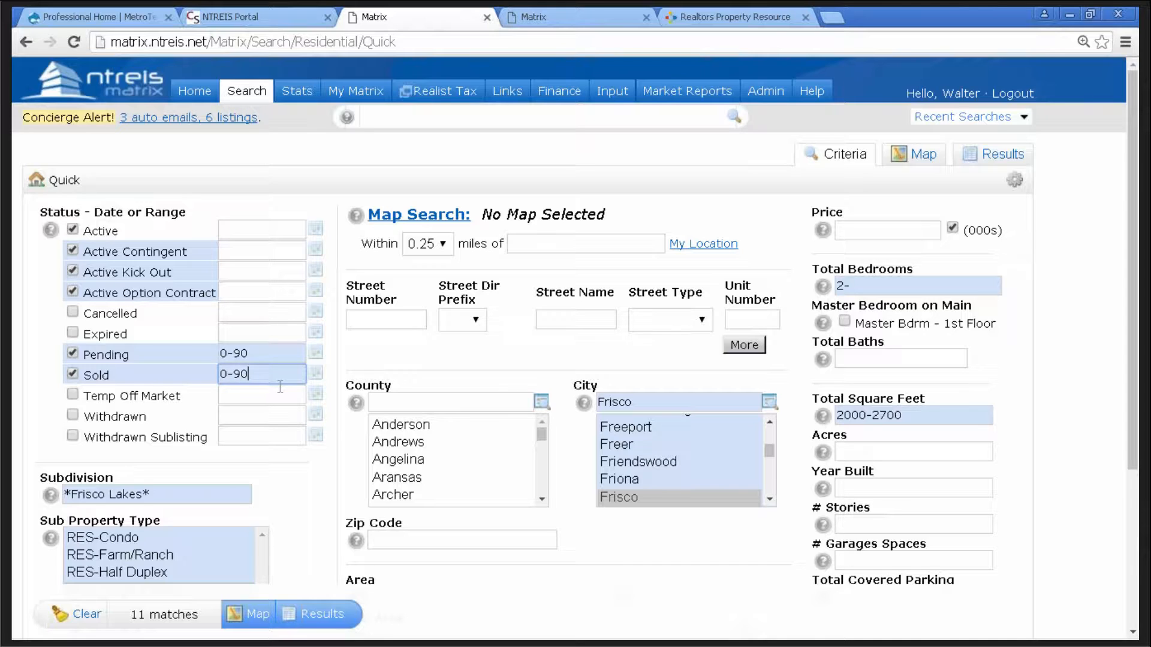
pyautogui.press('BackSpace')
pyautogui.press('BackSpace')
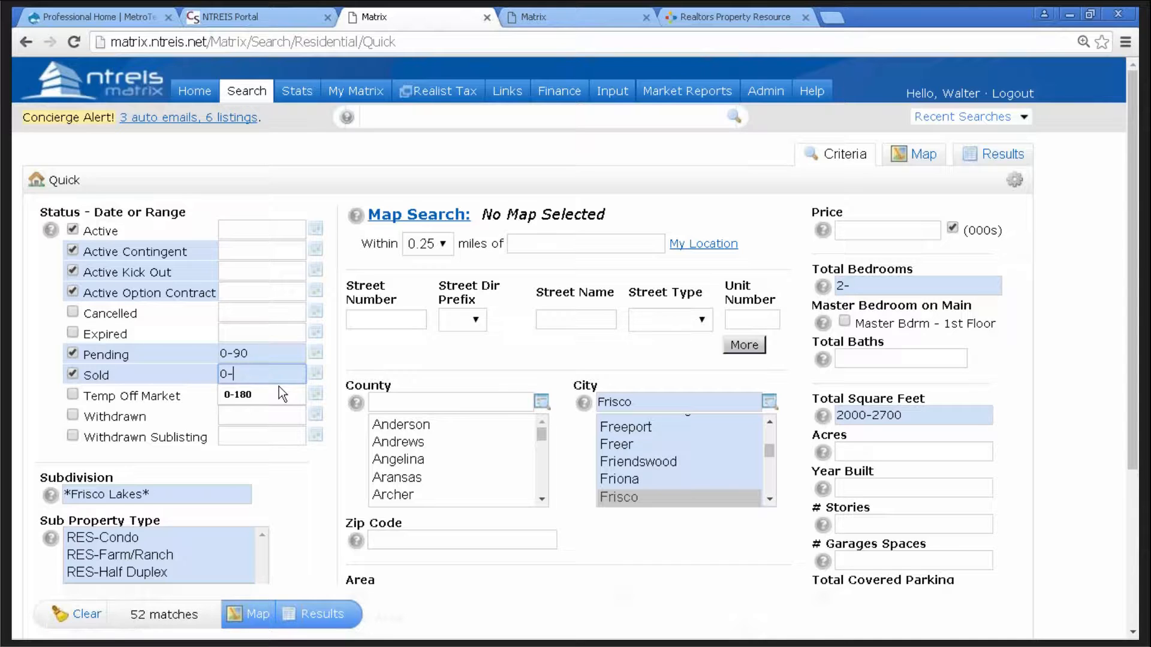
pyautogui.write('270')
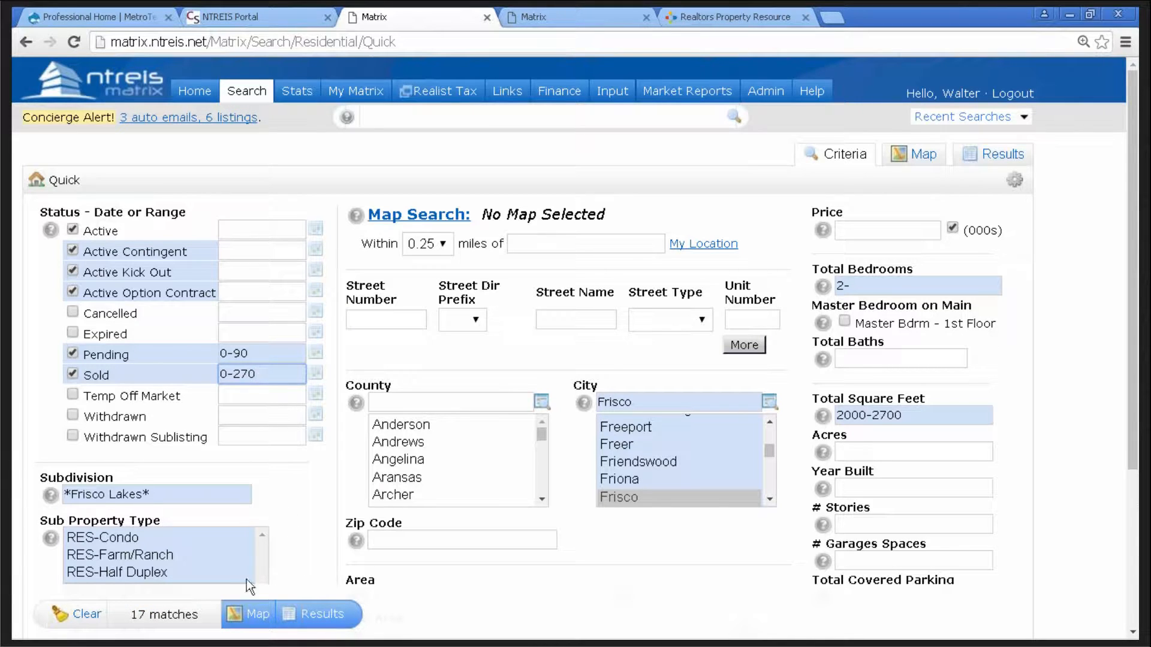
pyautogui.click(189, 618)
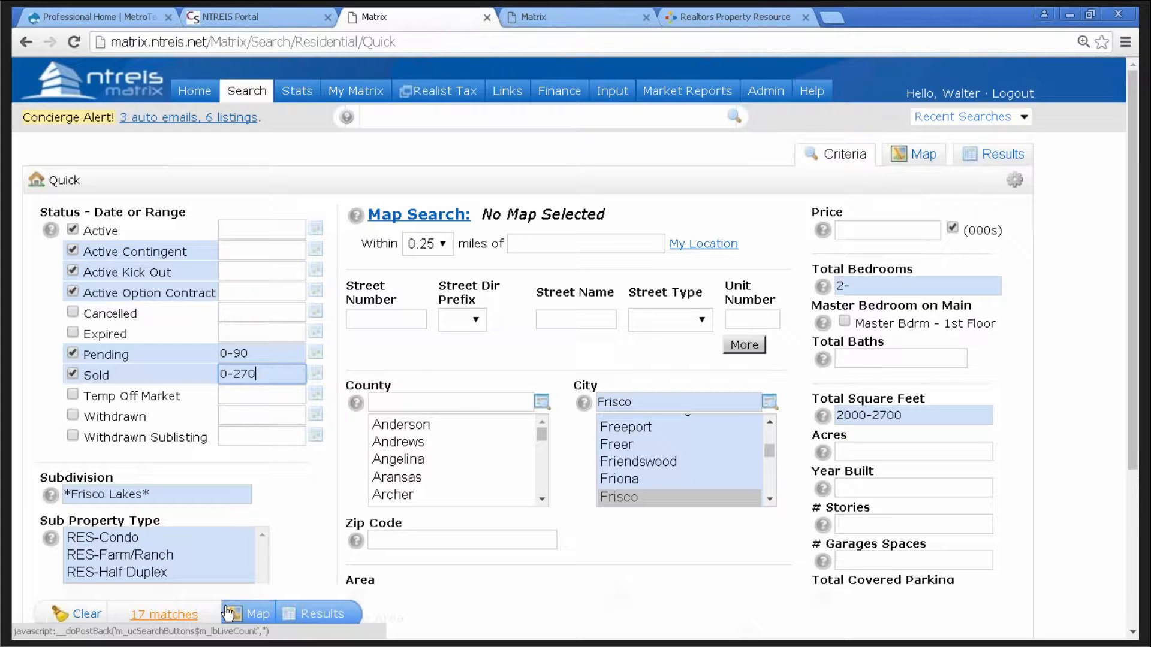
pyautogui.click(333, 620)
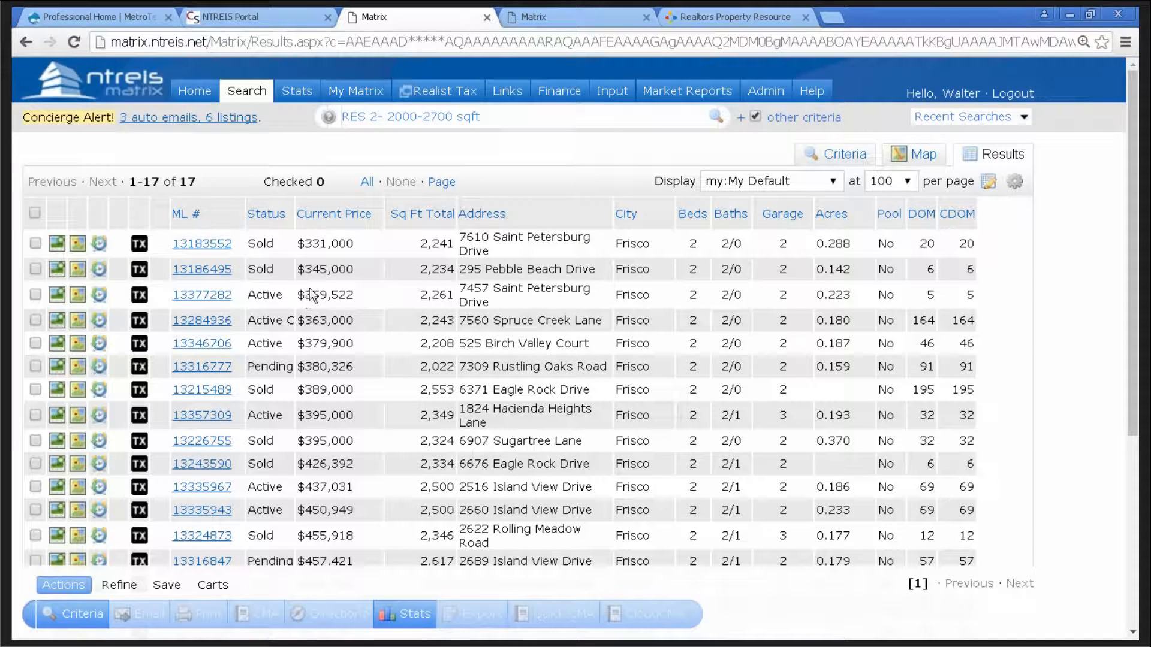
pyautogui.click(268, 215)
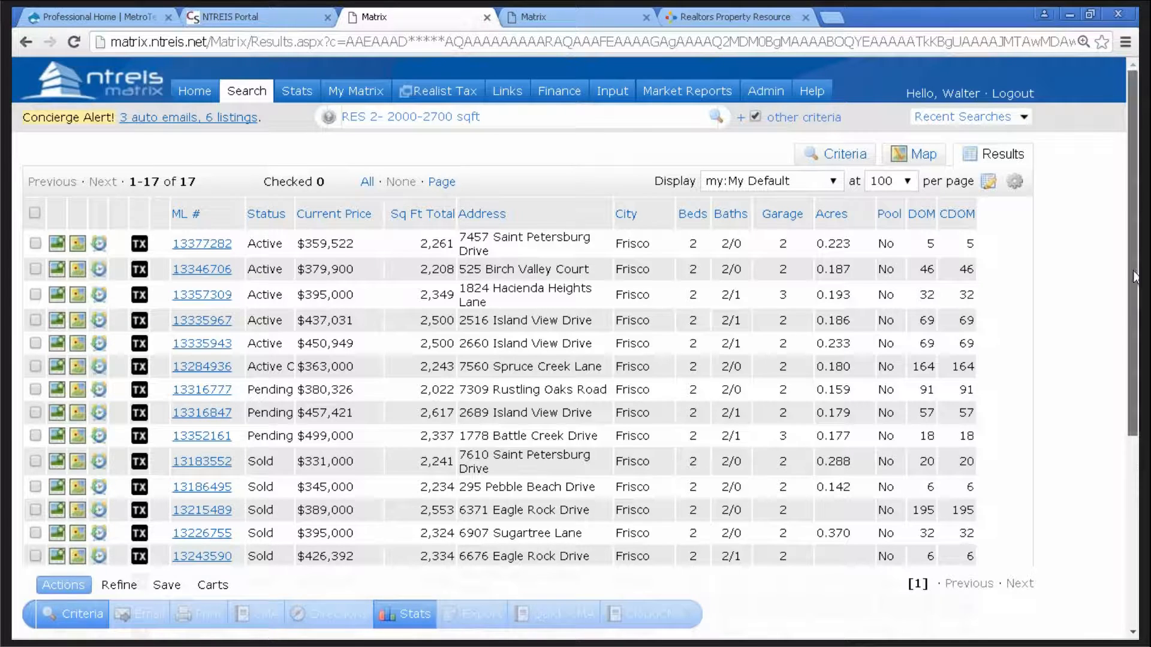
pyautogui.scroll(-2, 1135, 277)
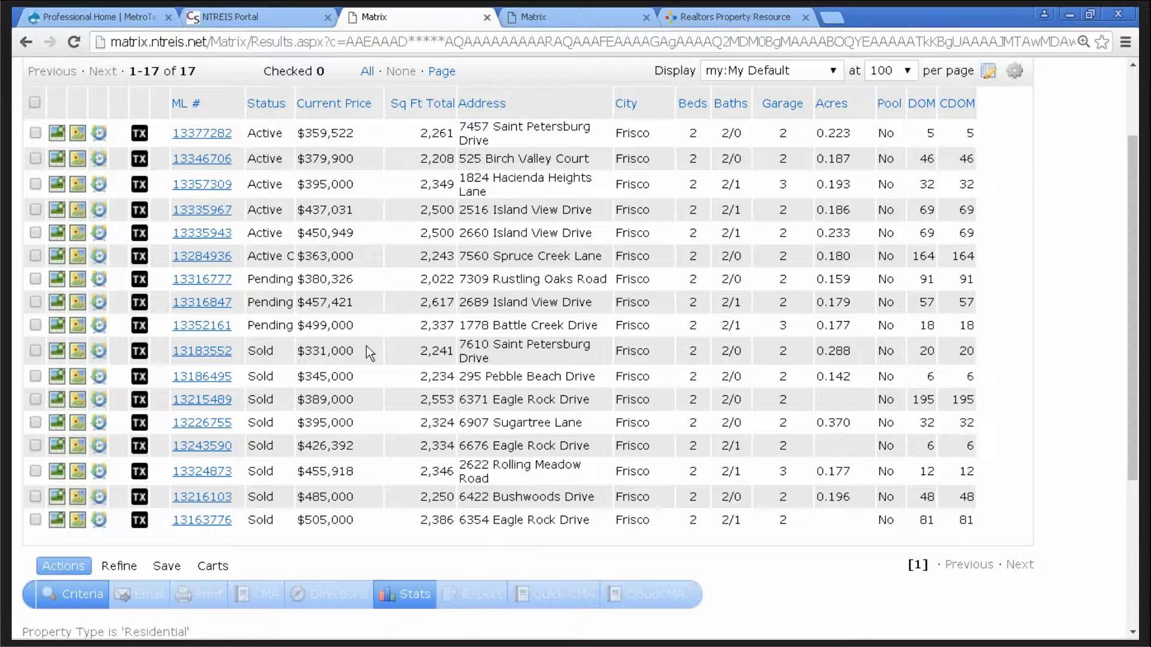
pyautogui.scroll(2, 367, 349)
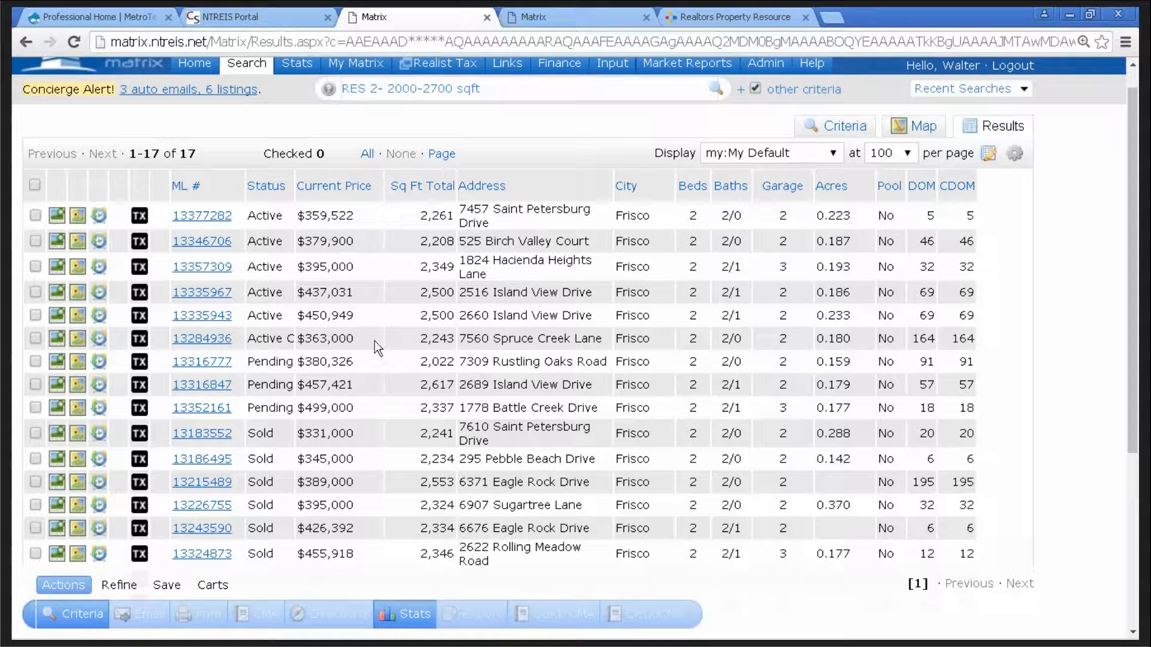
pyautogui.click(36, 293)
pyautogui.click(35, 314)
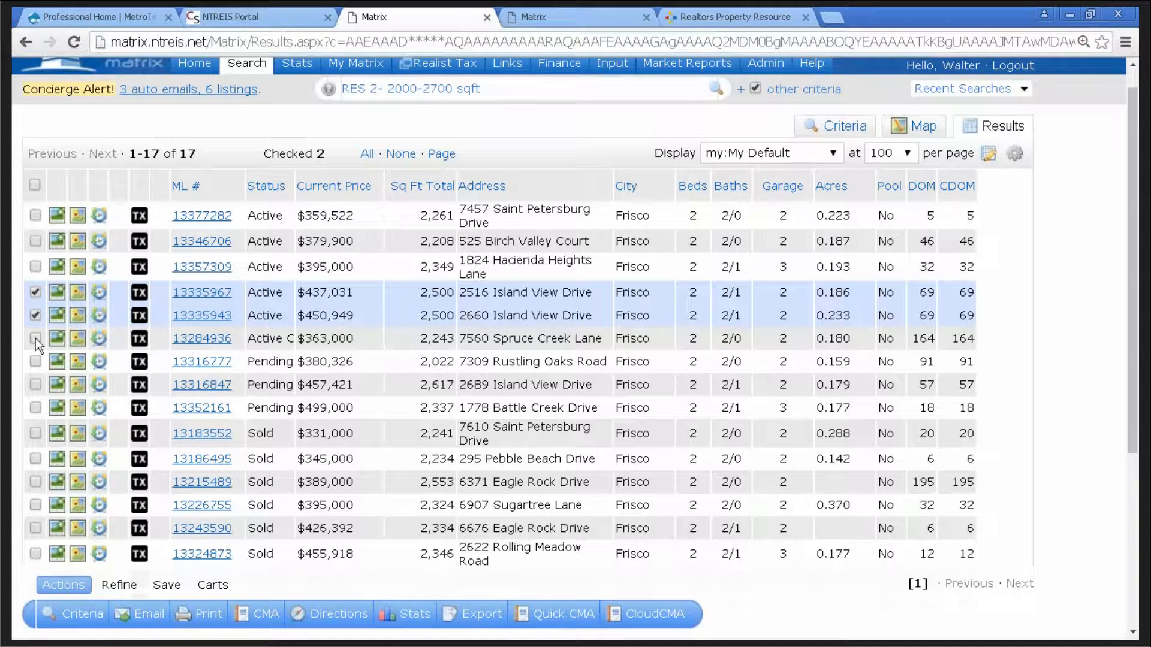
pyautogui.click(35, 384)
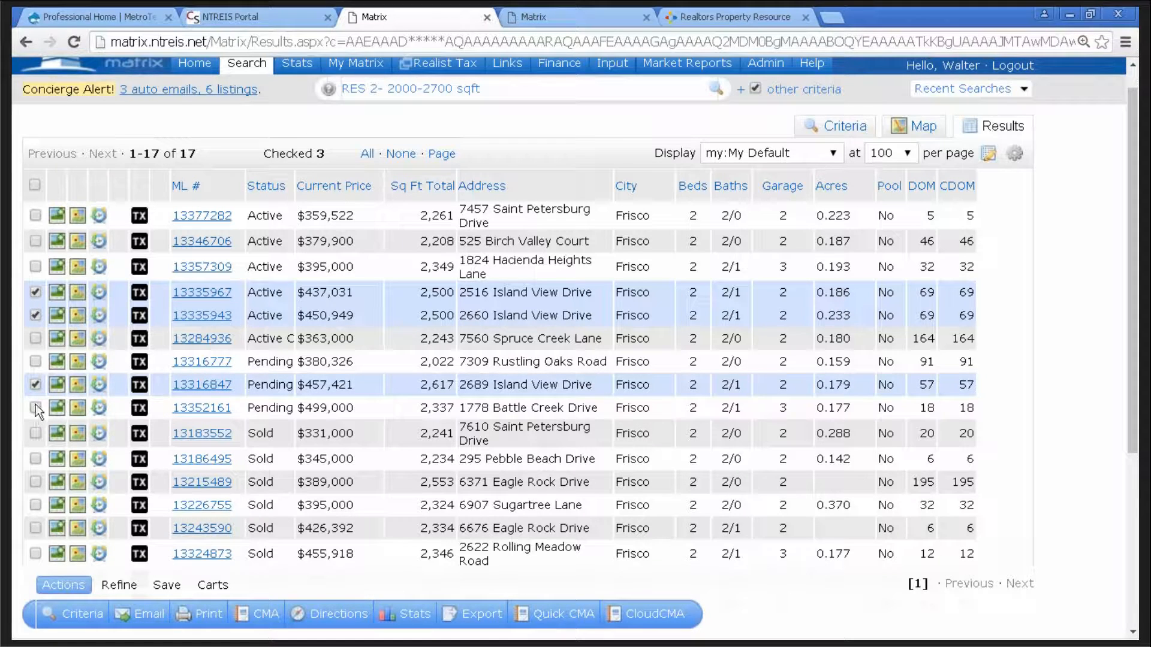
pyautogui.click(35, 407)
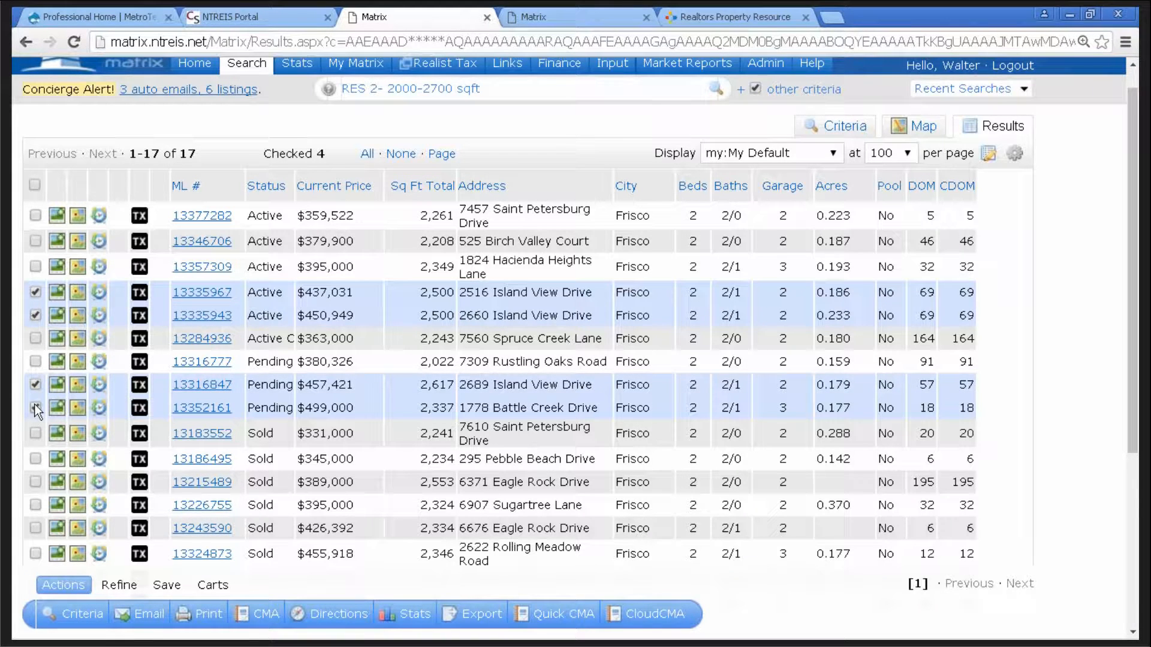
pyautogui.click(35, 528)
pyautogui.click(35, 553)
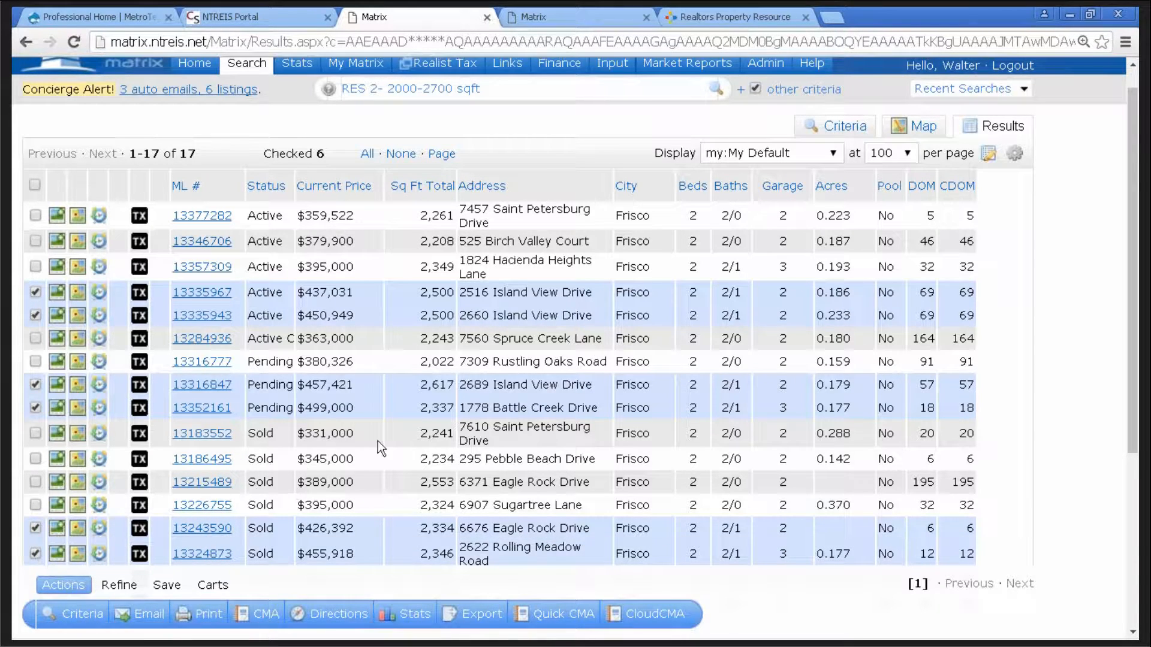
pyautogui.scroll(-2, 379, 441)
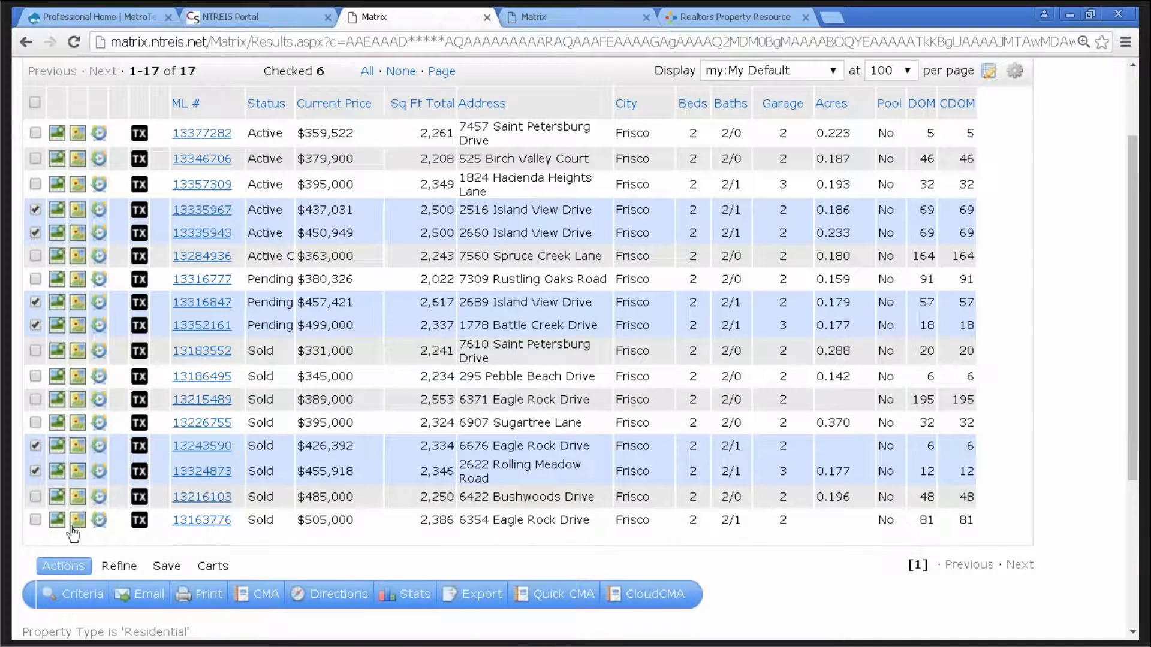
pyautogui.click(35, 520)
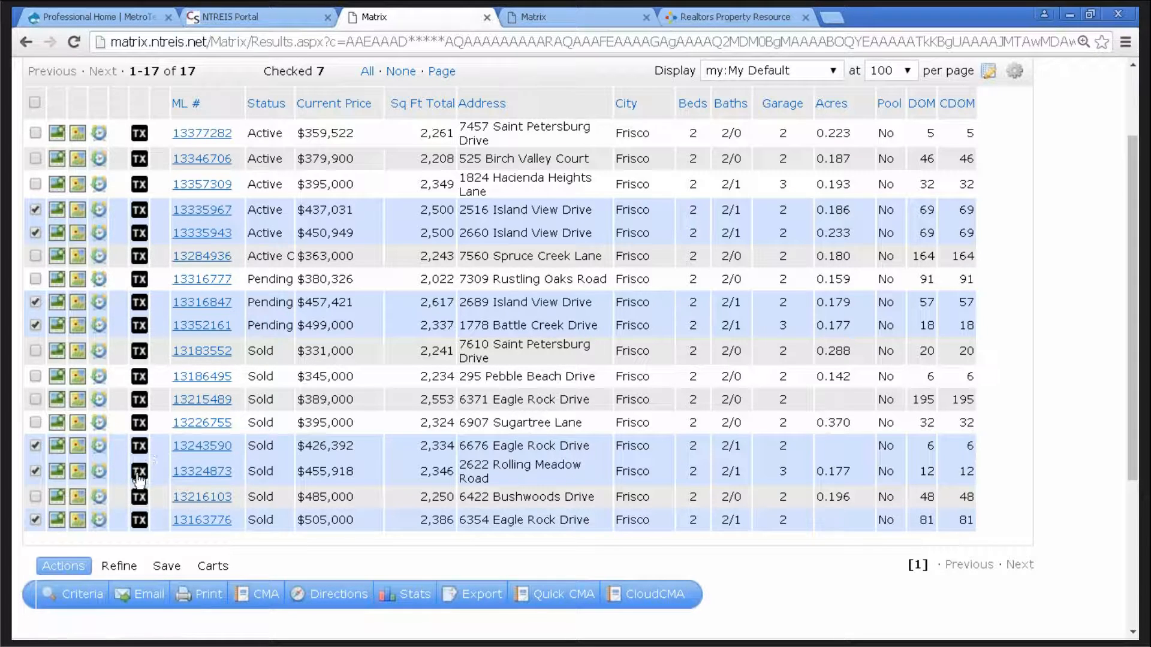
pyautogui.click(35, 497)
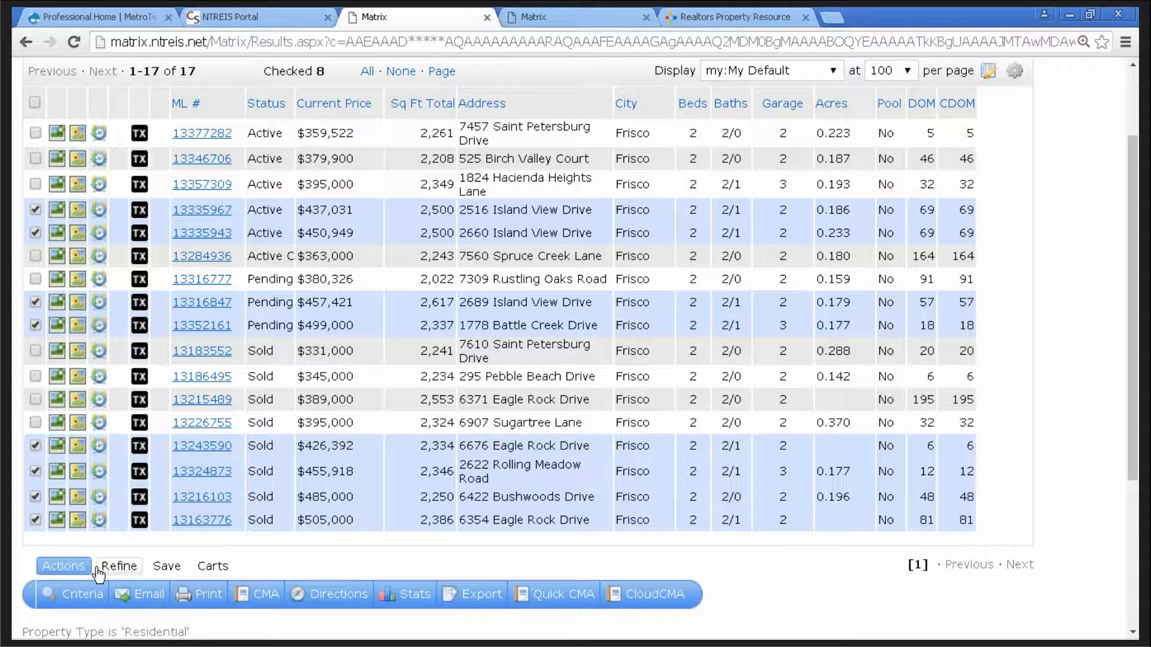
pyautogui.click(123, 571)
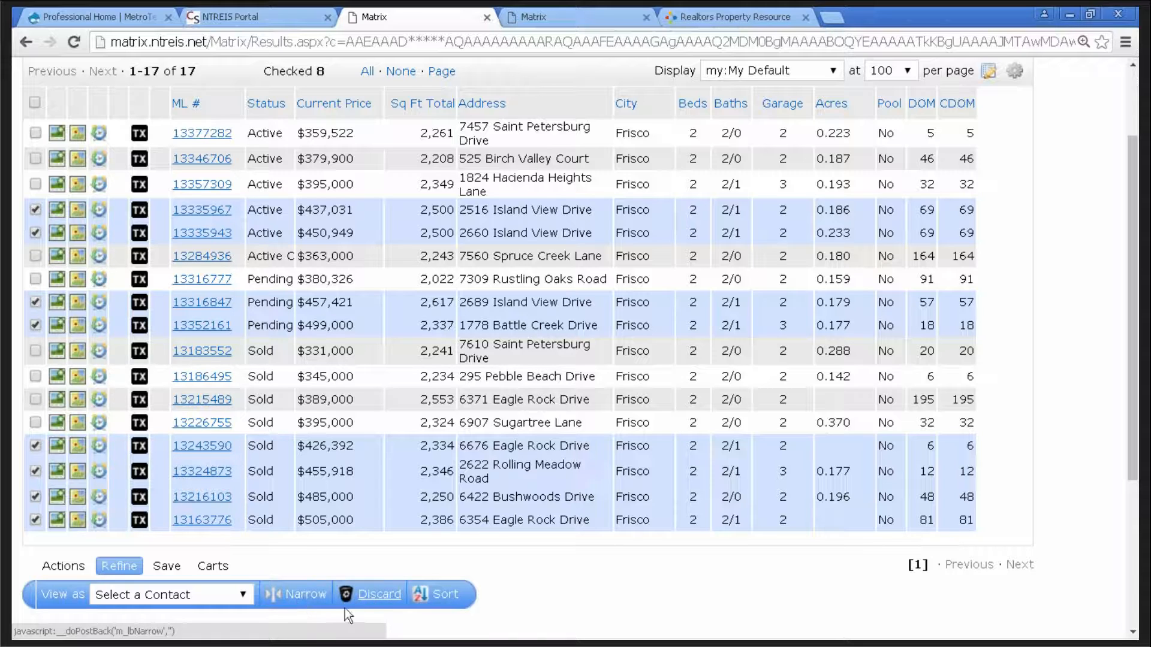
# - Discard the eight checked listings and select all nine remaining comparables
pyautogui.click(379, 599)
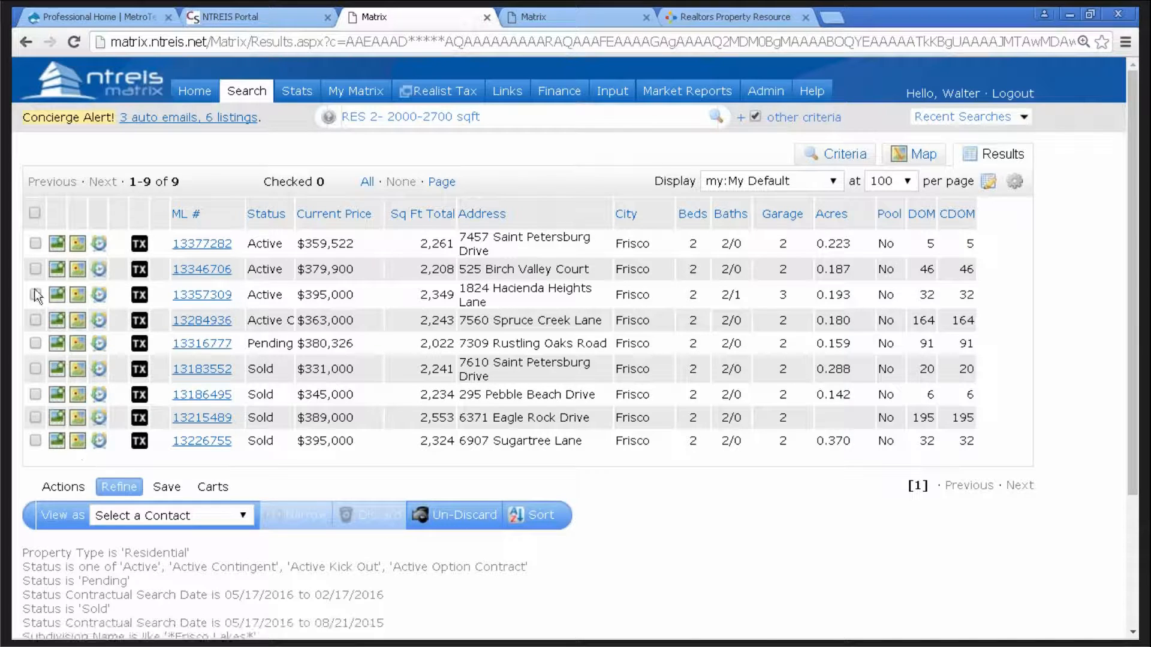
pyautogui.click(34, 214)
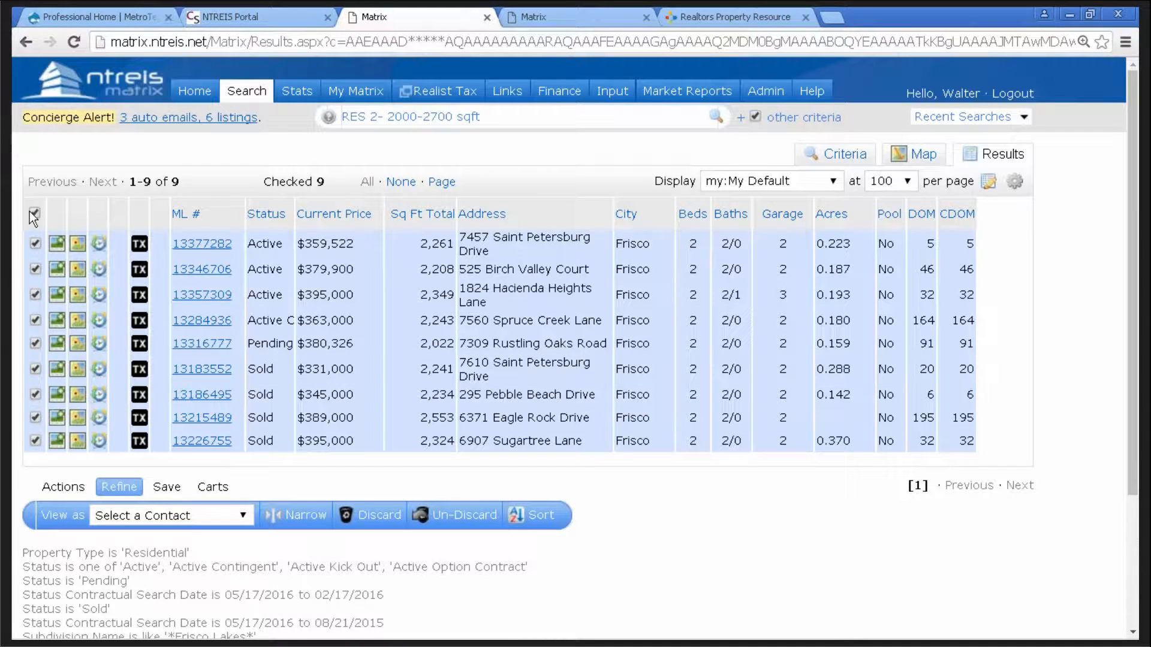
pyautogui.click(63, 495)
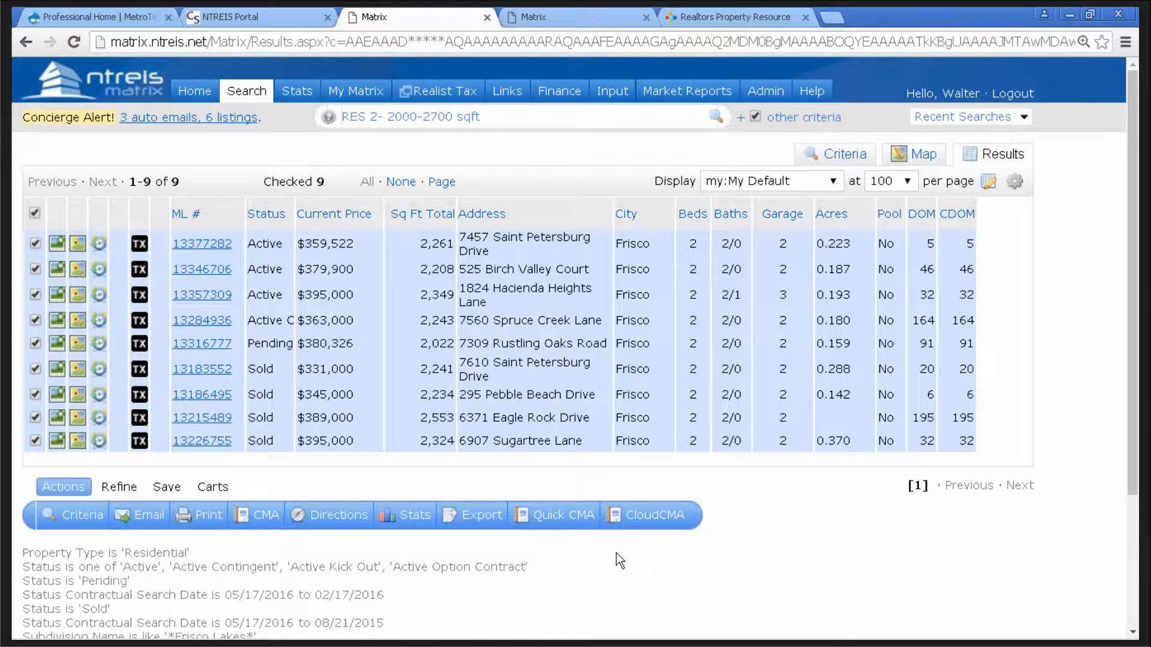
# - Generate the CMA 1-Line report for the nine checked listings and scroll through it
pyautogui.click(580, 519)
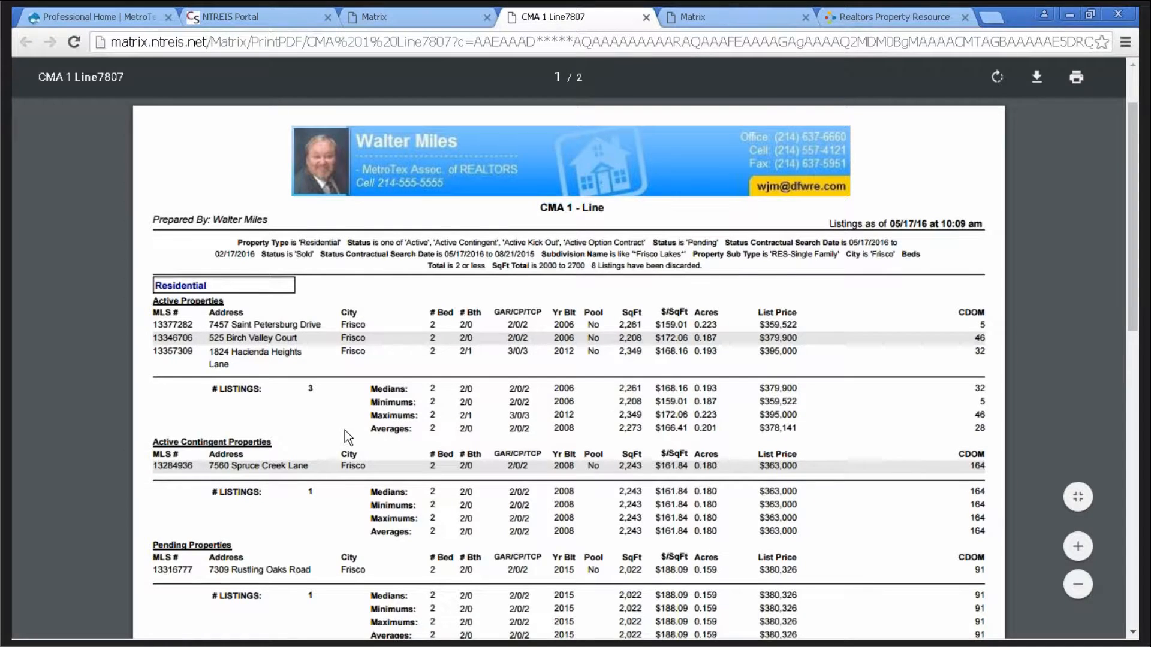
pyautogui.scroll(-2, 344, 430)
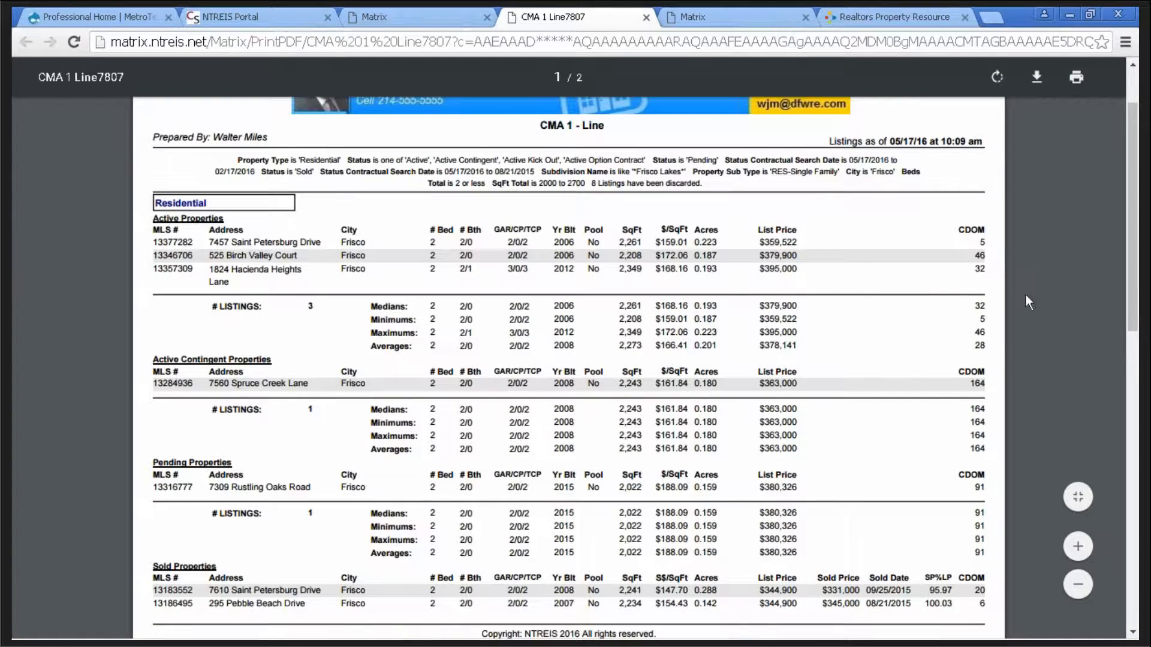
pyautogui.scroll(-1, 1027, 297)
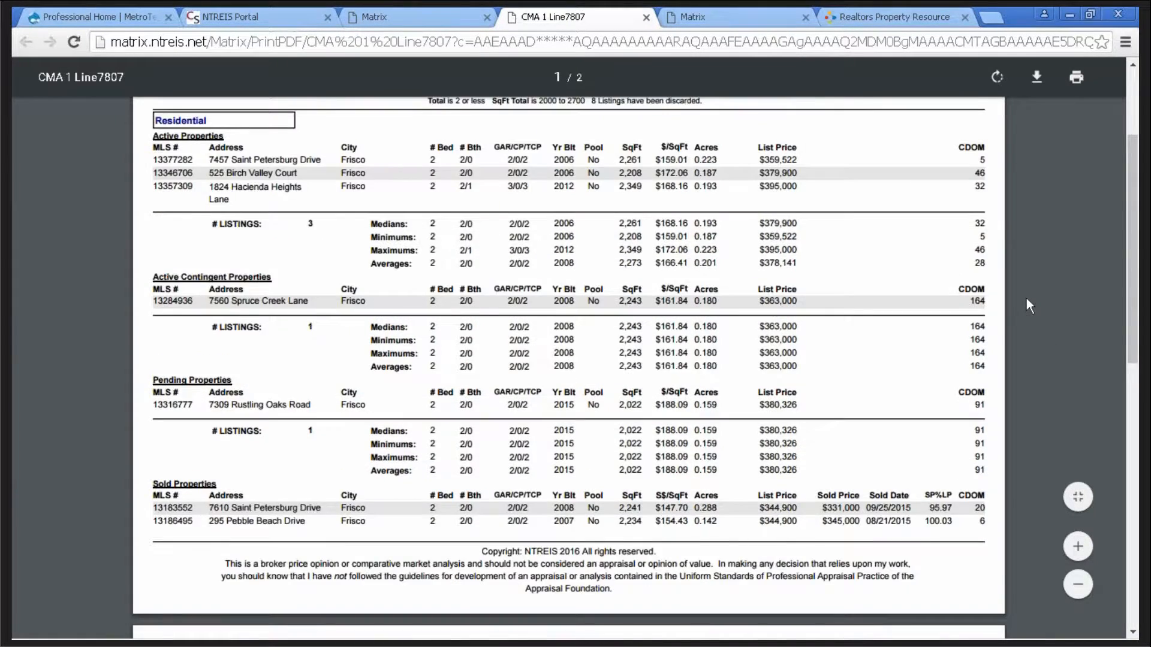
pyautogui.scroll(-3, 1026, 298)
pyautogui.scroll(5, 1017, 302)
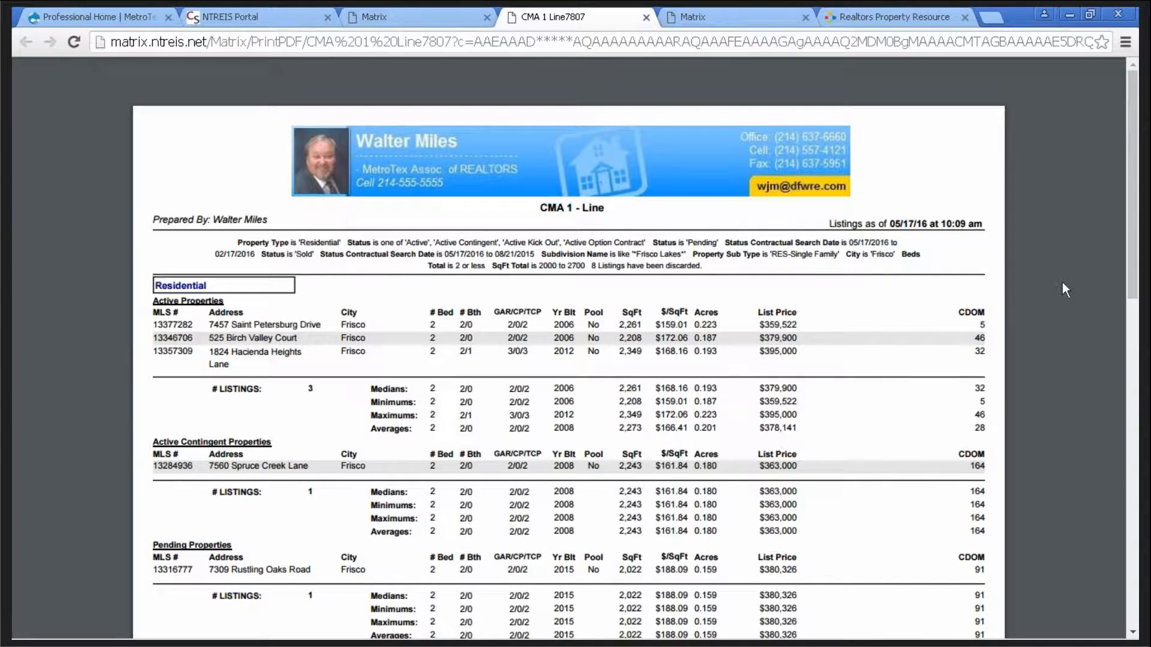
pyautogui.scroll(-1, 1056, 281)
pyautogui.scroll(-2, 1056, 289)
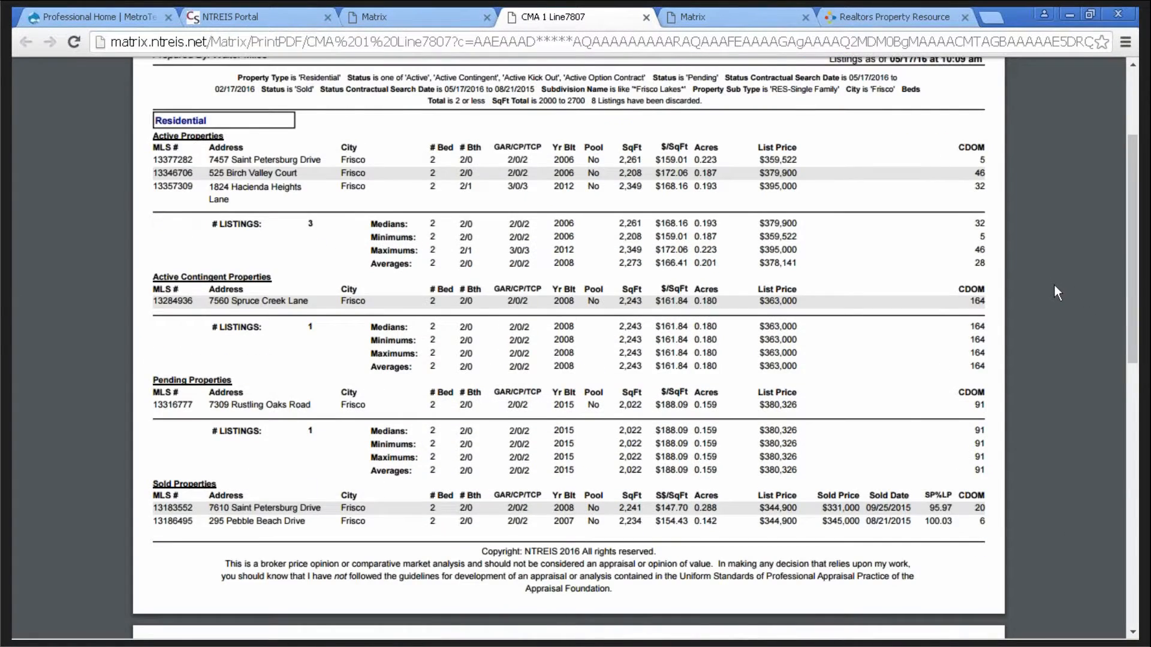
pyautogui.scroll(-3, 1055, 293)
pyautogui.scroll(7, 1054, 298)
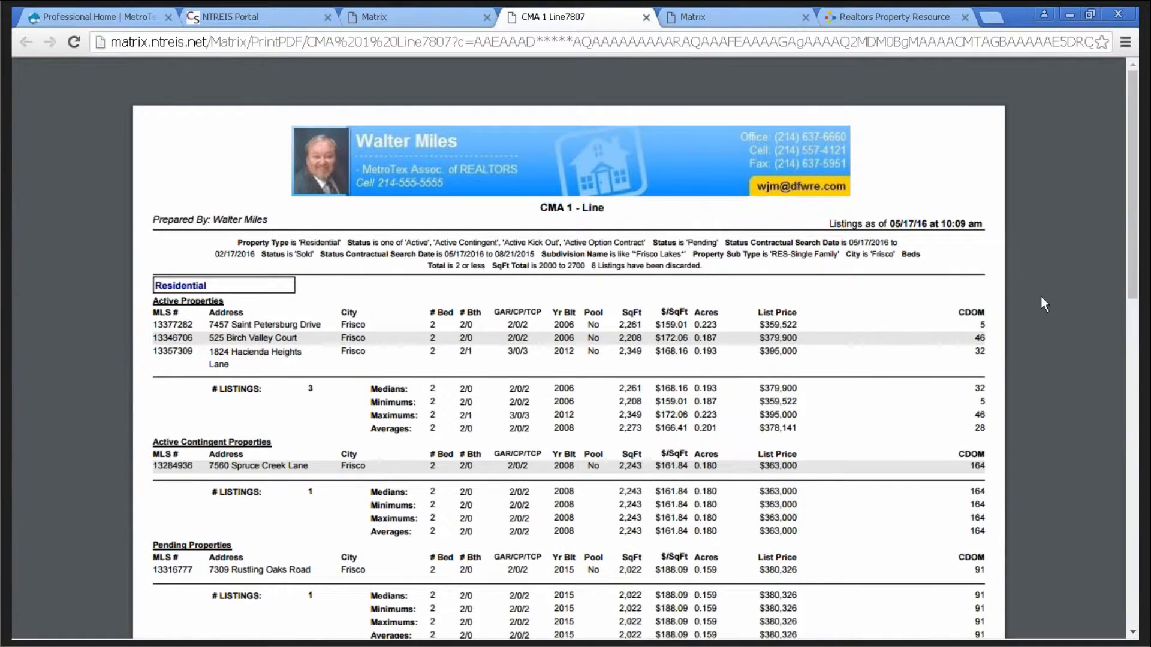
# - Rotate the report page, return it upright, and review both pages of the PDF
pyautogui.moveTo(995, 86)
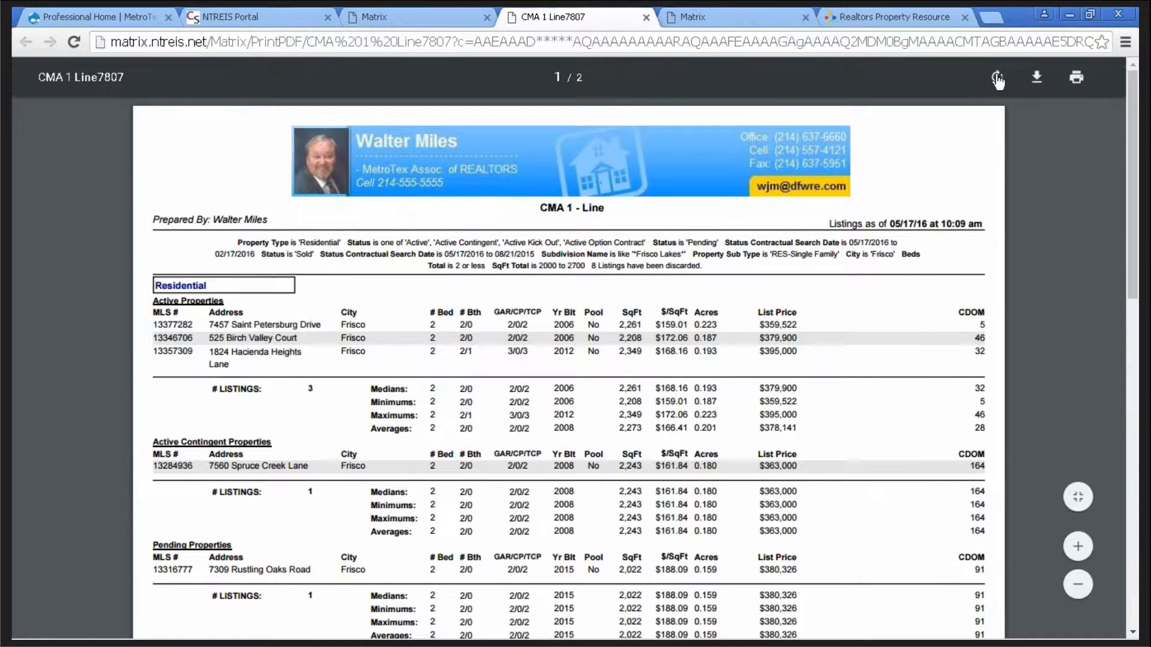
pyautogui.click(997, 78)
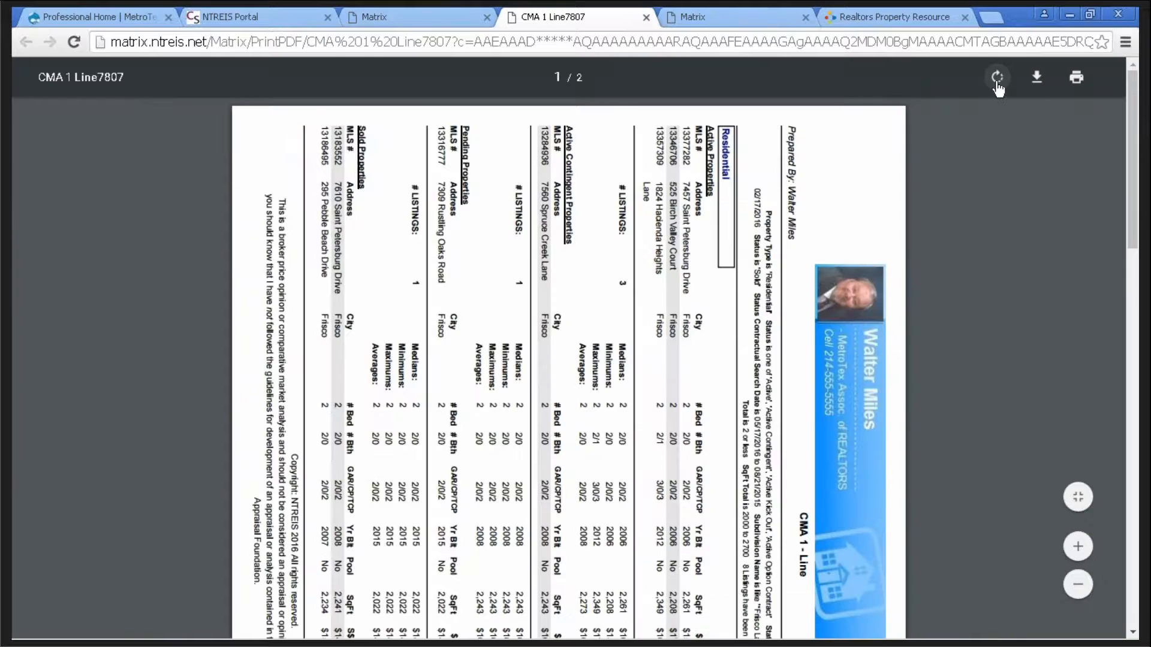
pyautogui.click(996, 84)
pyautogui.click(997, 84)
pyautogui.click(996, 84)
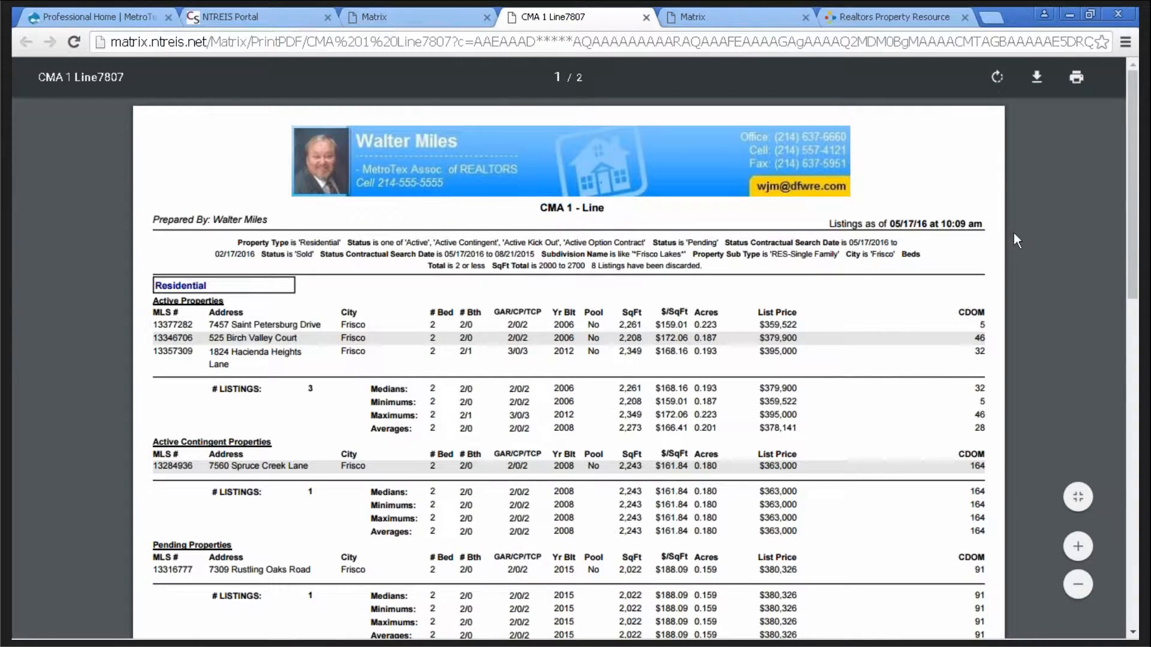
pyautogui.scroll(-7, 1019, 251)
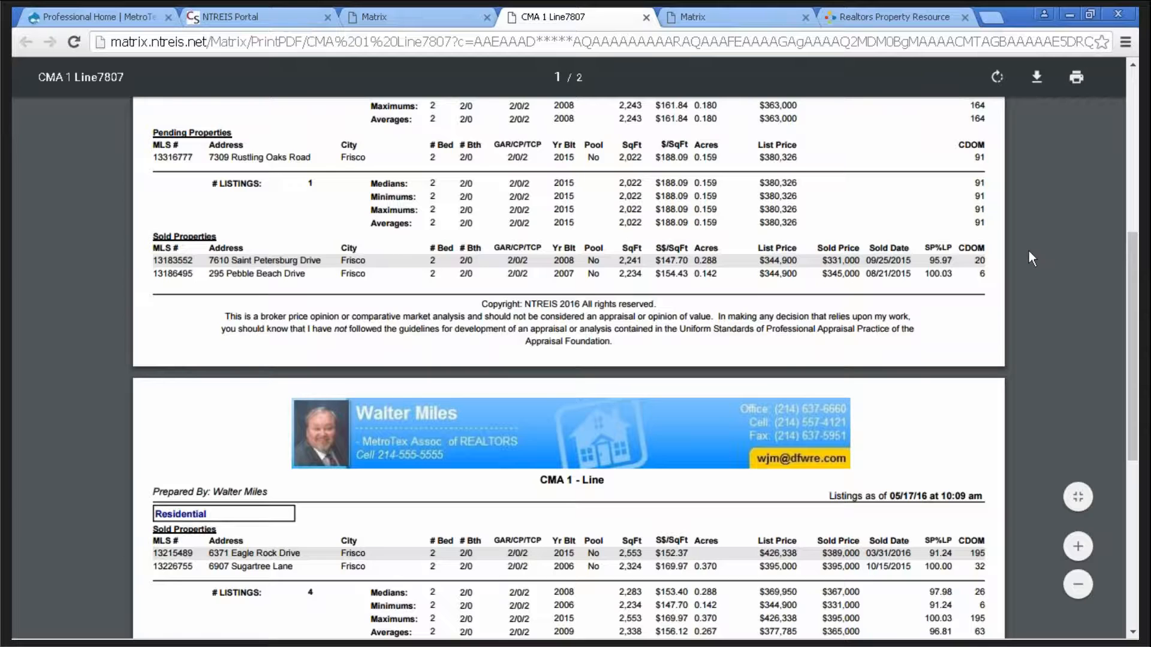
pyautogui.scroll(5, 1029, 251)
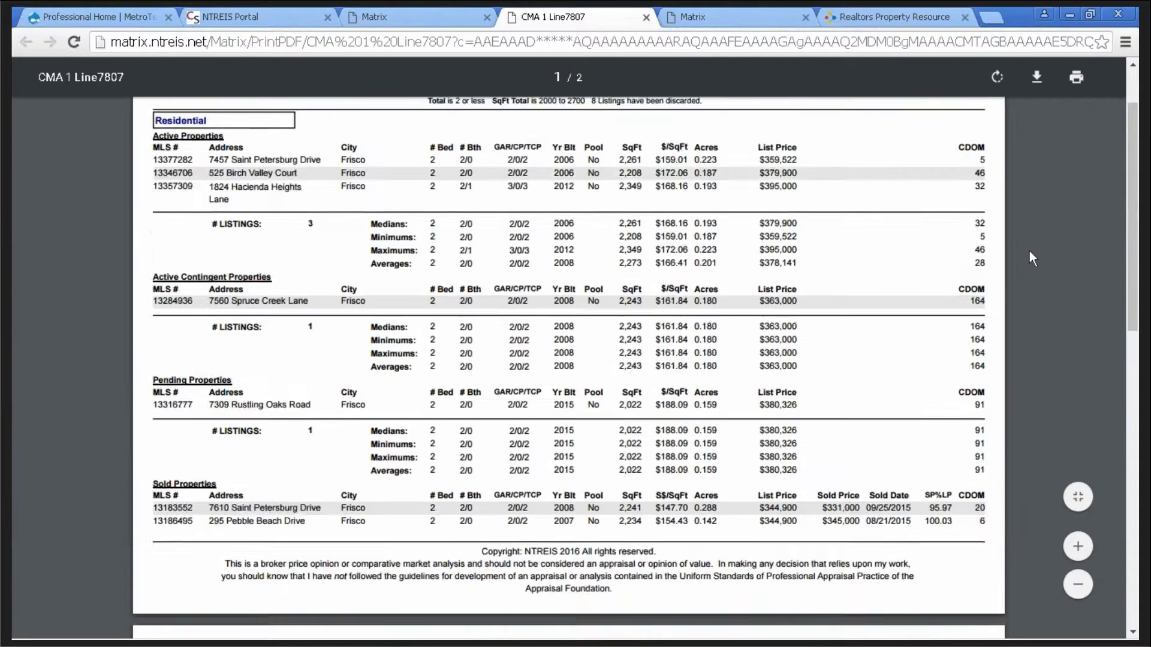
pyautogui.scroll(2, 1030, 259)
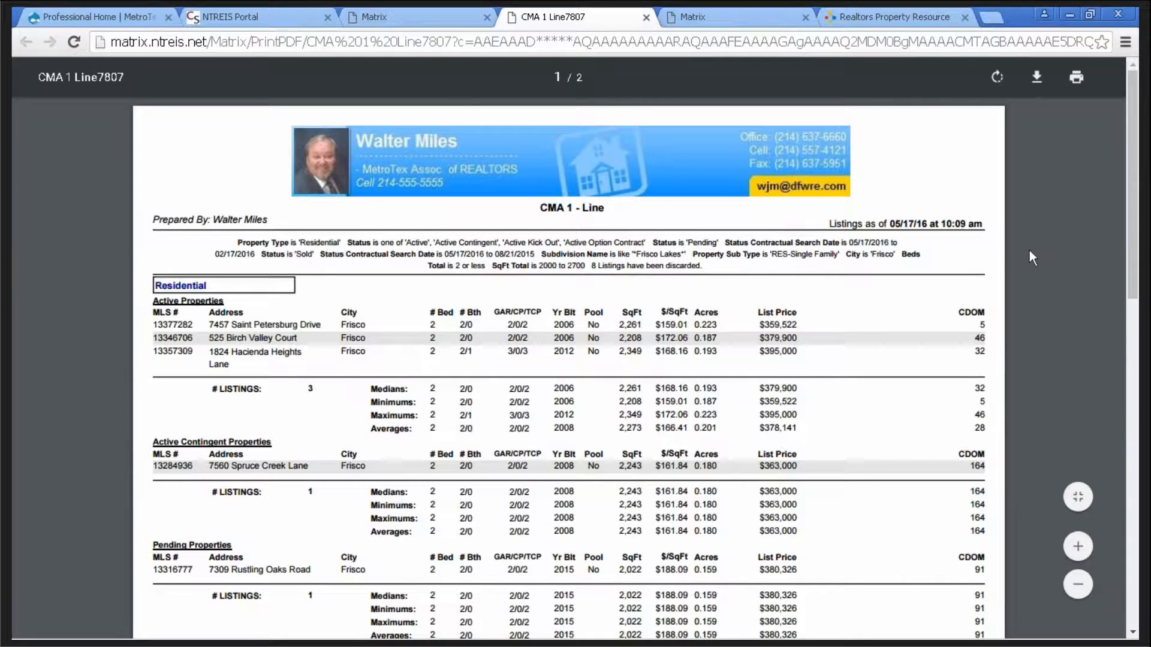
pyautogui.scroll(-4, 1030, 250)
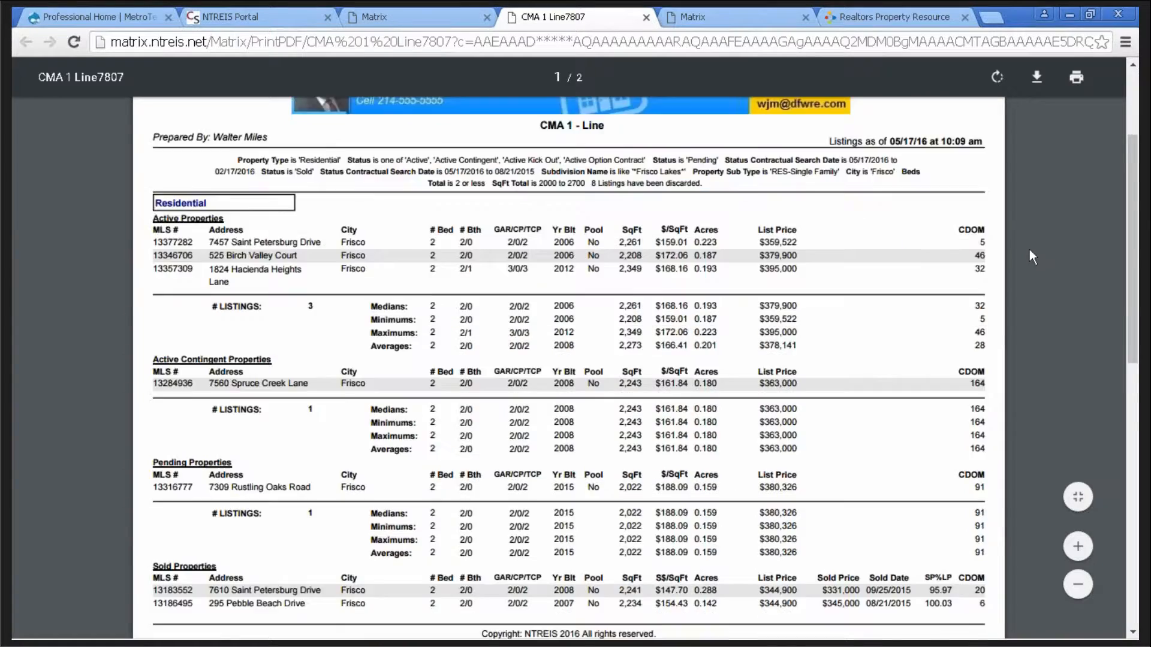
pyautogui.scroll(-4, 1030, 249)
pyautogui.scroll(-1, 1030, 249)
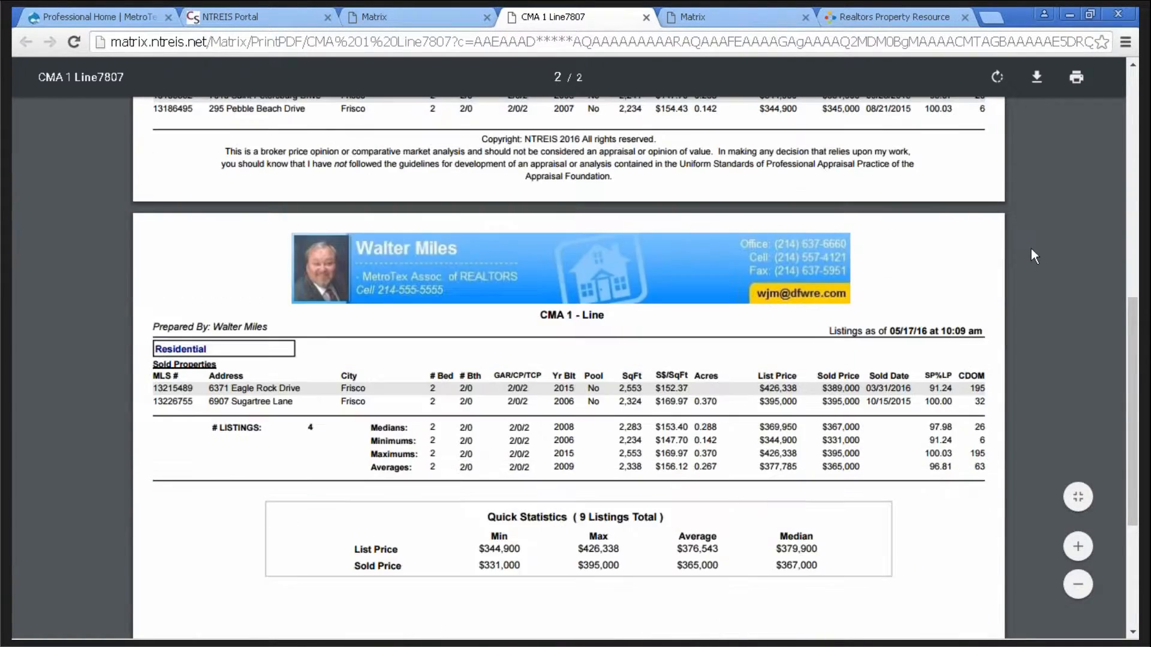
pyautogui.scroll(1, 1031, 248)
pyautogui.scroll(4, 1031, 249)
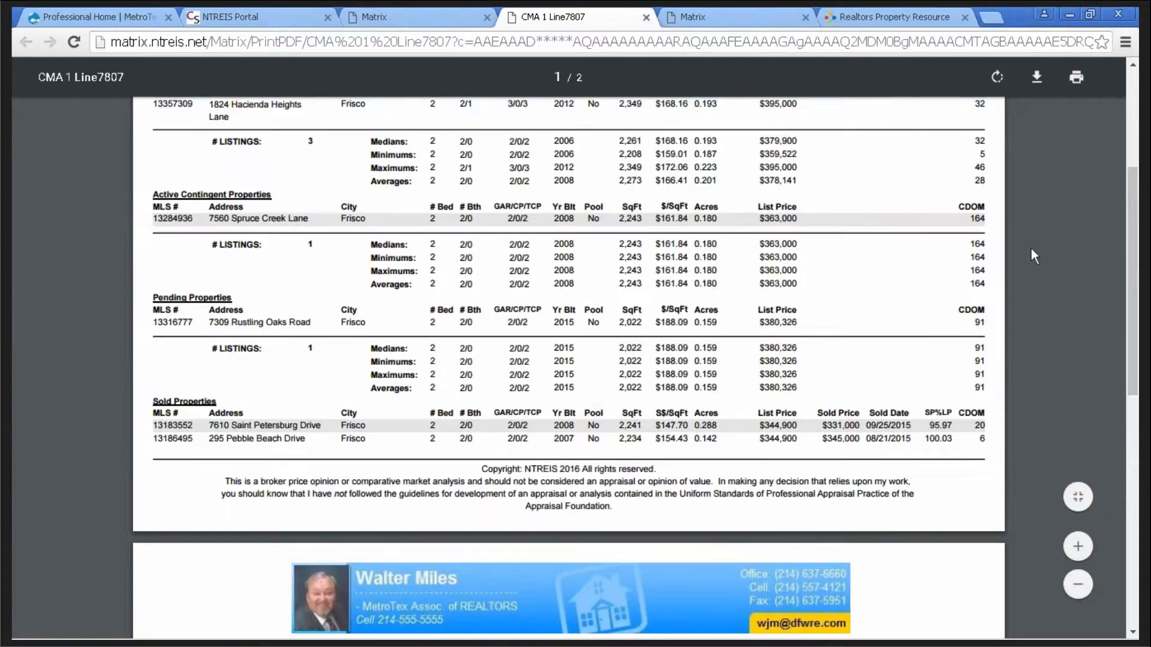
pyautogui.scroll(3, 1030, 249)
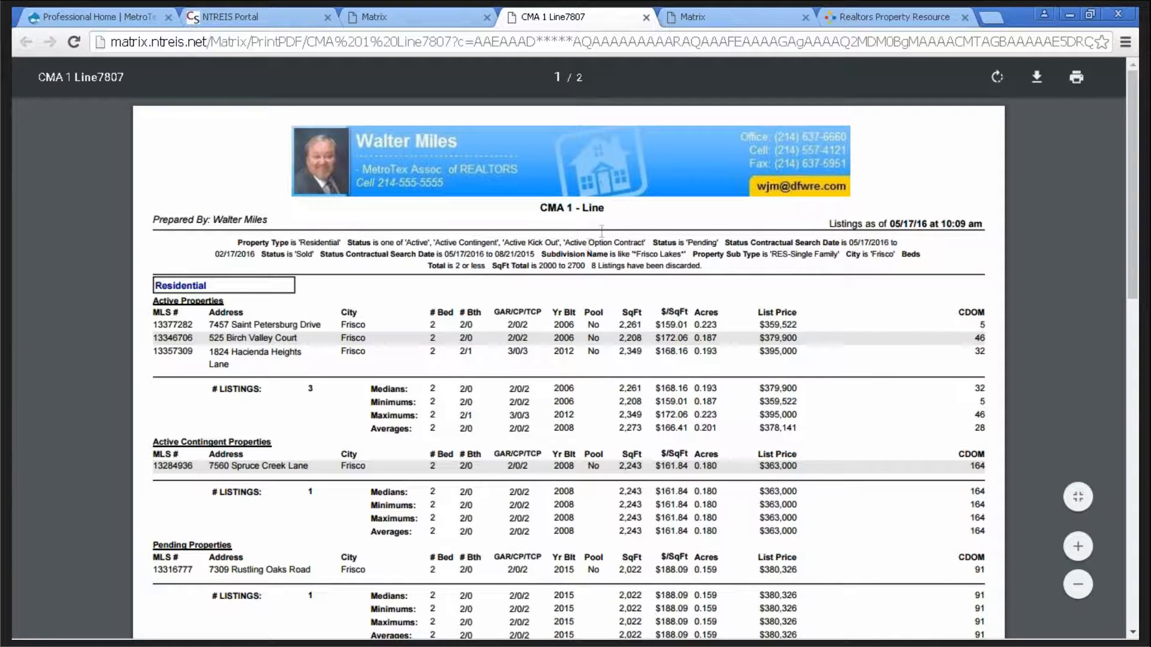
pyautogui.moveTo(607, 209); pyautogui.dragTo(531, 214)
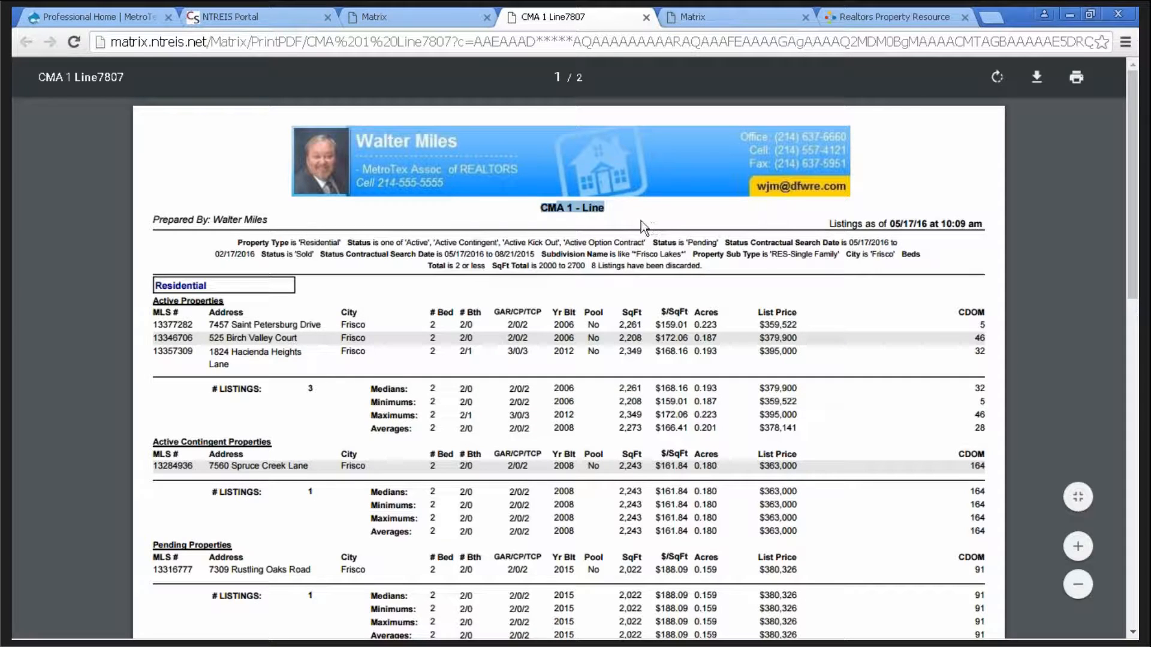
pyautogui.click(619, 211)
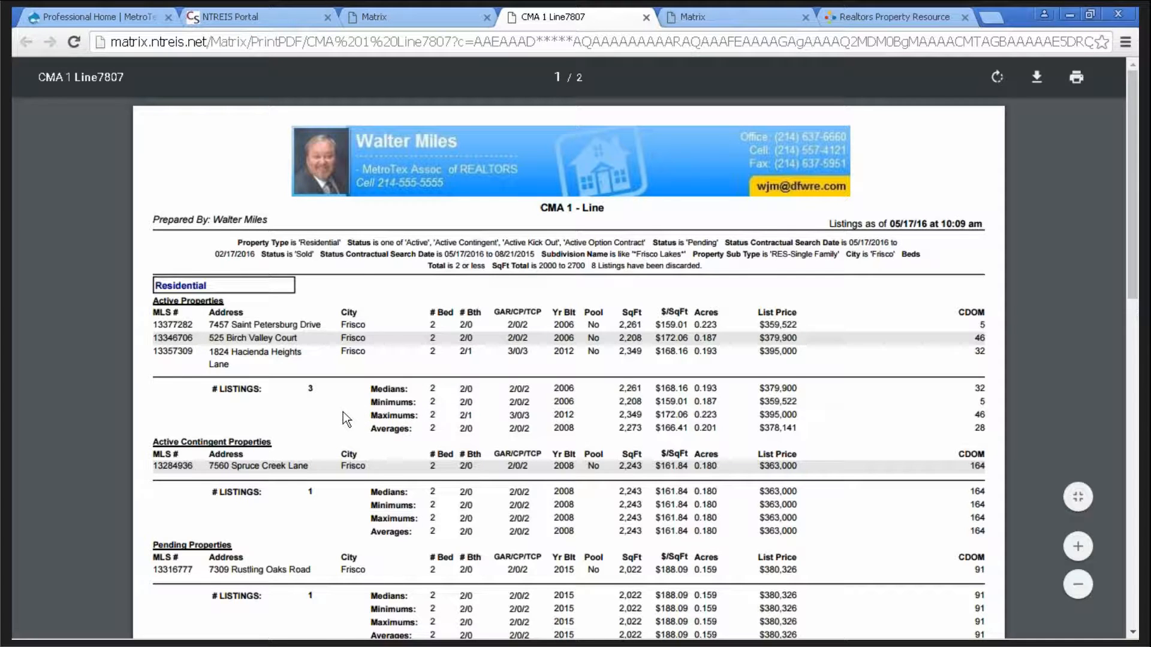
pyautogui.scroll(-1, 343, 413)
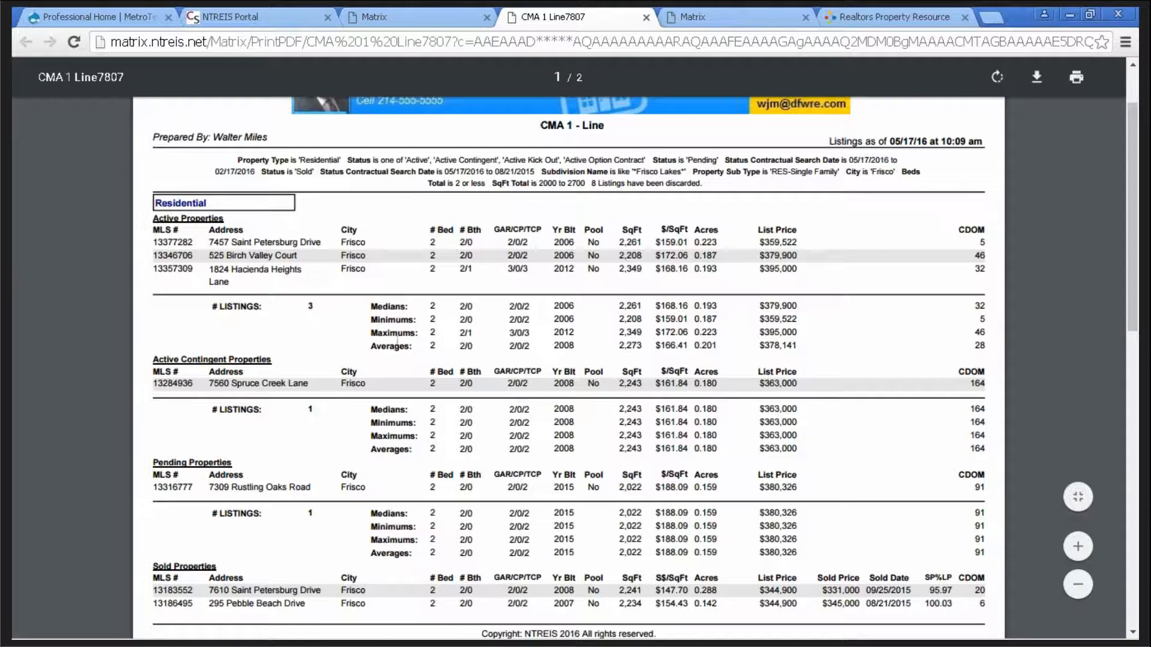
pyautogui.scroll(-2, 363, 376)
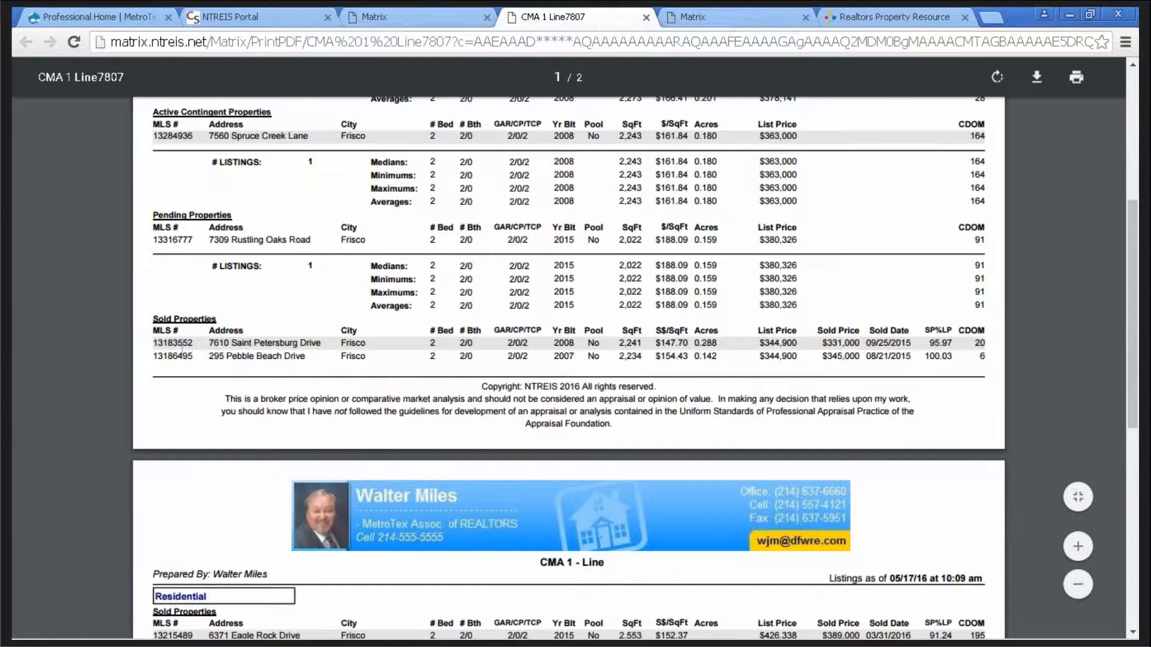
pyautogui.scroll(-3, 342, 332)
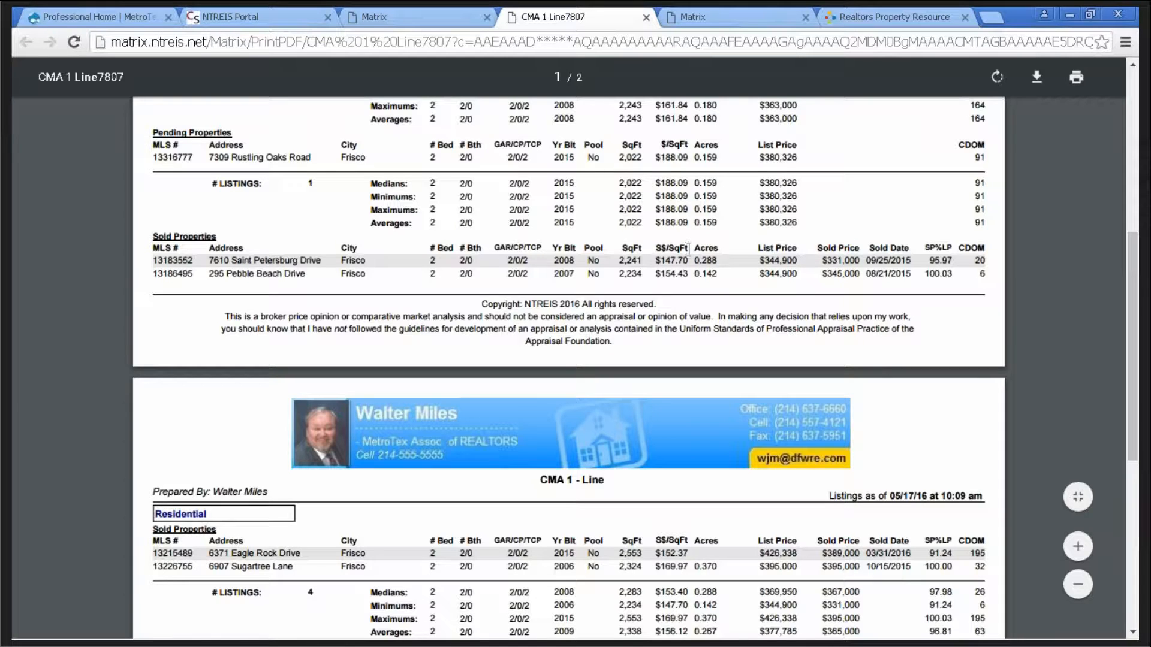
pyautogui.scroll(-1, 688, 273)
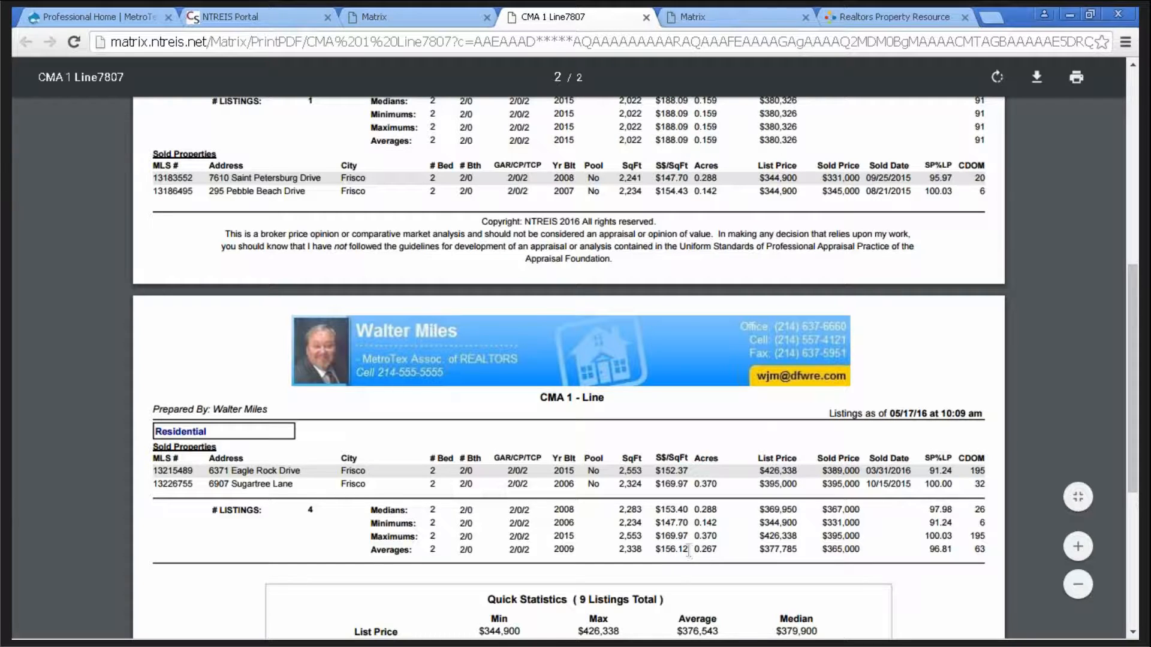
# - Highlight the 156.12 average price per square foot in the CMA 1-Line report
pyautogui.moveTo(689, 549); pyautogui.dragTo(656, 546)
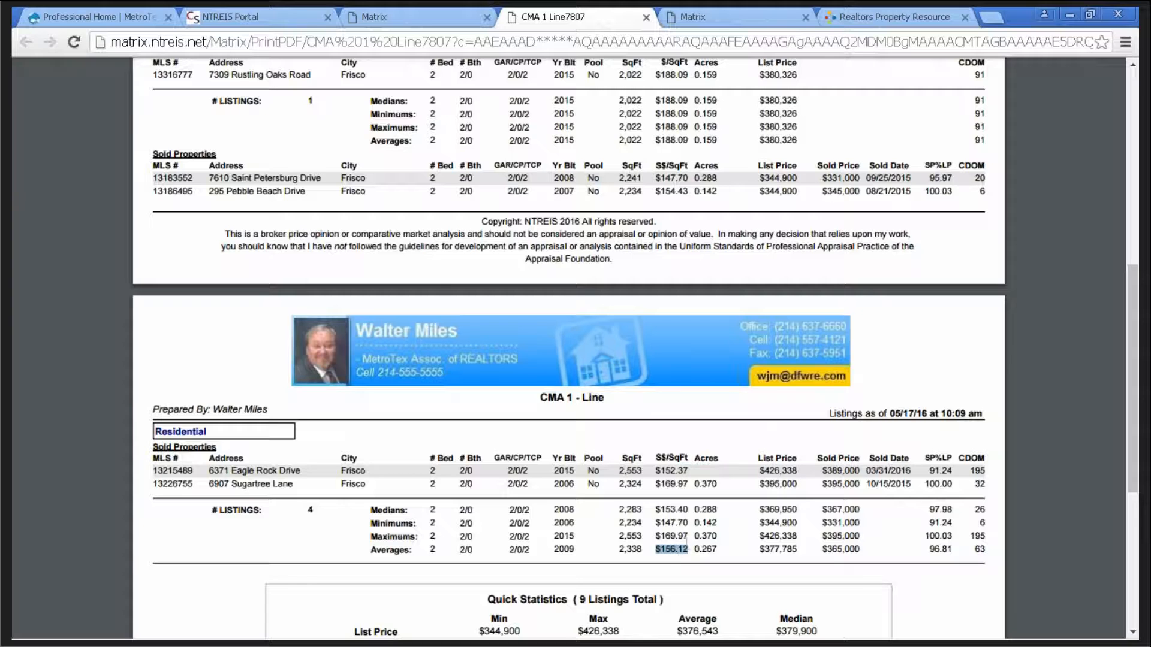
pyautogui.scroll(-1, 1056, 340)
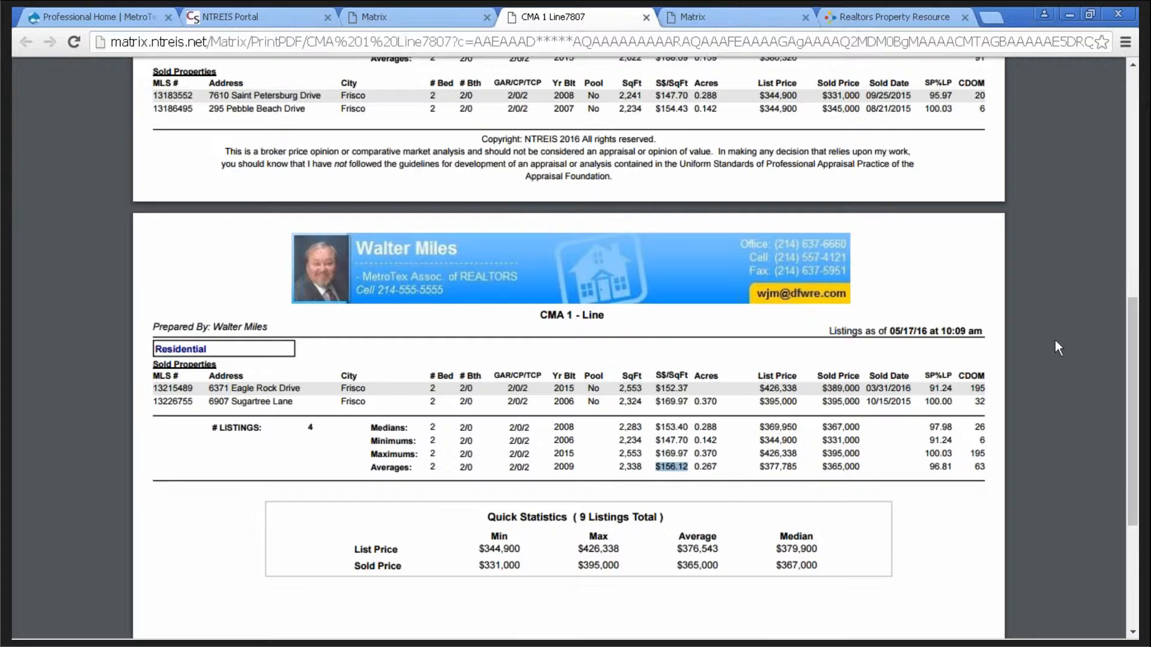
pyautogui.scroll(-1, 1052, 340)
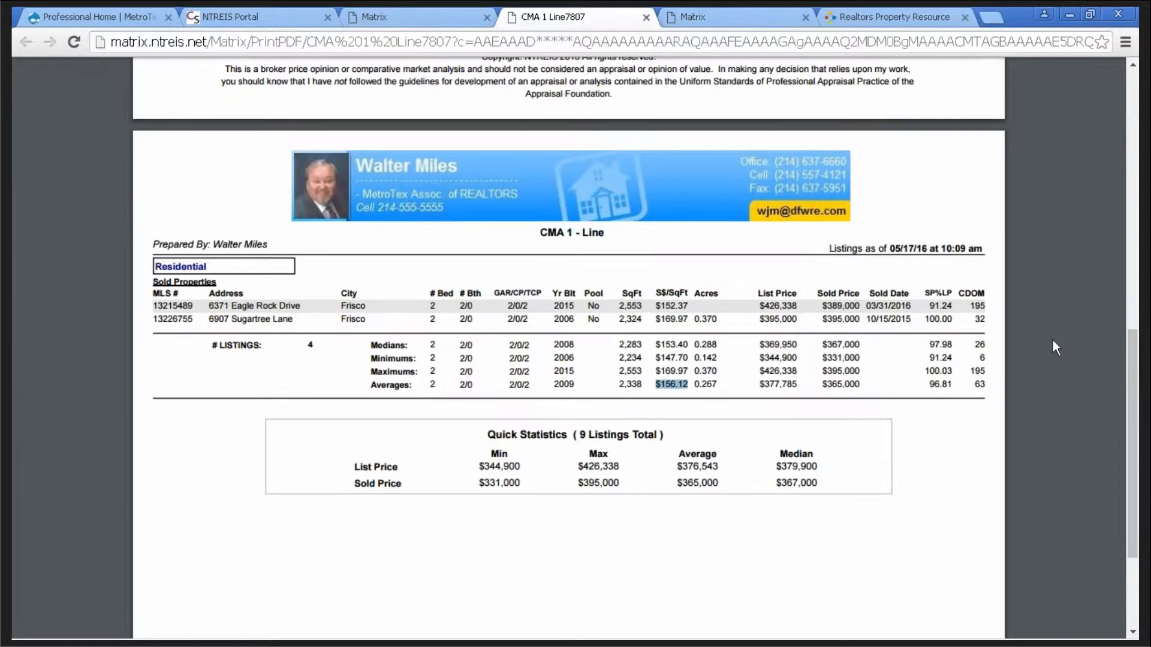
pyautogui.scroll(1, 1052, 339)
pyautogui.scroll(1, 1052, 337)
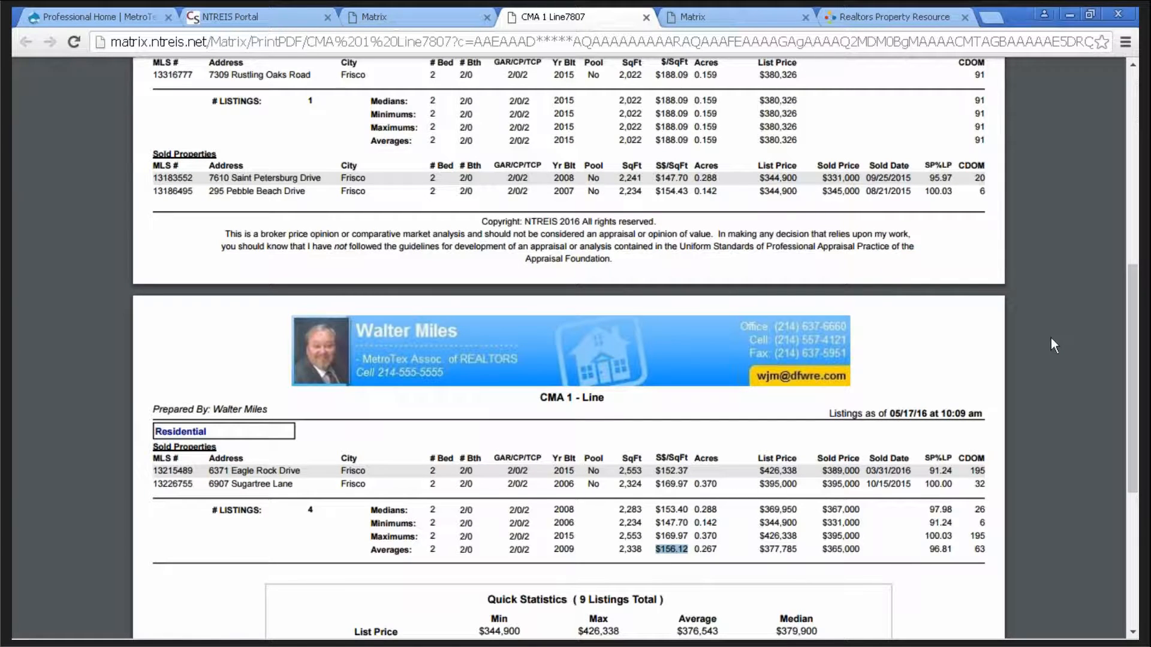
pyautogui.scroll(1, 1051, 337)
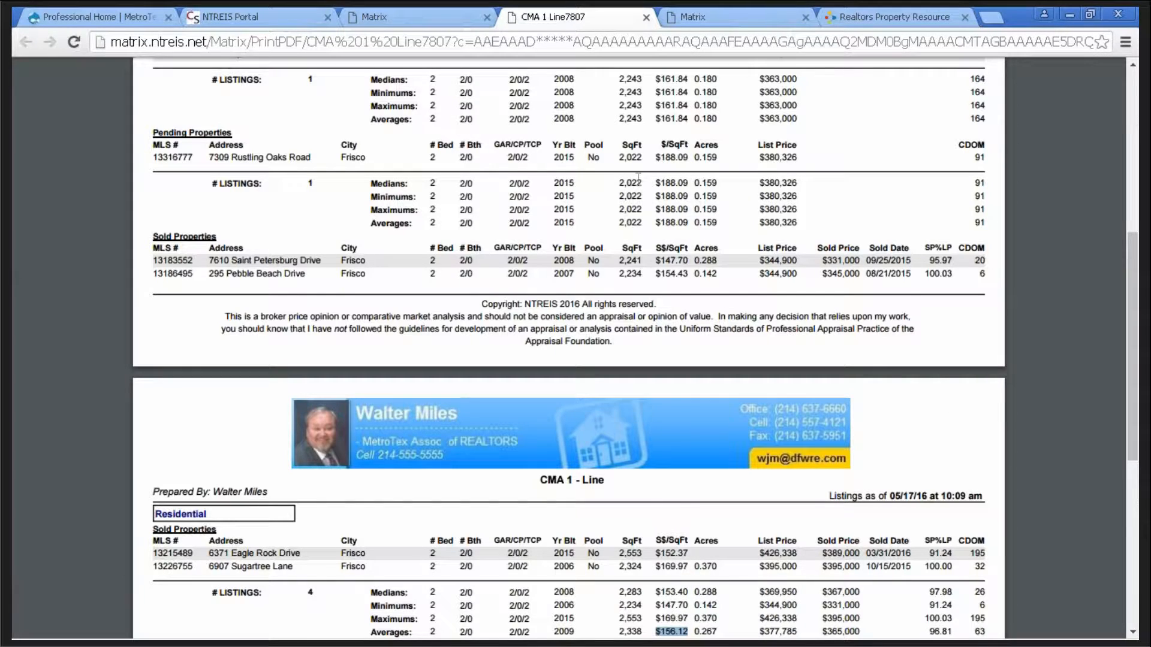
# - Return to the top of the report and close the PDF to get back to the 9 Matrix results
pyautogui.scroll(3, 1059, 165)
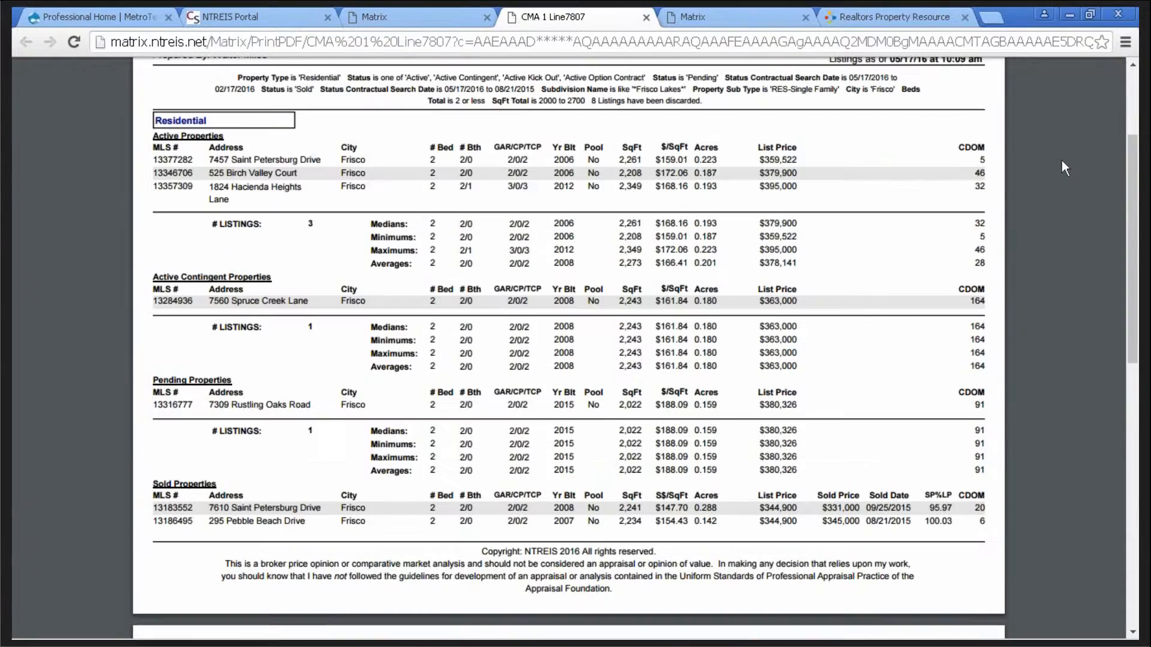
pyautogui.scroll(3, 1062, 160)
pyautogui.moveTo(770, 91)
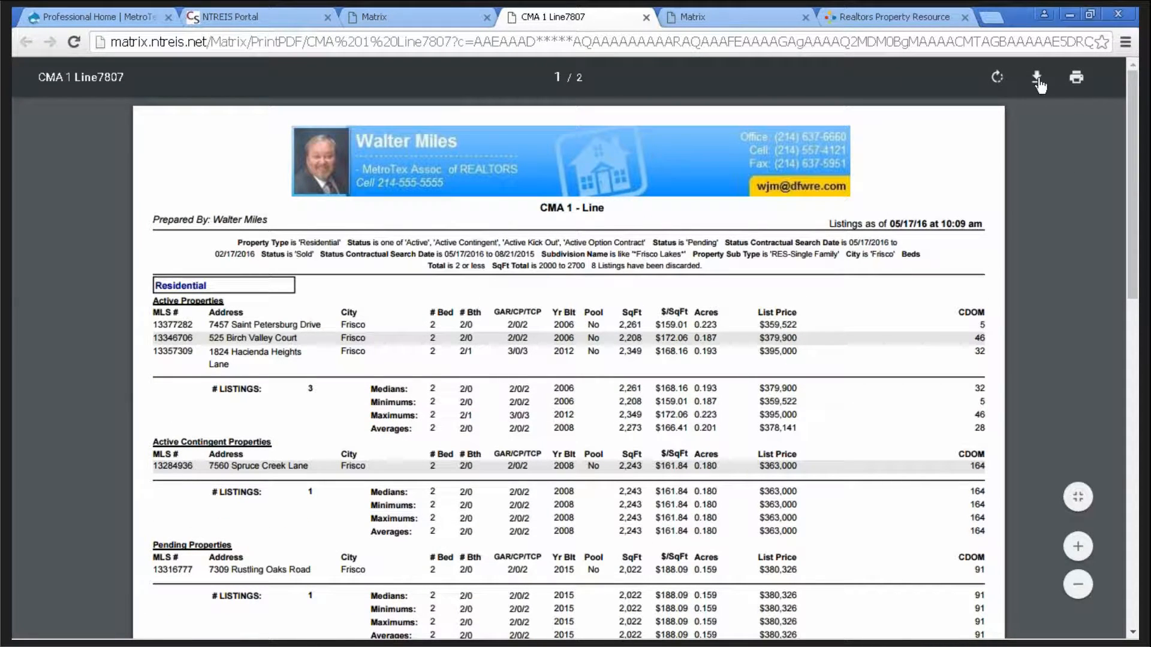
pyautogui.click(645, 18)
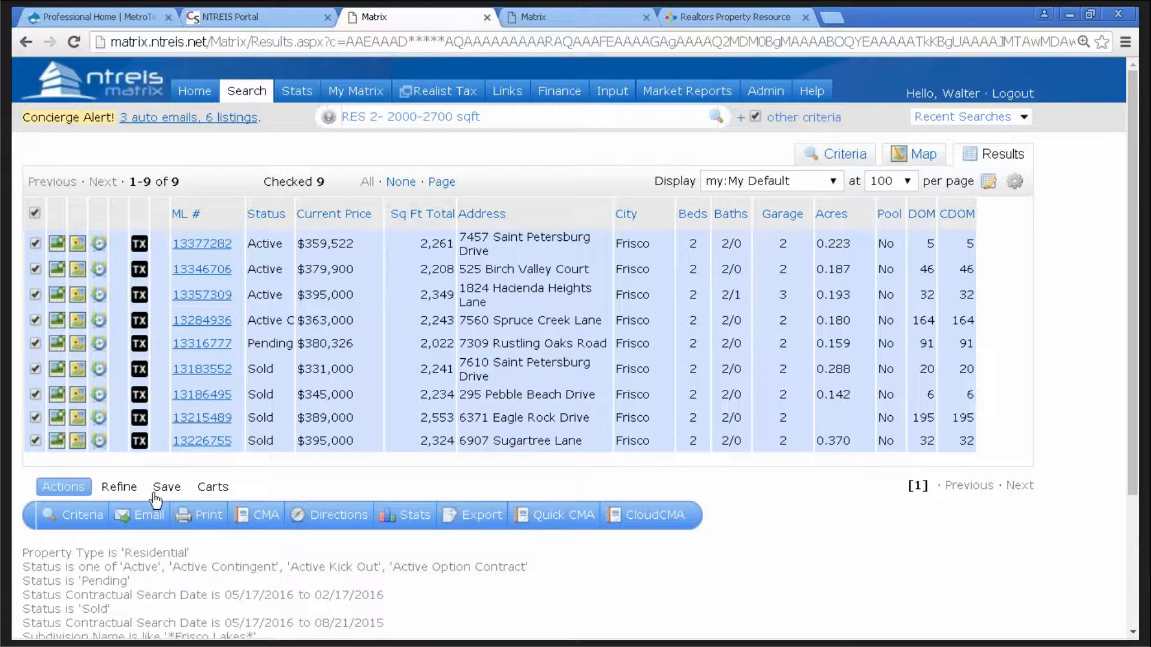
# - Open Print options for the 9 listings and choose the CMA 1-Line report format
pyautogui.click(205, 520)
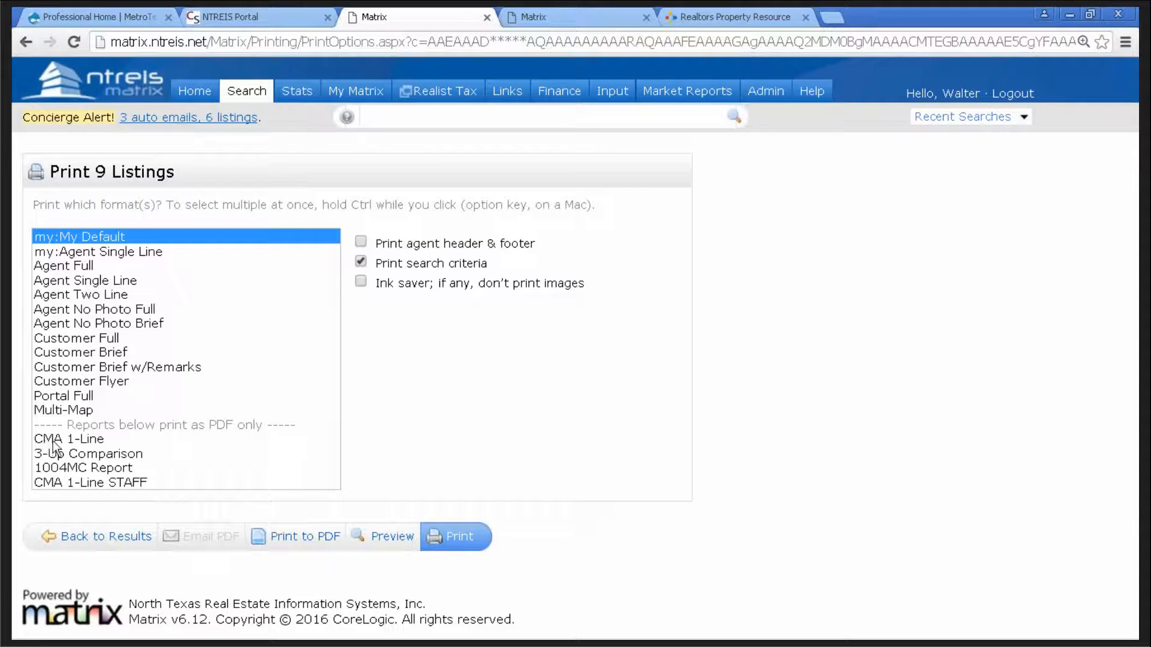
pyautogui.click(90, 440)
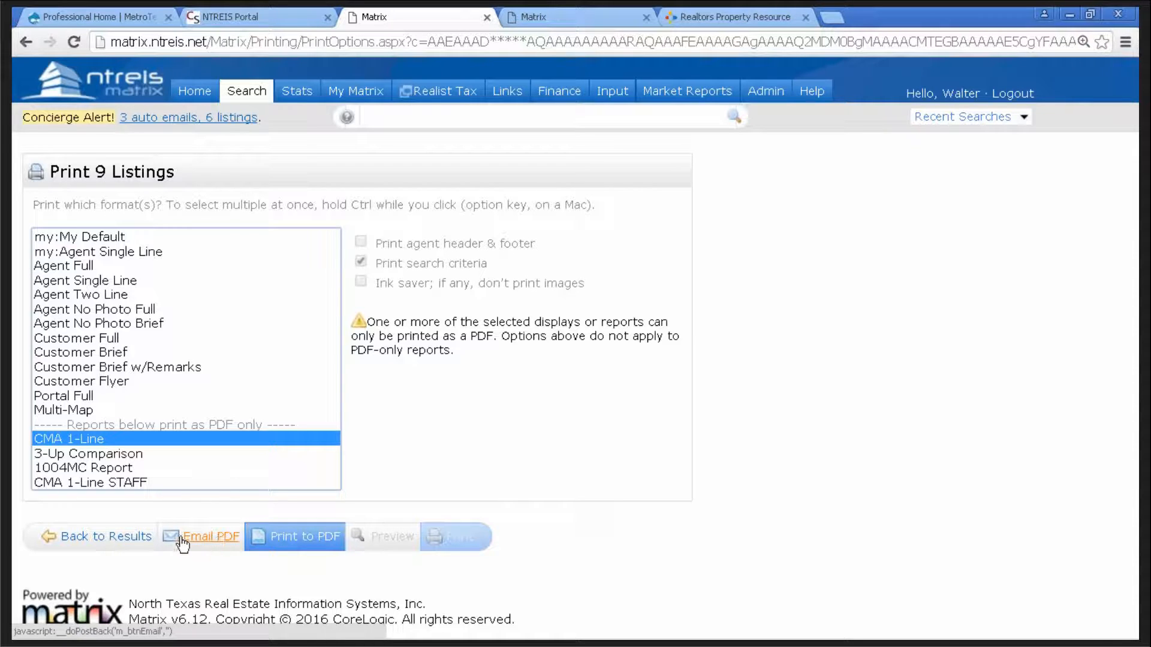
pyautogui.click(219, 541)
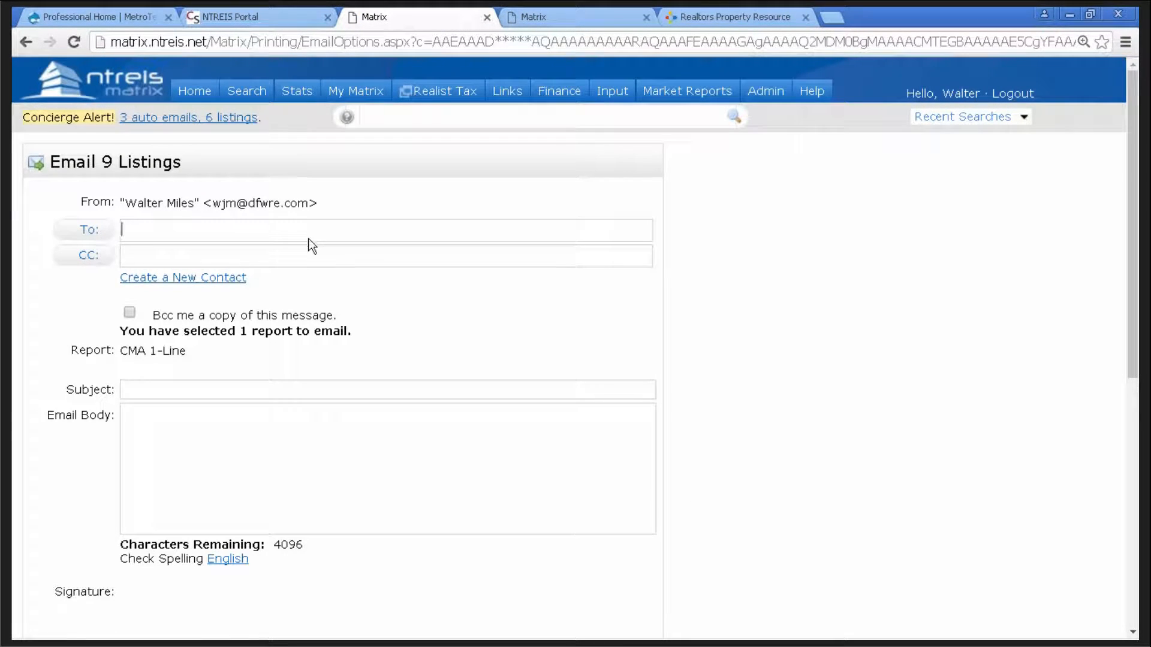
pyautogui.click(95, 229)
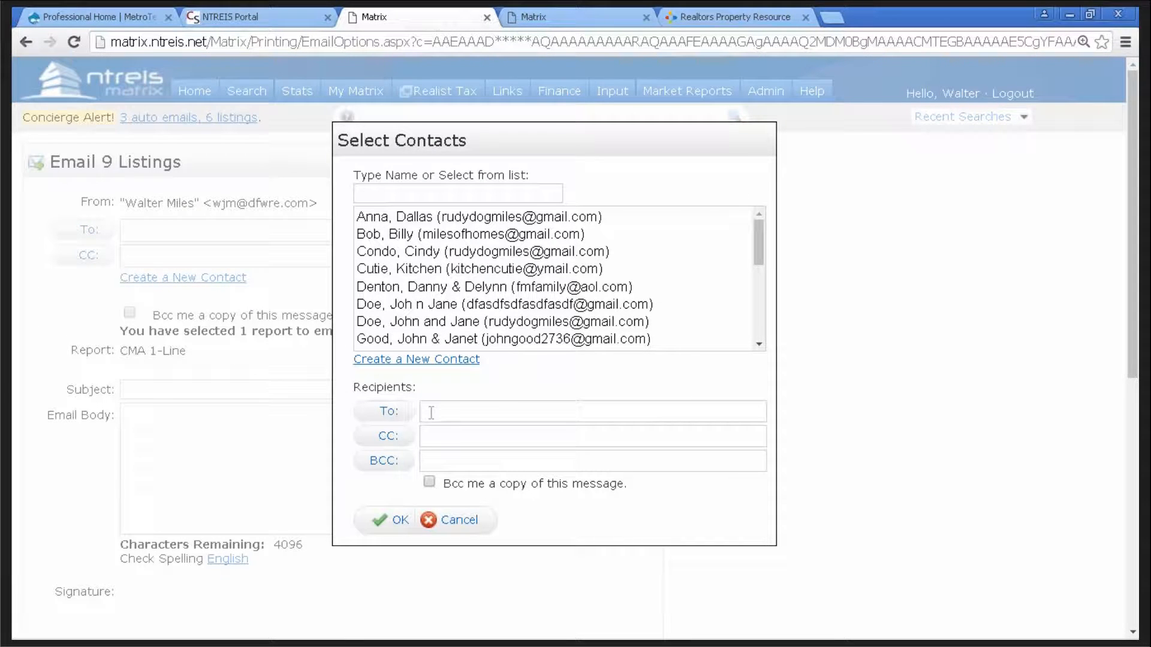
pyautogui.click(459, 523)
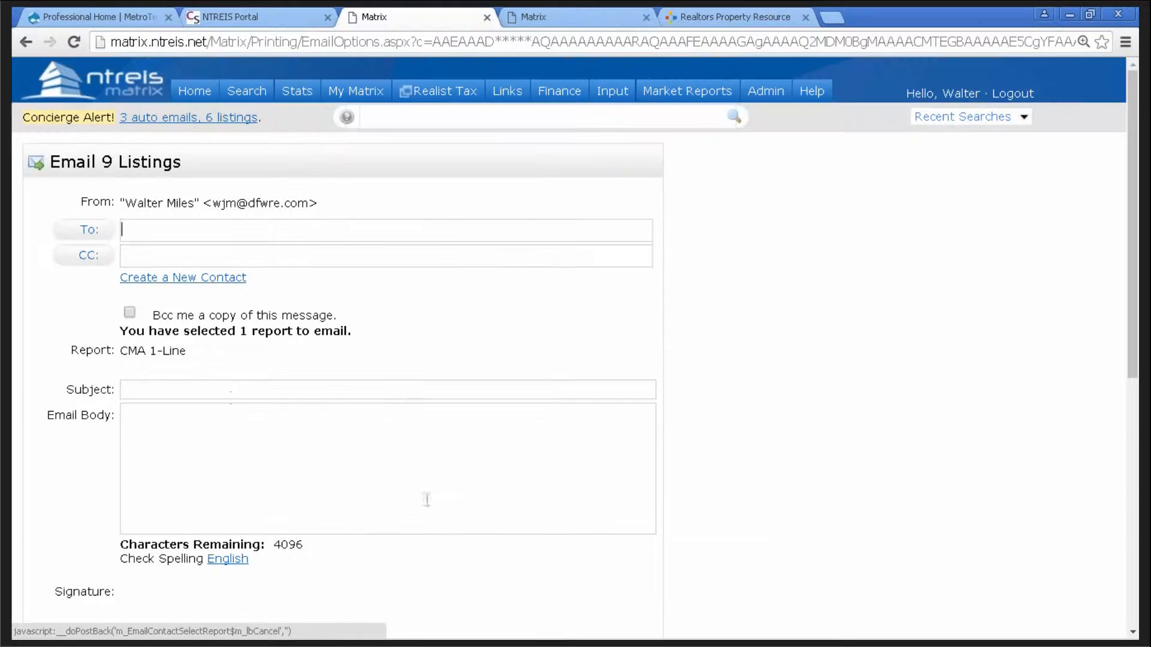
pyautogui.click(200, 382)
pyautogui.click(189, 430)
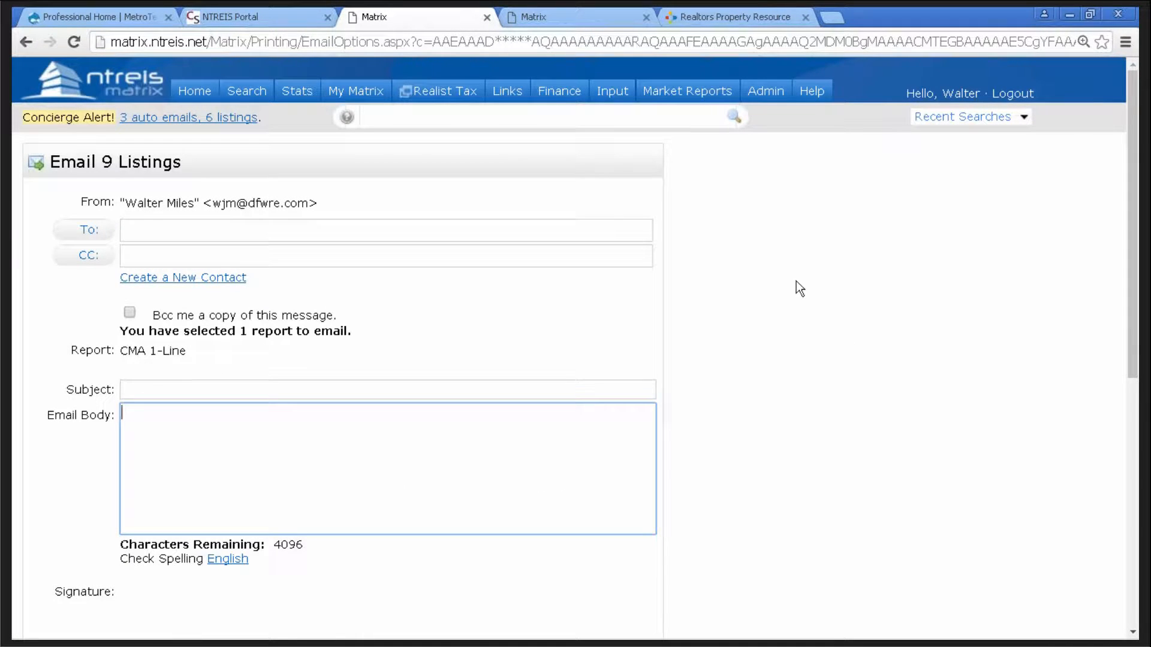
pyautogui.scroll(-1, 794, 277)
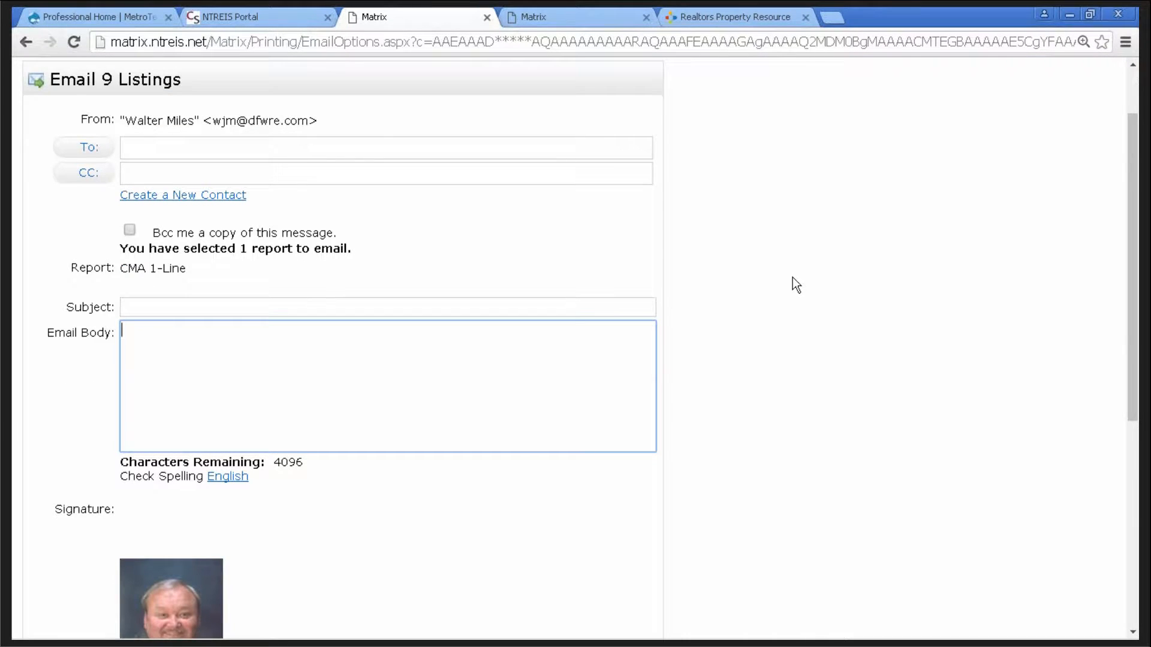
pyautogui.scroll(-2, 793, 277)
pyautogui.scroll(-3, 793, 277)
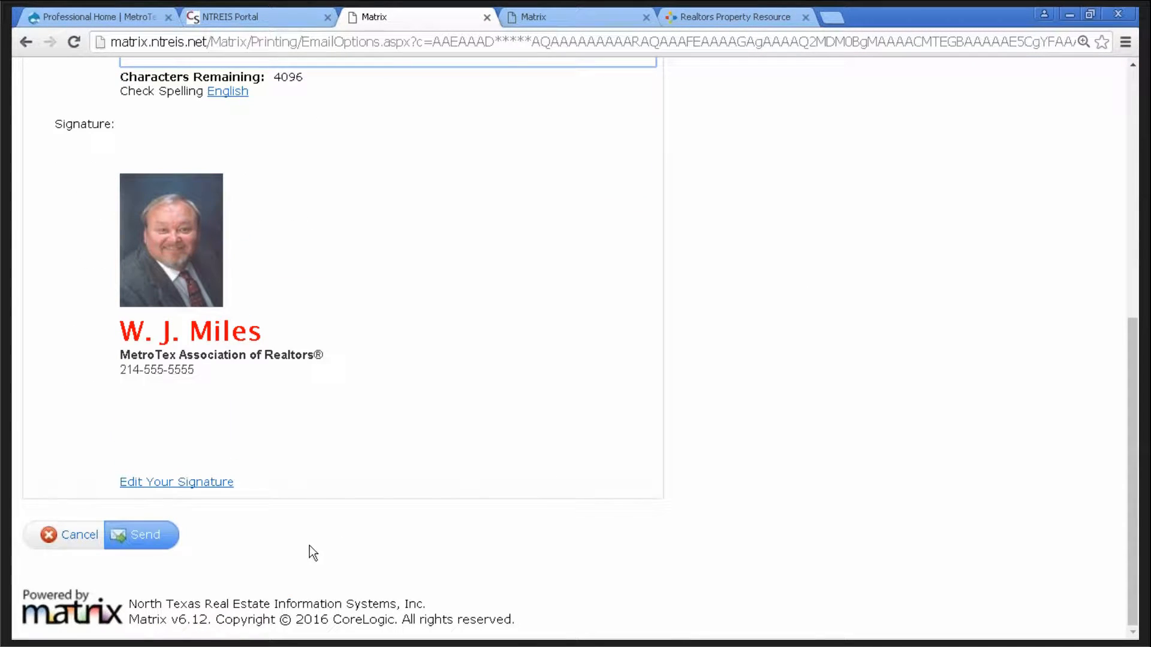
pyautogui.click(78, 538)
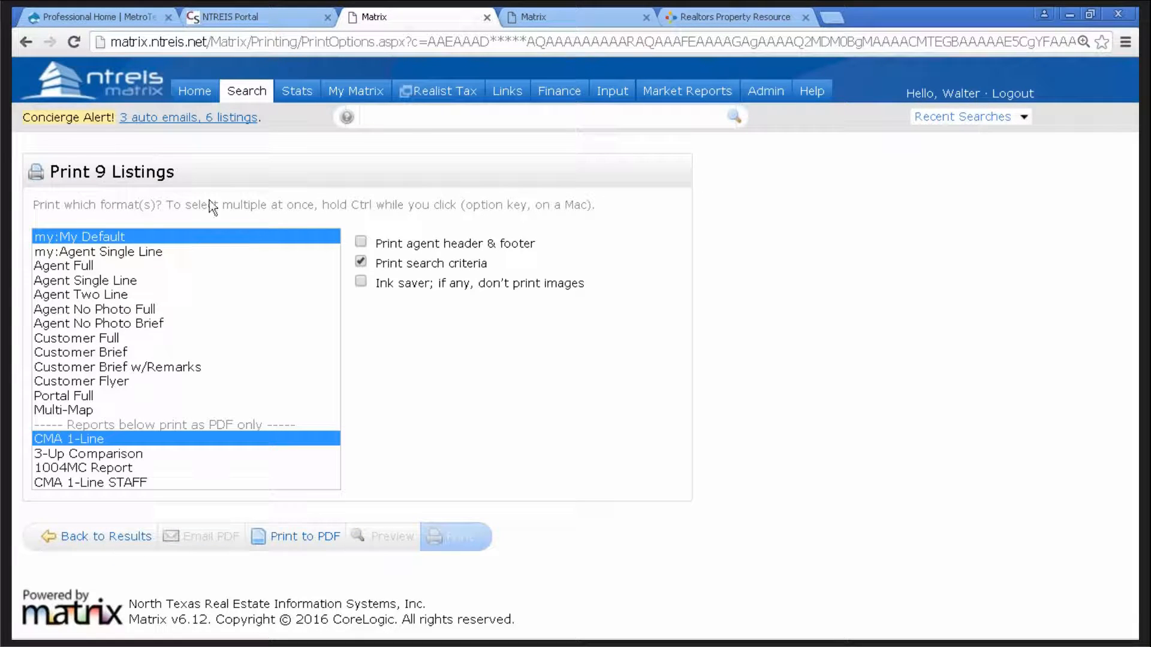
# - Go back from Print Options to the results list of 9 checked Frisco listings
pyautogui.click(124, 534)
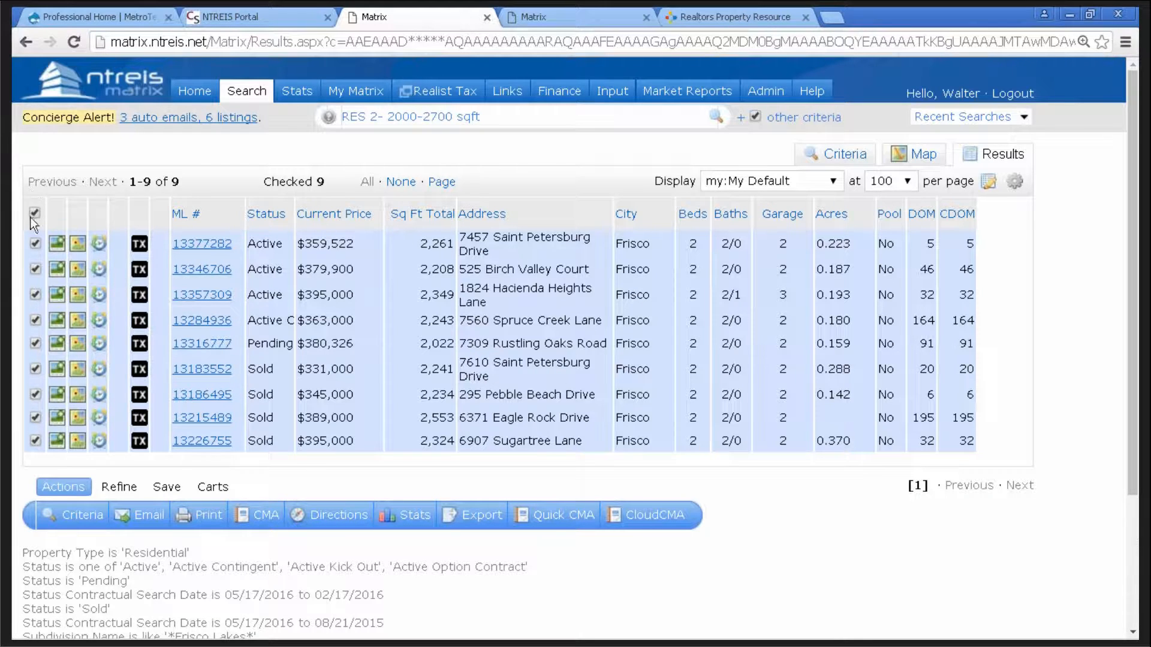
# - Start a CMA for the checked listings, assign a contact, then go to Pages with Cover expanded
pyautogui.click(266, 517)
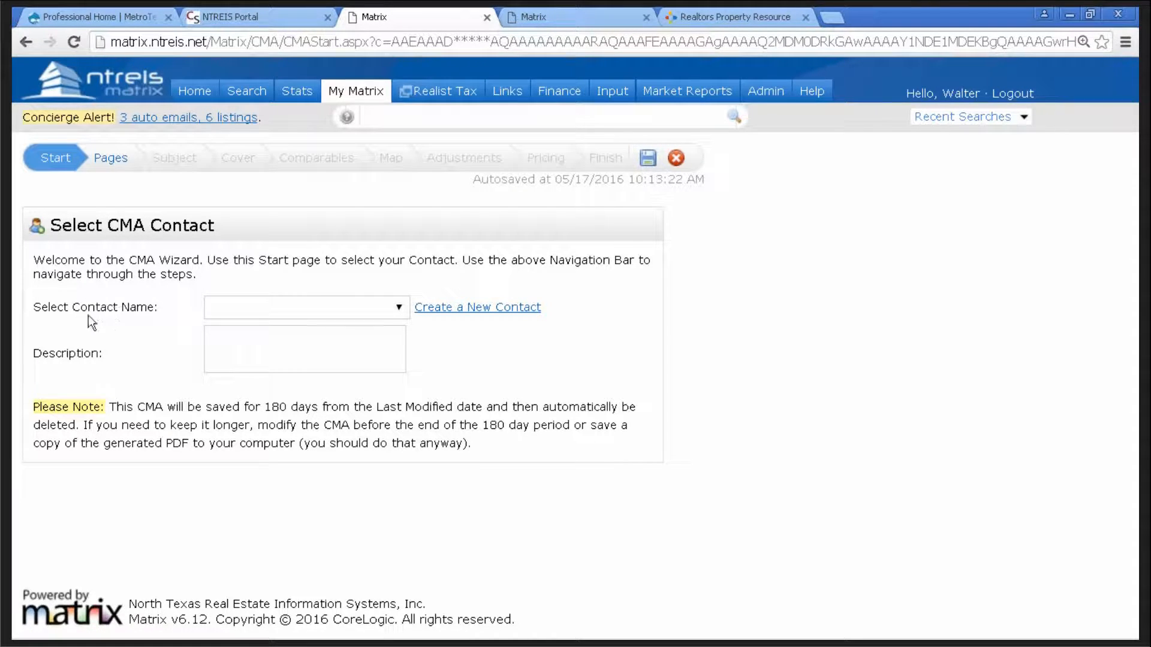
pyautogui.click(229, 314)
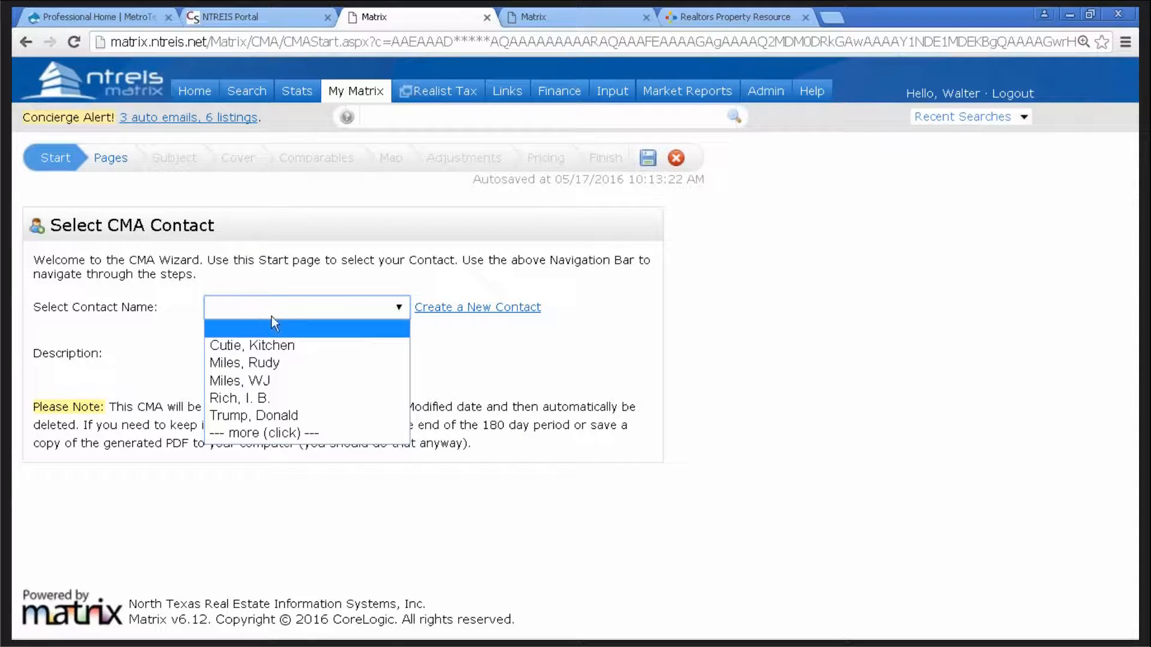
pyautogui.click(276, 364)
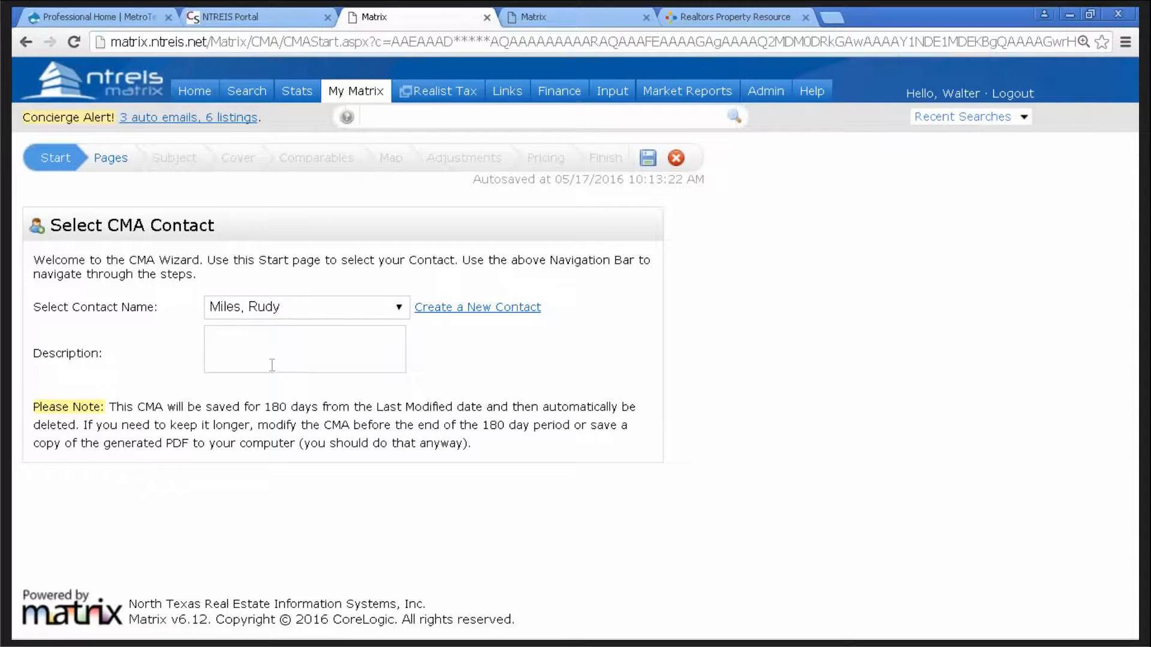
pyautogui.click(109, 158)
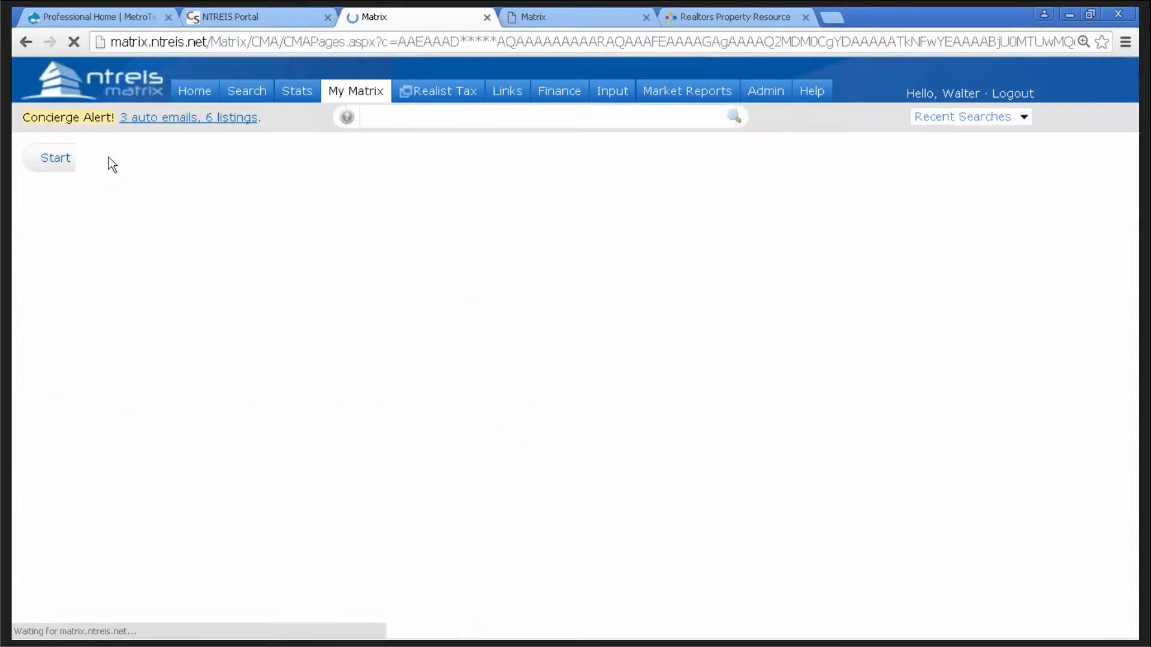
pyautogui.click(44, 265)
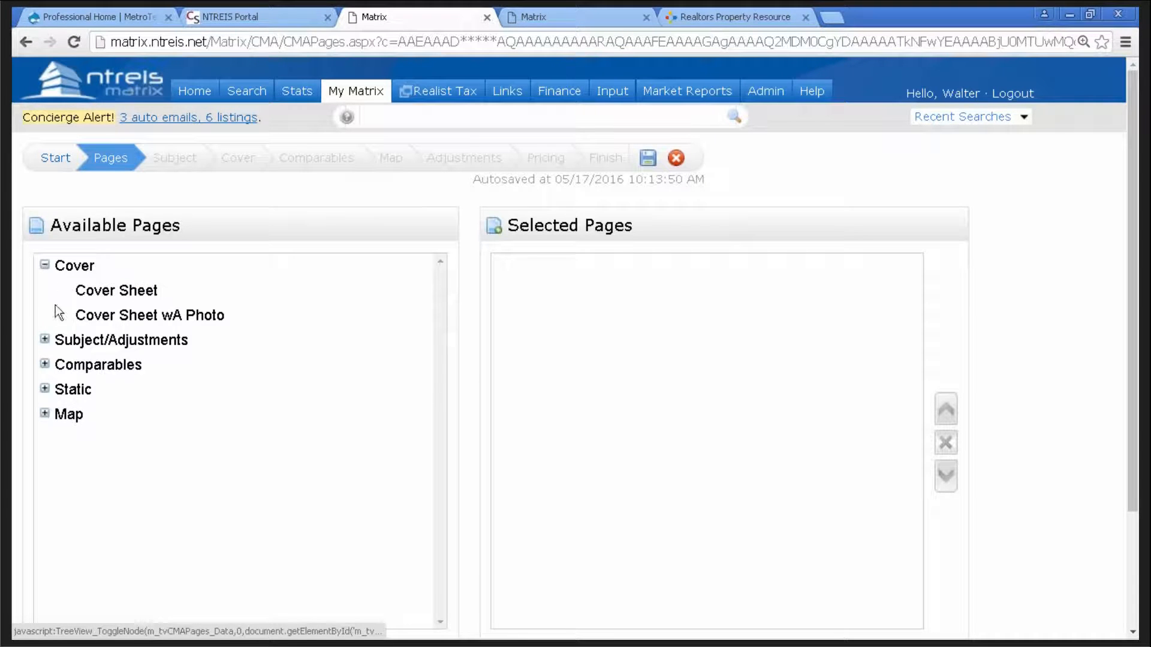
# - Expand Subject/Adjustments and Comparables; add Cover Sheet wA Photo, Summary List and Price Adjustments
pyautogui.click(45, 340)
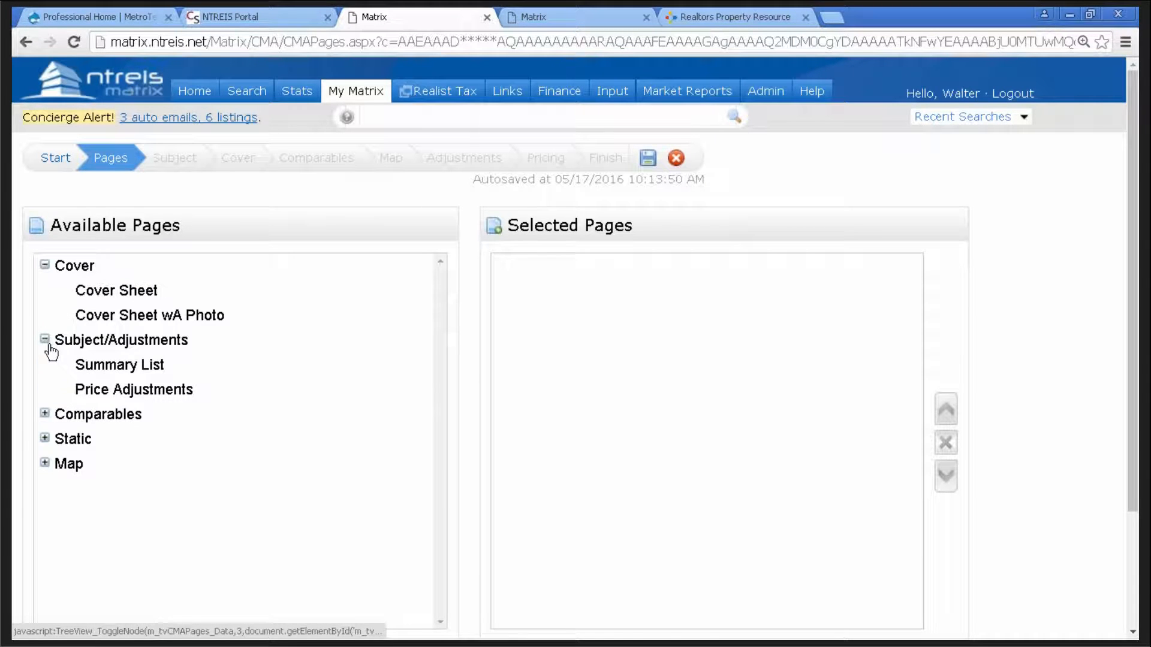
pyautogui.click(44, 414)
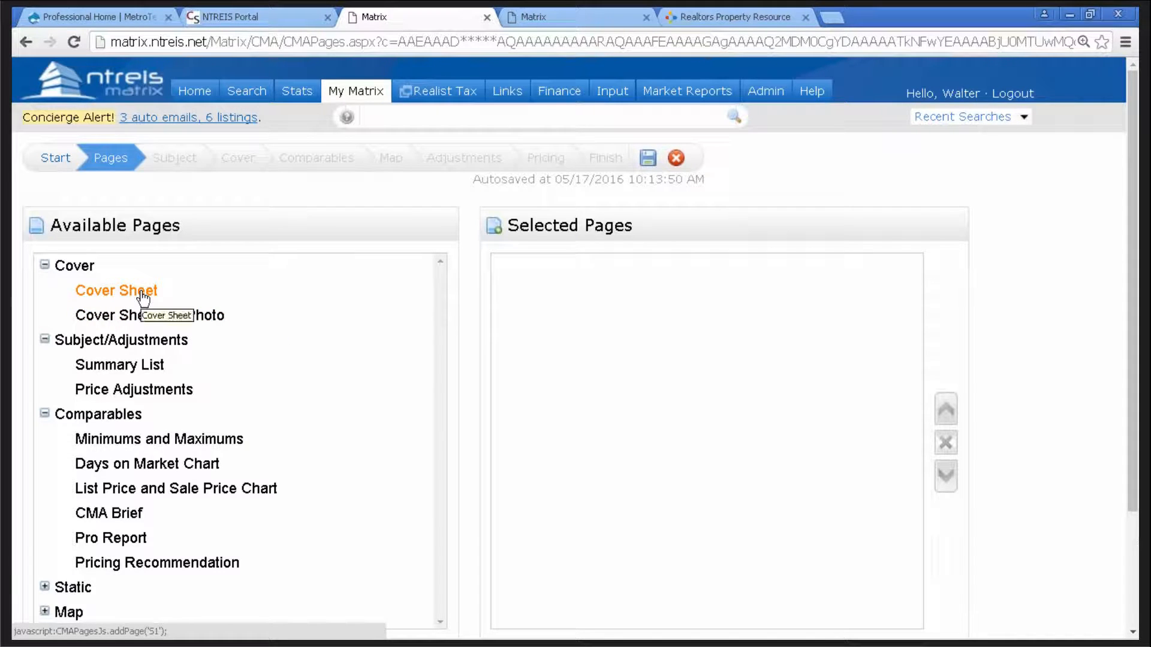
pyautogui.click(143, 315)
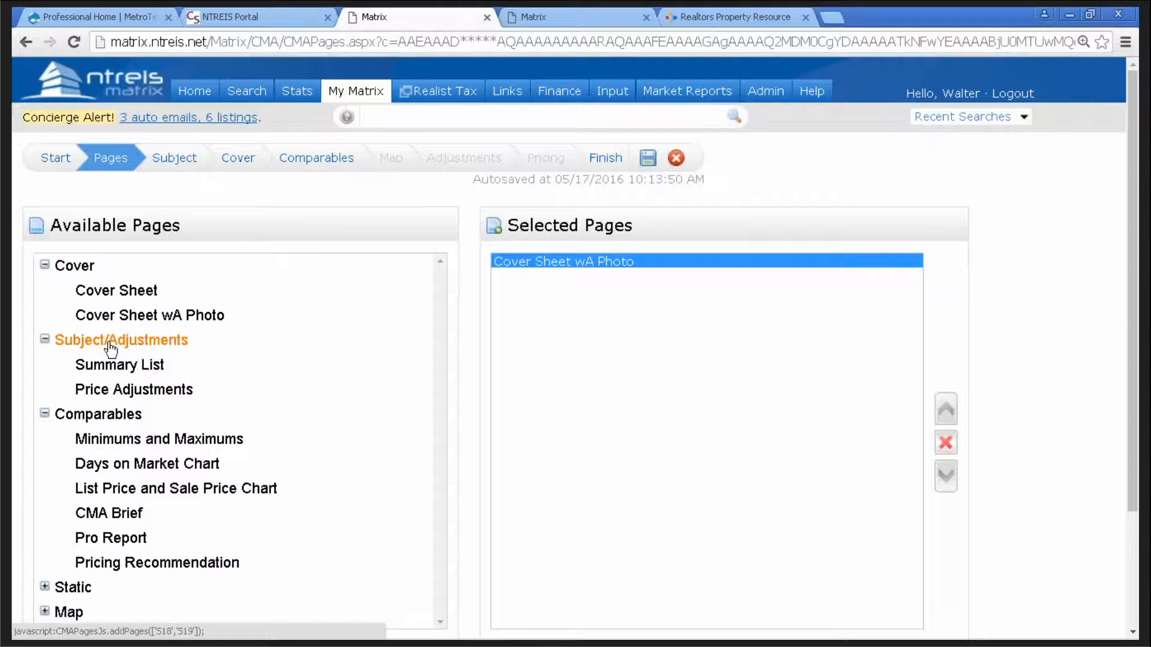
pyautogui.click(134, 366)
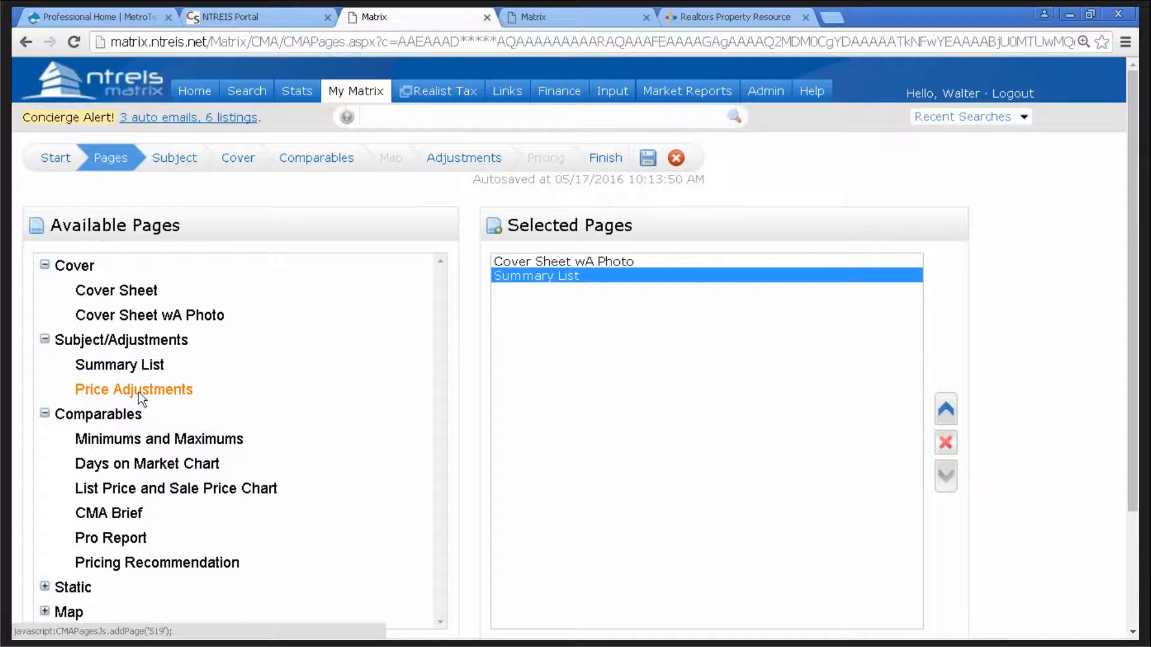
pyautogui.click(138, 391)
# - Add Minimums and Maximums, Days on Market Chart, List Price and Sale Price Chart, CMA Brief, Pro Report, Pricing Recommendation
pyautogui.click(146, 443)
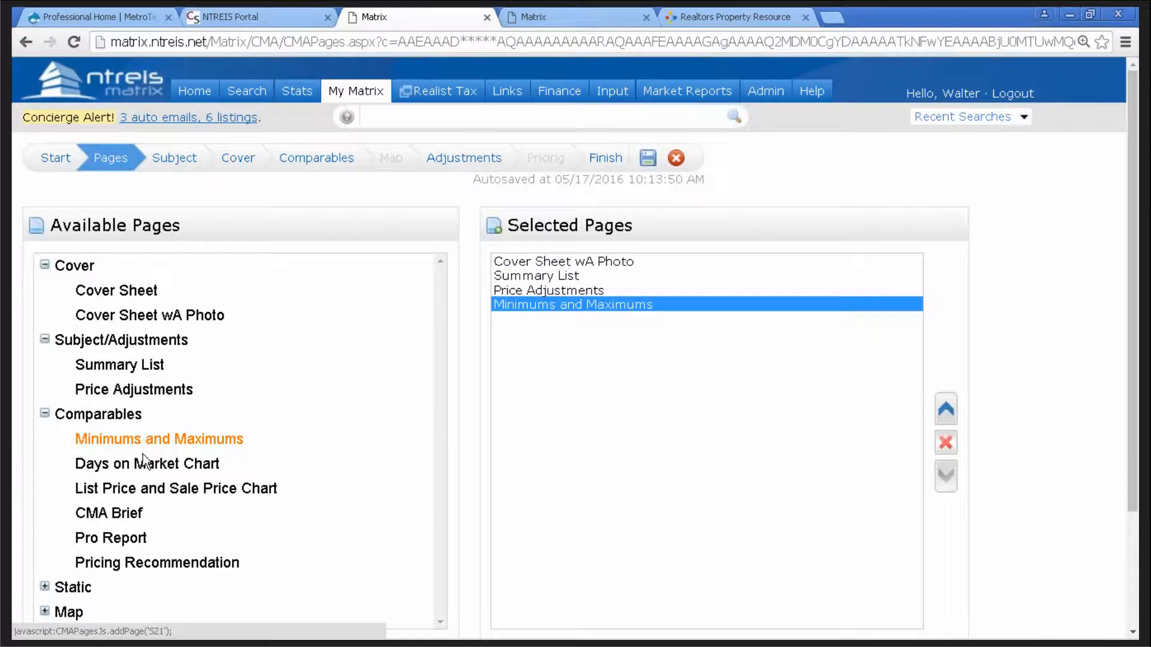
pyautogui.click(141, 465)
pyautogui.click(139, 491)
pyautogui.click(124, 519)
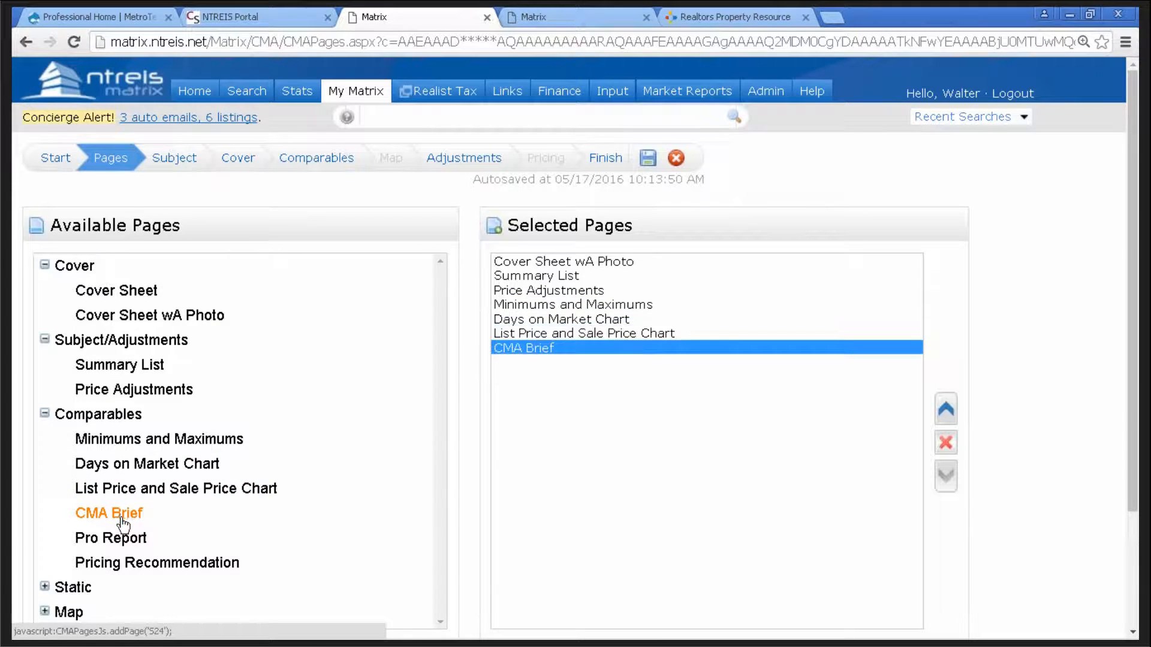
pyautogui.click(115, 541)
pyautogui.click(119, 565)
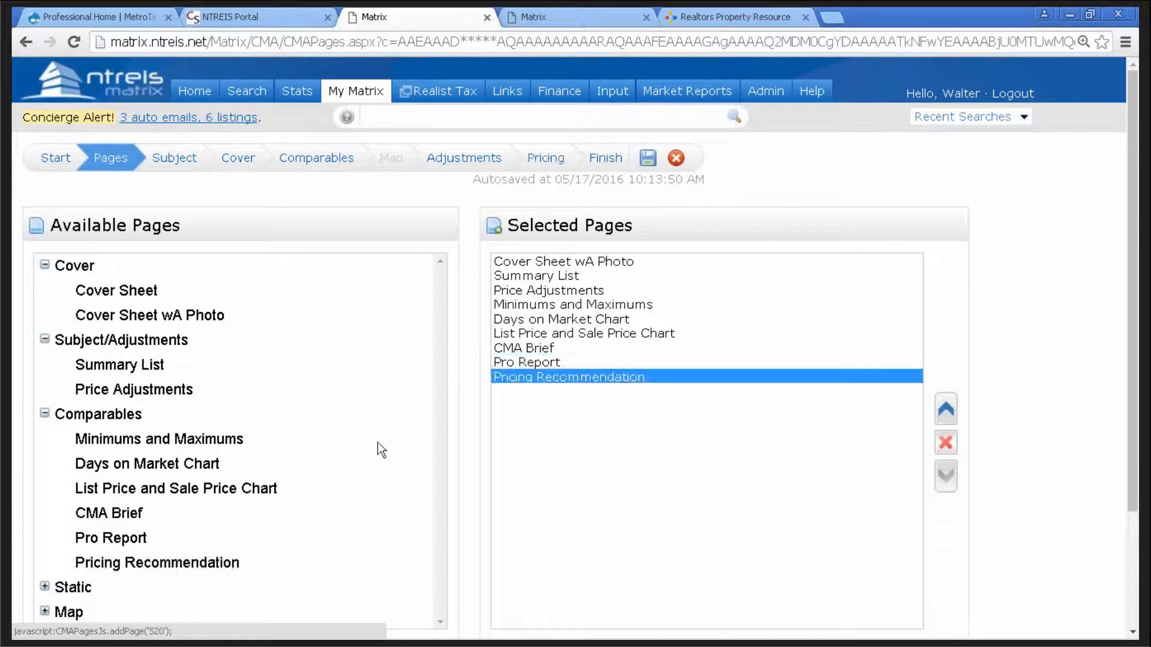
# - Add Static pages Activity vs Timing, My Guarantee To You, Effect of Over Pricing, Benefits of Using a Realtor, Market Analysis Explanation, Importance of Pricing
pyautogui.click(44, 587)
pyautogui.scroll(-5, 432, 455)
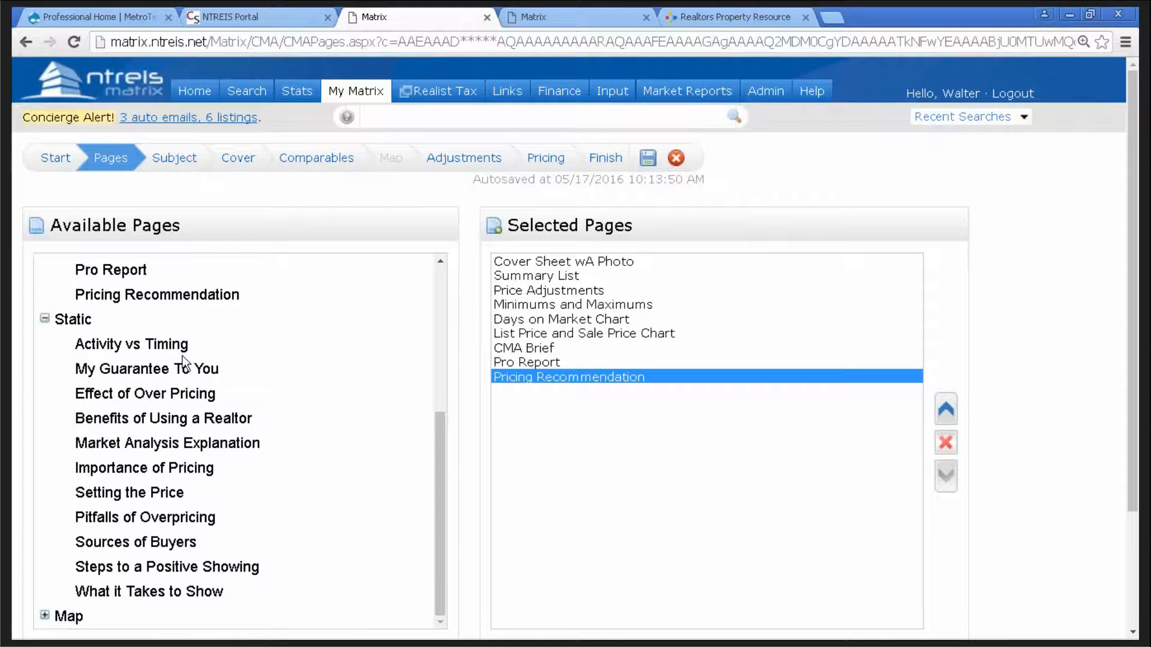
pyautogui.click(163, 348)
pyautogui.click(154, 369)
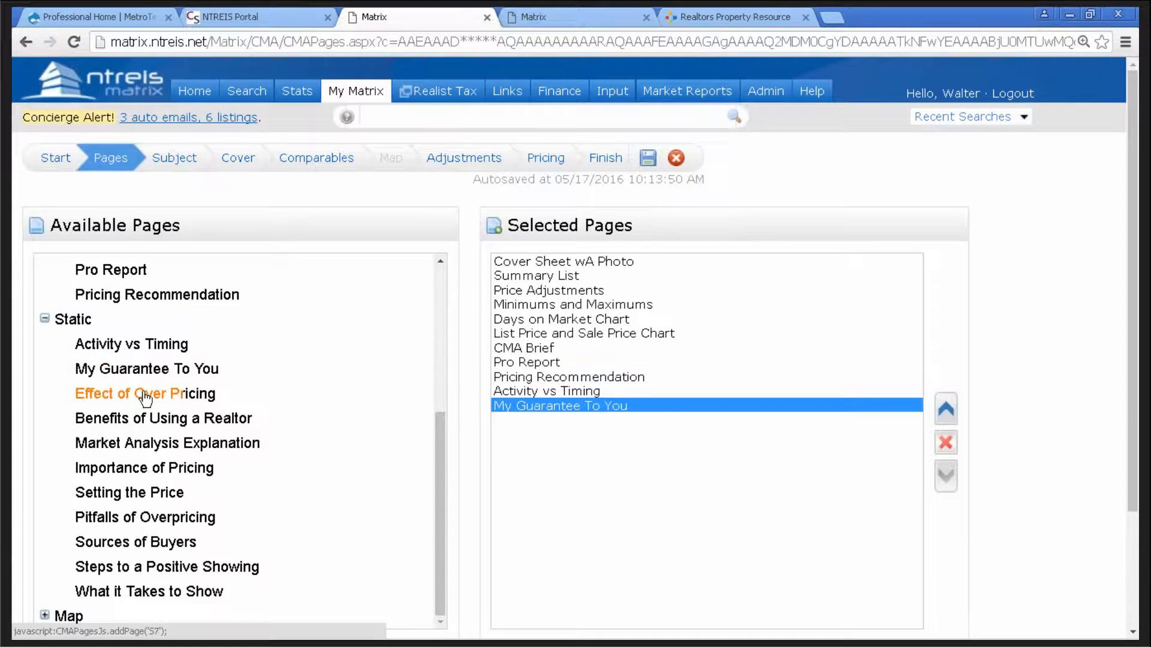
pyautogui.click(148, 395)
pyautogui.click(147, 419)
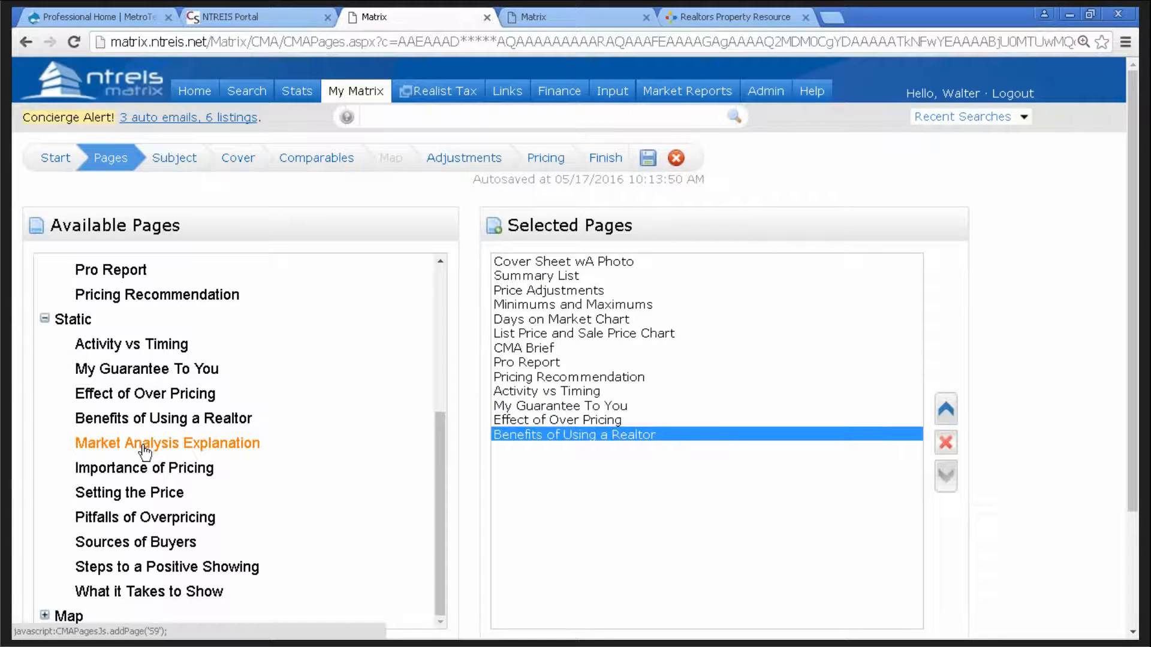
pyautogui.click(146, 446)
pyautogui.click(135, 470)
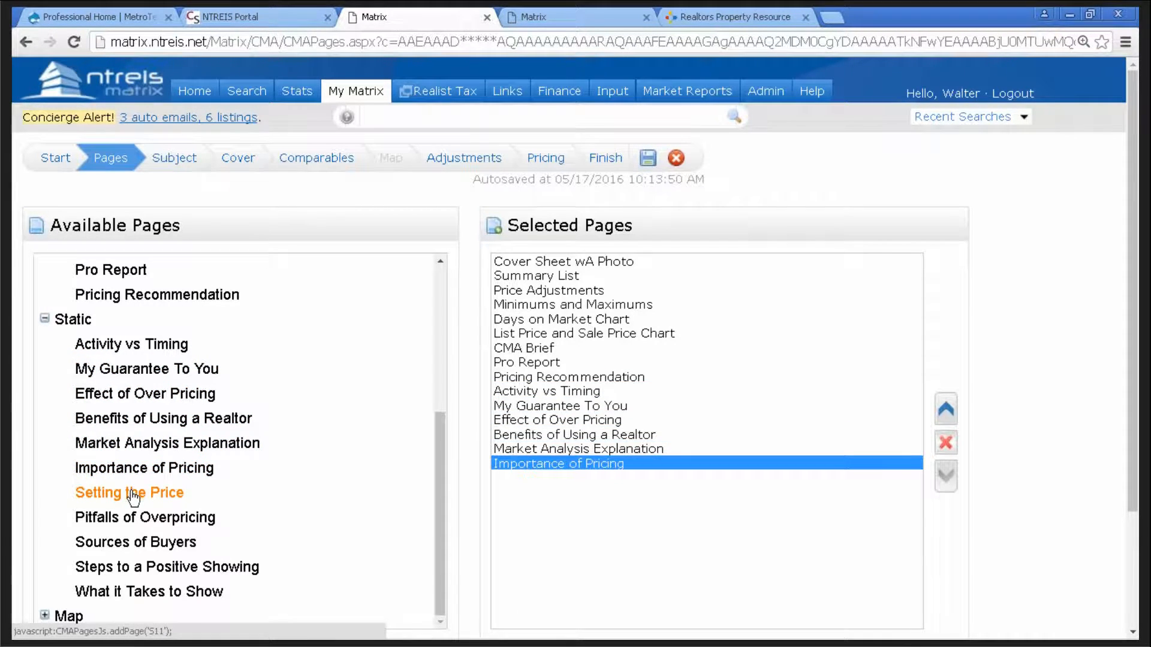
# - Add Setting the Price, Pitfalls of Overpricing, Sources of Buyers, Steps to a Positive Showing, What it Takes to Show
pyautogui.click(132, 496)
pyautogui.click(125, 519)
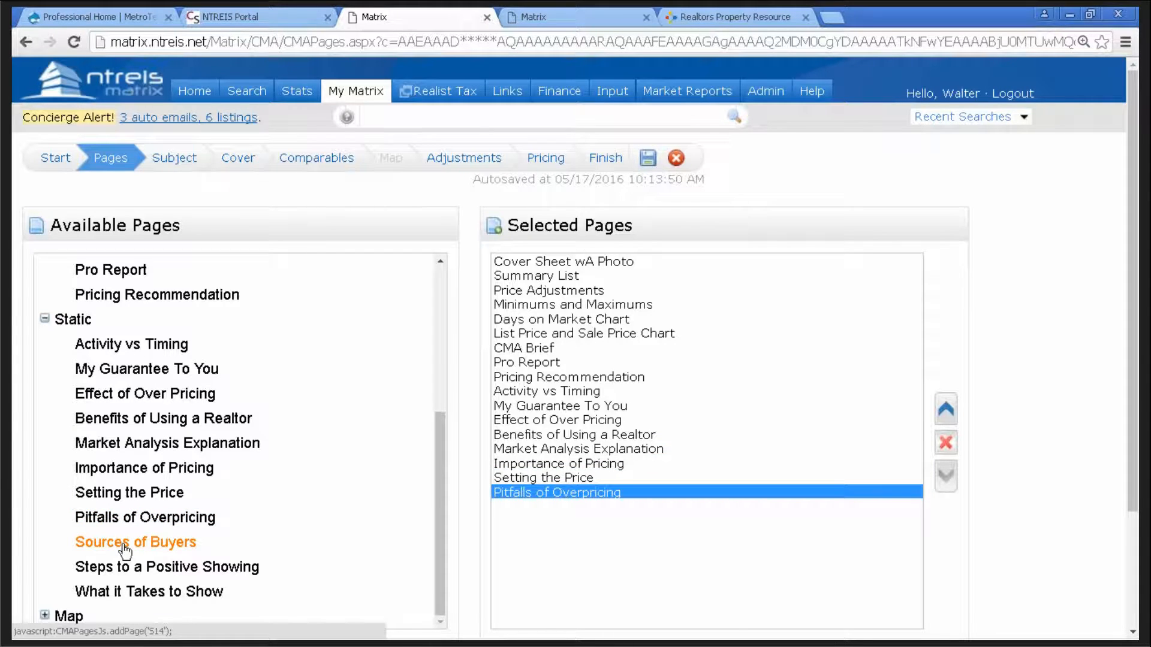
pyautogui.click(124, 547)
pyautogui.click(124, 568)
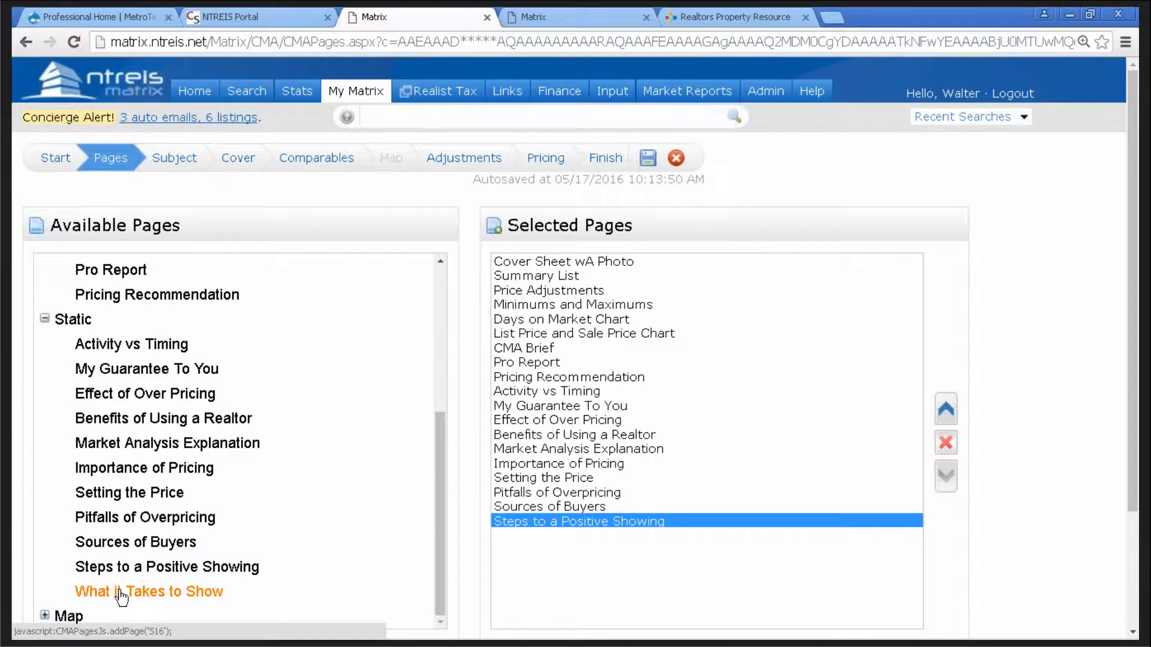
pyautogui.click(122, 594)
pyautogui.moveTo(429, 498); pyautogui.dragTo(397, 551)
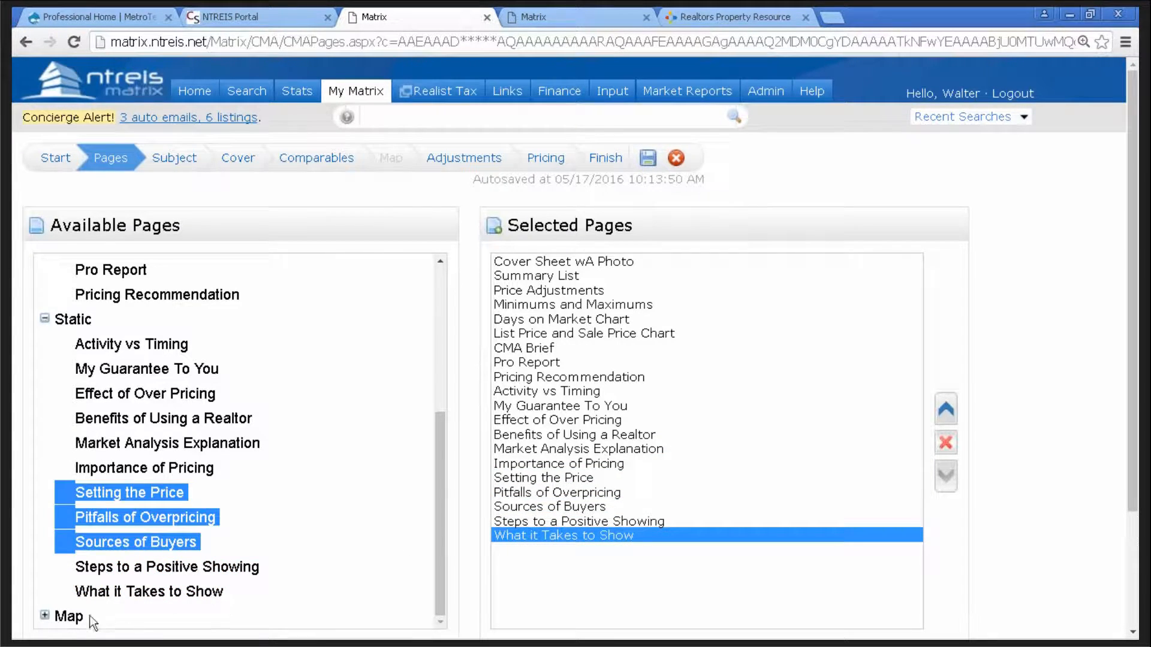
pyautogui.click(56, 617)
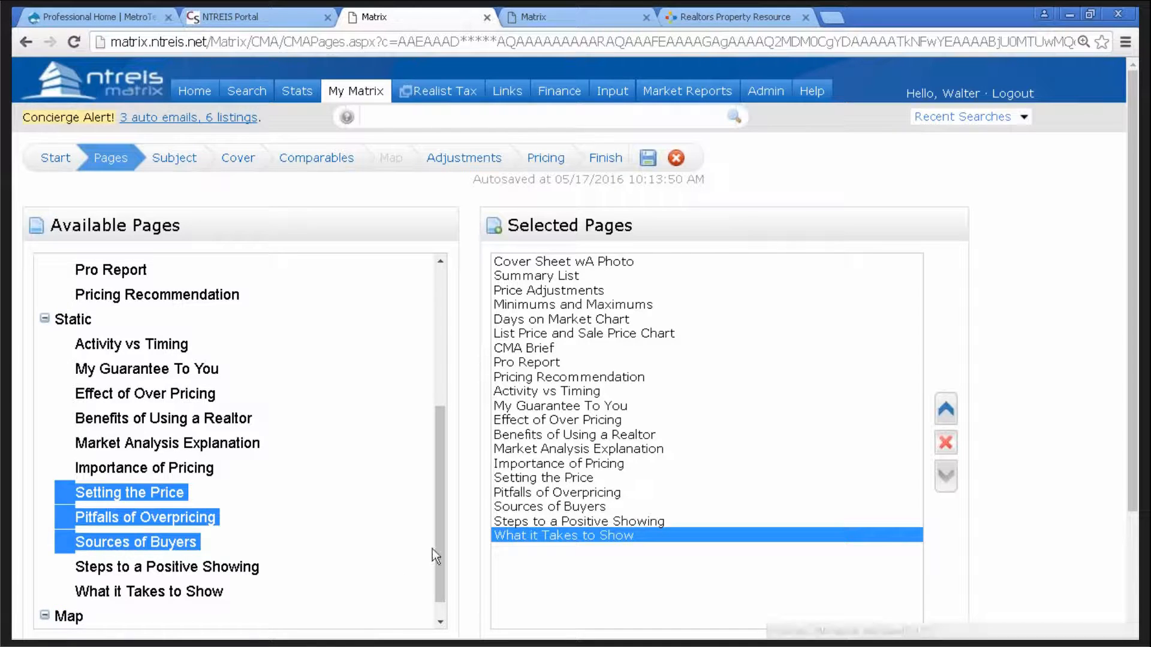
# - Add the CMA Map page, then try reordering My Guarantee To You before deleting it from the selection
pyautogui.click(442, 627)
pyautogui.click(150, 619)
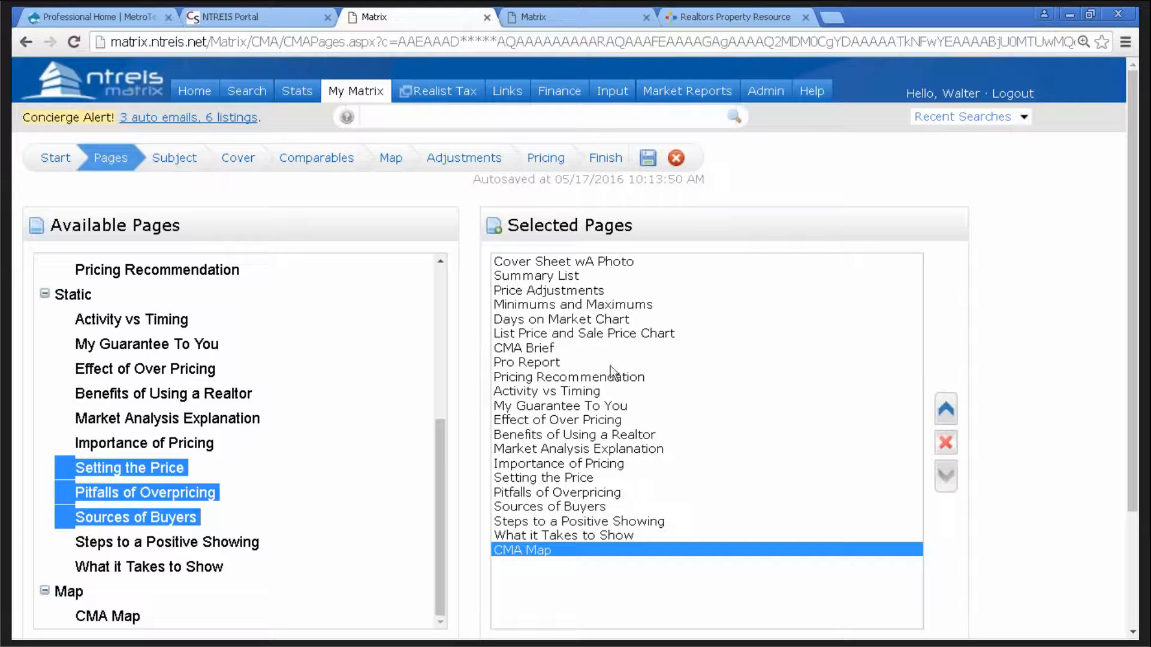
pyautogui.click(600, 407)
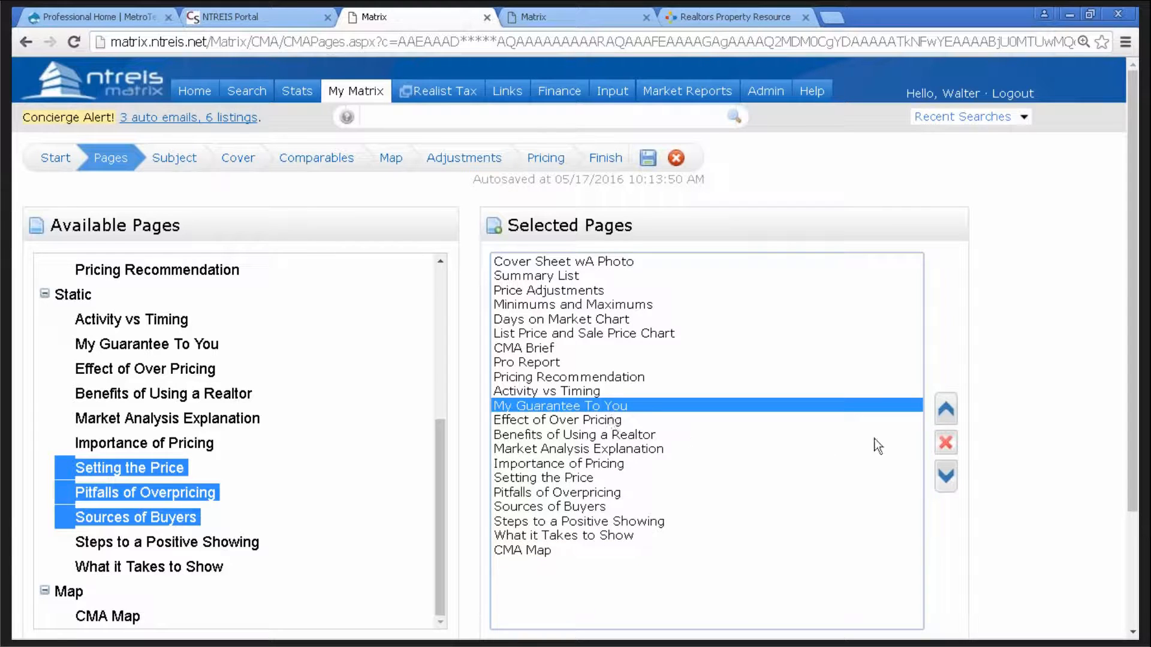
pyautogui.click(946, 412)
pyautogui.click(946, 414)
pyautogui.click(946, 414)
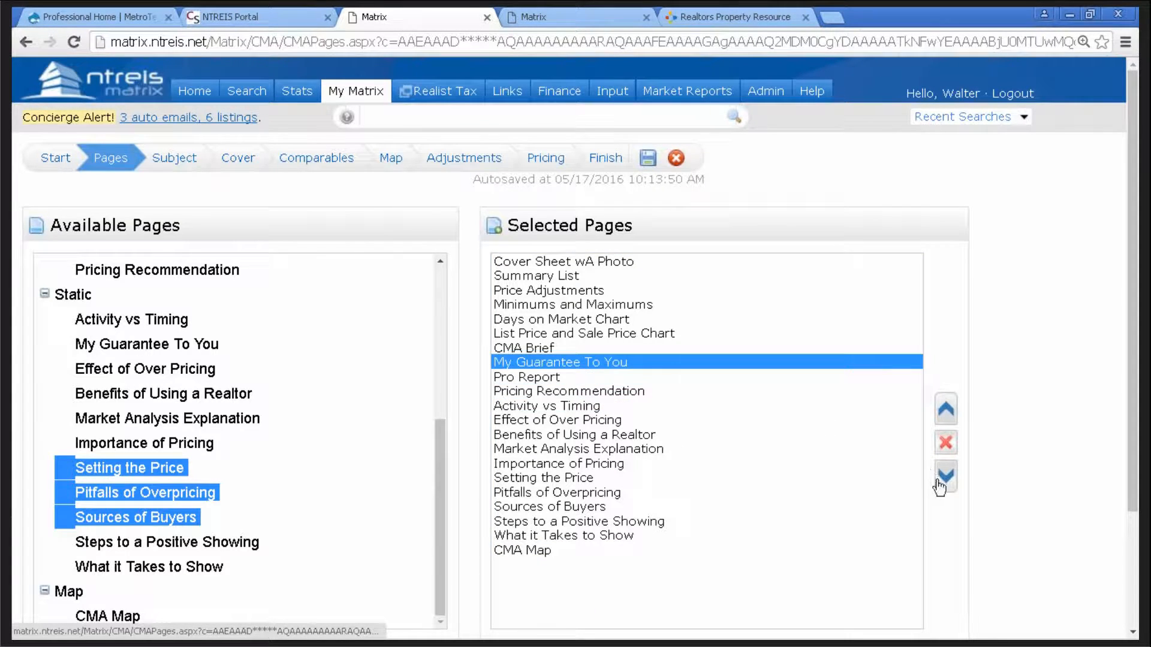
pyautogui.click(945, 478)
pyautogui.click(946, 478)
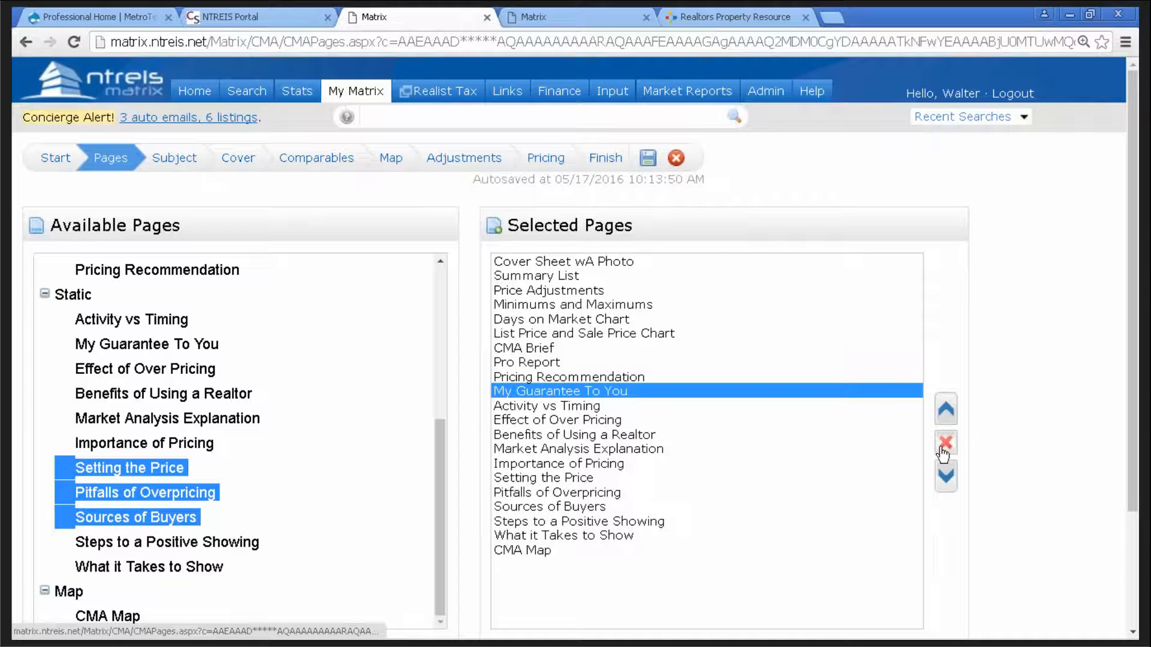
pyautogui.click(946, 445)
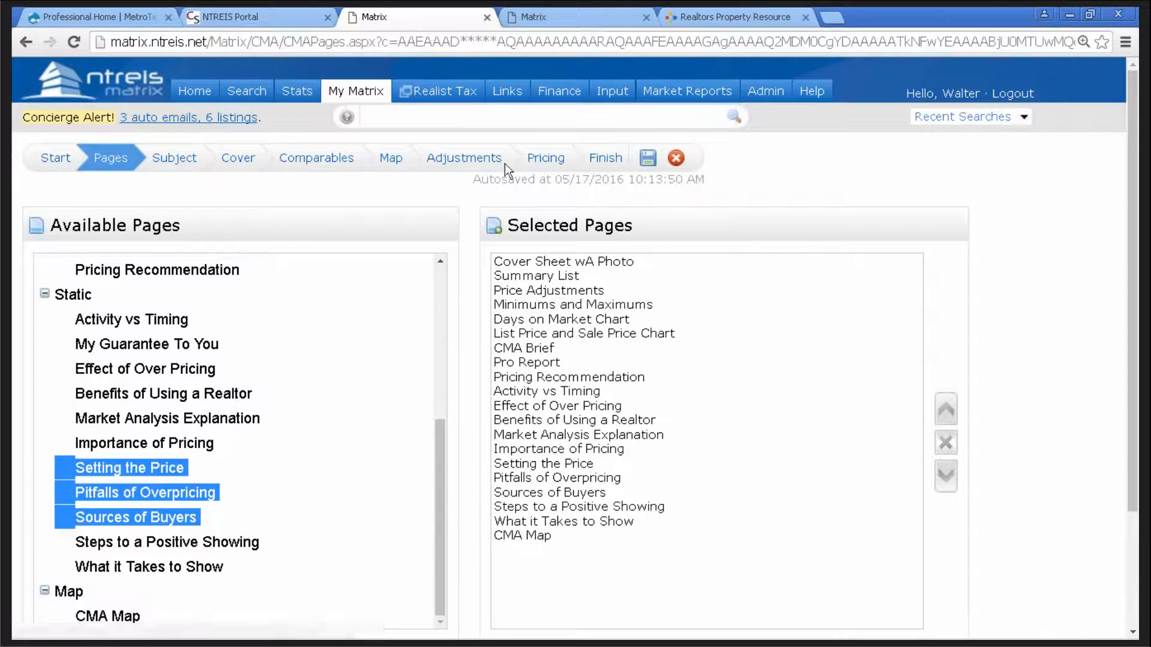
# - On the Subject step, enter MLS number 13357309 in the Cross Property MLS Number box
pyautogui.click(175, 158)
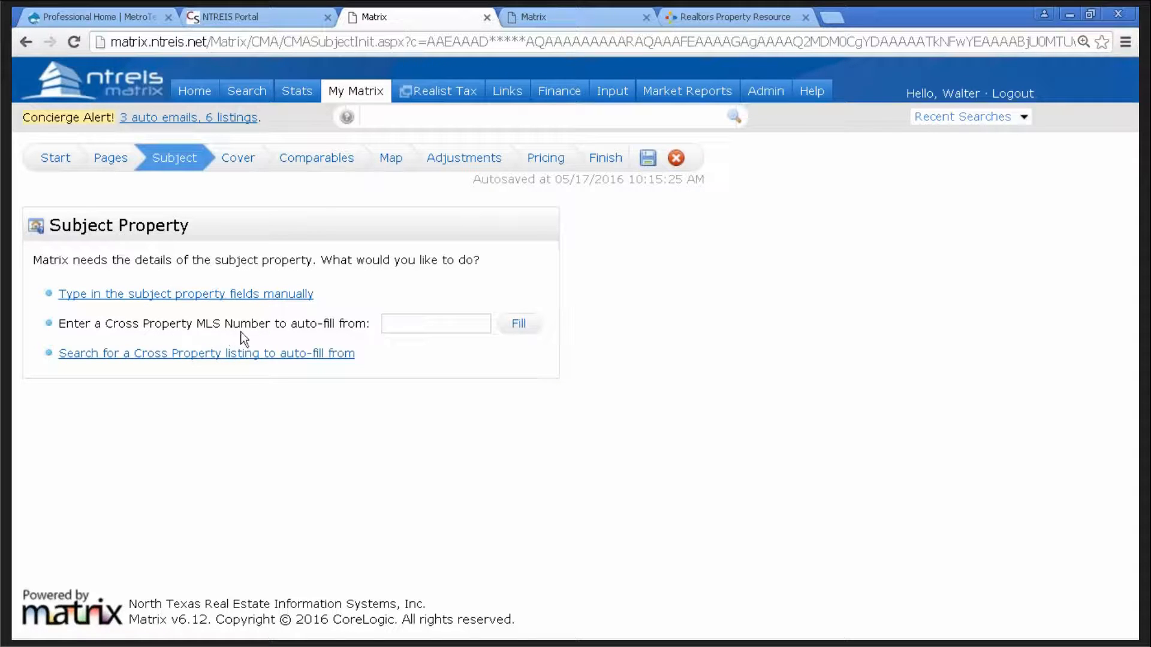
pyautogui.click(409, 324)
pyautogui.write('09')
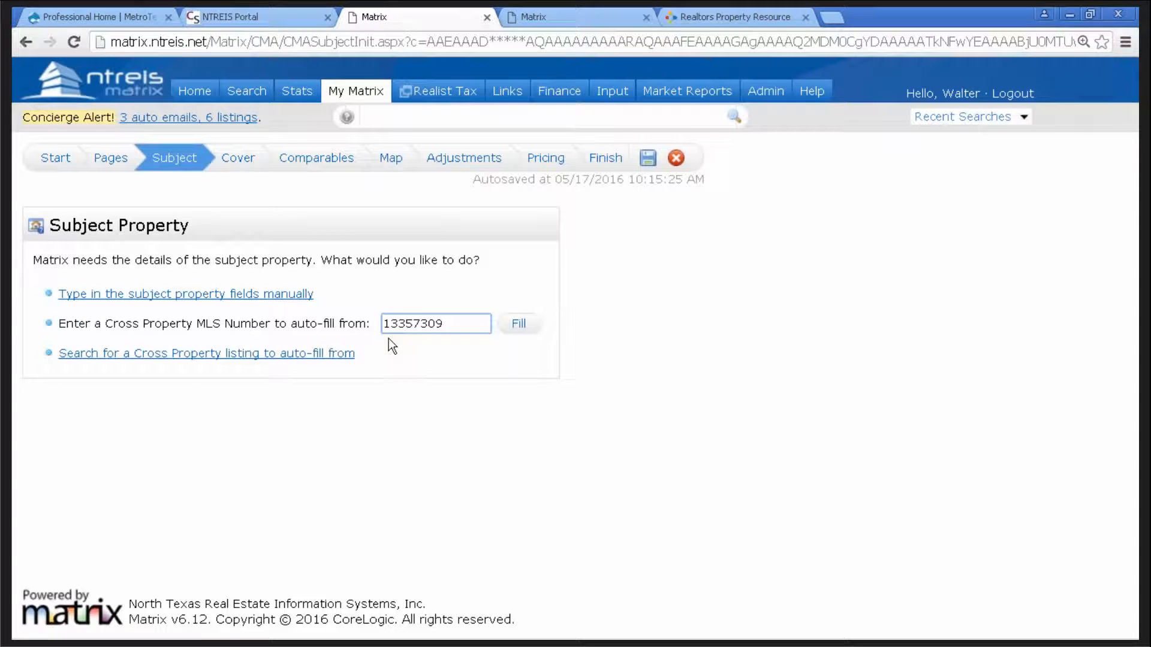
pyautogui.click(517, 332)
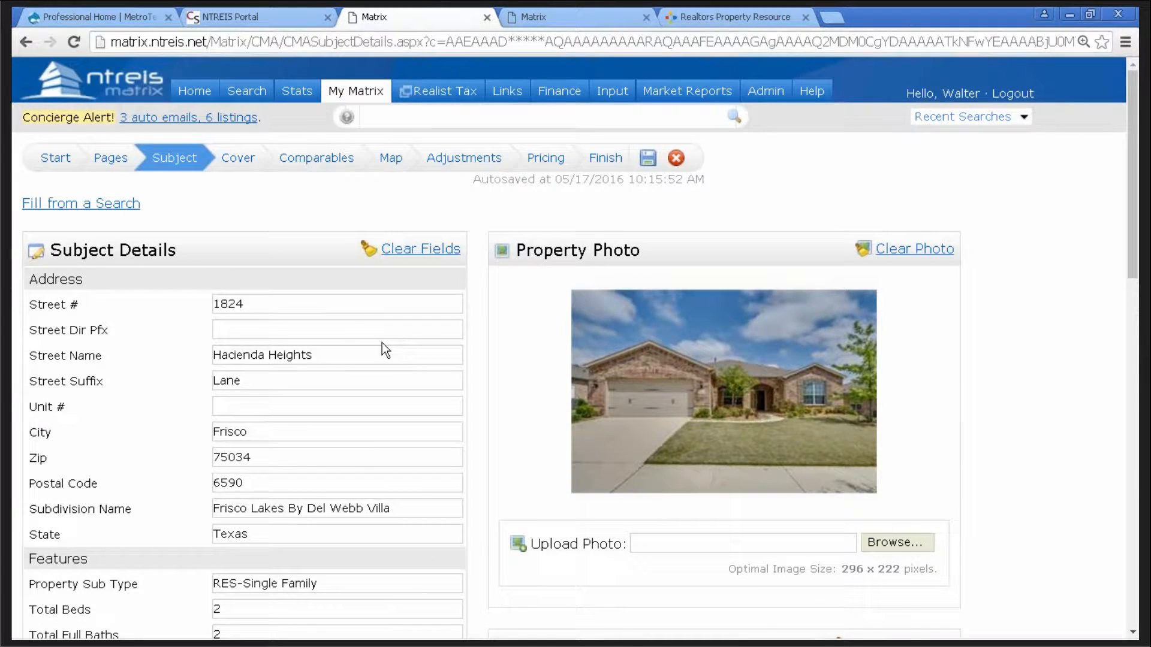
pyautogui.scroll(-1, 381, 347)
pyautogui.scroll(-3, 433, 387)
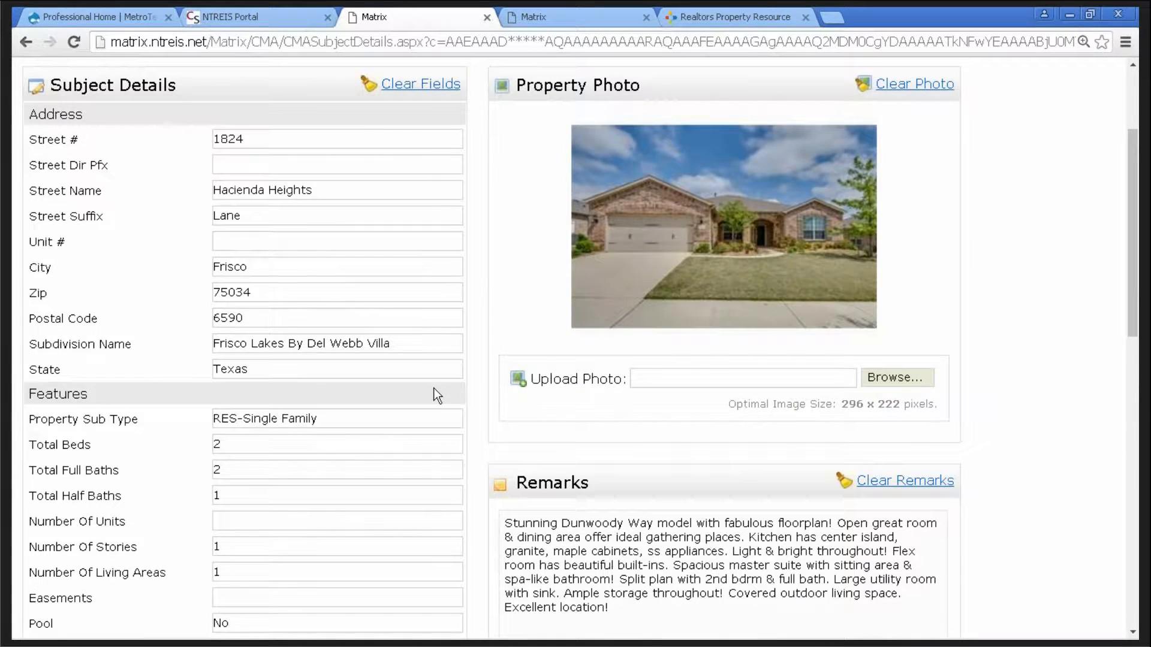
pyautogui.scroll(-3, 431, 388)
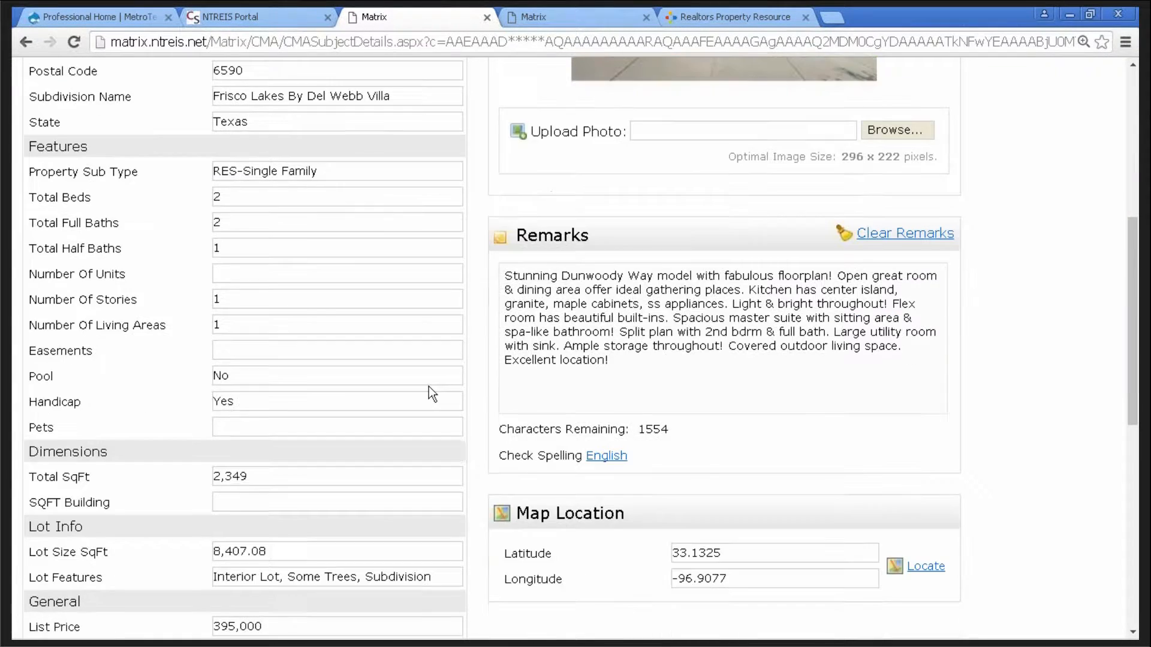
pyautogui.scroll(-2, 430, 386)
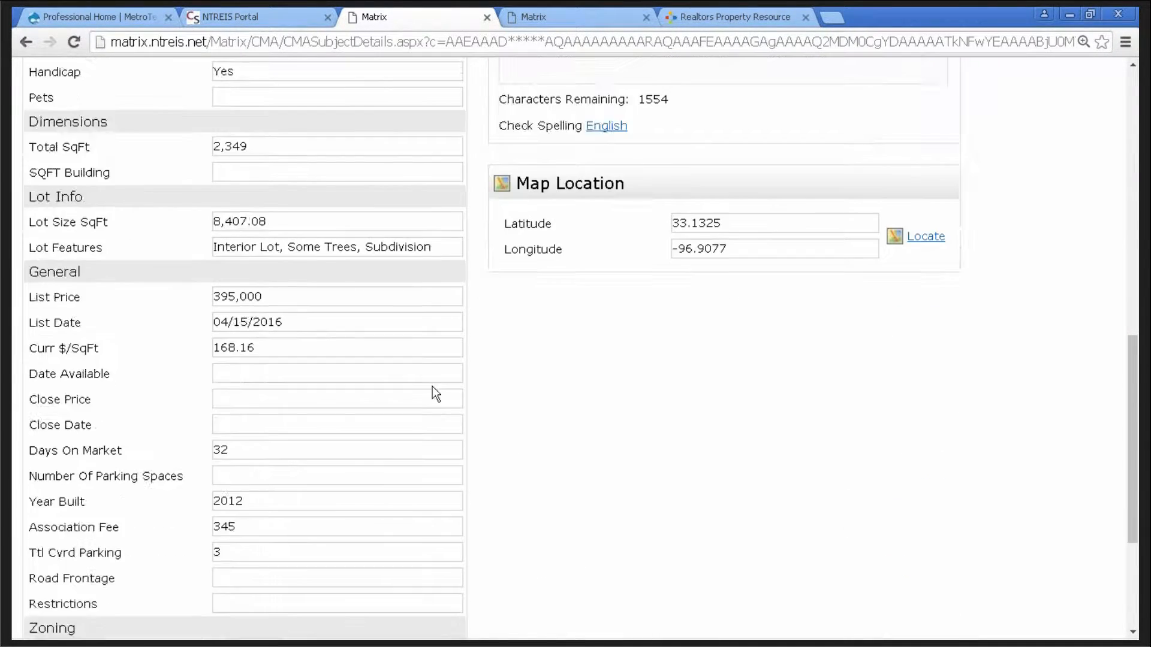
pyautogui.scroll(6, 432, 387)
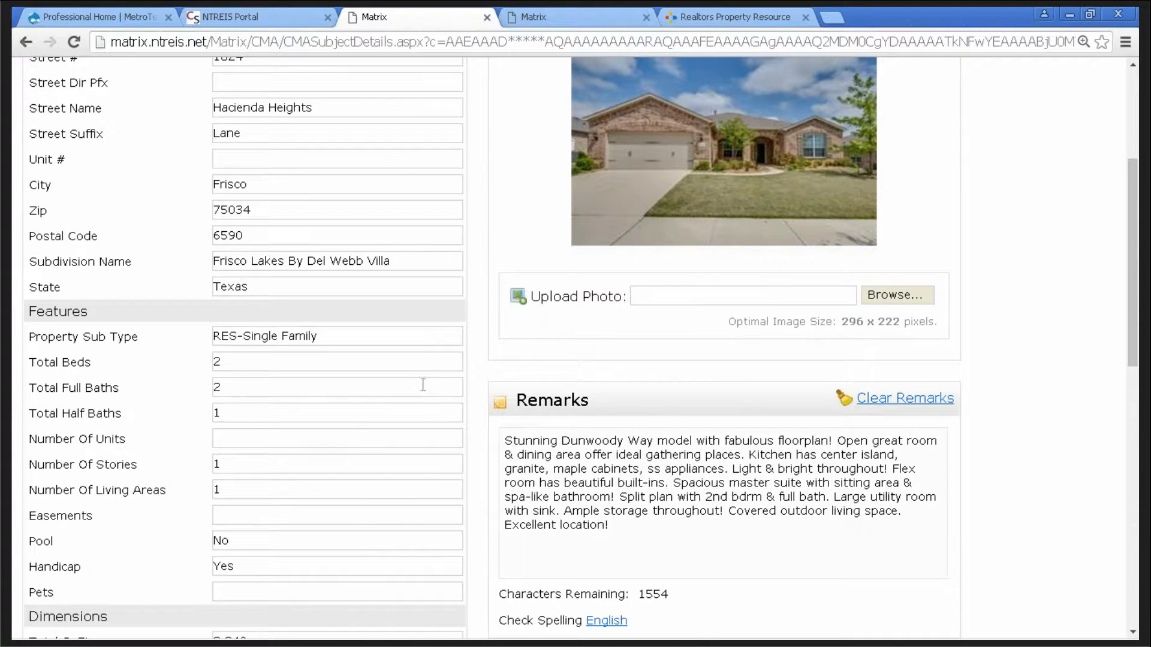
pyautogui.scroll(3, 423, 385)
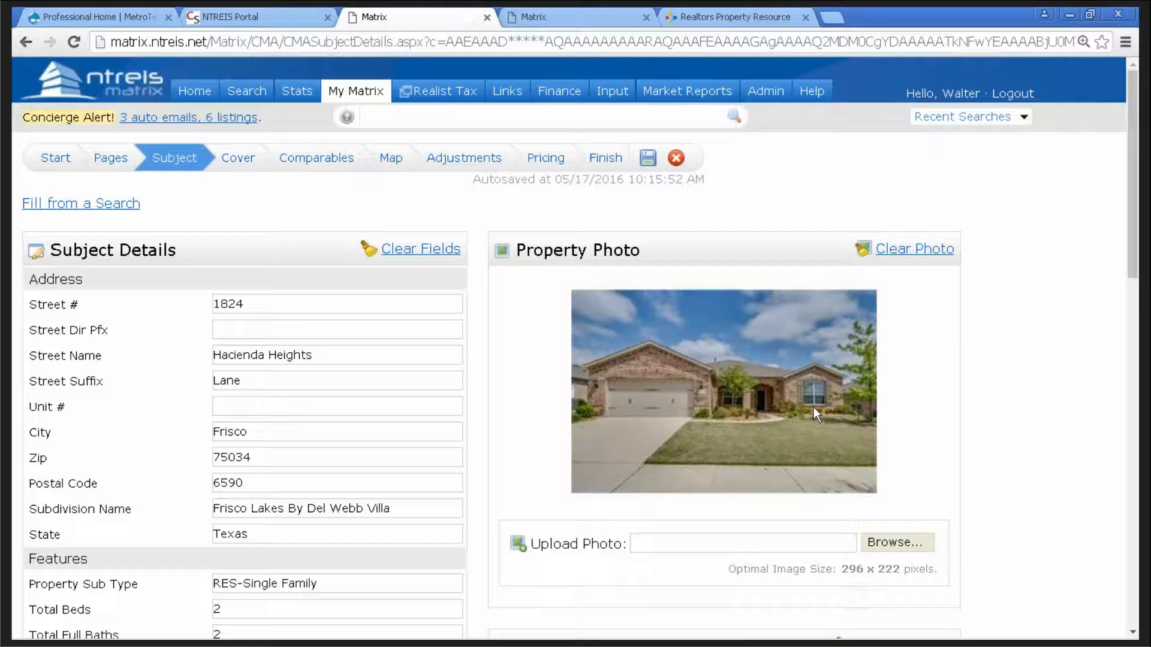
pyautogui.scroll(-1, 986, 365)
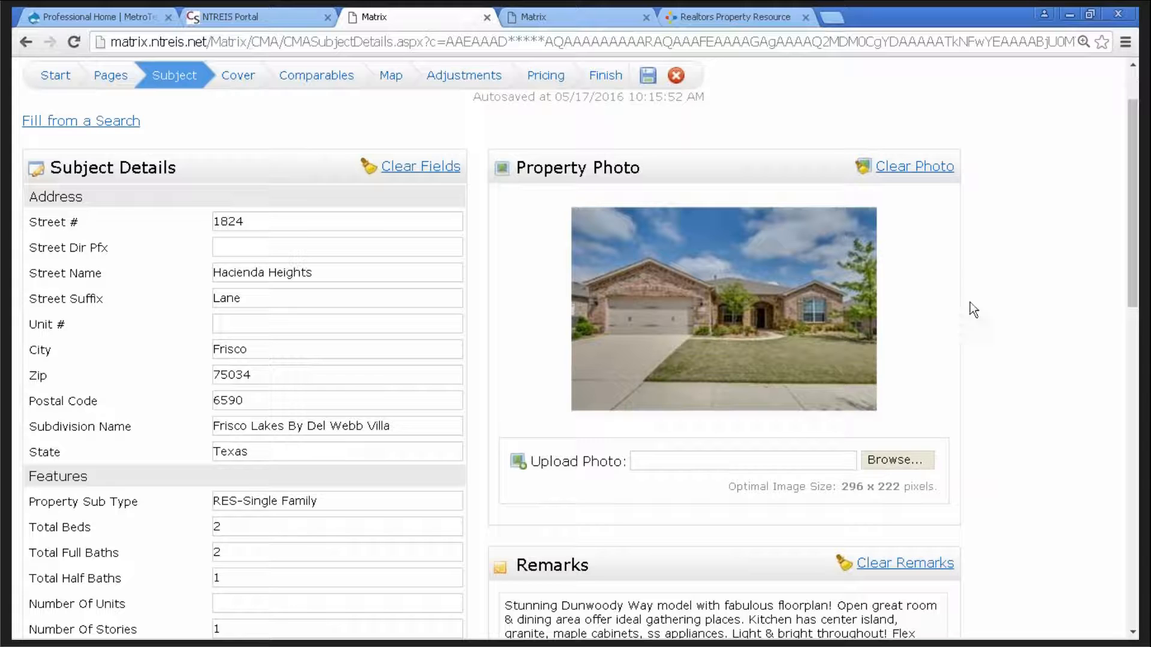
pyautogui.scroll(-3, 998, 294)
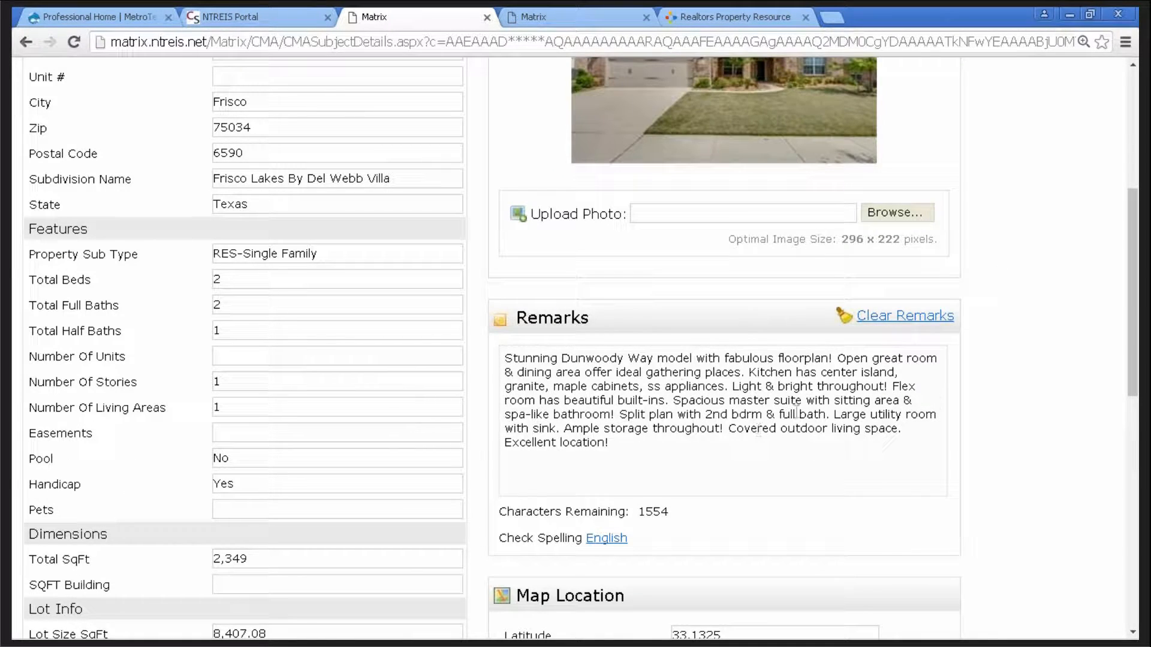
pyautogui.scroll(-2, 1055, 438)
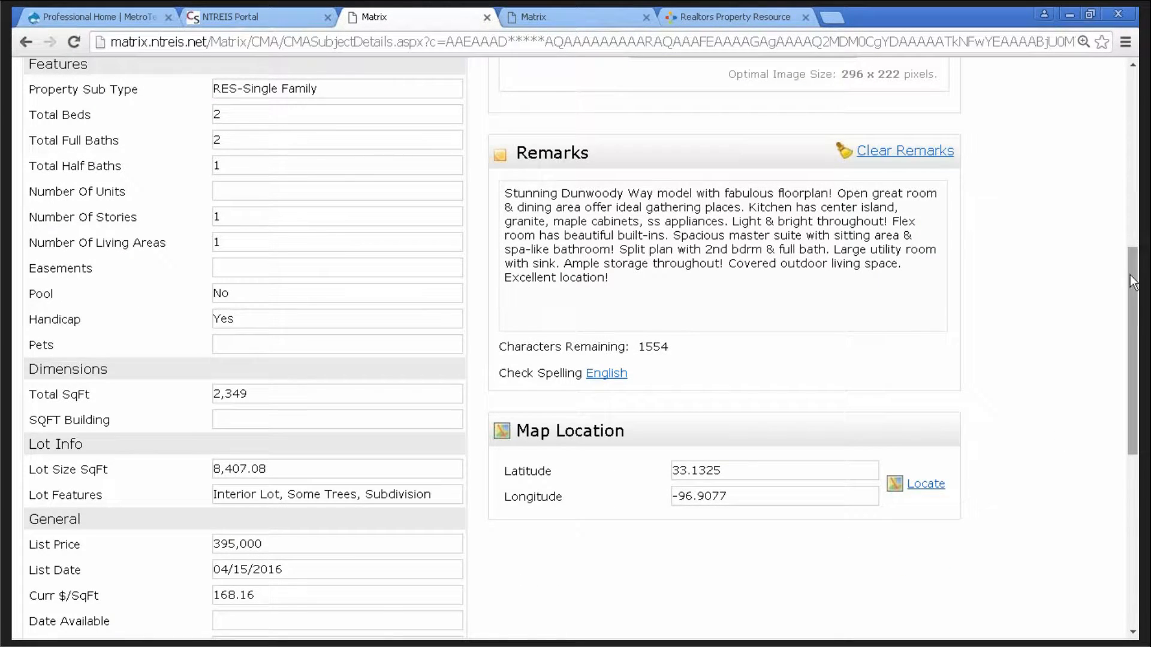
pyautogui.scroll(4, 1115, 262)
pyautogui.scroll(2, 1113, 260)
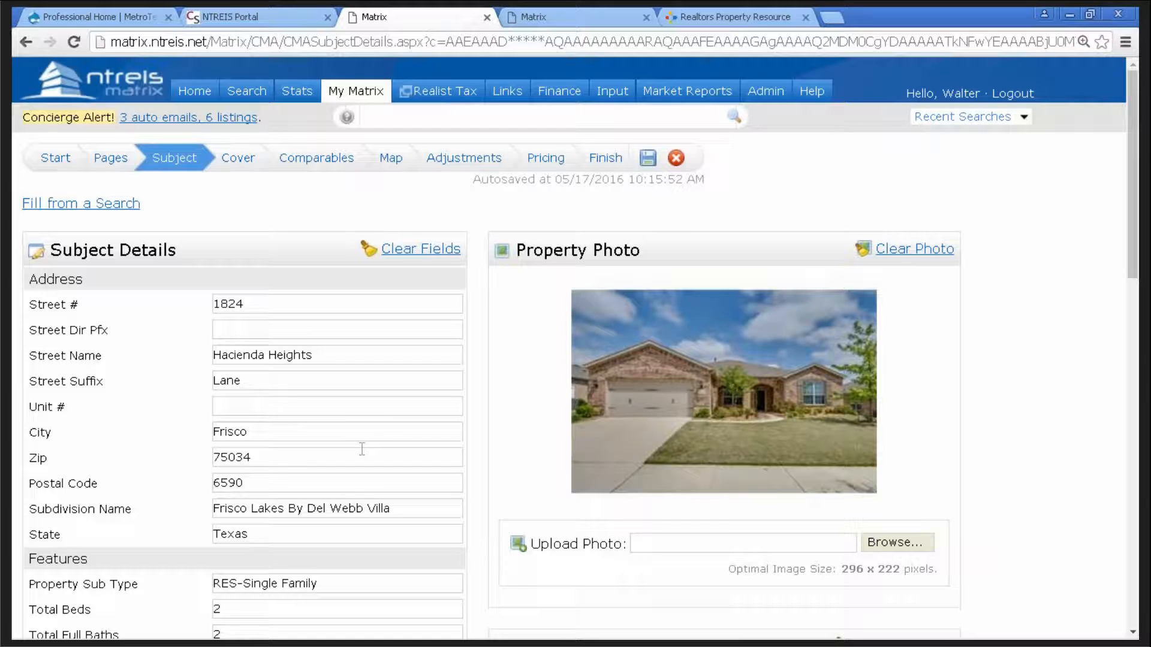
# - Go to the Cover step and review the house cover photo, contact details and agent information
pyautogui.click(242, 158)
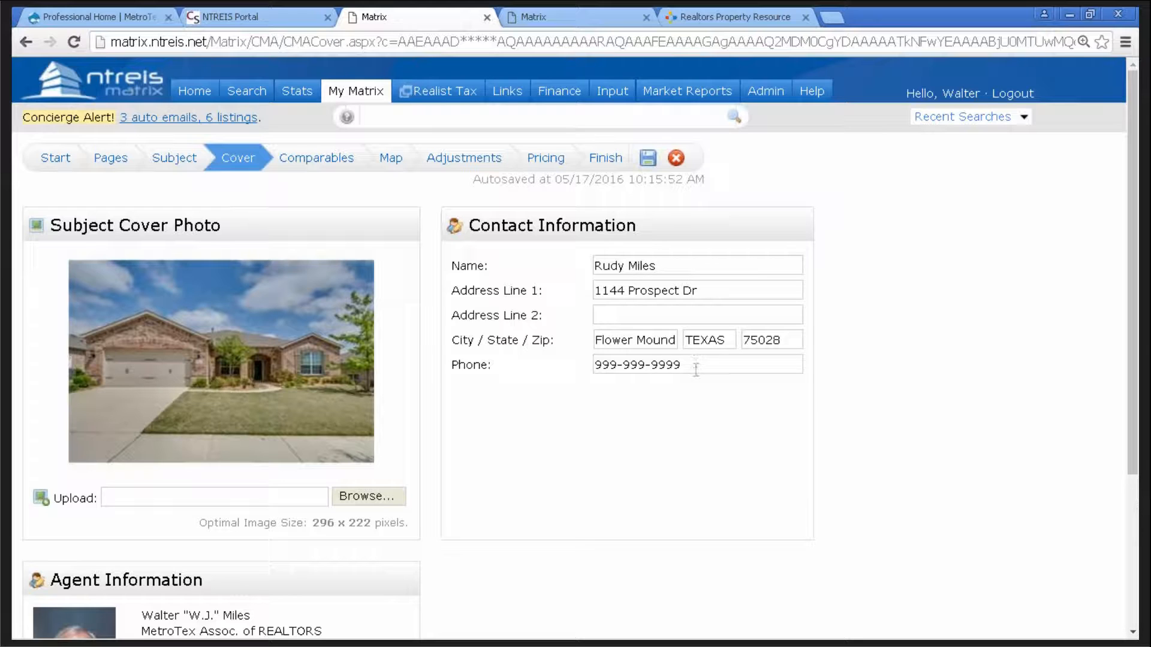
pyautogui.scroll(-2, 692, 374)
pyautogui.scroll(-1, 393, 487)
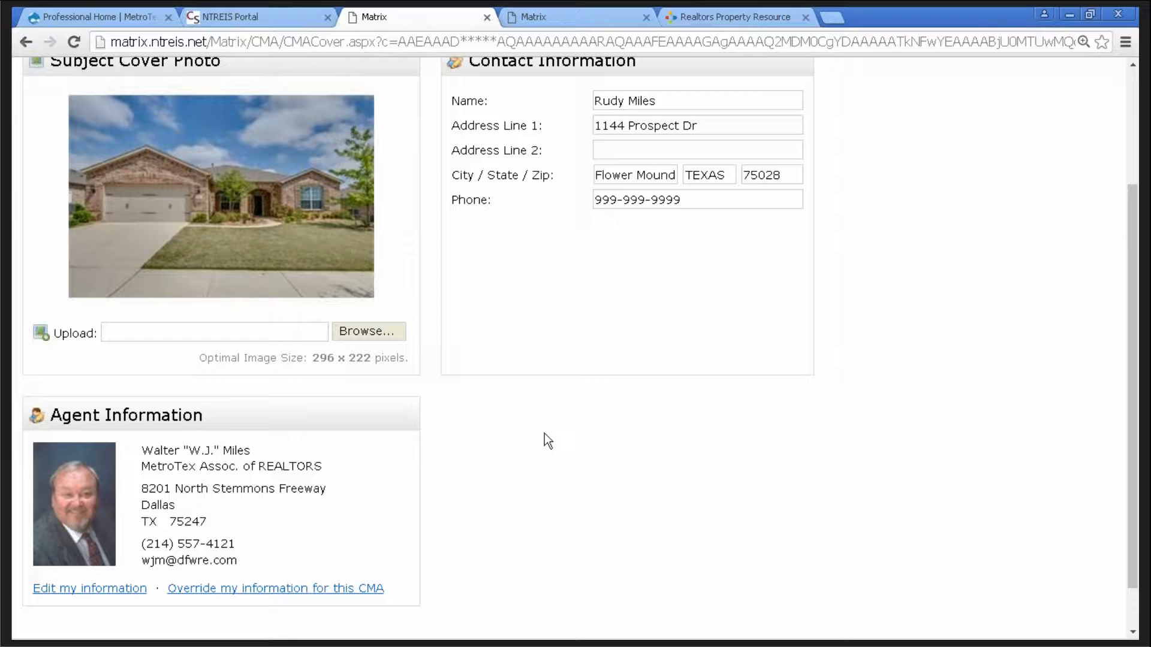
pyautogui.scroll(-1, 545, 434)
pyautogui.scroll(4, 541, 433)
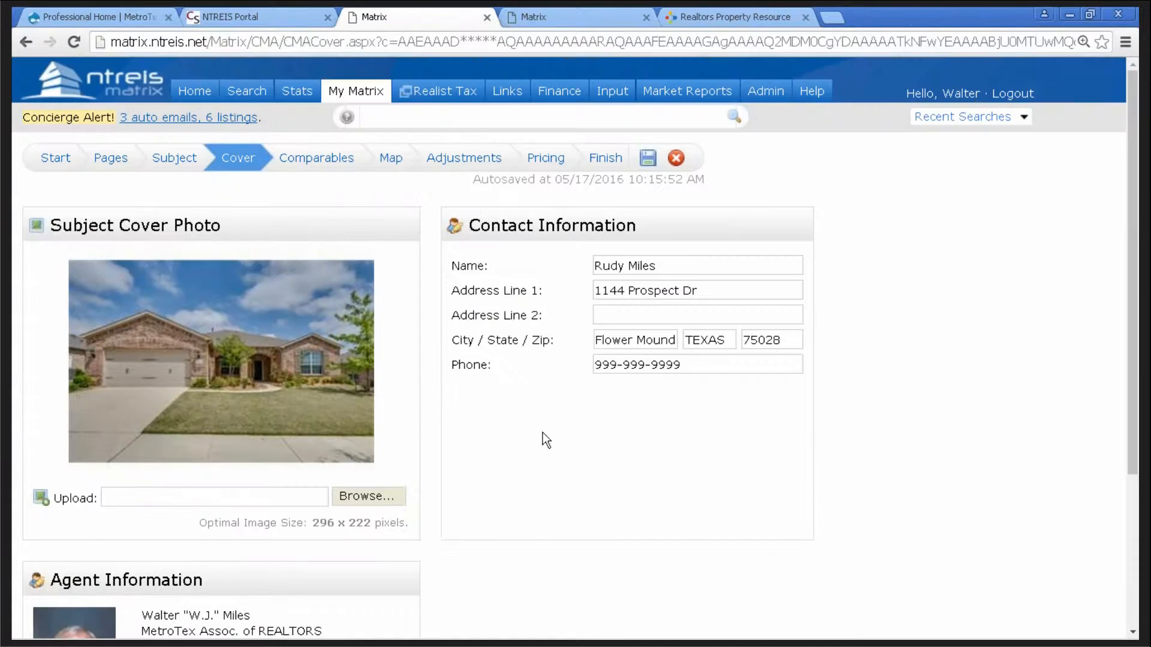
pyautogui.click(333, 160)
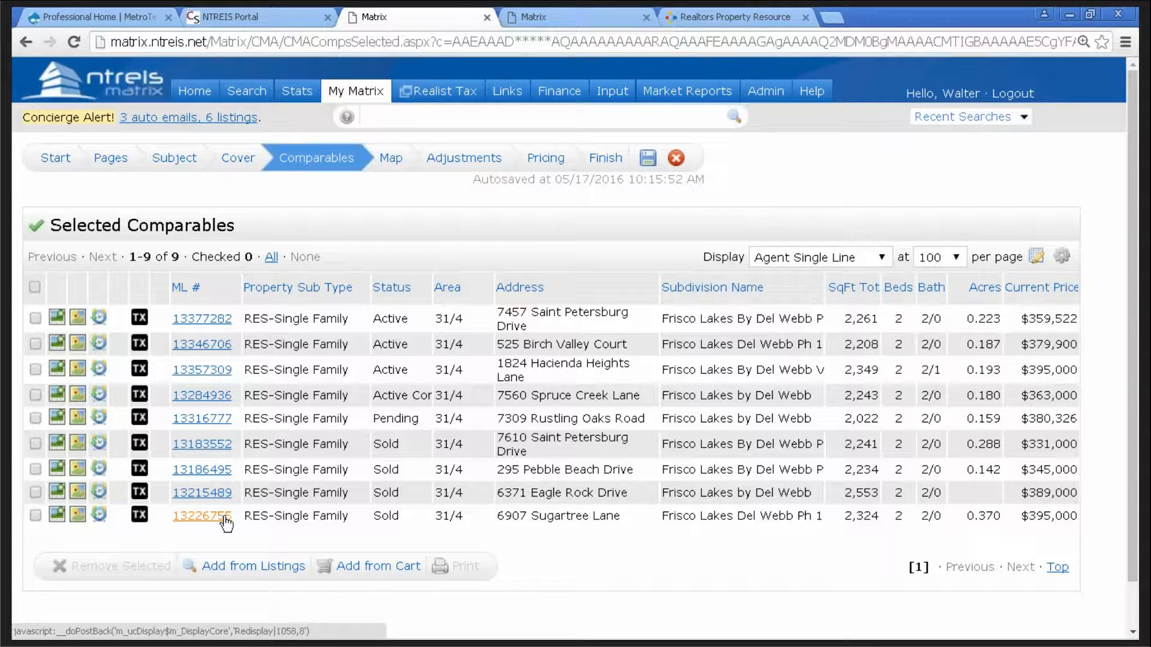
pyautogui.click(36, 395)
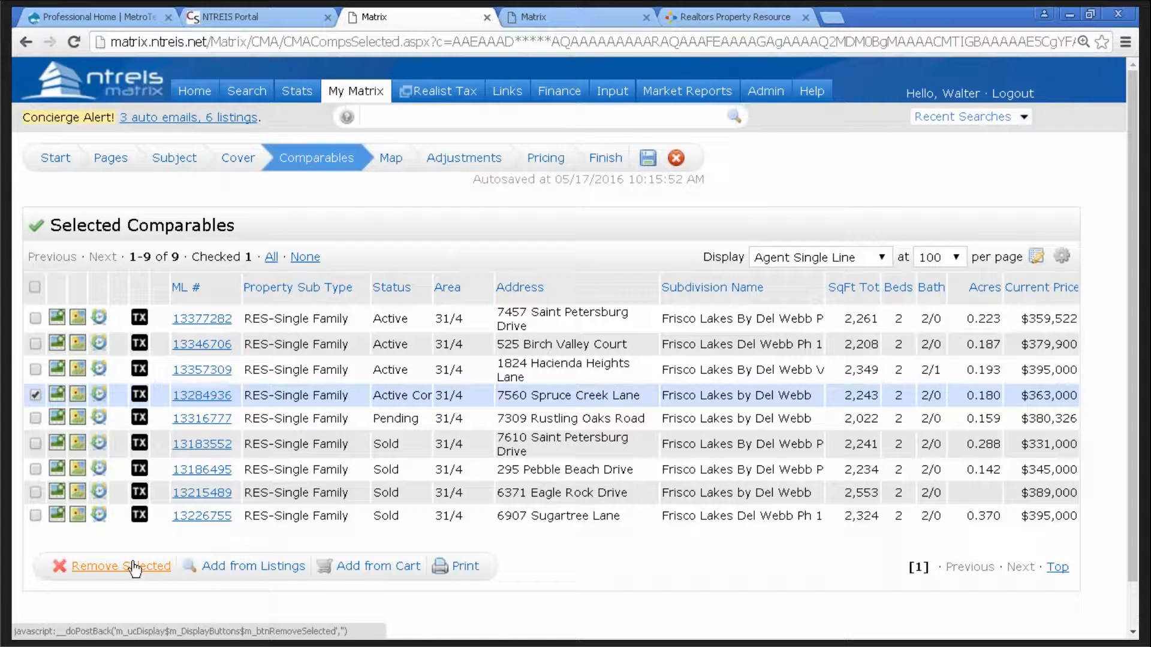
pyautogui.click(35, 395)
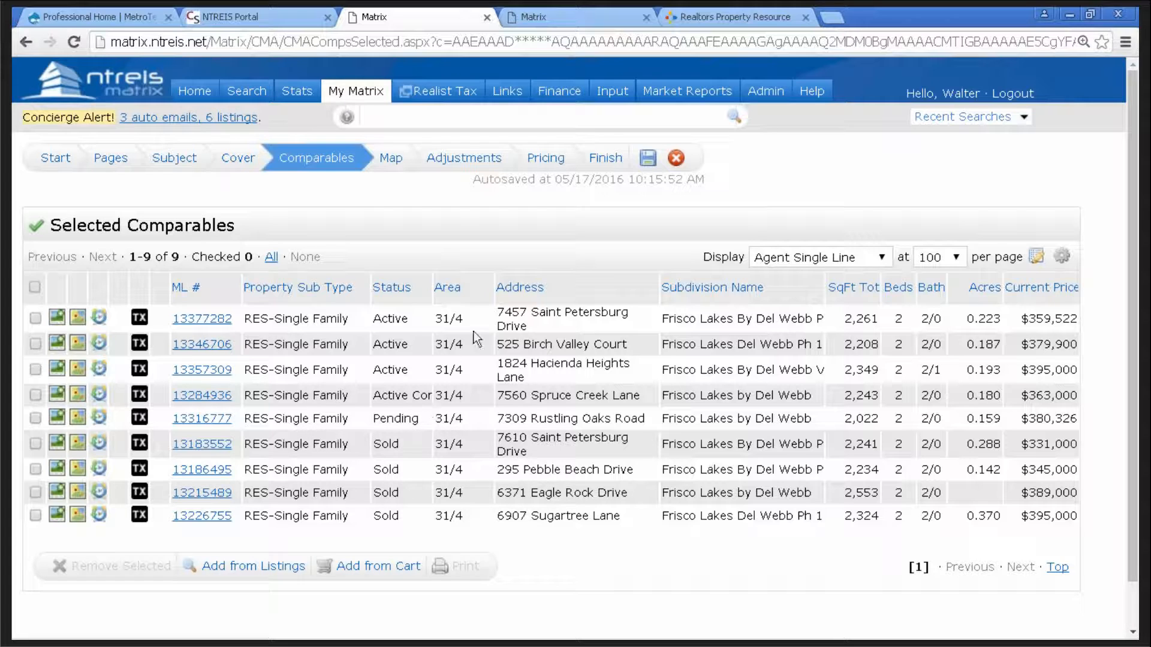
# - Go to the Map step and review the preview plotting the subject and nine numbered comparables
pyautogui.click(392, 168)
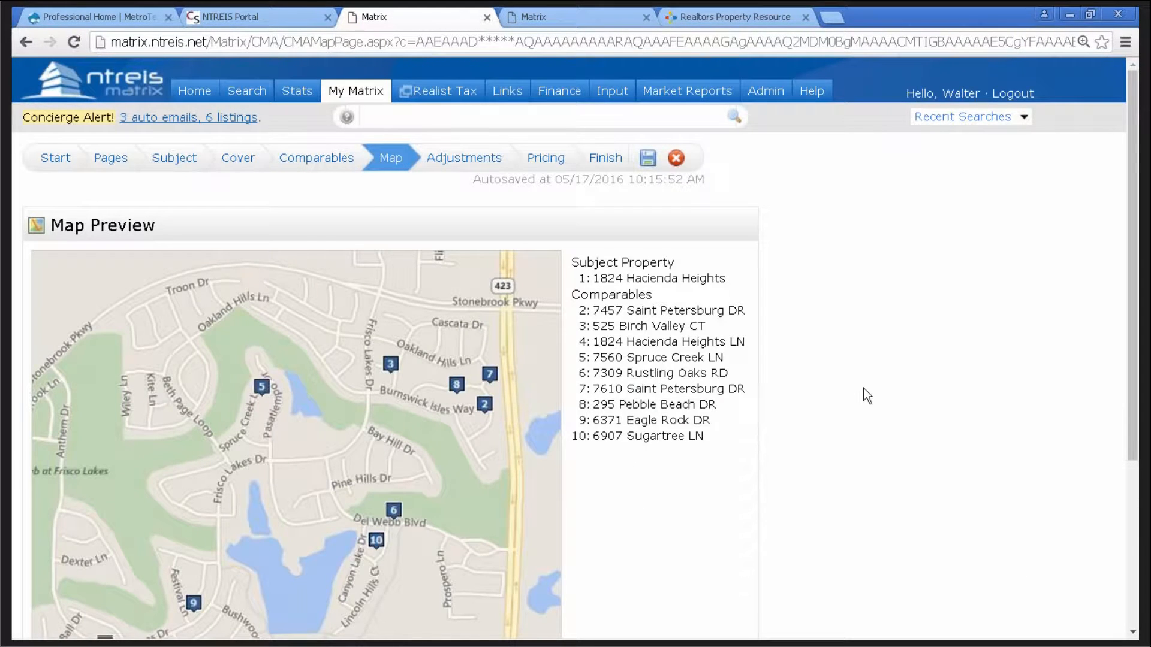
pyautogui.scroll(-1, 867, 390)
pyautogui.scroll(-1, 867, 383)
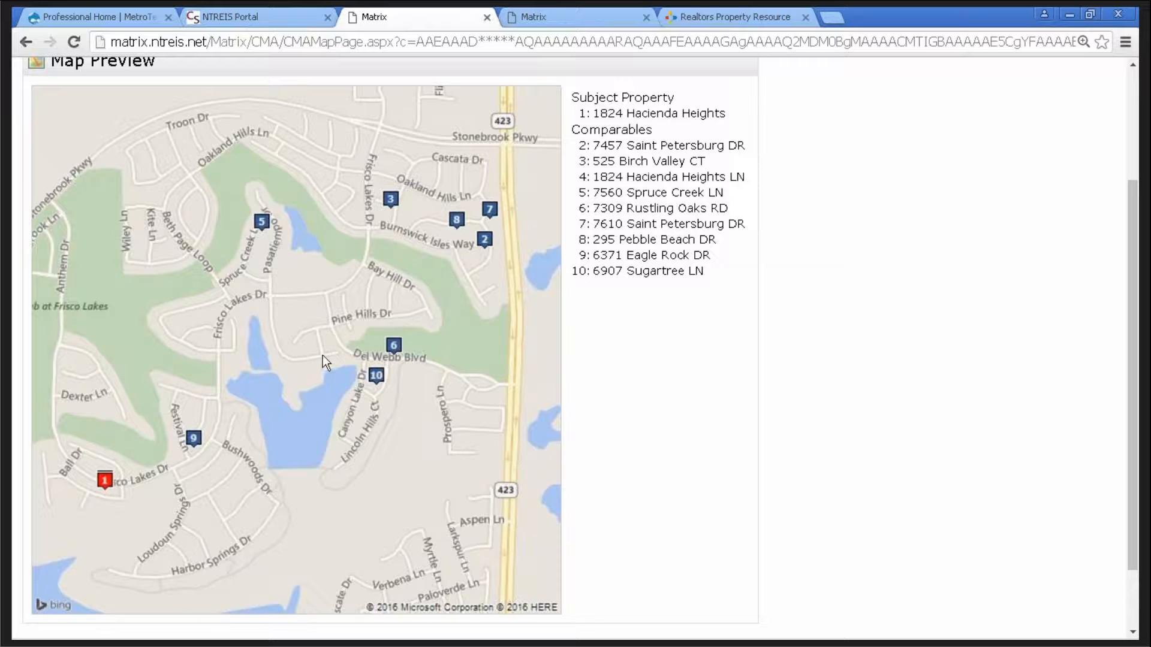
pyautogui.scroll(-2, 322, 355)
pyautogui.scroll(2, 322, 354)
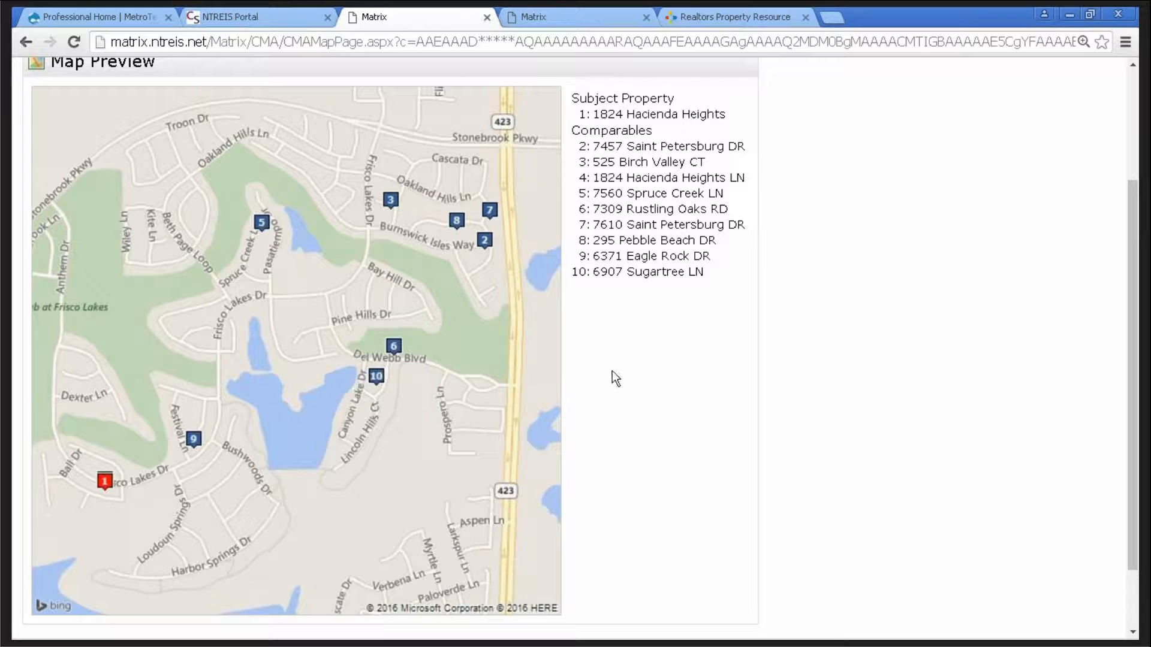
pyautogui.scroll(-2, 632, 375)
pyautogui.scroll(2, 631, 375)
pyautogui.scroll(2, 636, 383)
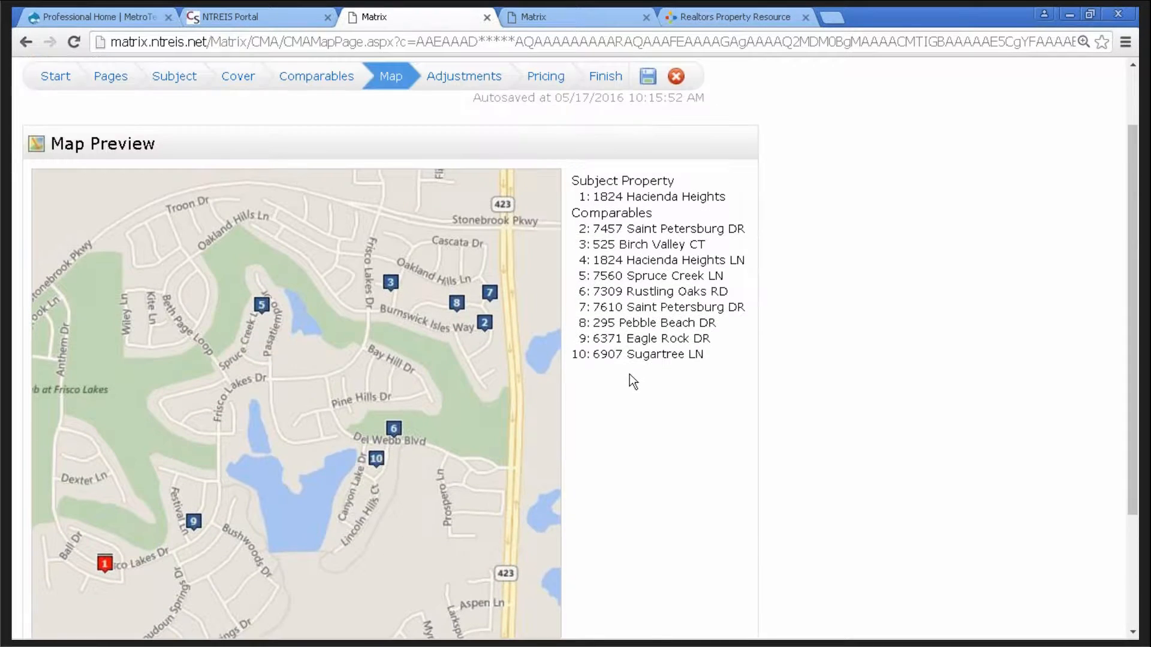
# - Review the CMA adjustments grid through the Easements, Pool and Handicap features, entering no adjustments
pyautogui.click(465, 81)
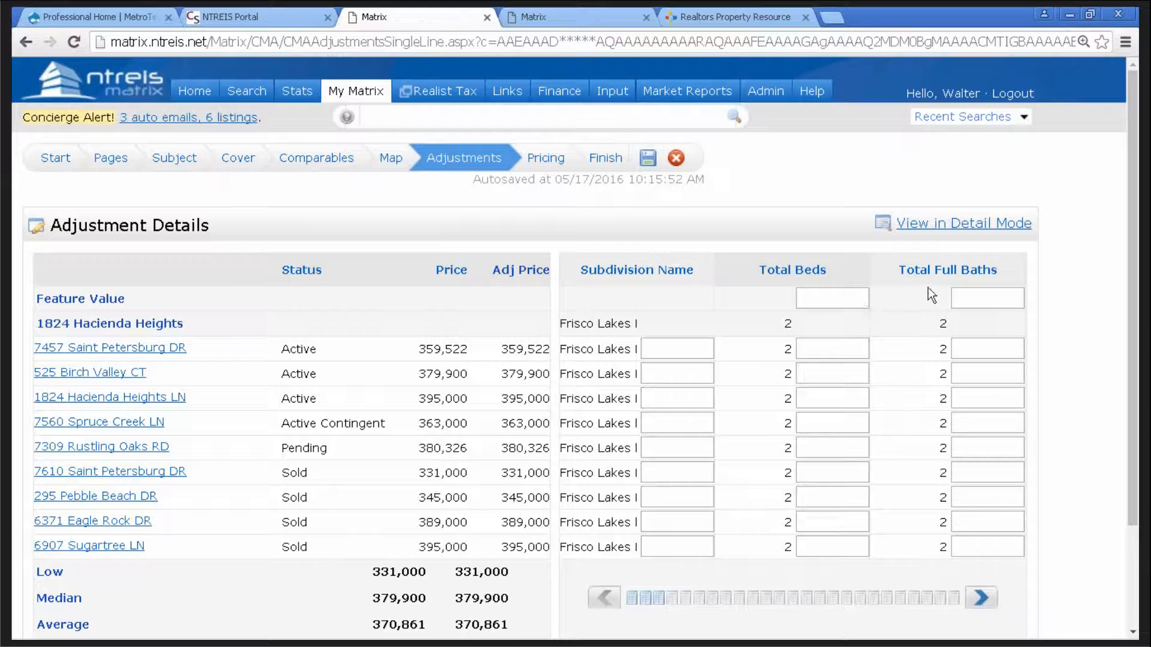
pyautogui.click(983, 598)
pyautogui.click(983, 598)
pyautogui.click(983, 598)
pyautogui.click(983, 598)
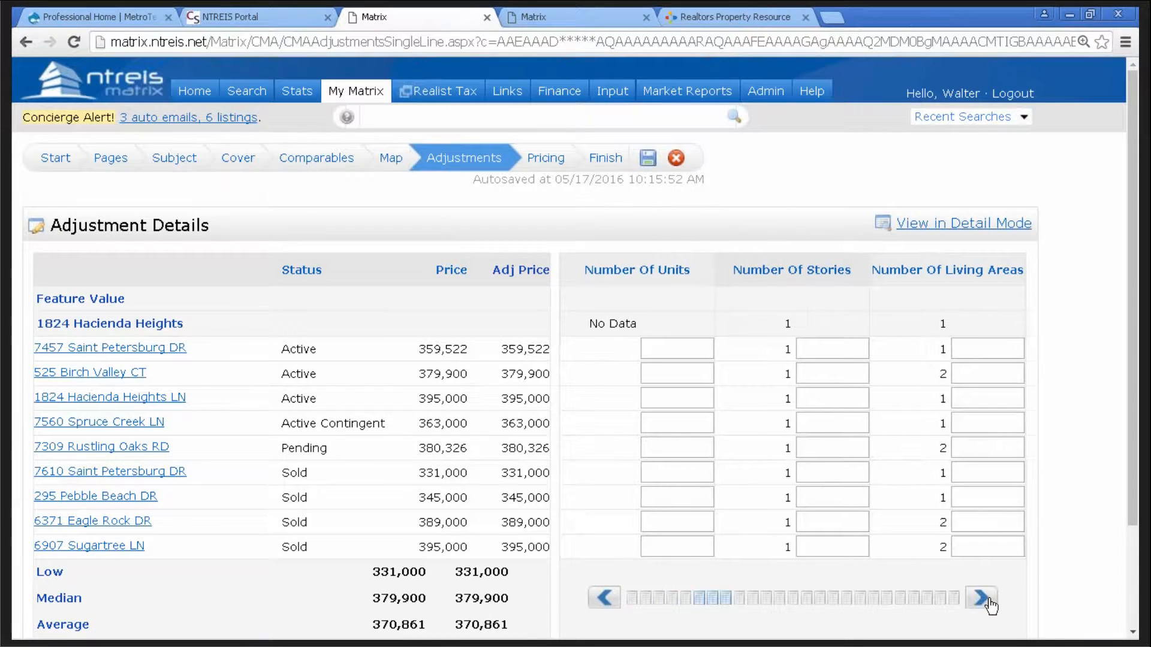
pyautogui.click(983, 598)
pyautogui.click(983, 598)
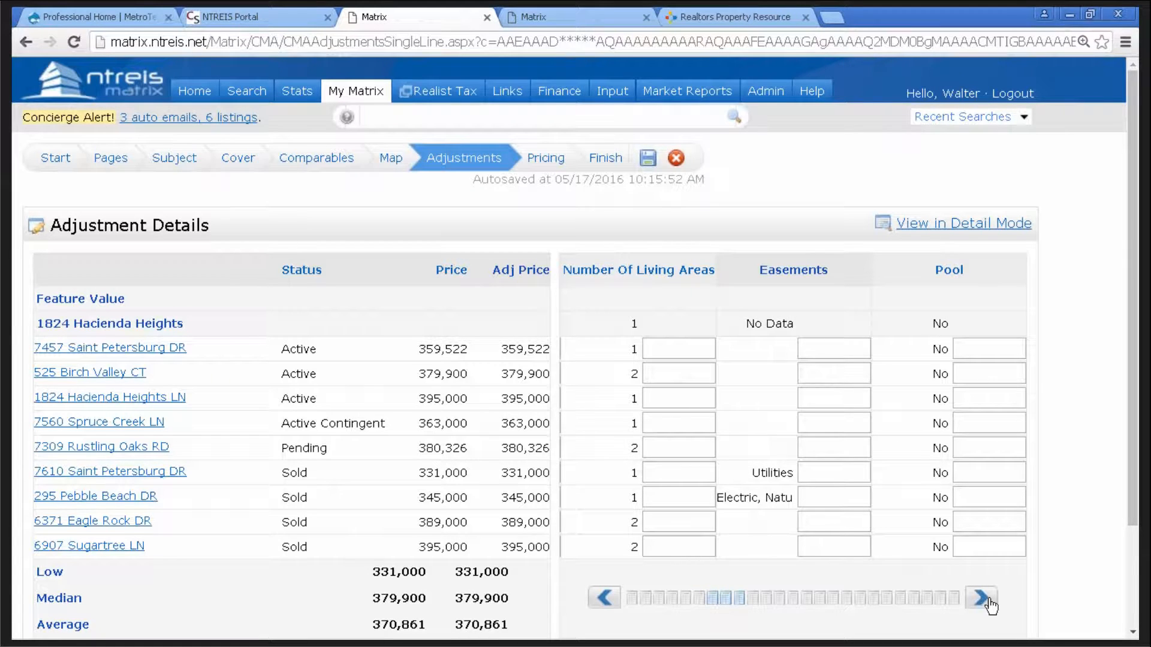
pyautogui.click(983, 598)
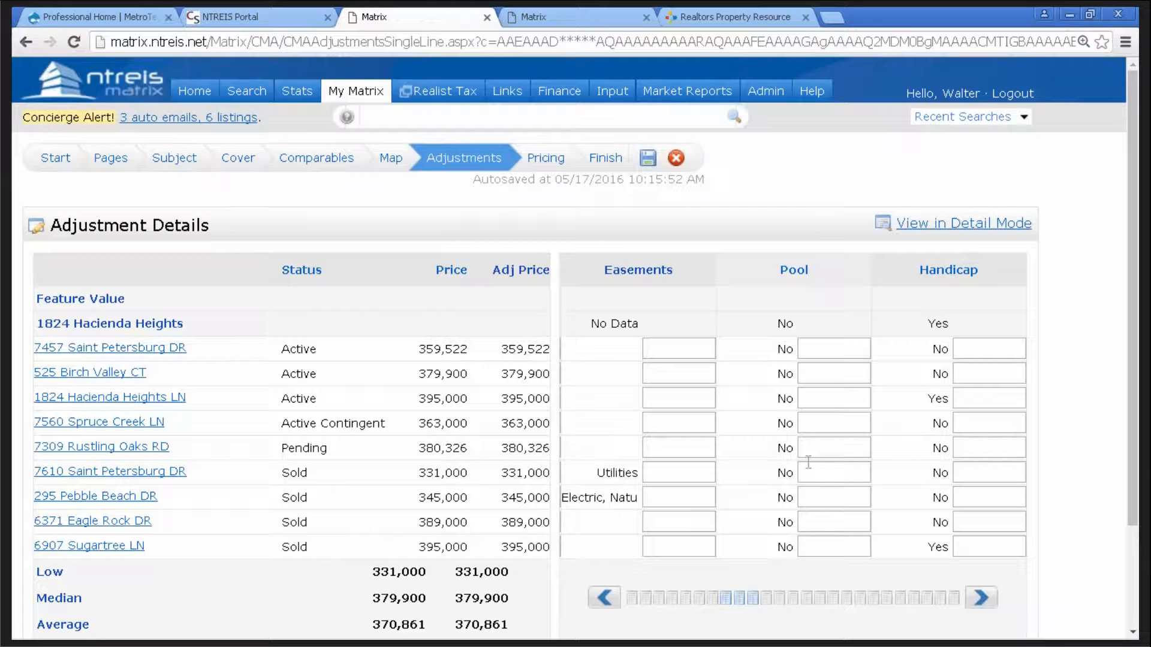
# - Review the CMA pricing summary (low 331,000, median 379,900), leaving the suggested list price blank
pyautogui.click(552, 160)
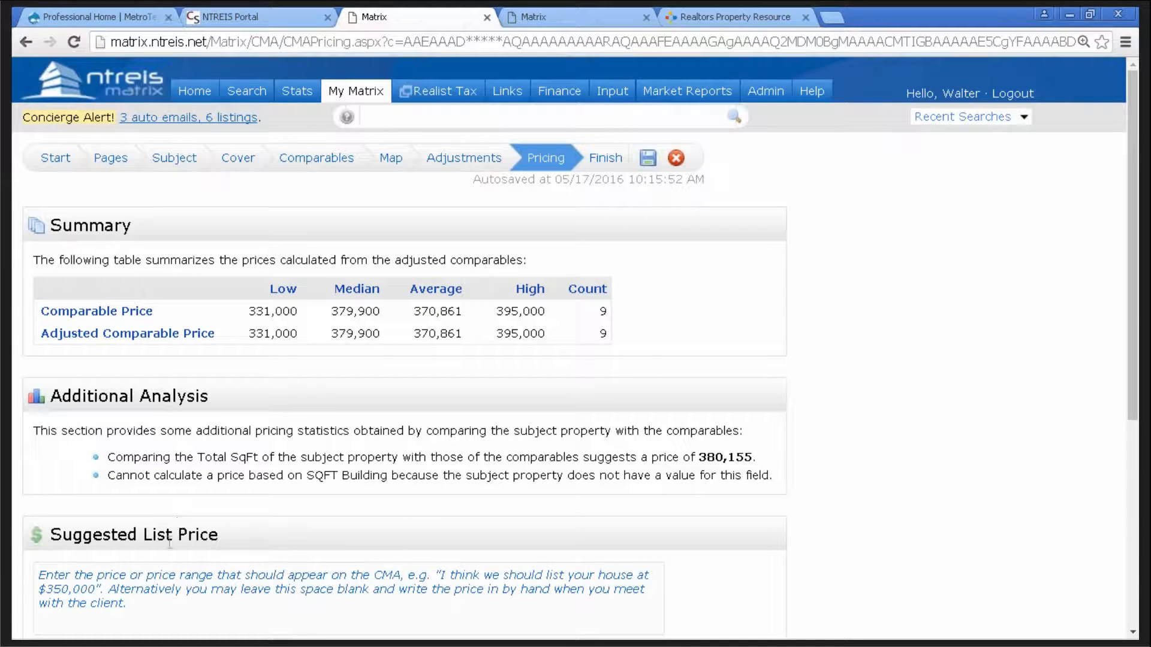
pyautogui.scroll(-1, 927, 404)
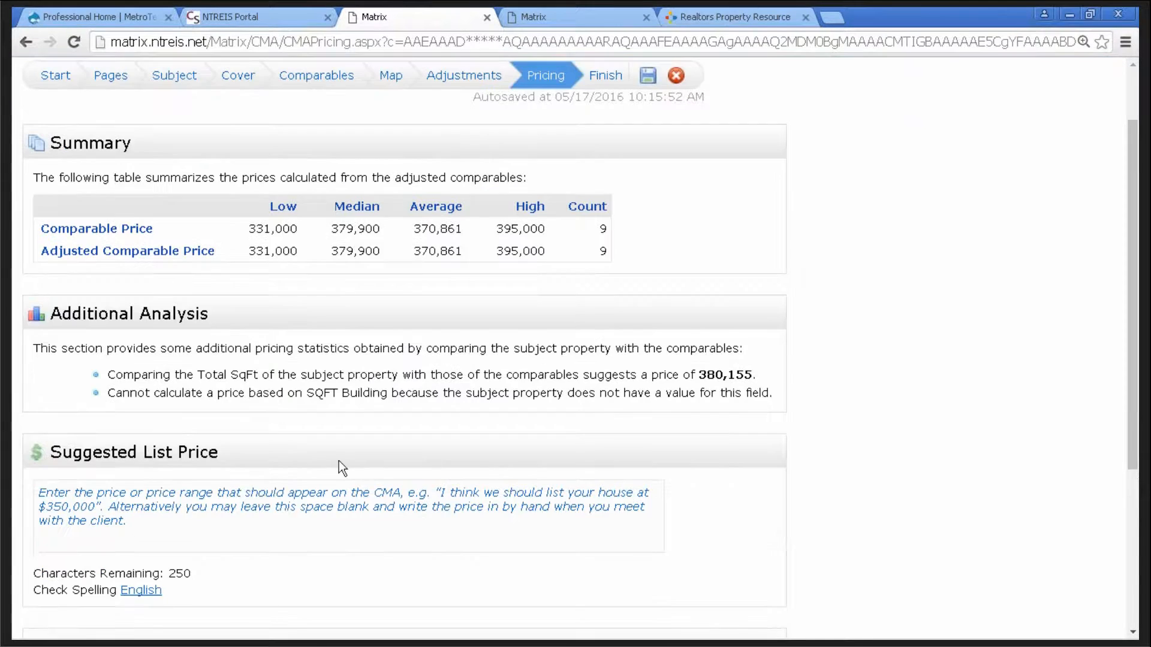
pyautogui.click(211, 522)
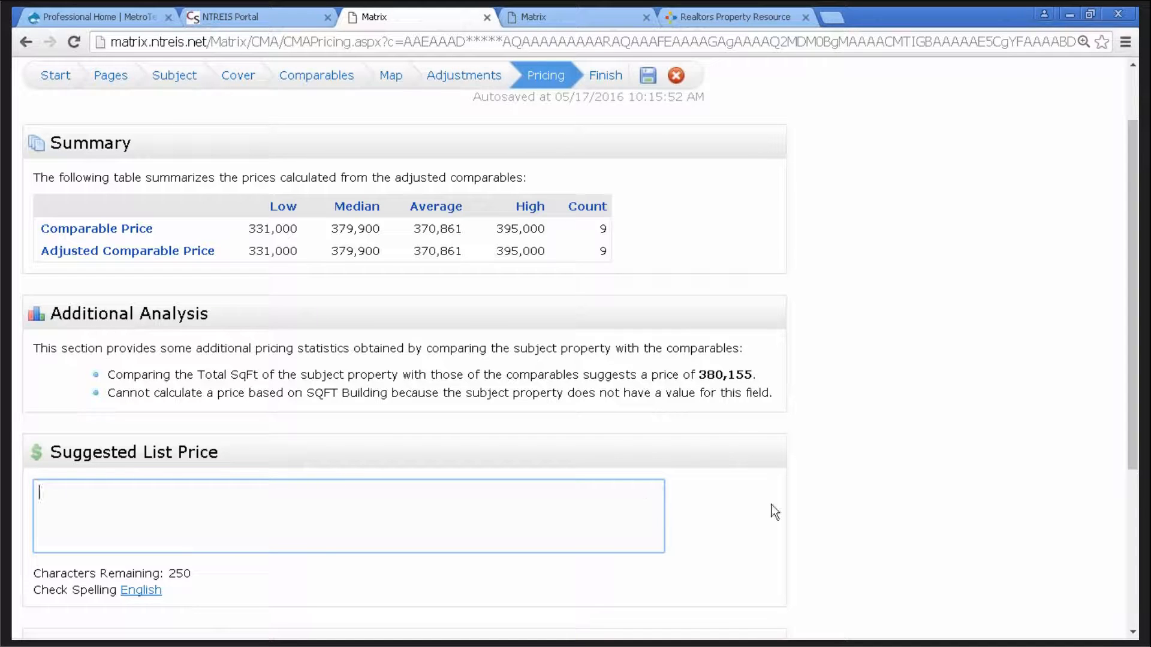
pyautogui.scroll(2, 879, 427)
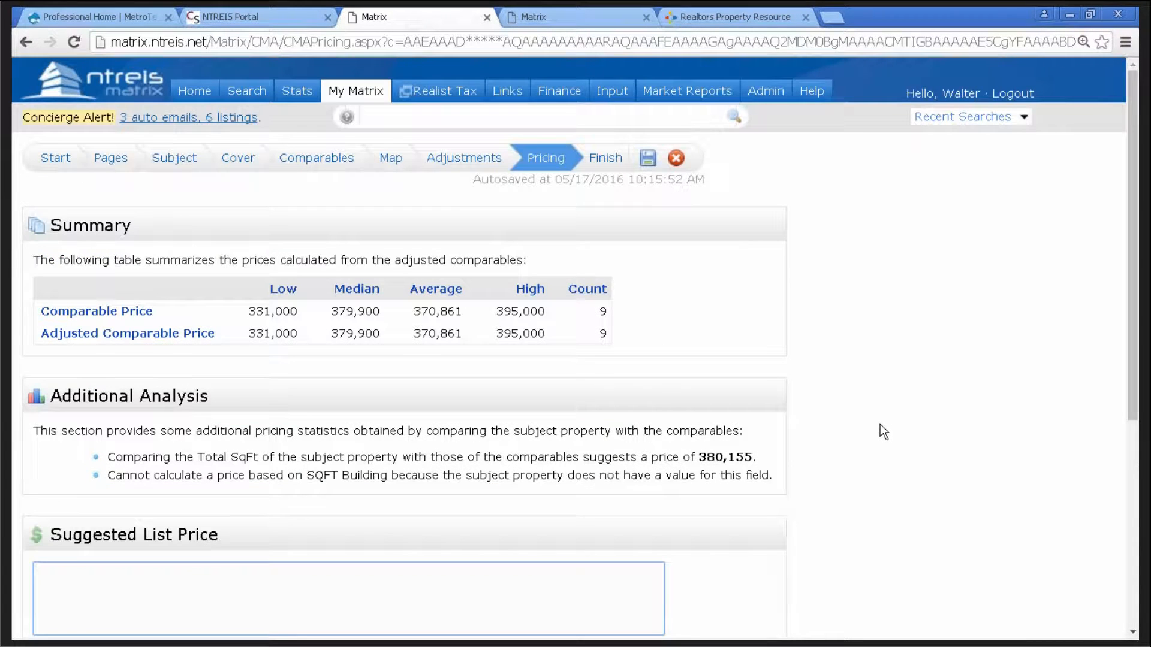
pyautogui.scroll(-4, 880, 423)
pyautogui.scroll(-4, 880, 424)
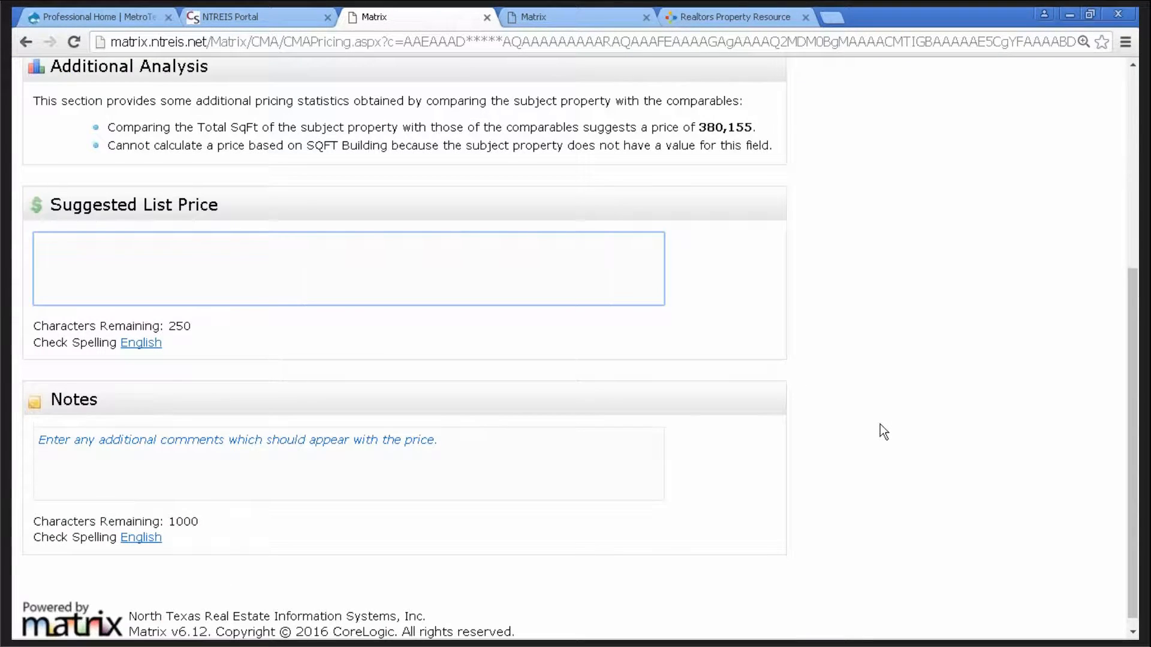
pyautogui.scroll(4, 880, 423)
pyautogui.scroll(4, 880, 423)
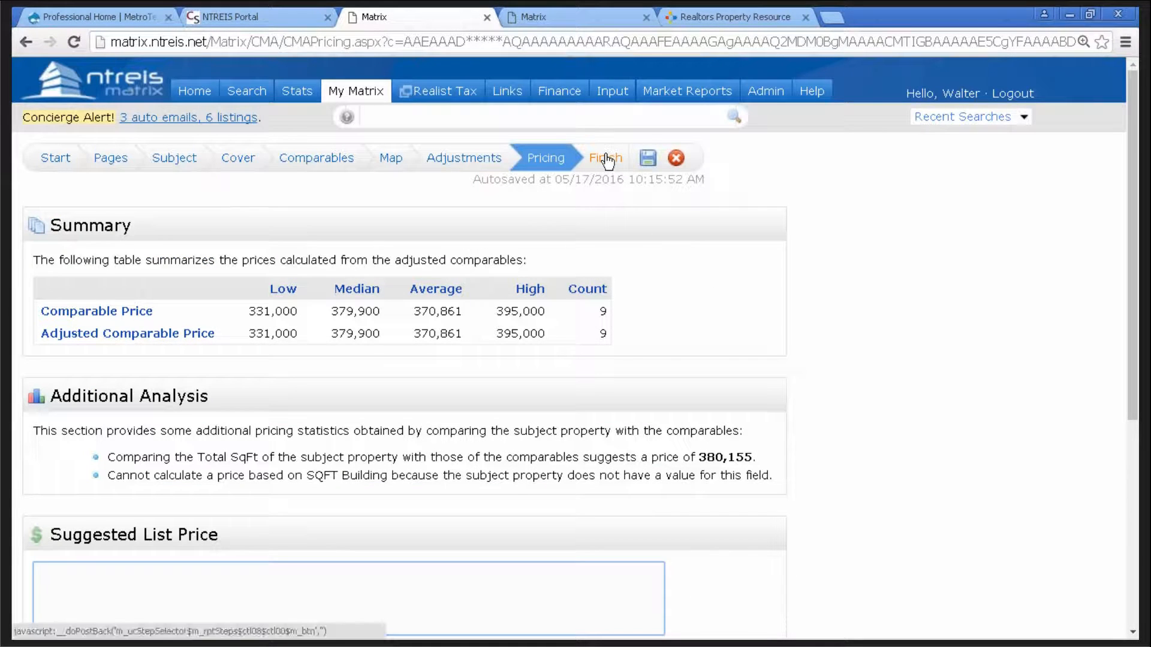
pyautogui.click(606, 155)
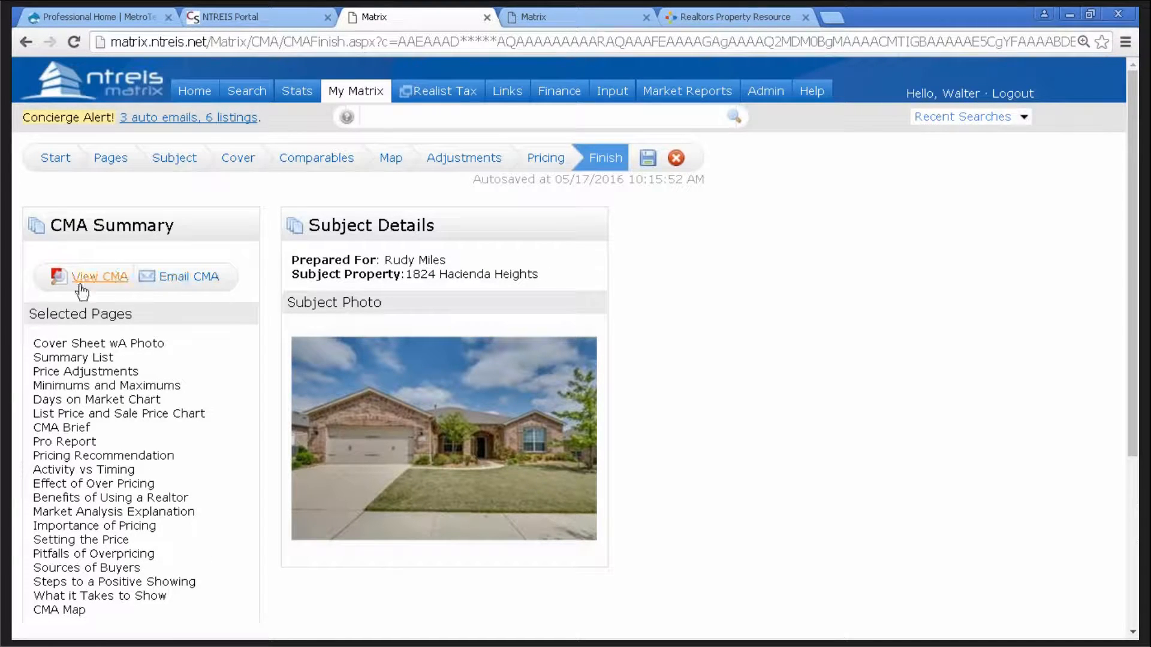
# - Generate the 33-page CMA report PDF and review its opening pages
pyautogui.click(112, 279)
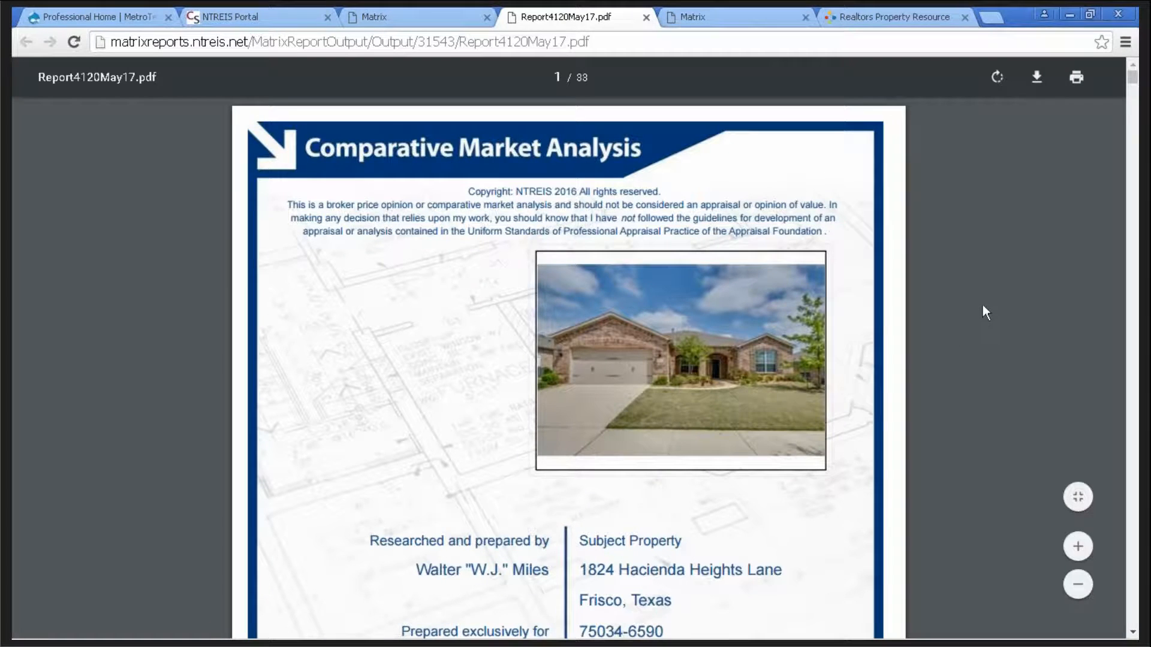
pyautogui.scroll(-2, 987, 302)
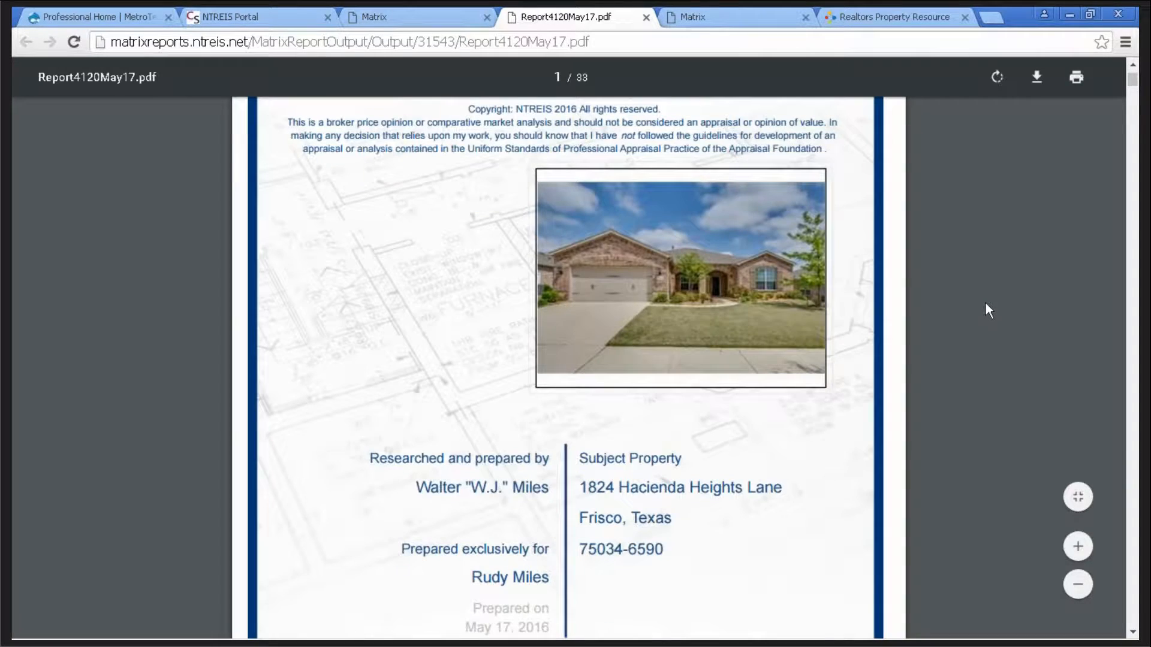
pyautogui.scroll(-4, 985, 303)
pyautogui.scroll(-8, 983, 302)
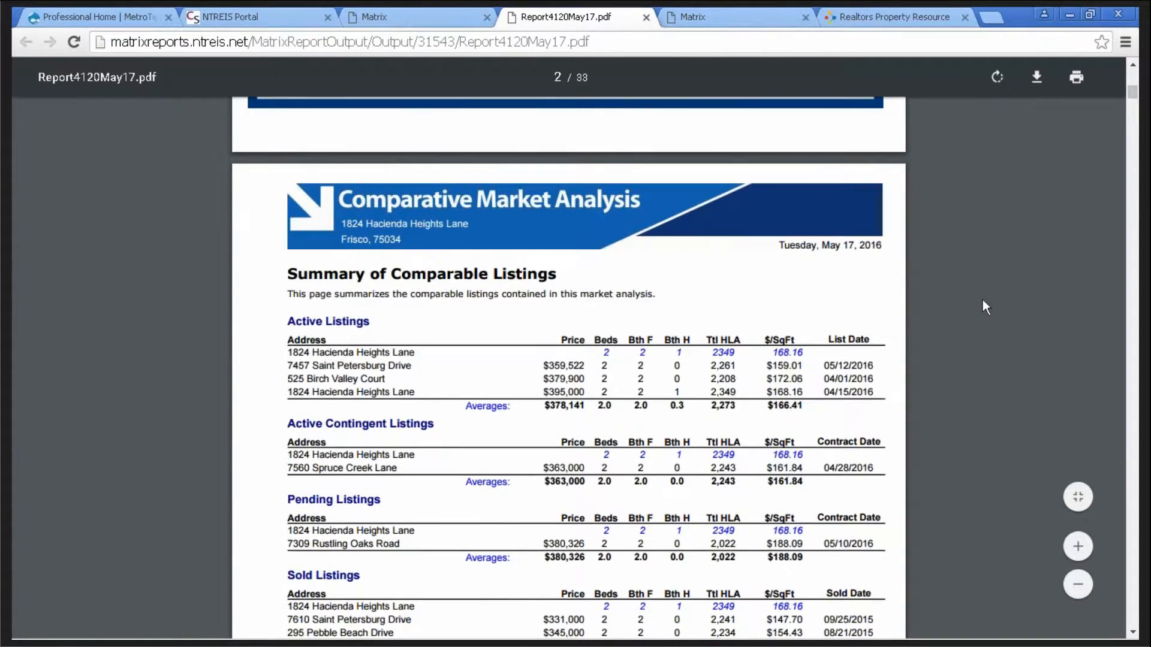
pyautogui.scroll(-1, 983, 305)
pyautogui.scroll(-3, 983, 305)
pyautogui.scroll(-8, 983, 303)
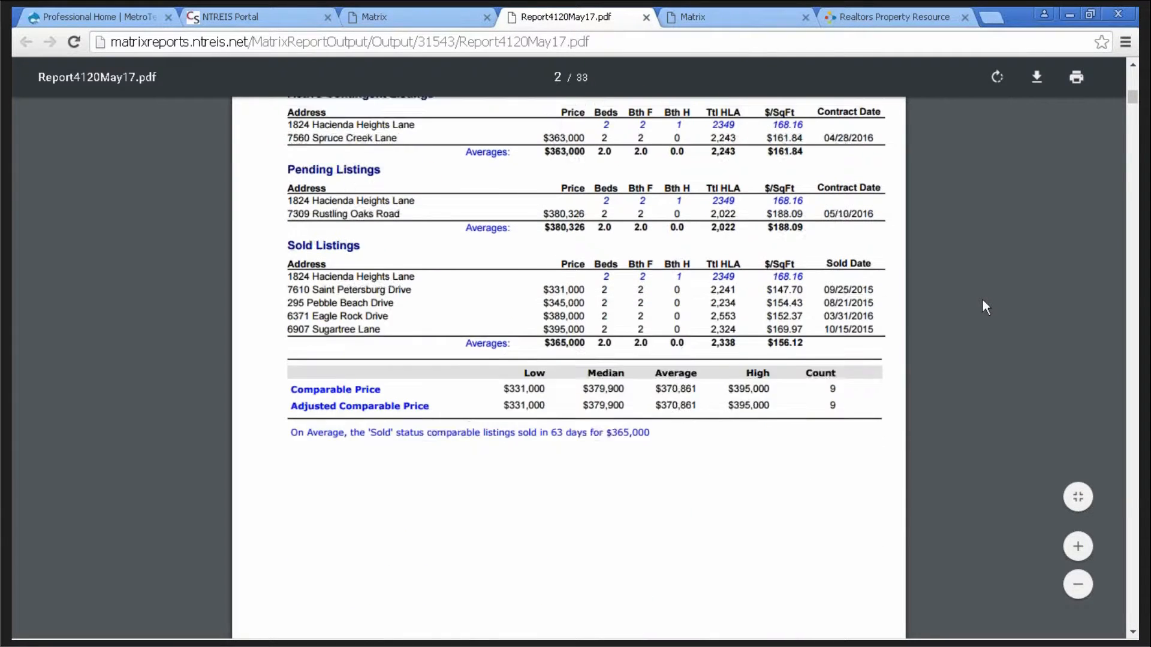
pyautogui.scroll(-4, 983, 303)
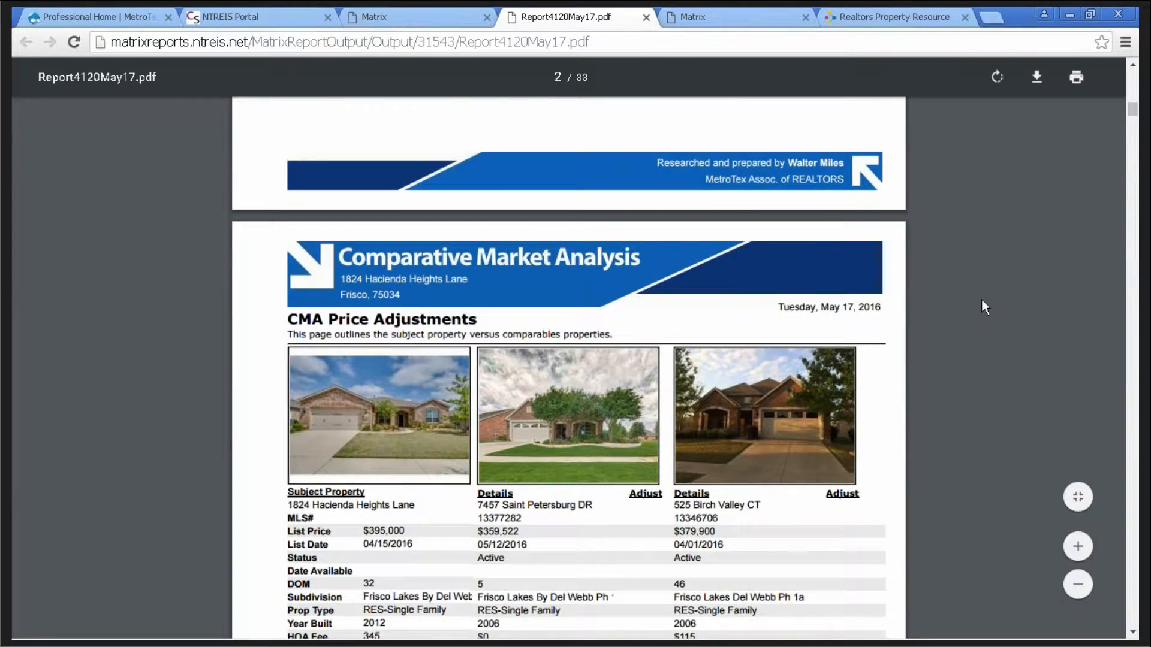
pyautogui.scroll(-5, 983, 302)
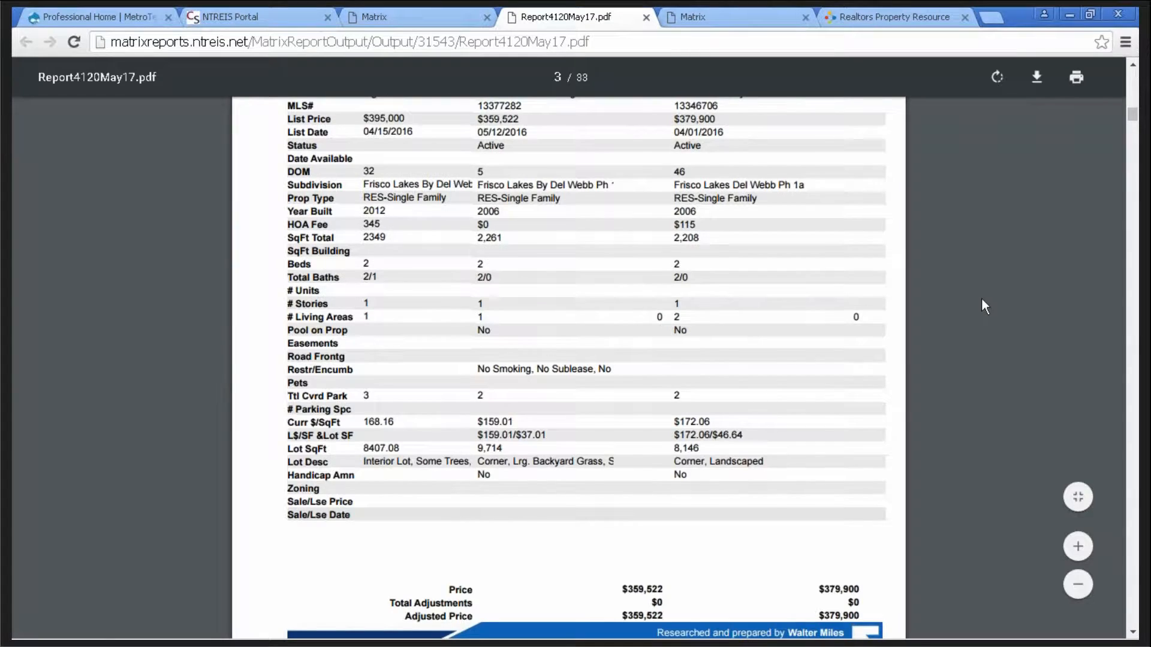
pyautogui.scroll(3, 981, 298)
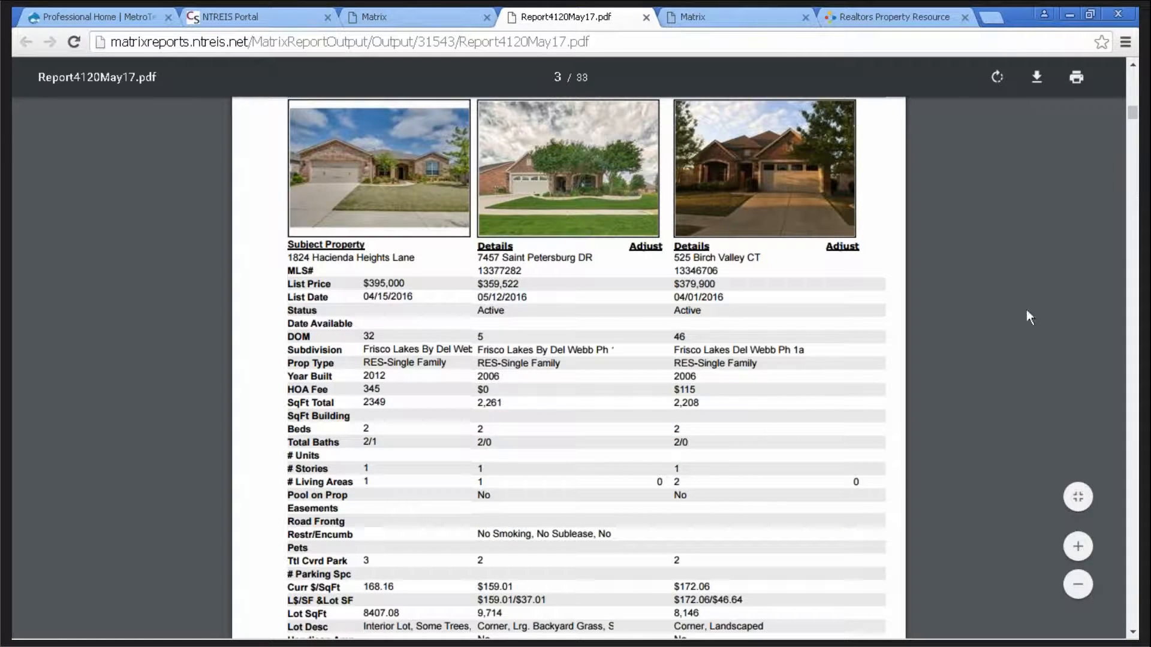
pyautogui.scroll(-3, 1017, 277)
pyautogui.scroll(-7, 1015, 271)
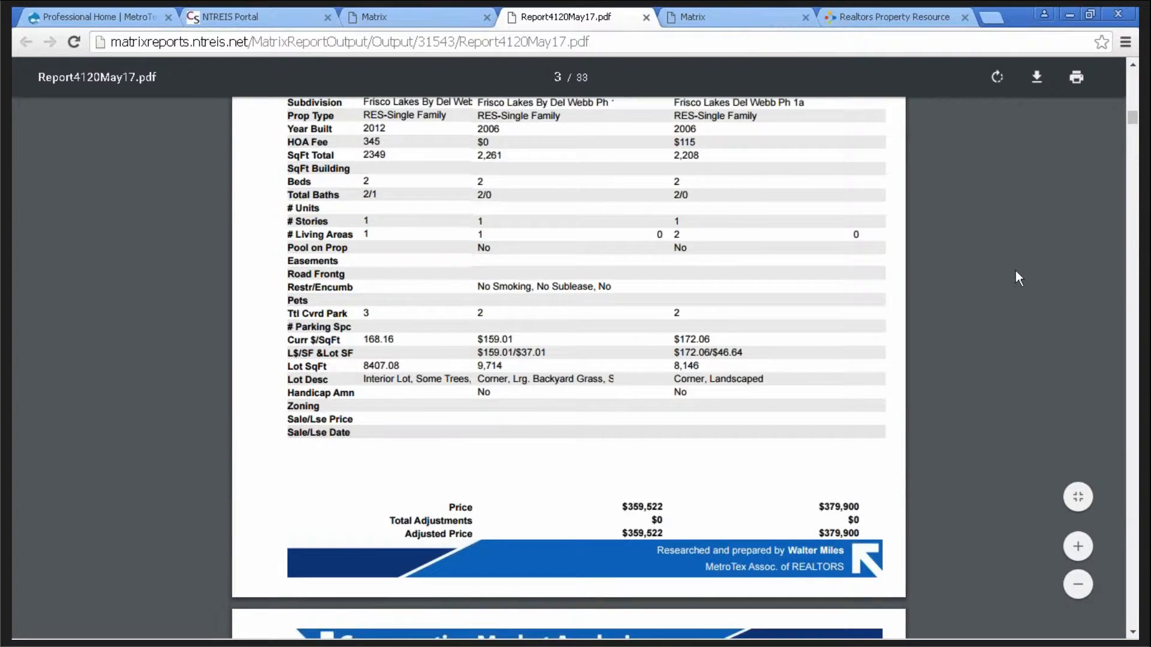
pyautogui.scroll(-14, 1010, 271)
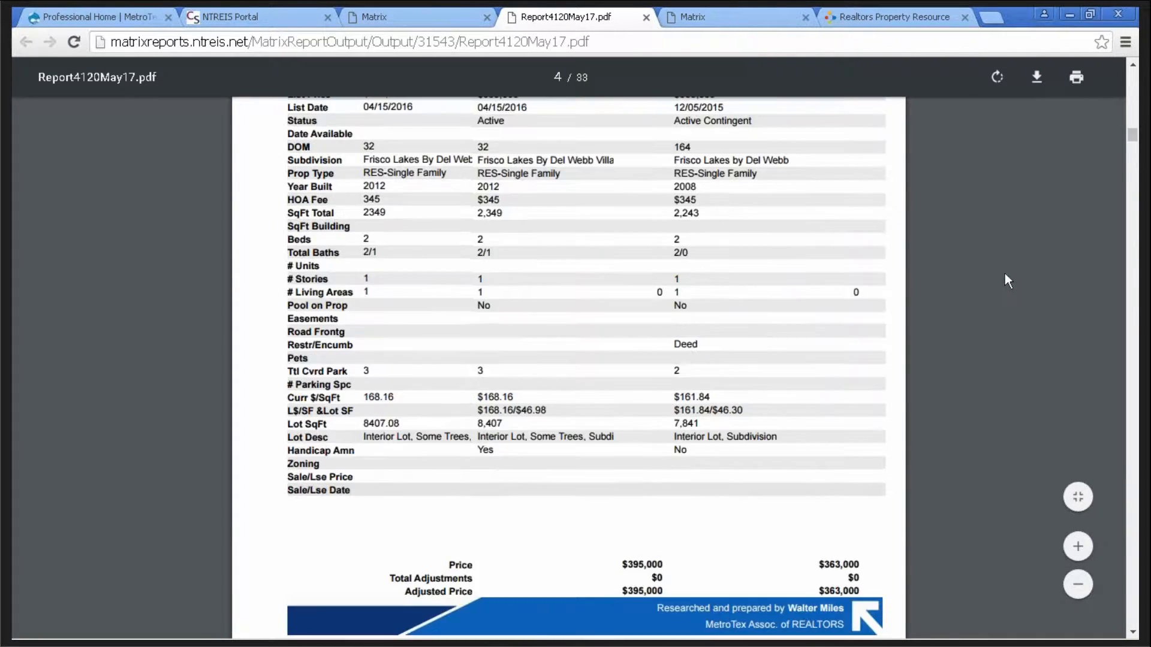
pyautogui.scroll(-6, 1002, 273)
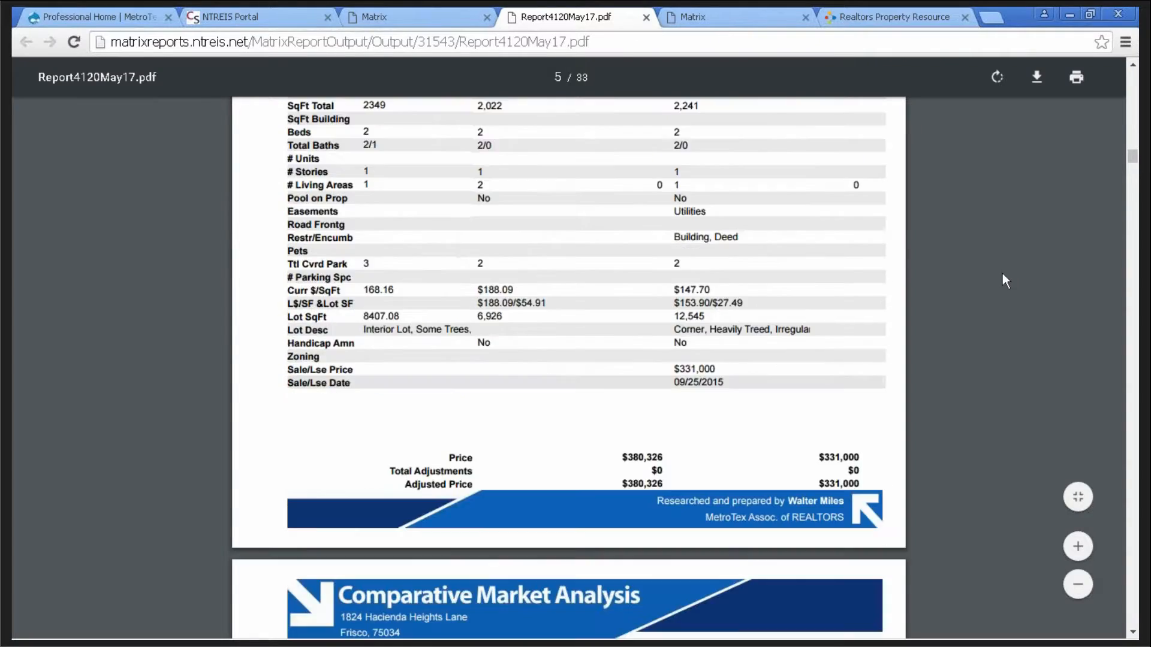
pyautogui.scroll(-4, 1002, 274)
pyautogui.scroll(-5, 1002, 274)
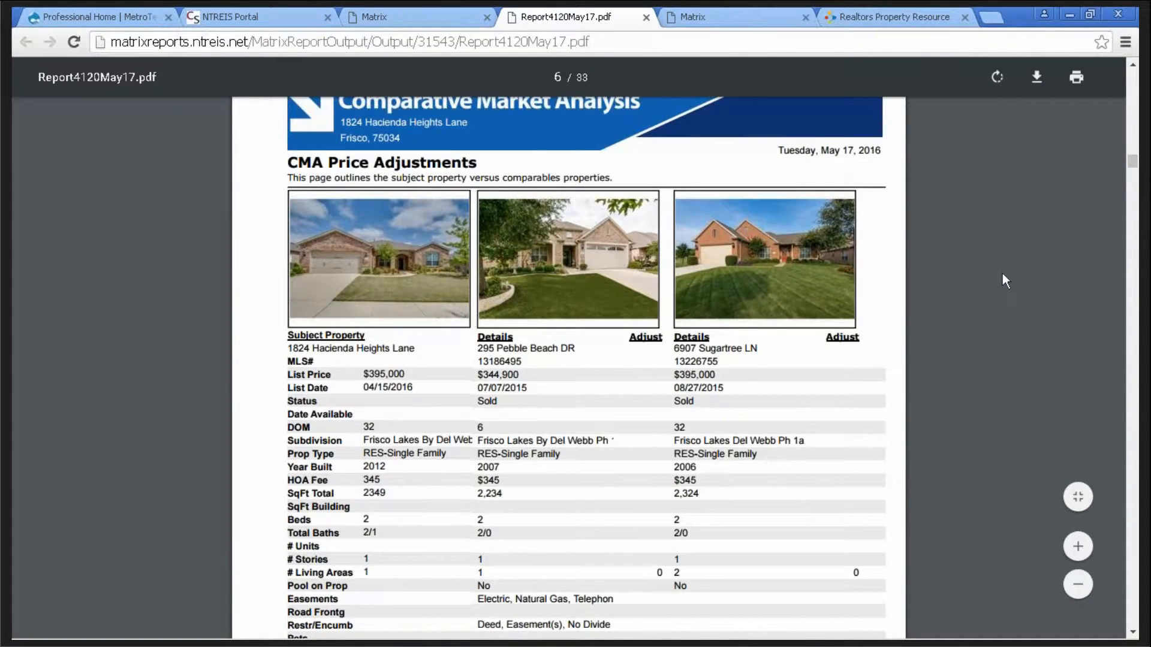
pyautogui.scroll(-6, 1003, 272)
pyautogui.scroll(-13, 1002, 272)
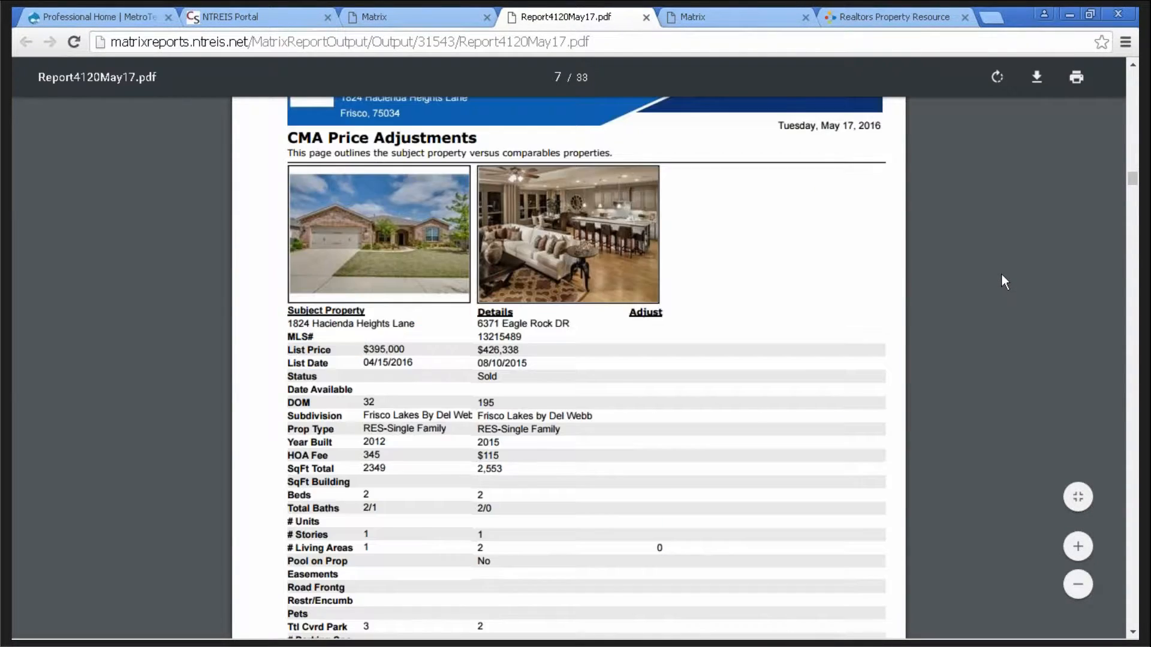
pyautogui.scroll(-12, 1002, 275)
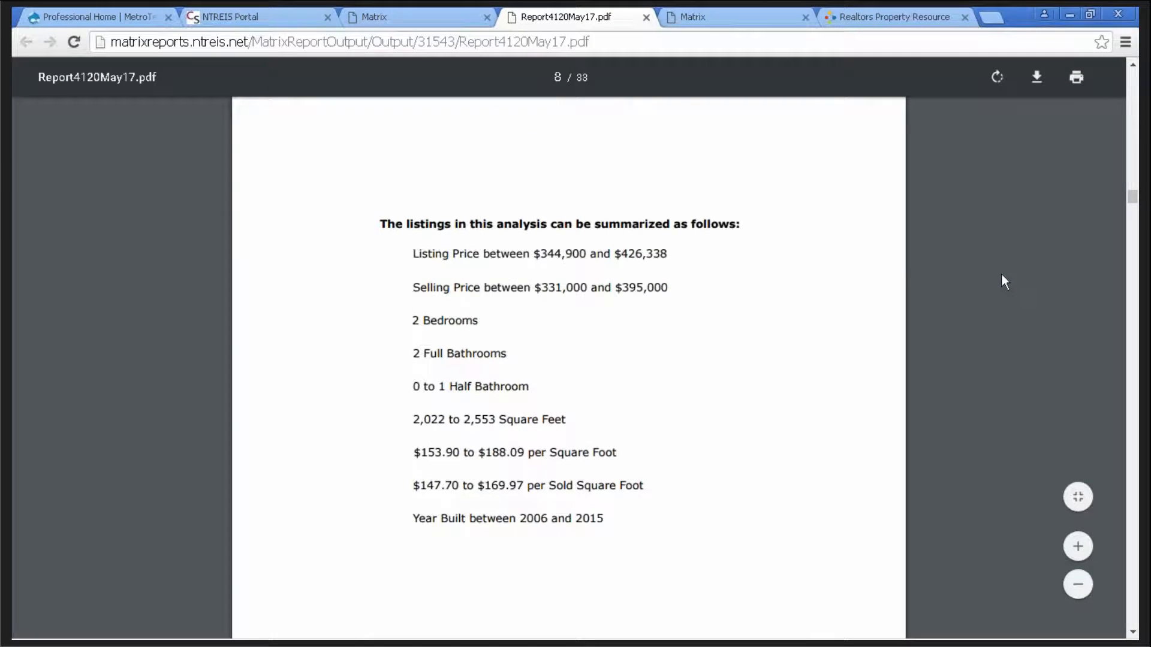
pyautogui.scroll(-3, 1001, 273)
pyautogui.scroll(-9, 1001, 274)
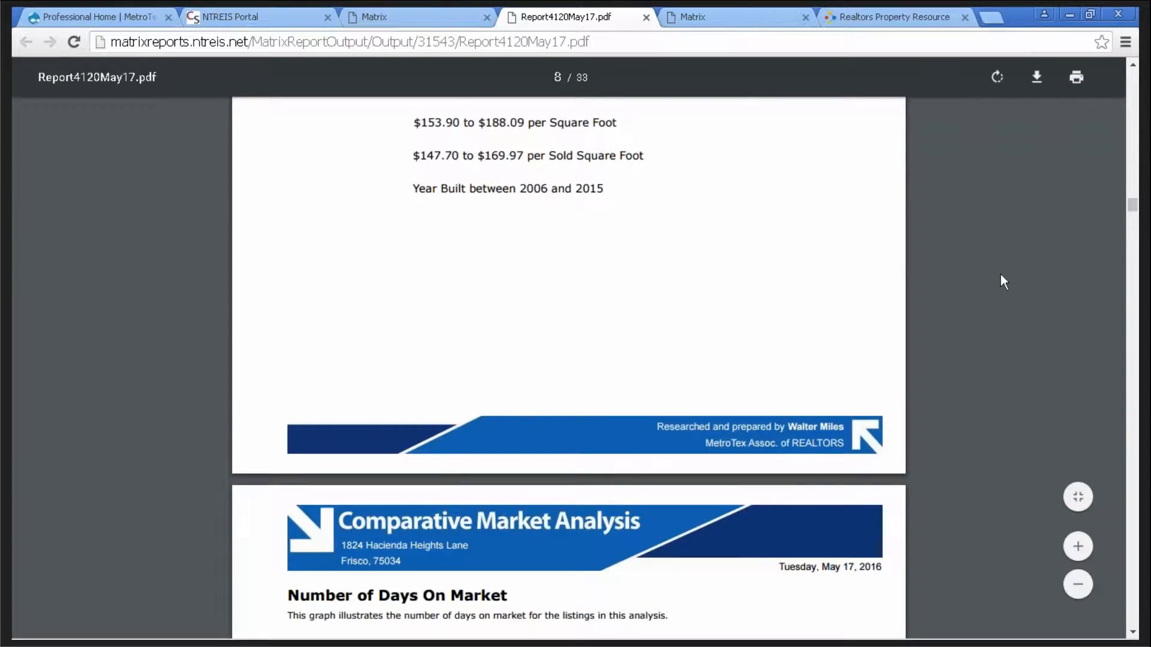
# - Page through the report to page 28, then close Report4120May17.pdf
pyautogui.scroll(-8, 1000, 275)
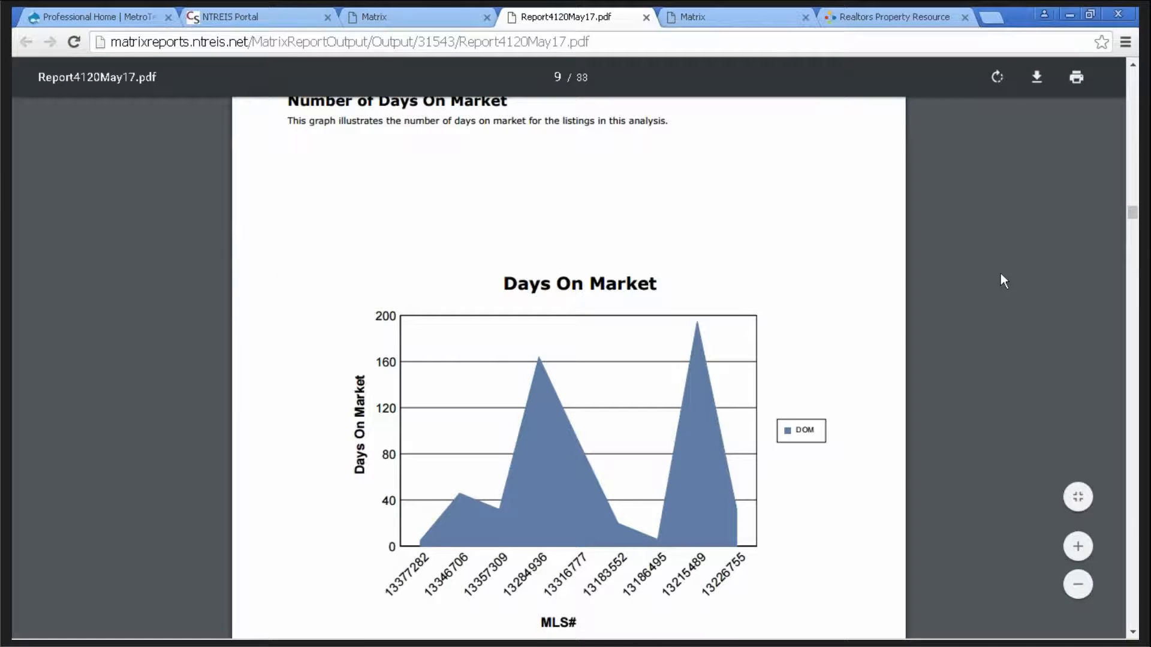
pyautogui.scroll(-1, 1004, 279)
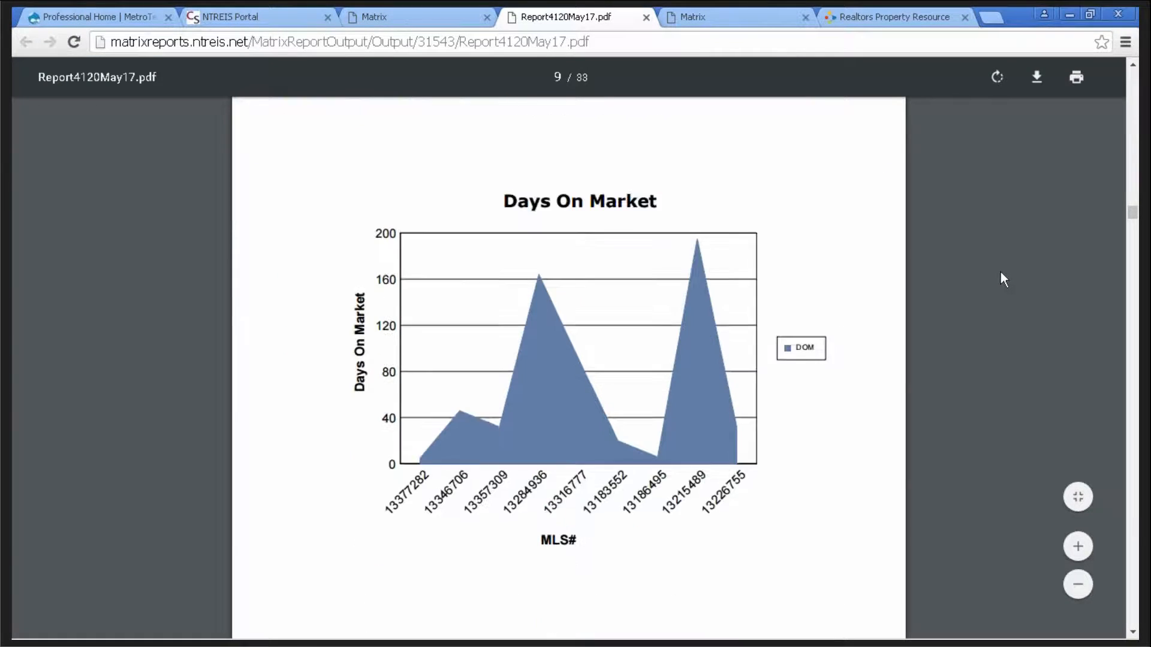
pyautogui.scroll(-9, 1000, 273)
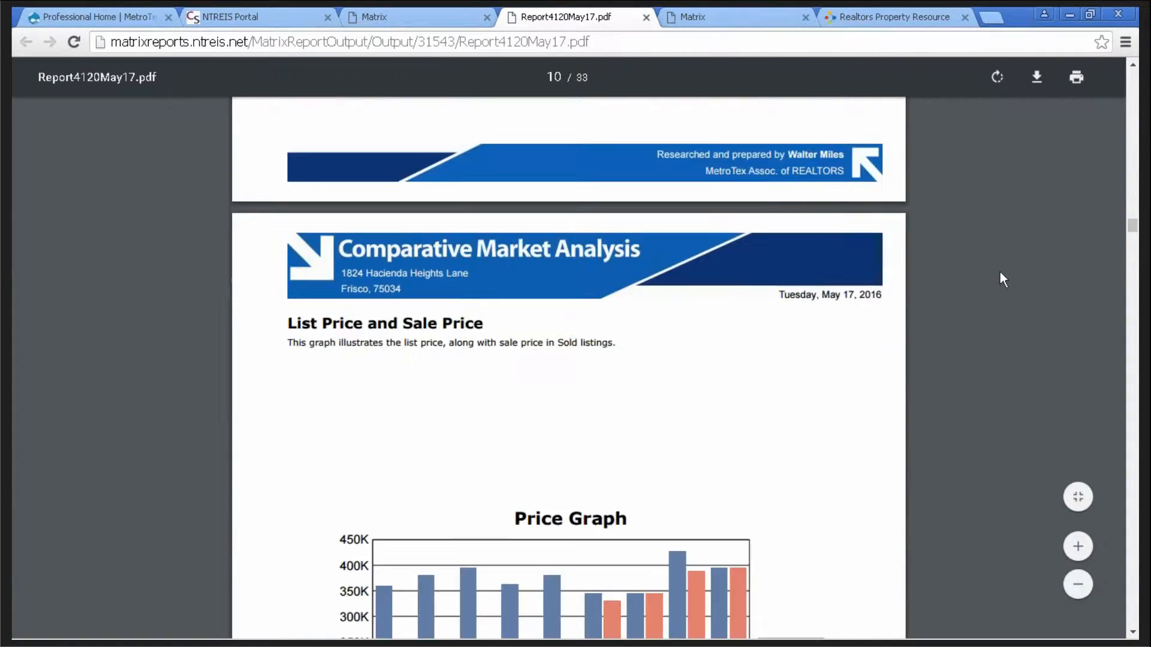
pyautogui.scroll(-3, 1000, 272)
pyautogui.scroll(-8, 999, 277)
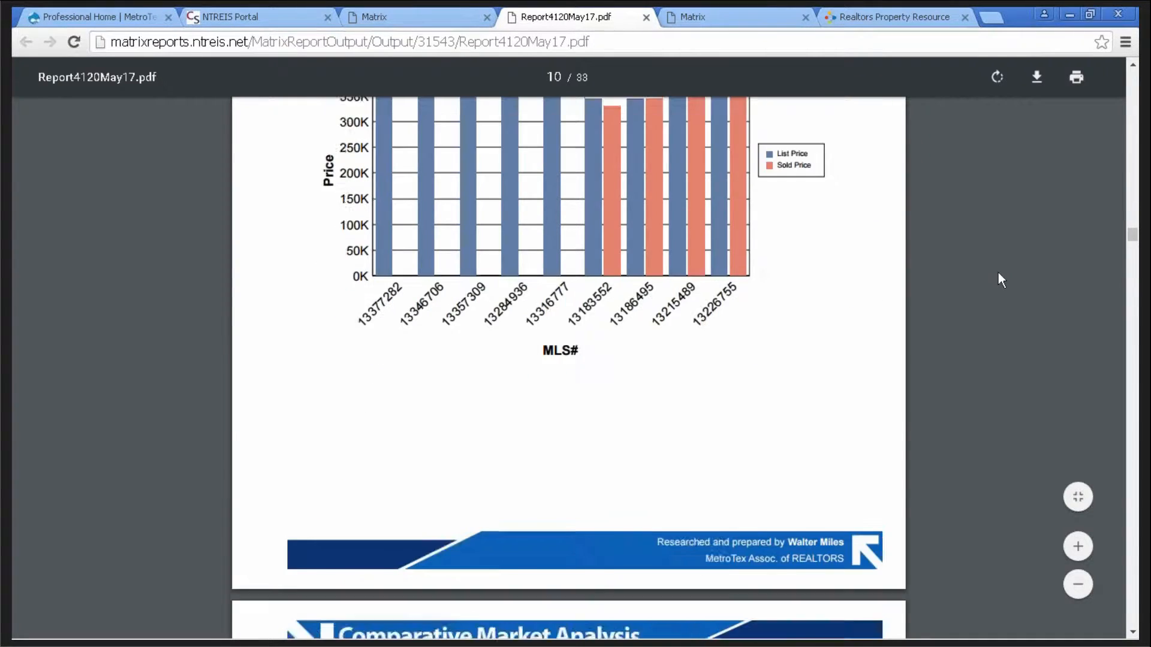
pyautogui.scroll(-10, 998, 273)
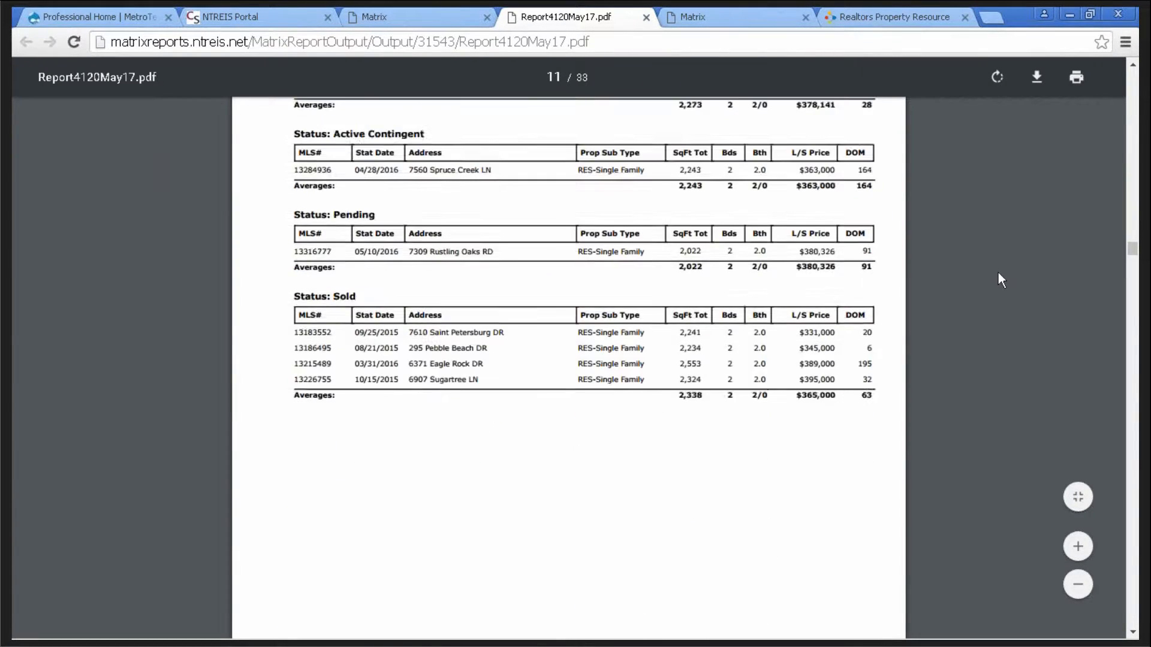
pyautogui.scroll(-9, 998, 273)
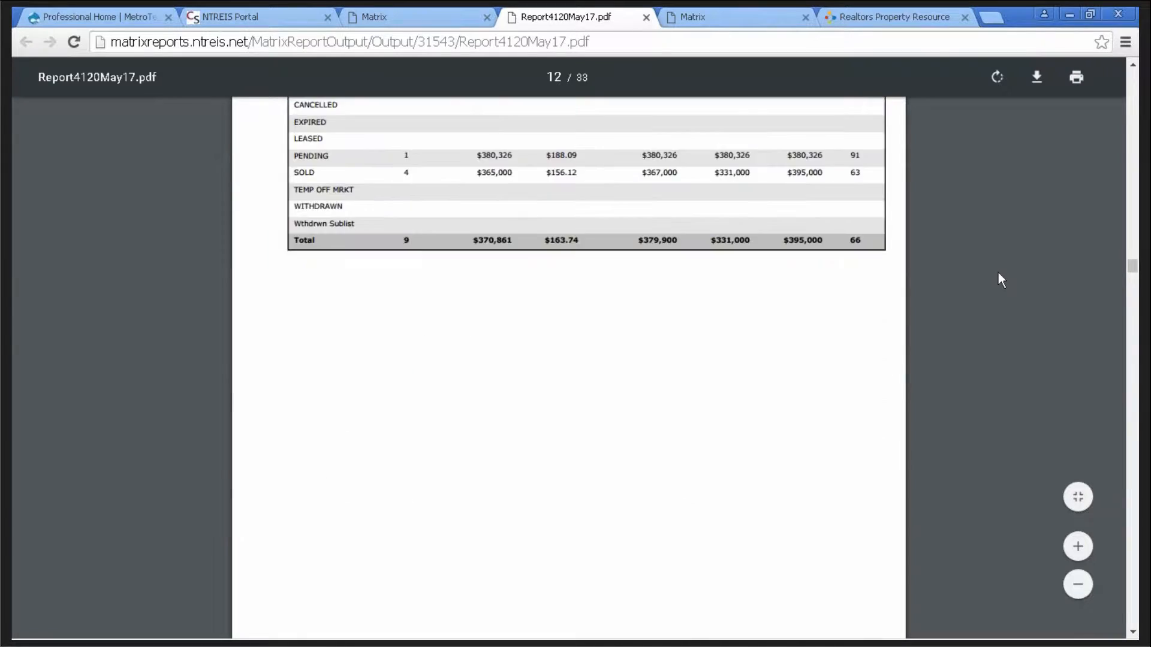
pyautogui.scroll(-10, 998, 274)
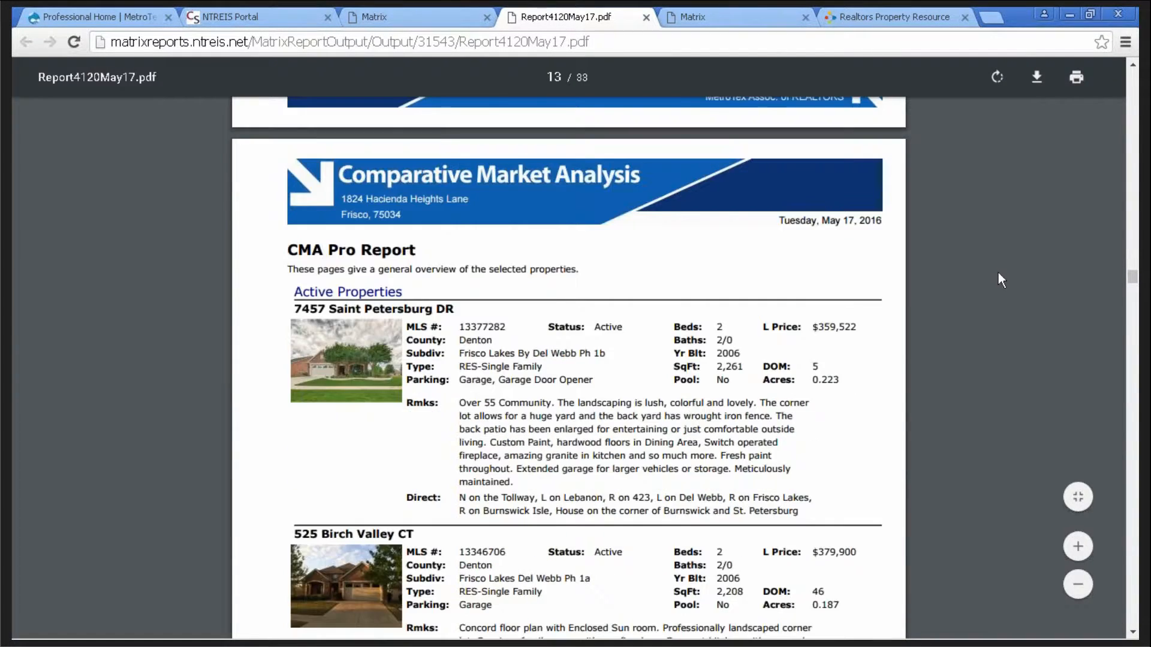
pyautogui.scroll(-10, 998, 277)
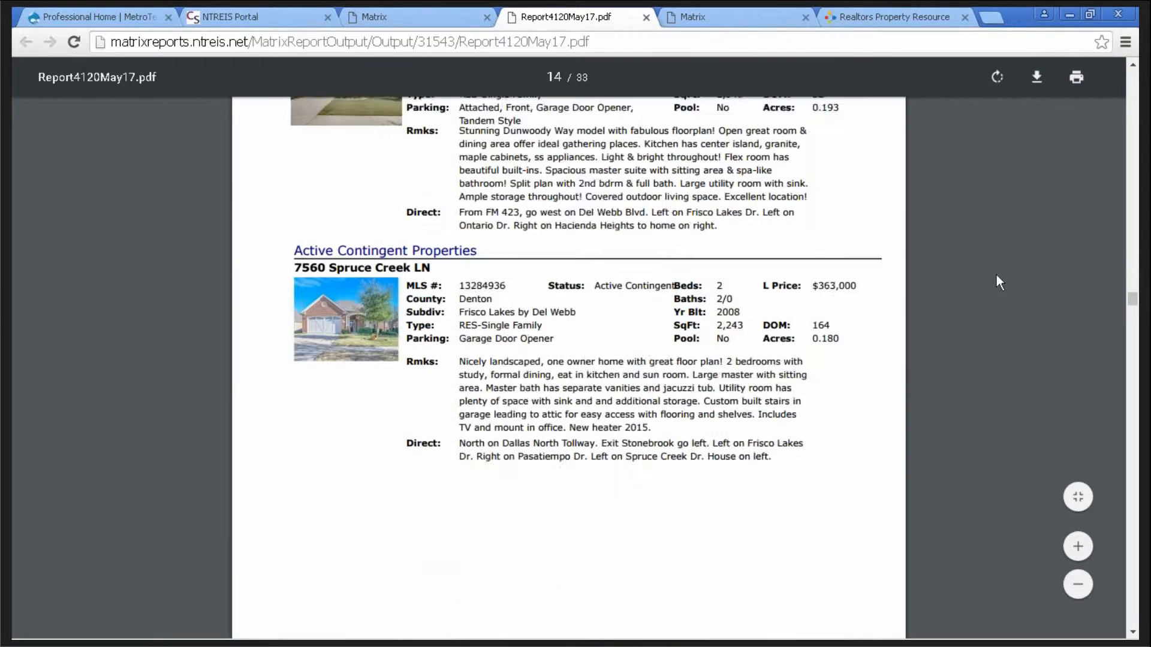
pyautogui.scroll(-12, 997, 275)
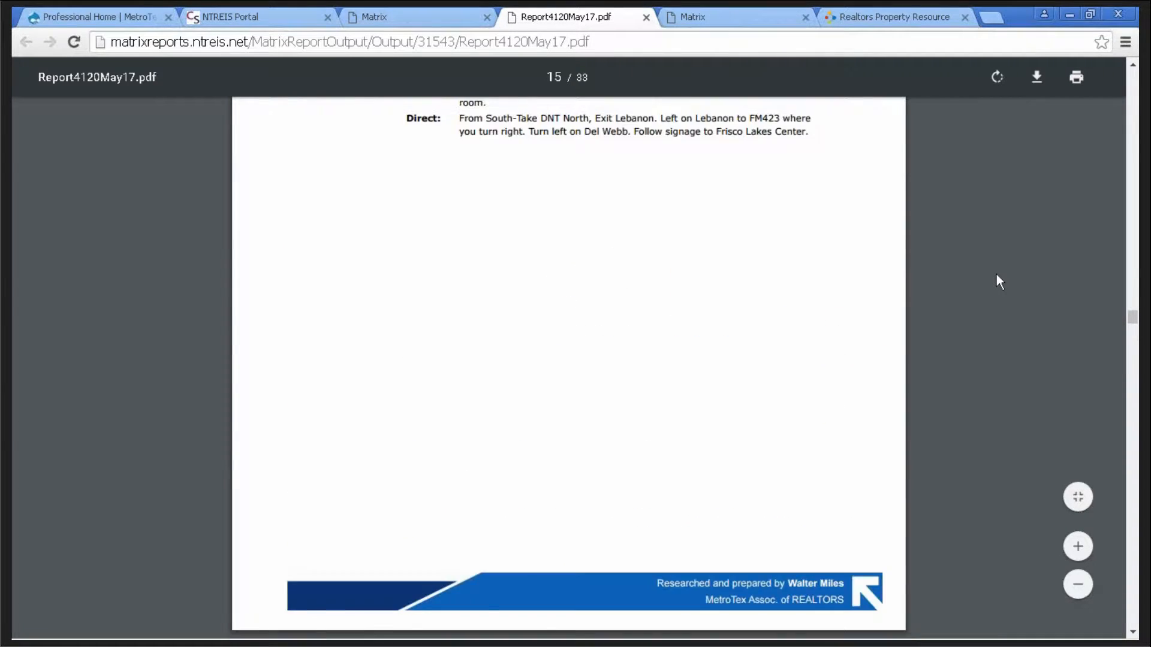
pyautogui.scroll(-12, 996, 275)
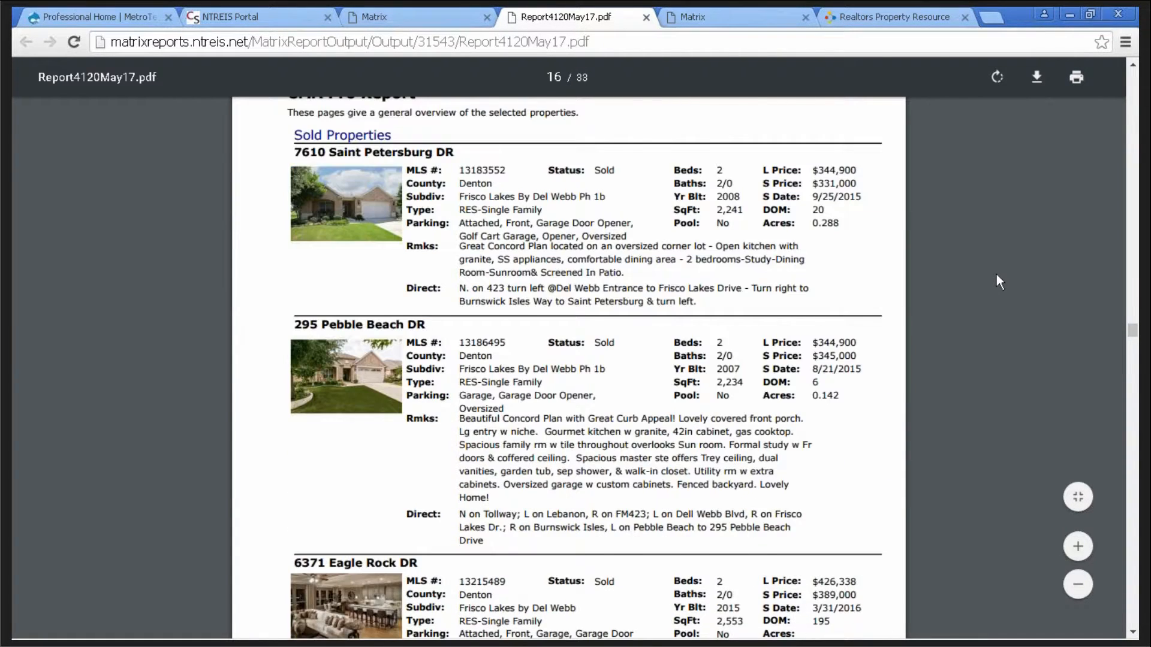
pyautogui.scroll(-12, 993, 274)
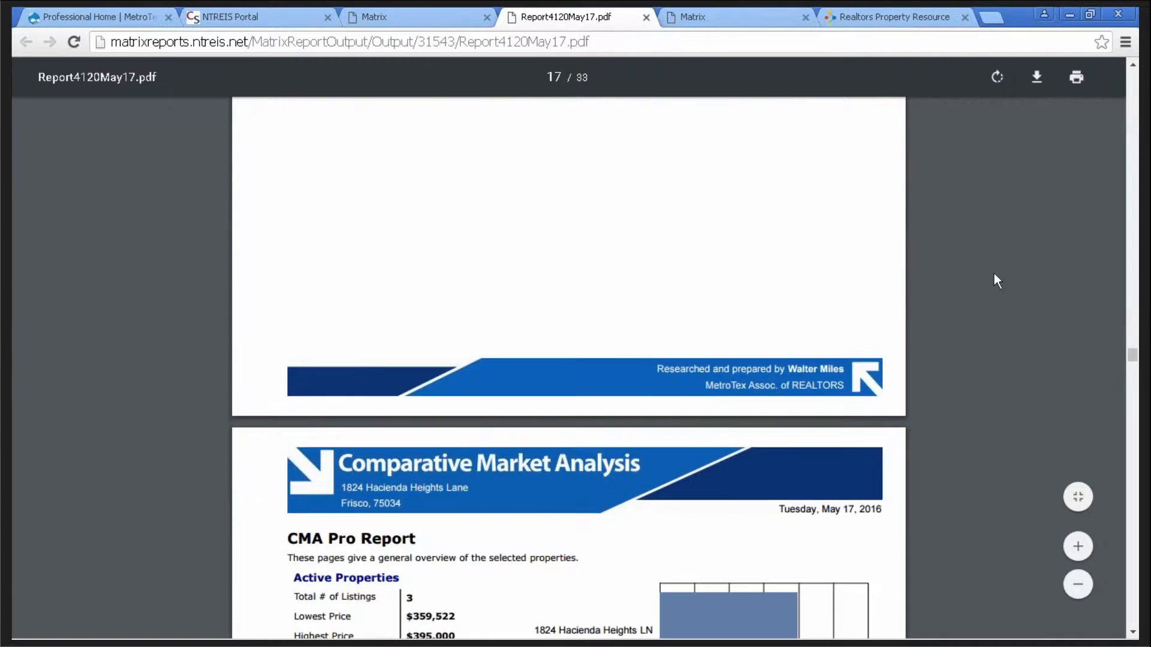
pyautogui.scroll(-12, 994, 282)
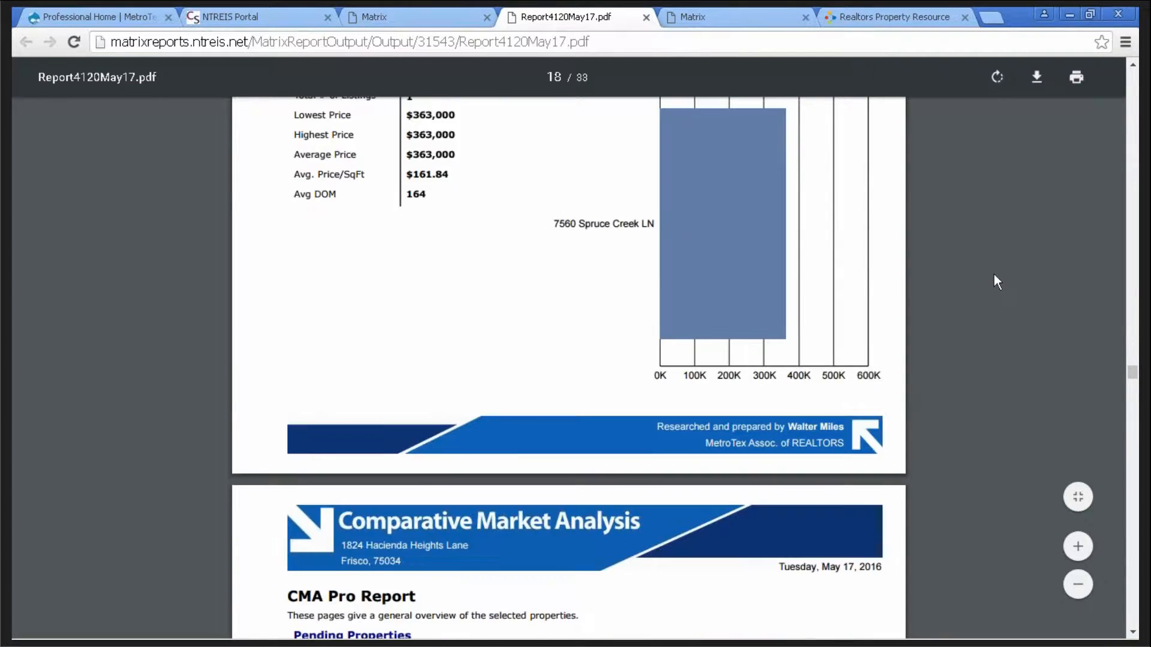
pyautogui.scroll(-12, 995, 282)
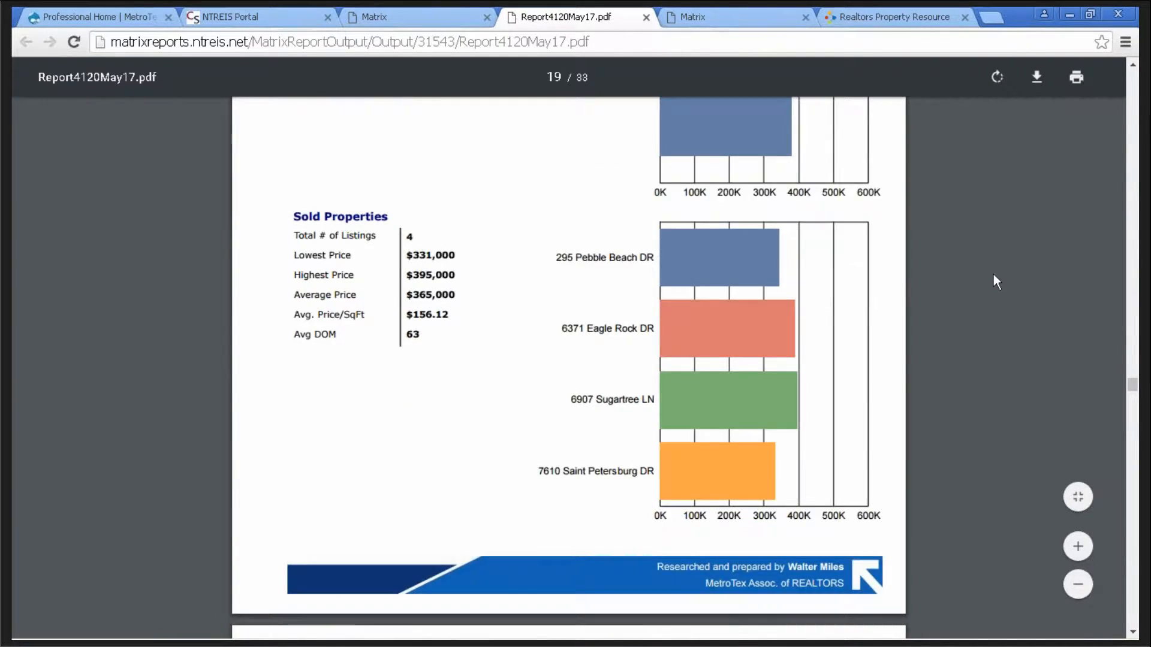
pyautogui.scroll(-7, 995, 281)
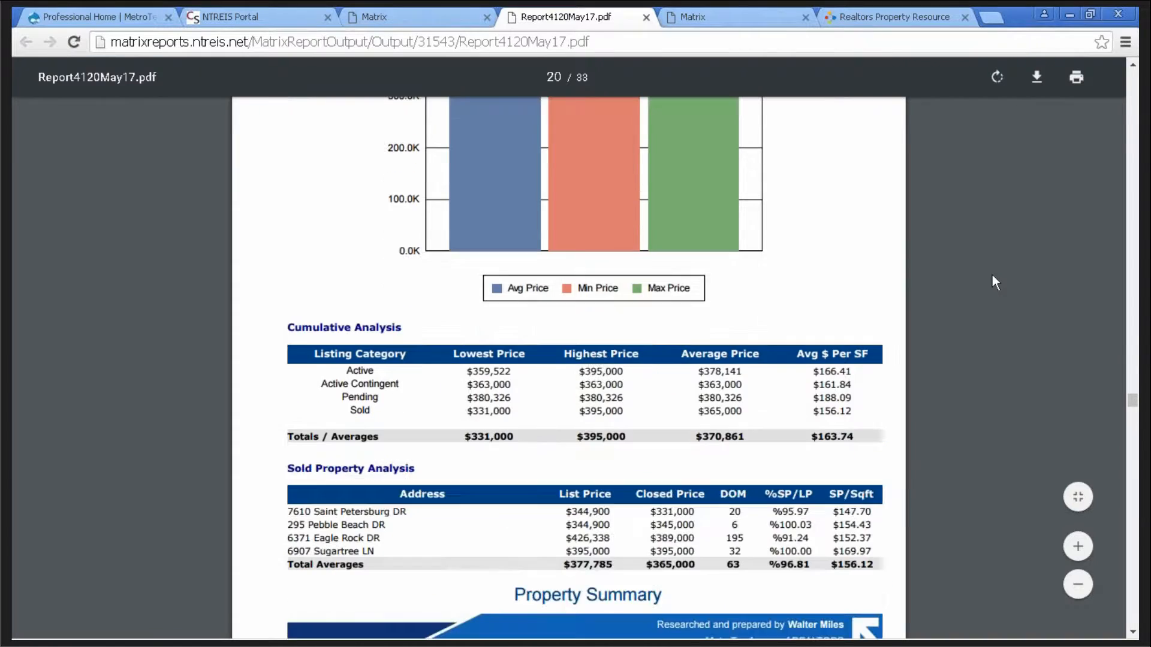
pyautogui.scroll(-14, 993, 277)
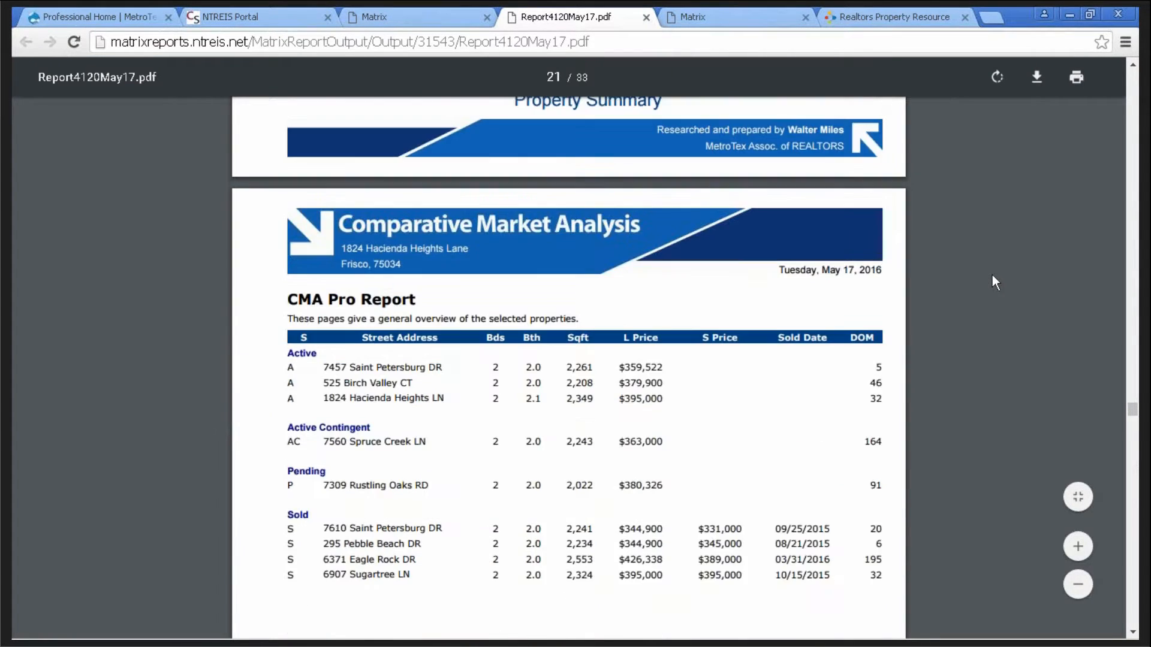
pyautogui.scroll(-16, 992, 277)
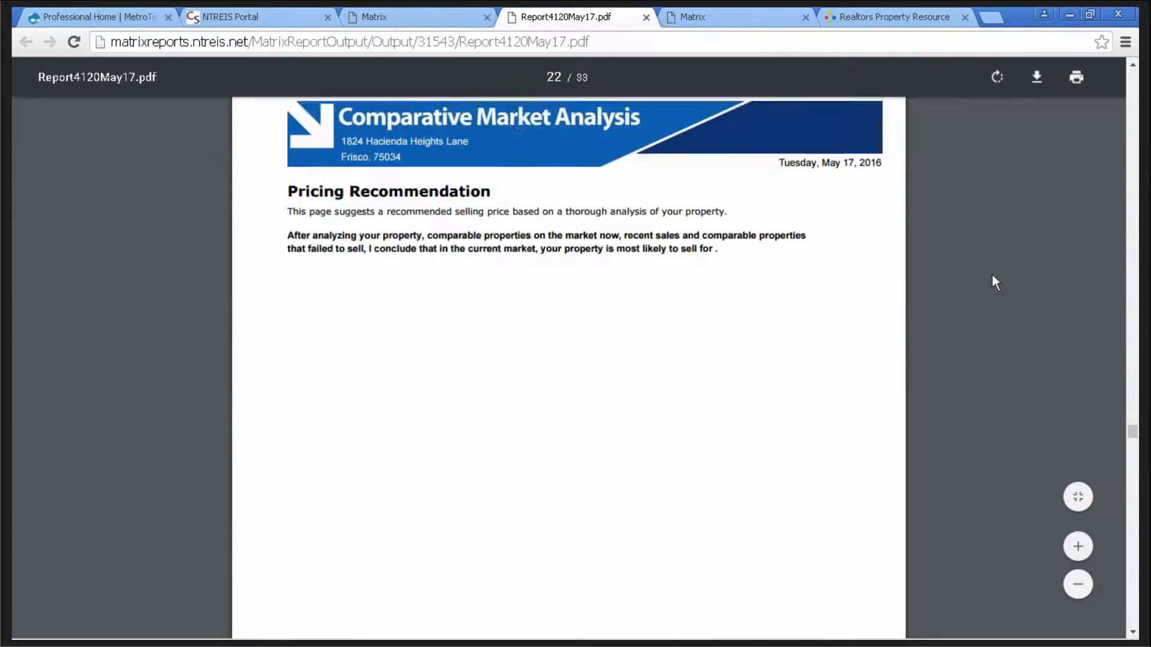
pyautogui.scroll(-12, 992, 277)
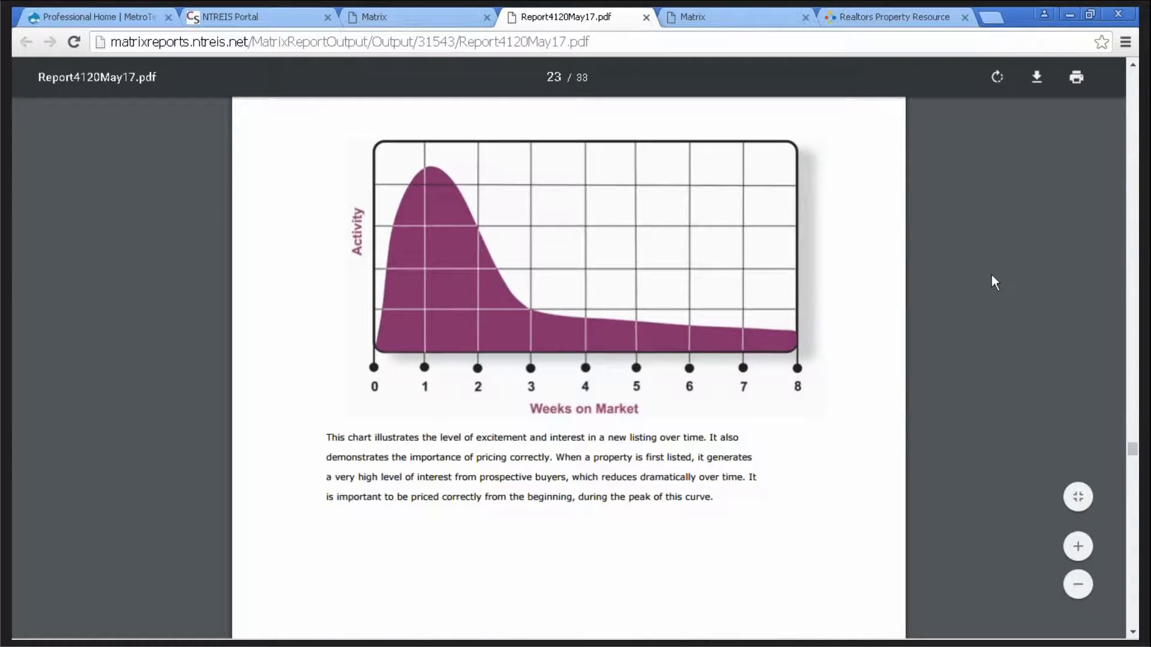
pyautogui.scroll(-14, 994, 281)
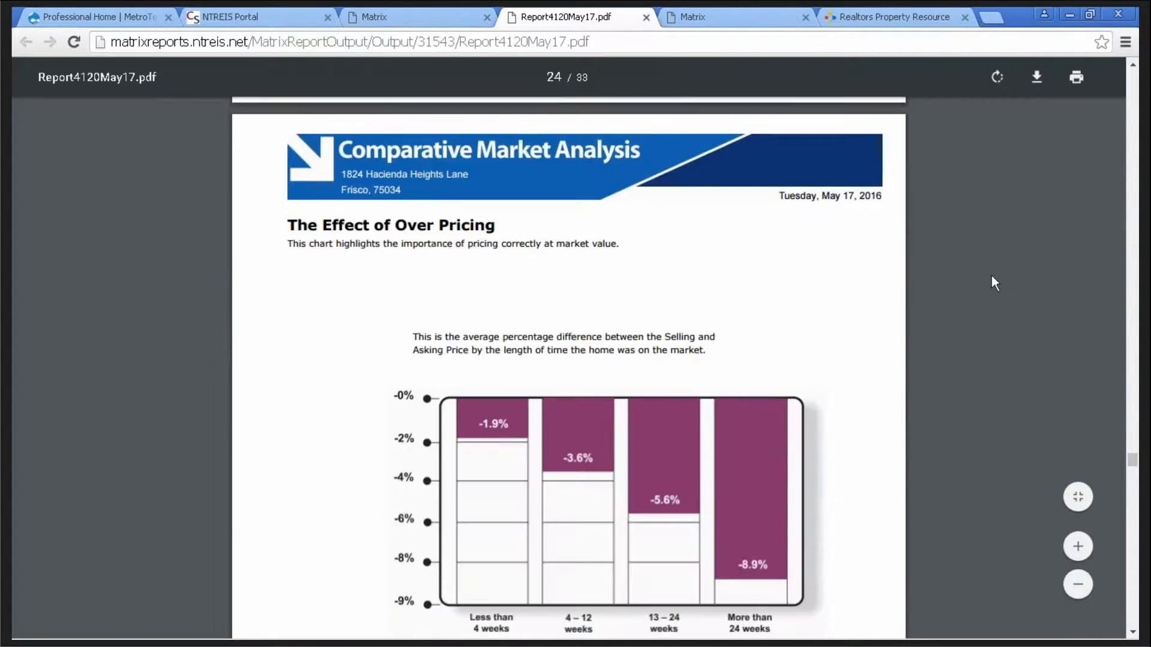
pyautogui.scroll(-10, 987, 279)
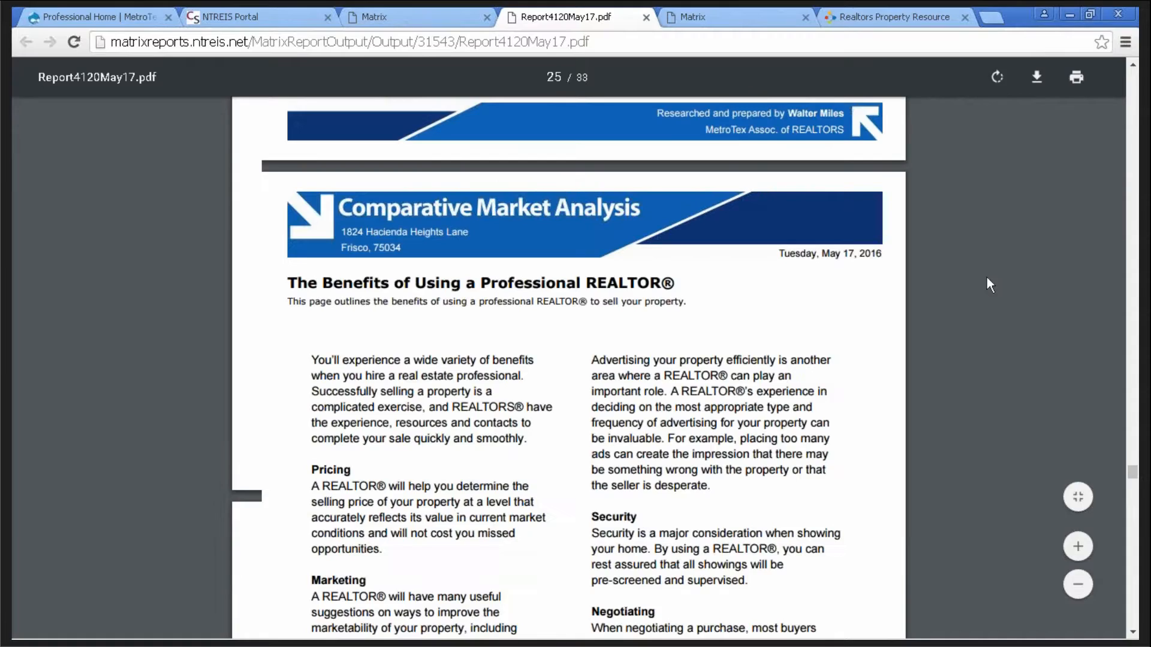
pyautogui.scroll(-18, 987, 276)
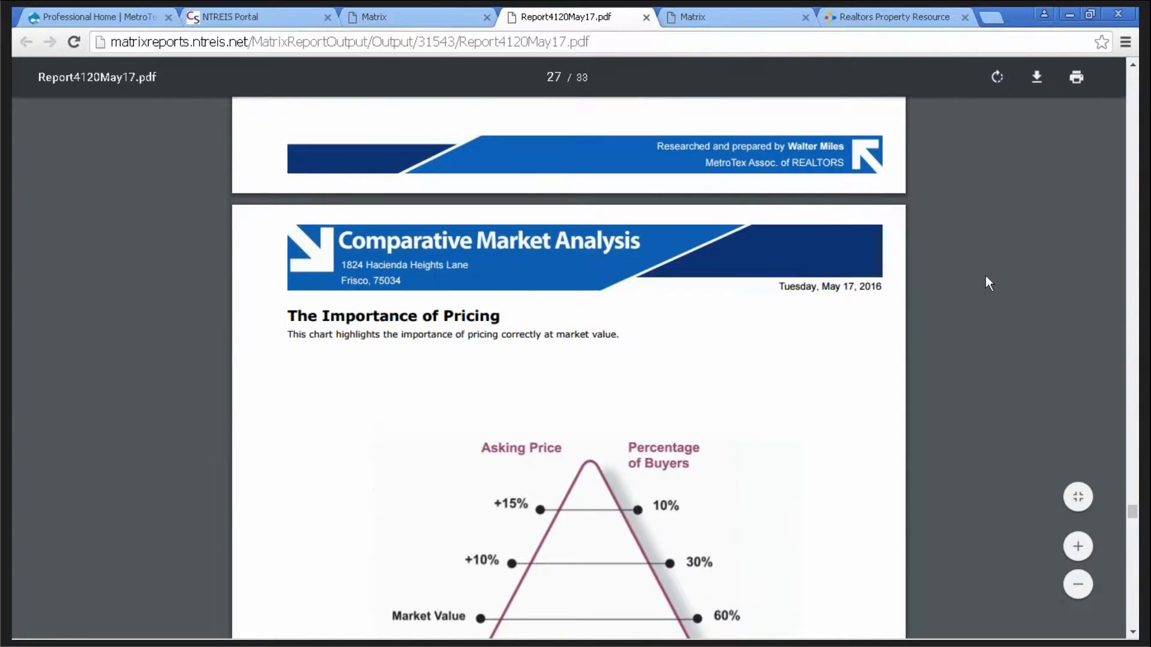
pyautogui.scroll(-10, 986, 277)
pyautogui.scroll(-10, 985, 277)
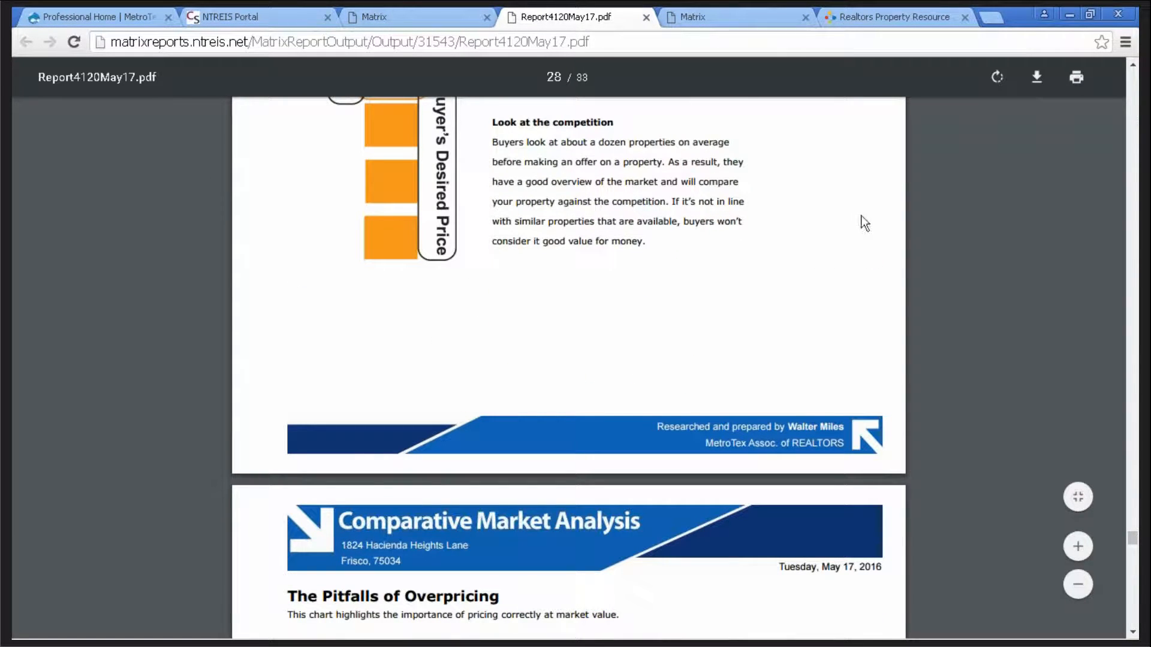
pyautogui.click(646, 17)
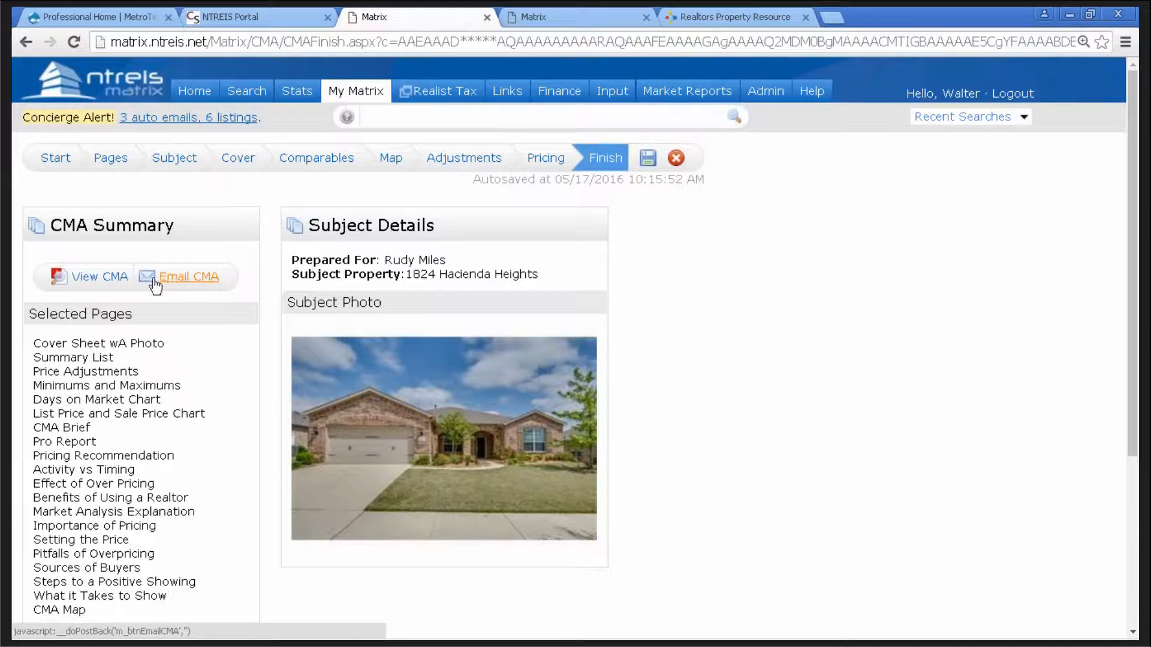
# - Open the Email CMA form for the client and save the finished CMA
pyautogui.click(203, 279)
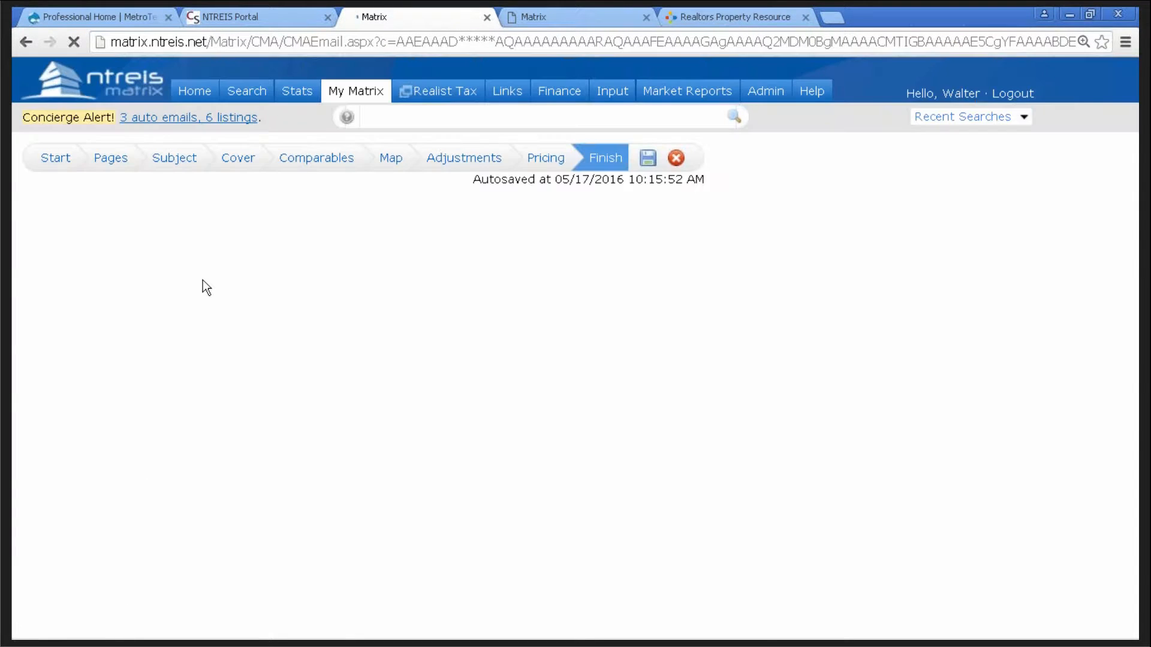
pyautogui.scroll(-2, 713, 367)
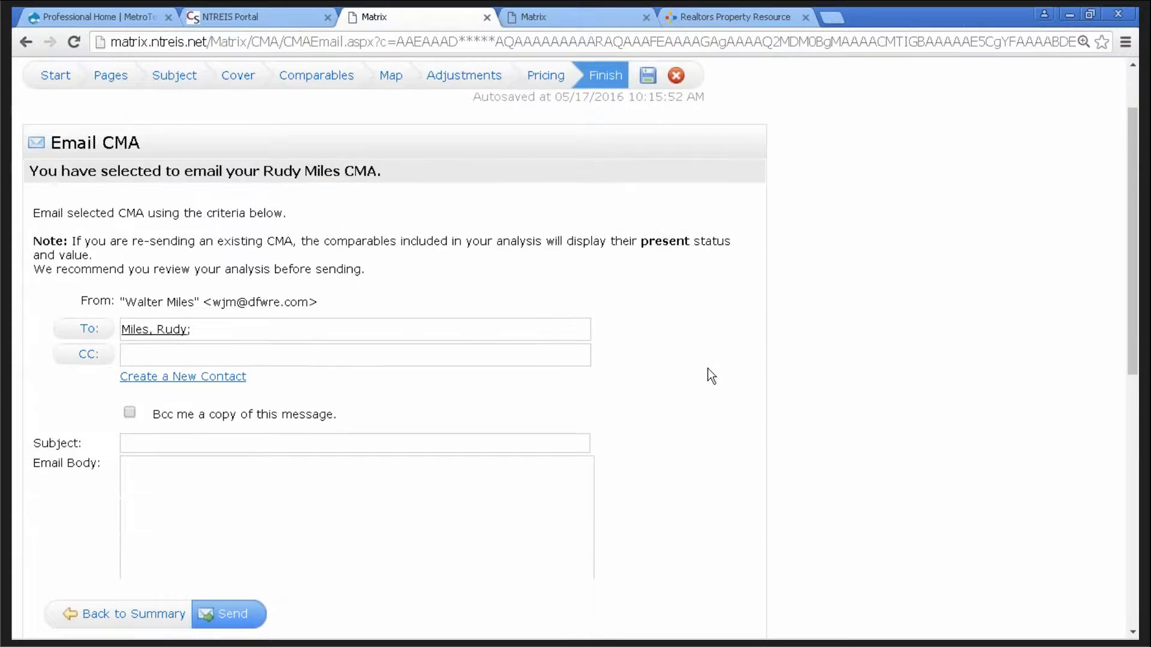
pyautogui.scroll(-2, 711, 376)
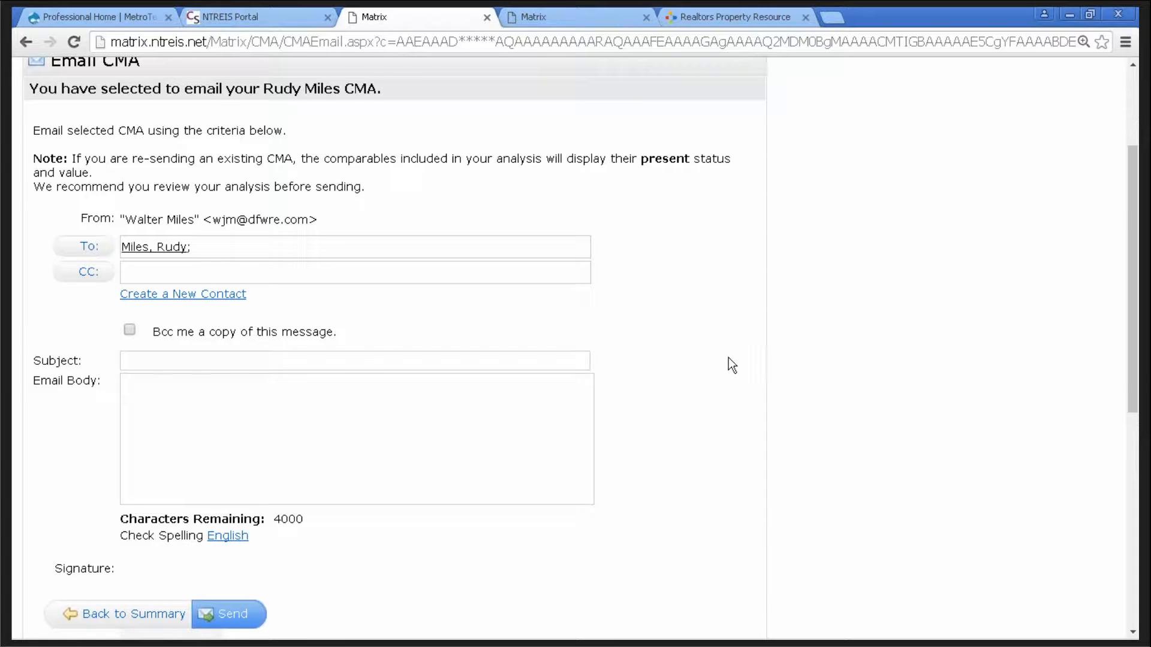
pyautogui.scroll(4, 735, 349)
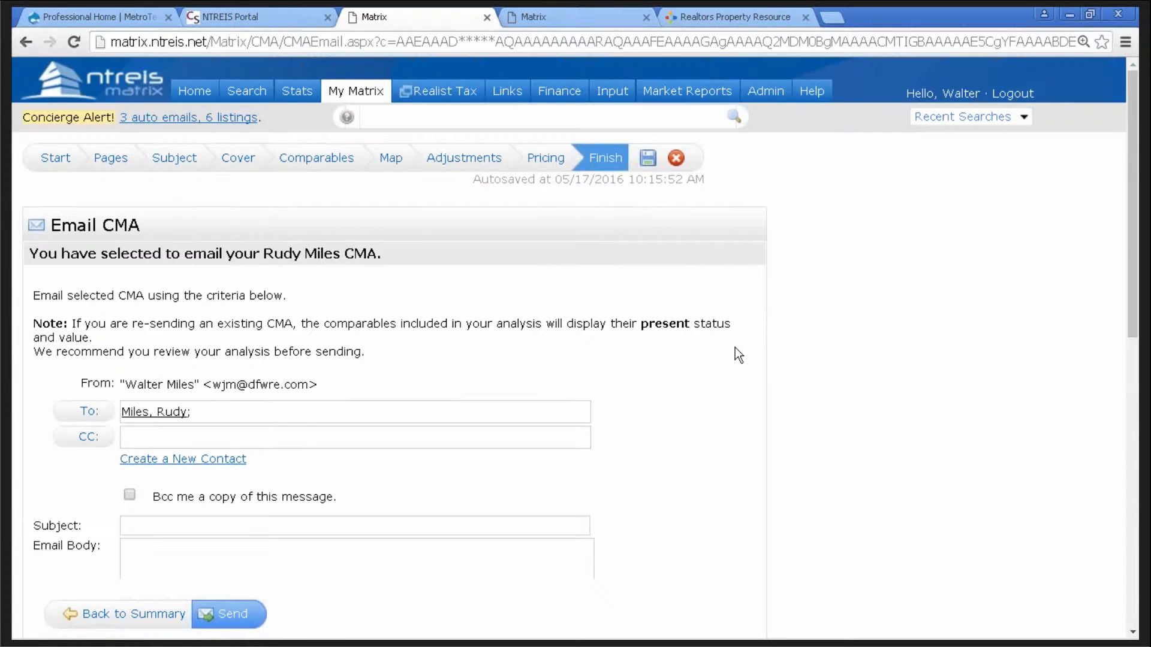
pyautogui.click(648, 159)
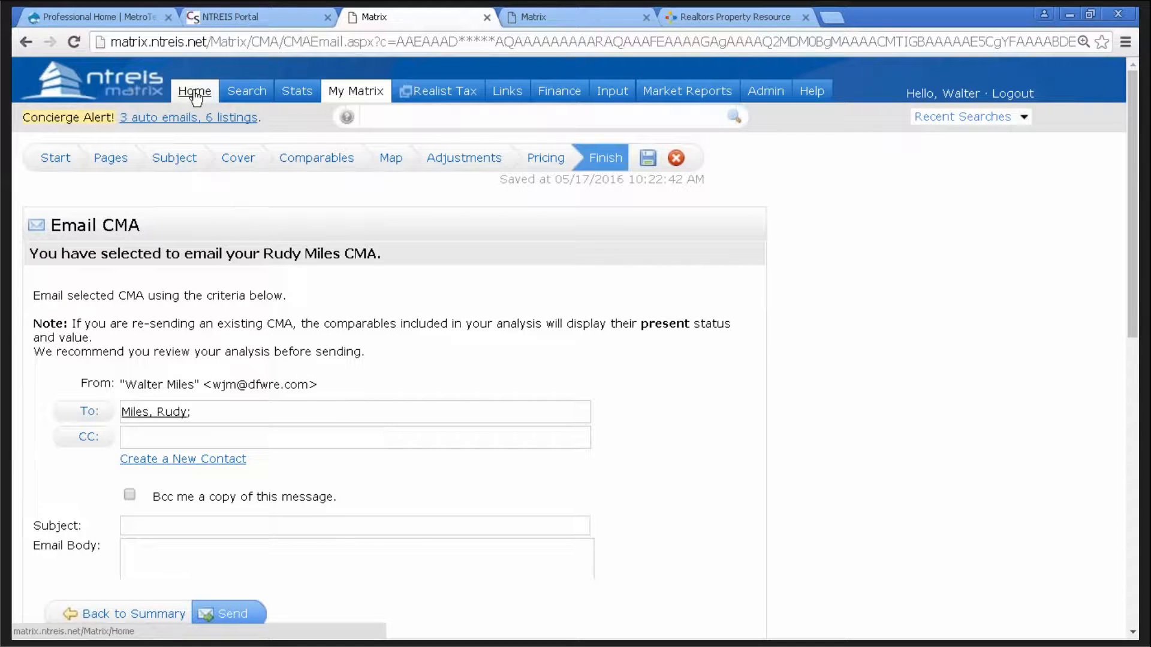
# - Rerun the 10:06 AM Frisco search from Recent Searches on the Home page
pyautogui.click(197, 96)
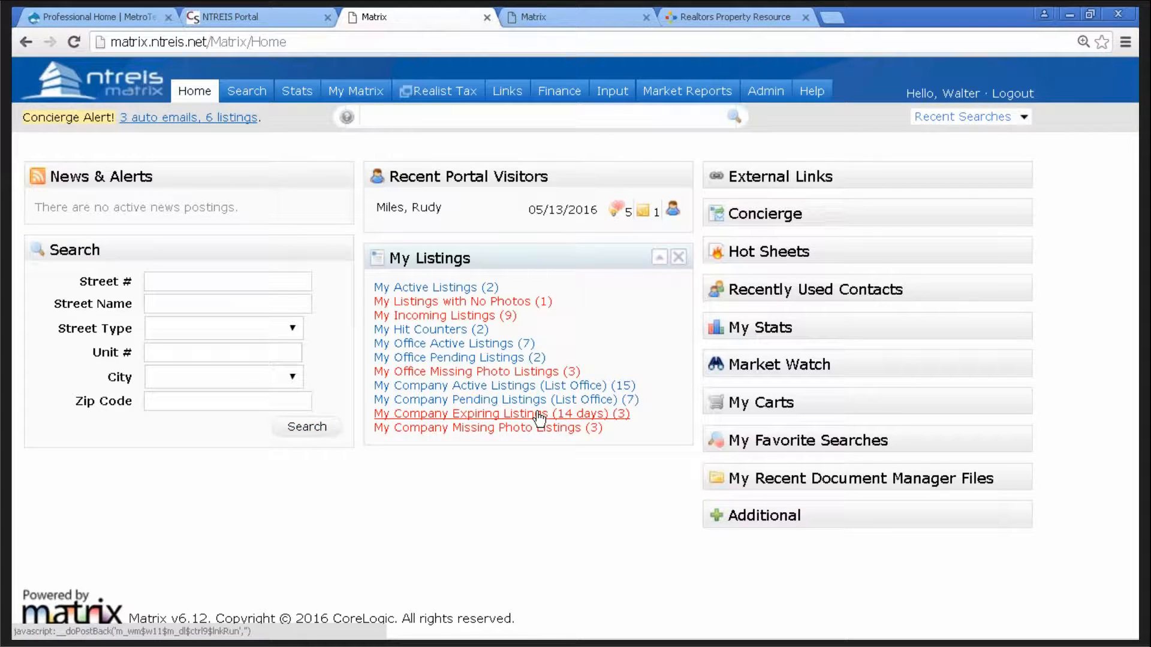
pyautogui.click(957, 117)
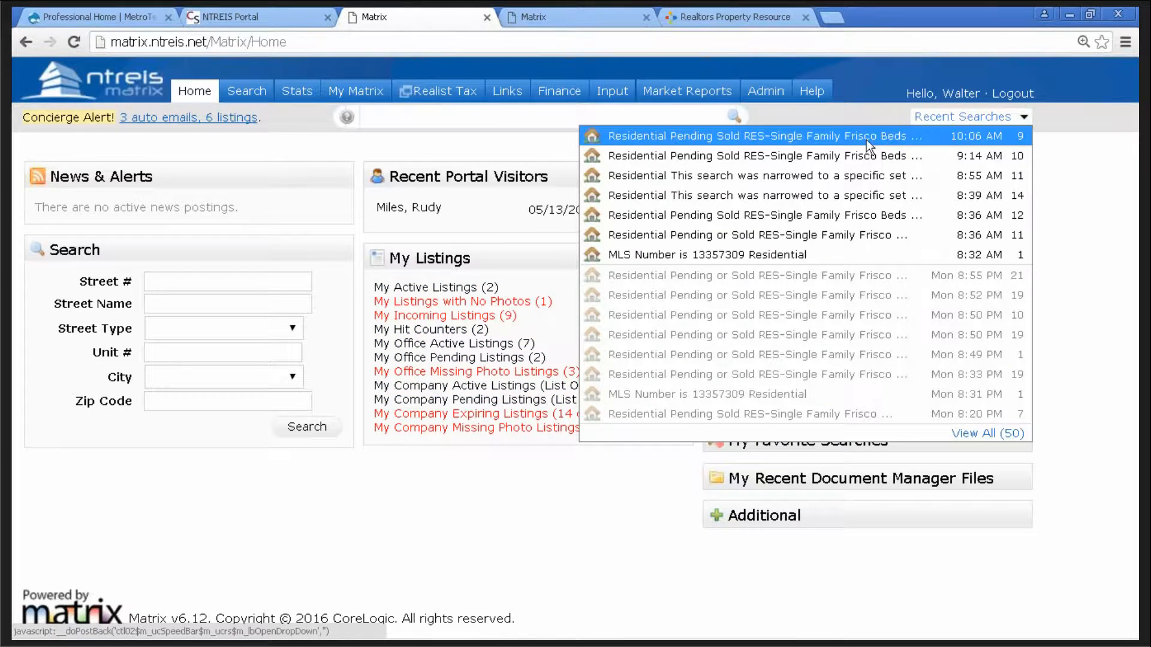
pyautogui.click(779, 135)
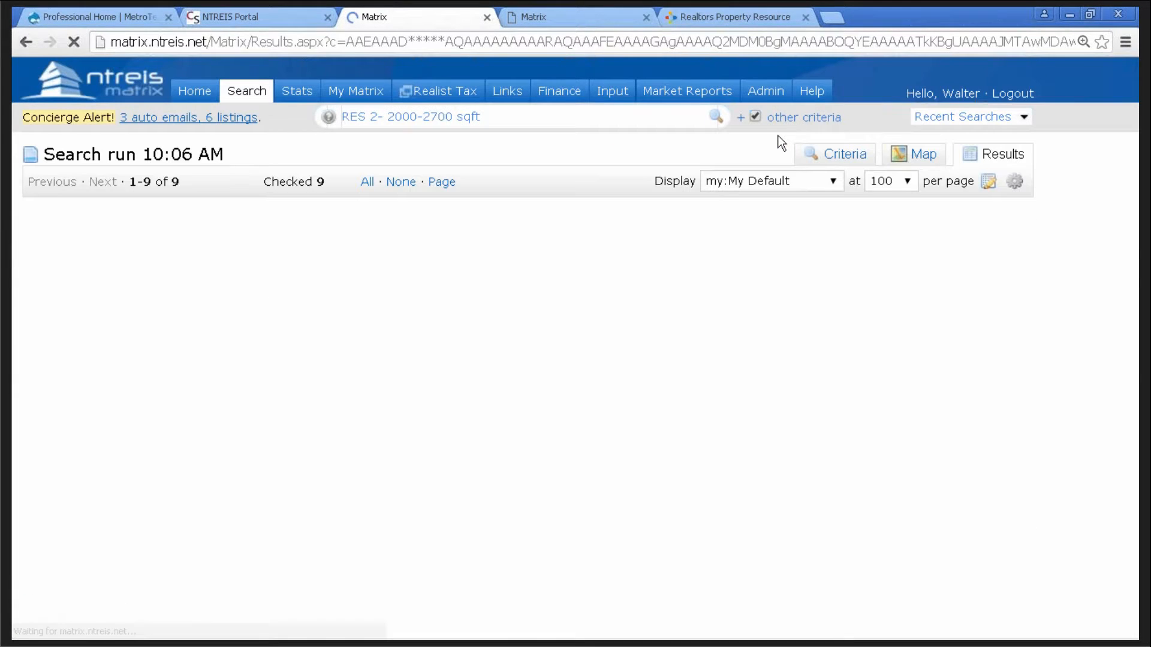
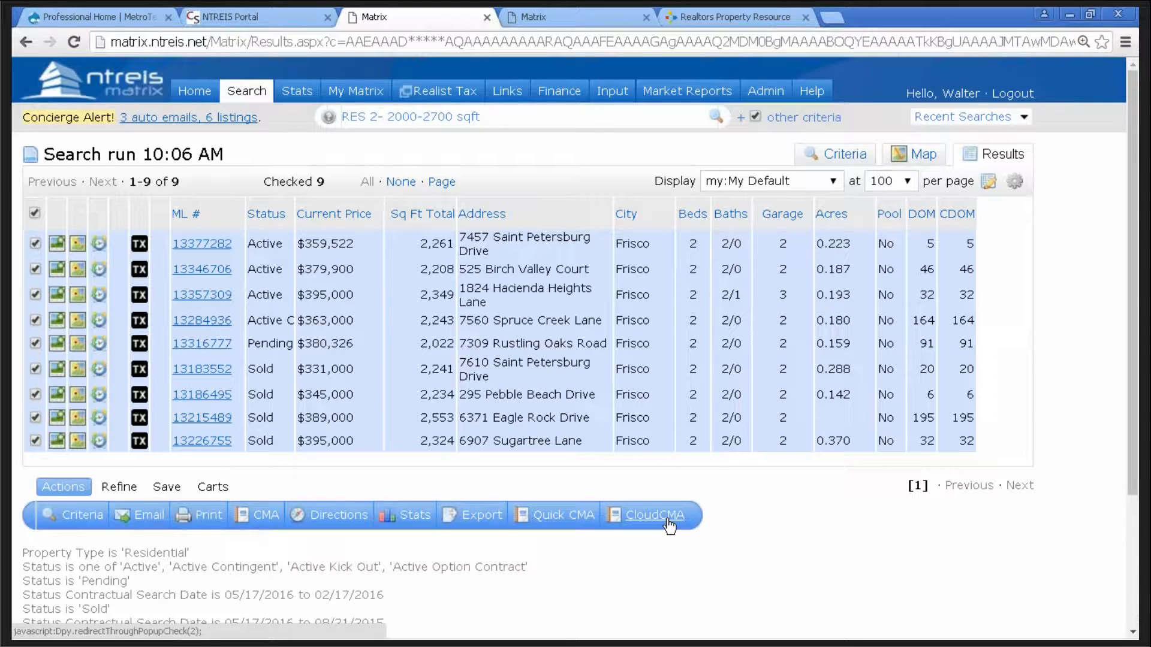
# - Send the nine checked Matrix listings to a new Cloud CMA report
pyautogui.click(669, 525)
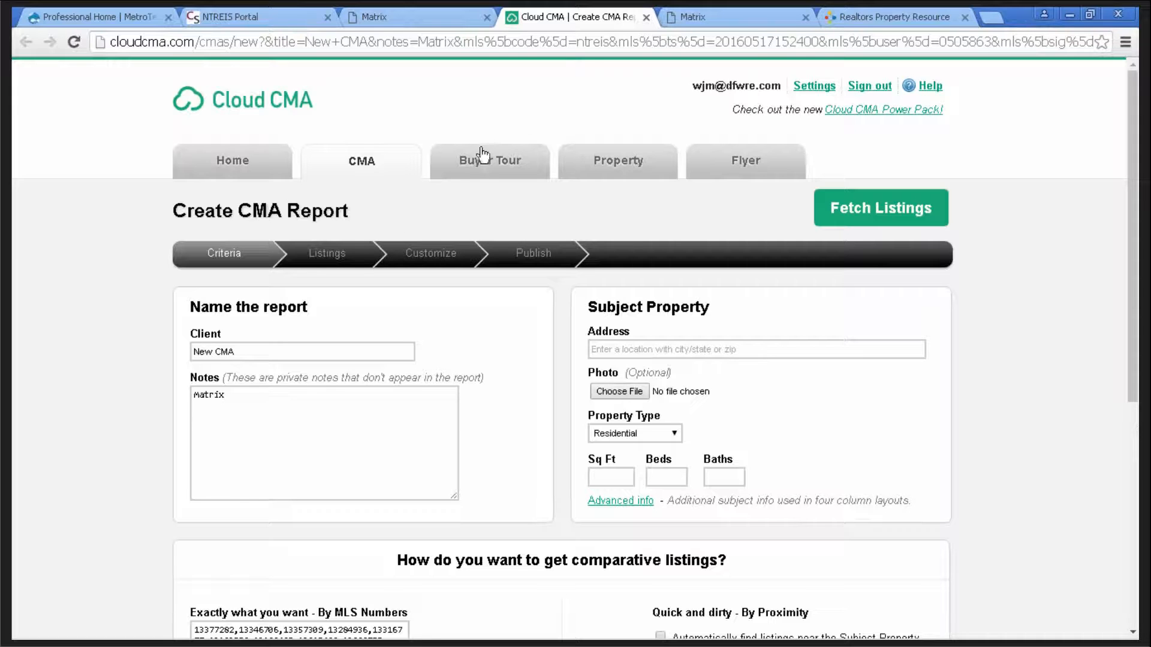
pyautogui.click(646, 17)
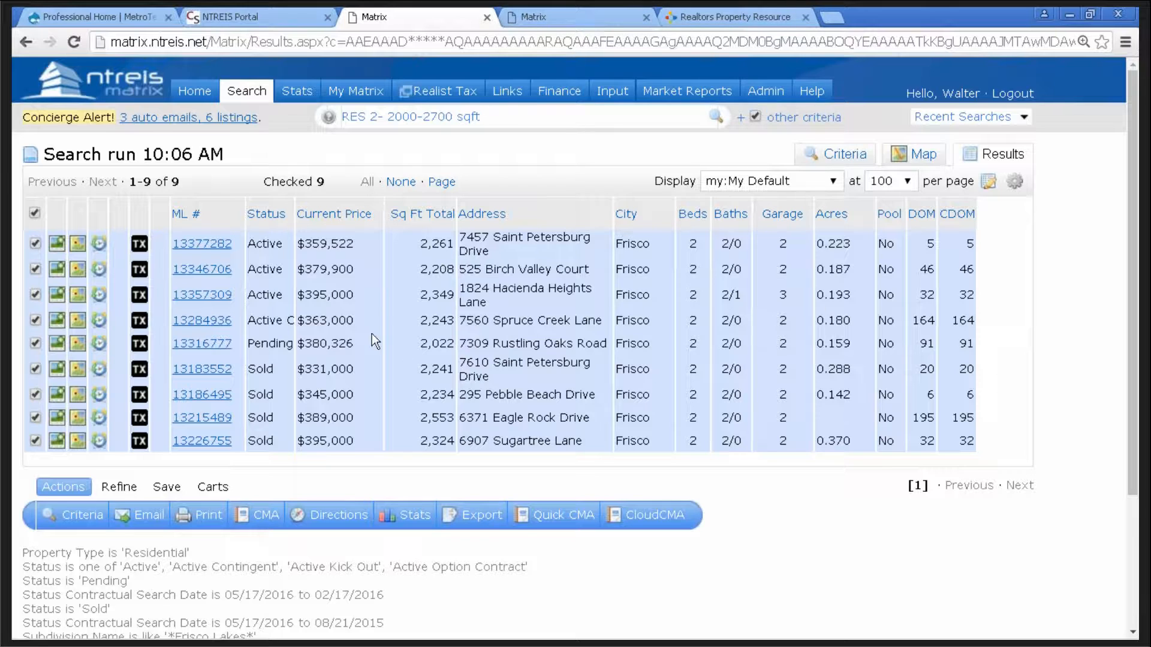
pyautogui.click(659, 516)
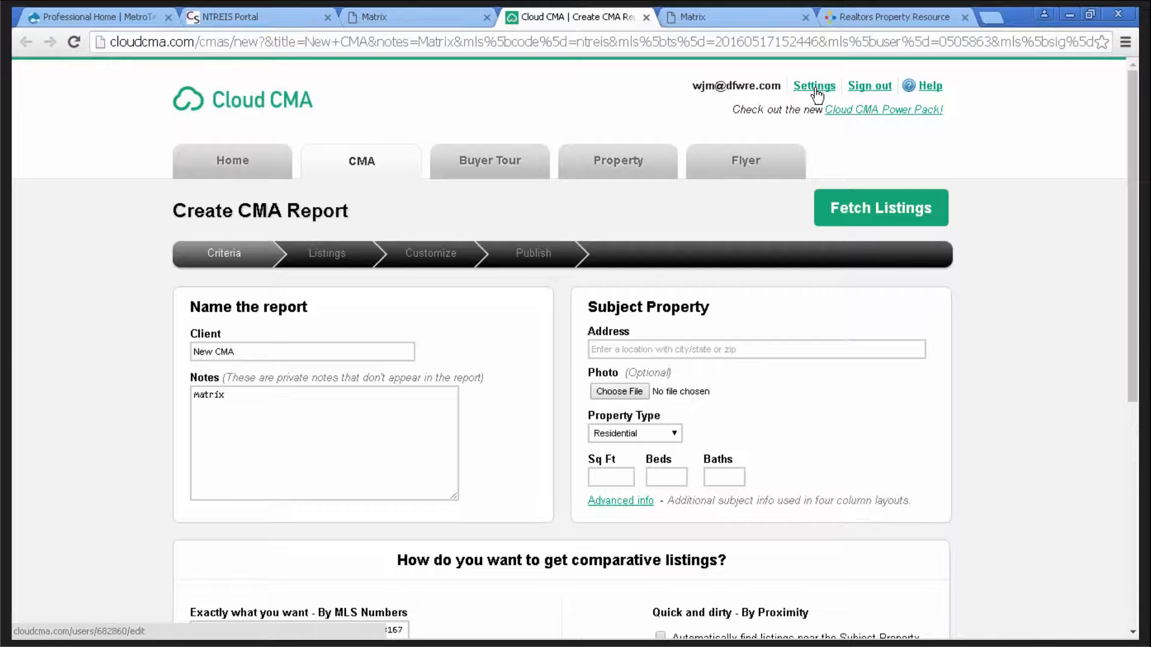
pyautogui.press('ctrl')
pyautogui.press('ctrl')
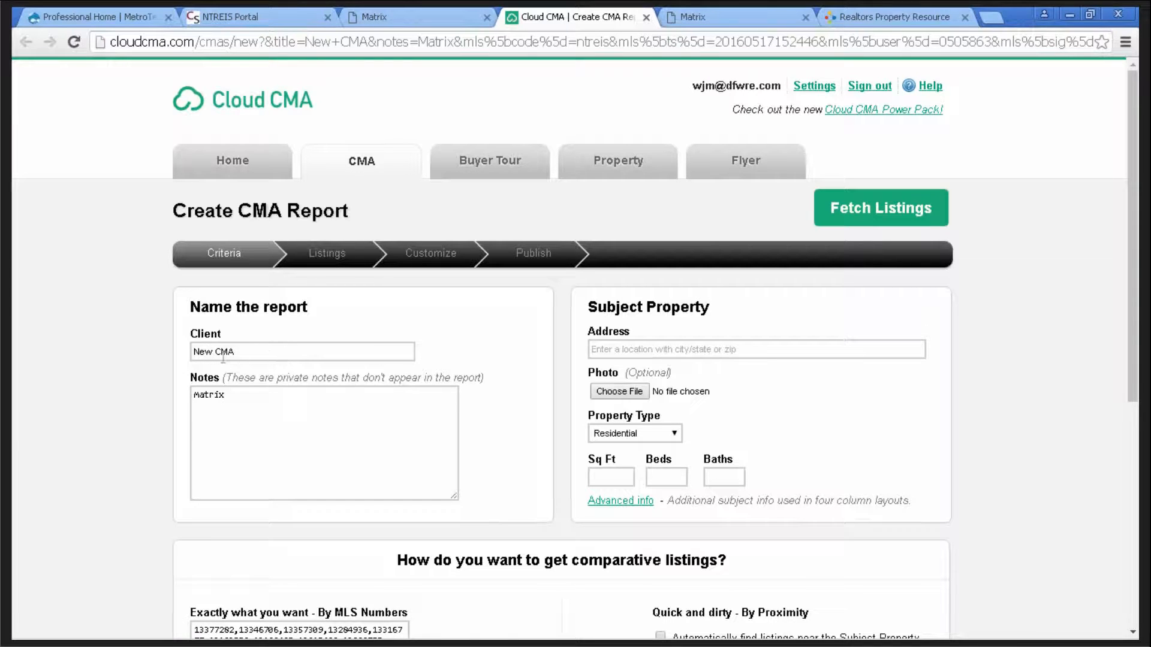
# - Replace the placeholder client name and enter the subject property's Frisco, TX address
pyautogui.moveTo(238, 351); pyautogui.dragTo(204, 350)
pyautogui.click(659, 351)
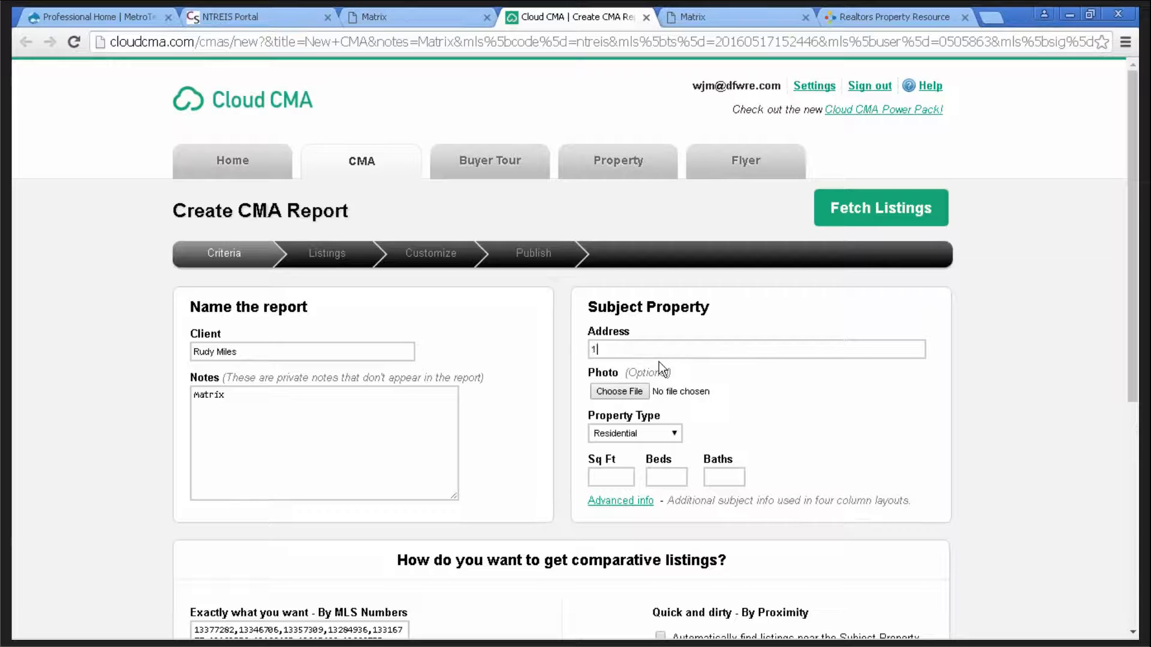
pyautogui.write('frisco ')
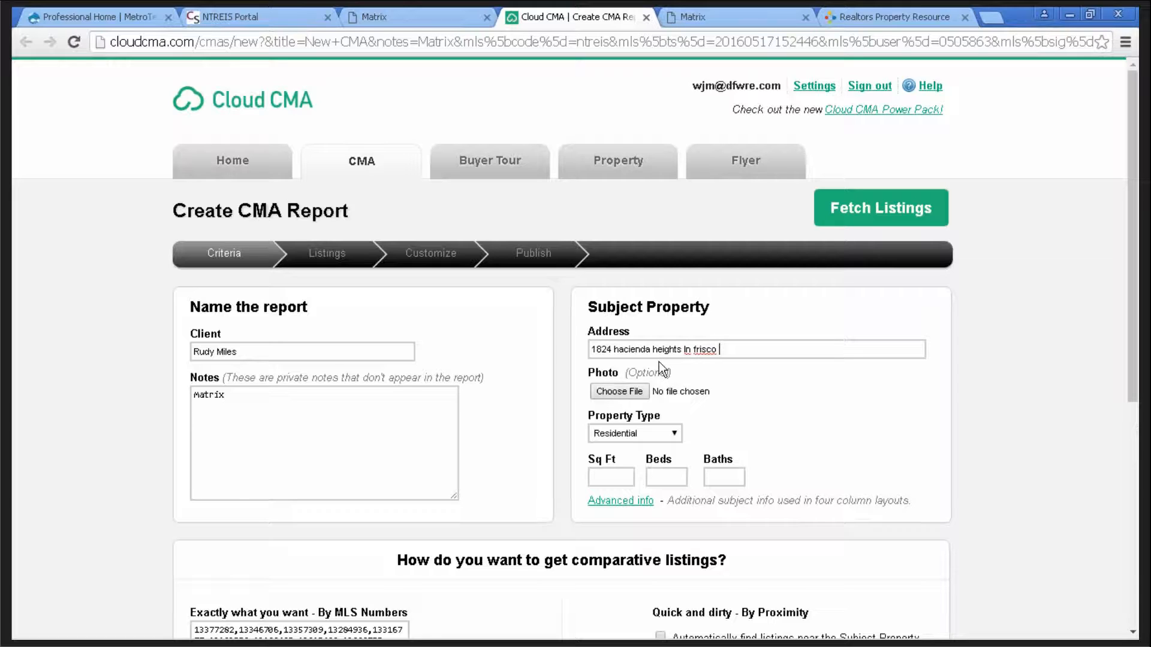
pyautogui.write('tx')
# - Enter 2350 sq ft, 2 beds and 3 baths, then review the pre-filled MLS numbers
pyautogui.click(608, 480)
pyautogui.write('2350')
pyautogui.click(682, 476)
pyautogui.write('2')
pyautogui.click(713, 481)
pyautogui.write('3')
pyautogui.scroll(-3, 839, 387)
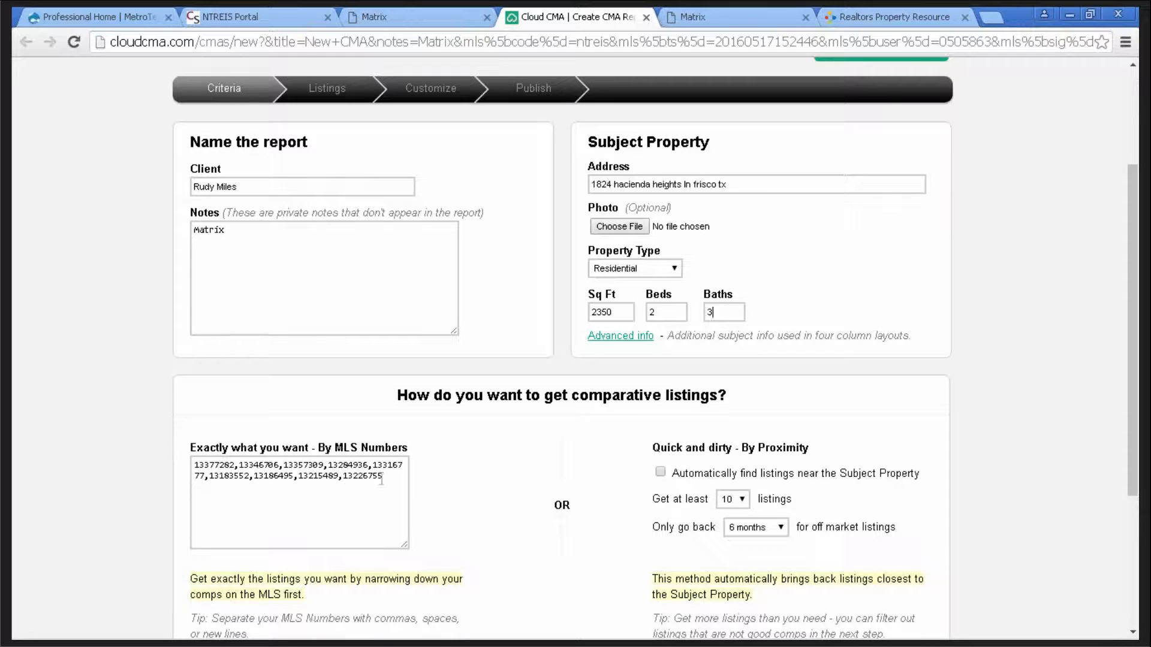
pyautogui.moveTo(384, 477); pyautogui.dragTo(195, 460)
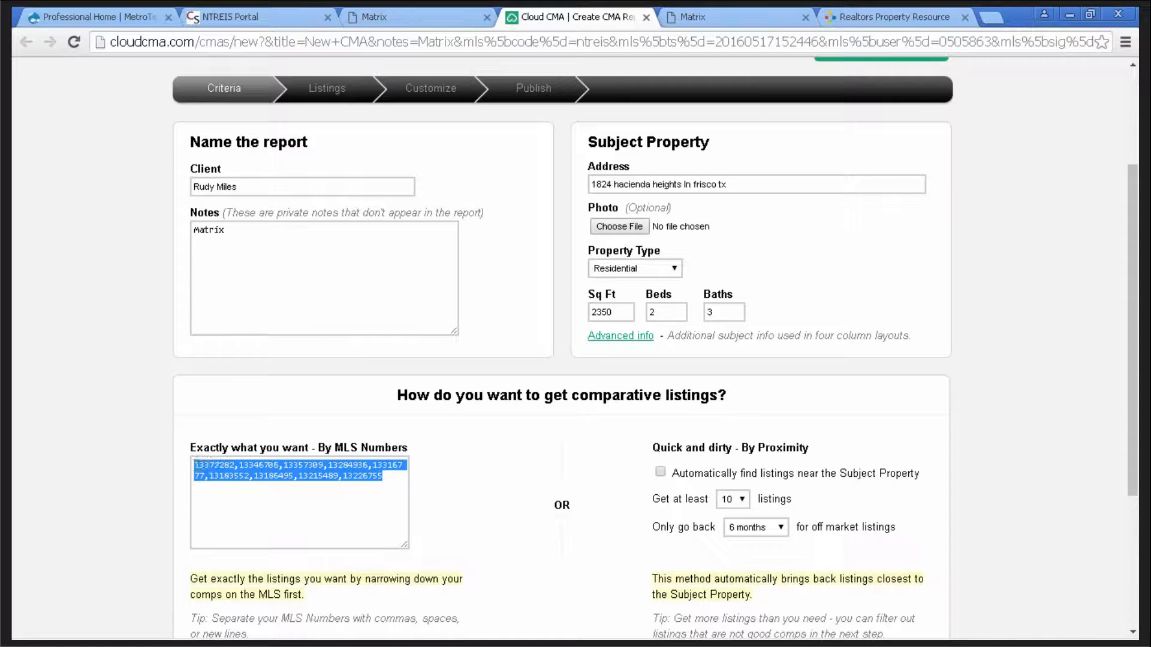
pyautogui.click(382, 477)
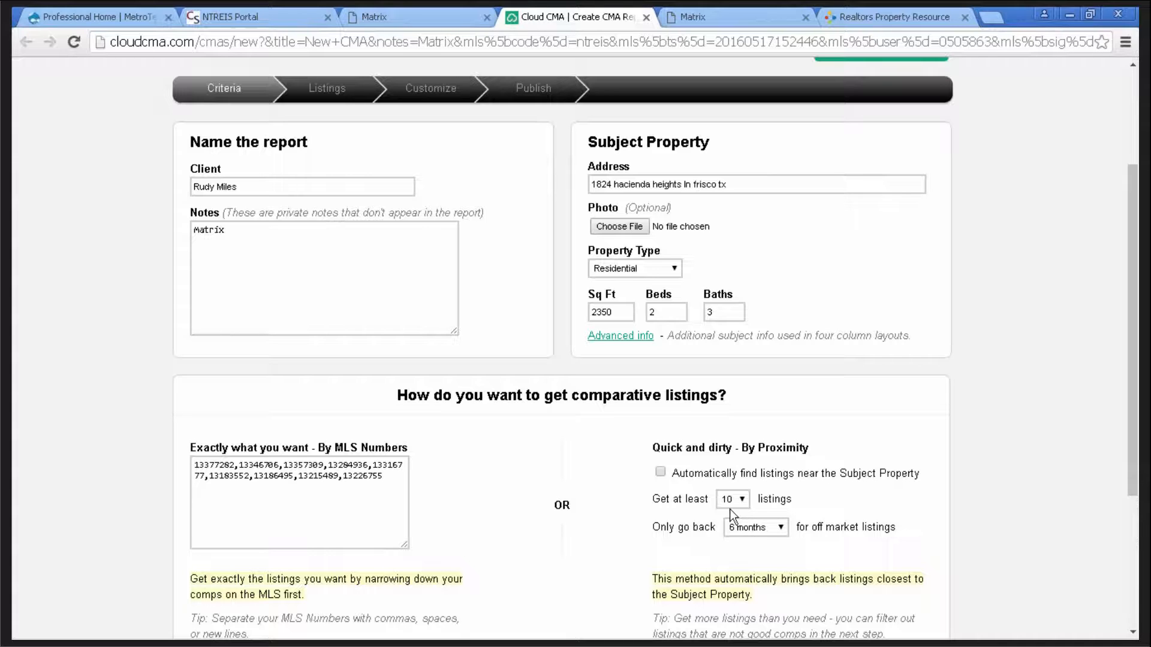
pyautogui.scroll(-1, 973, 430)
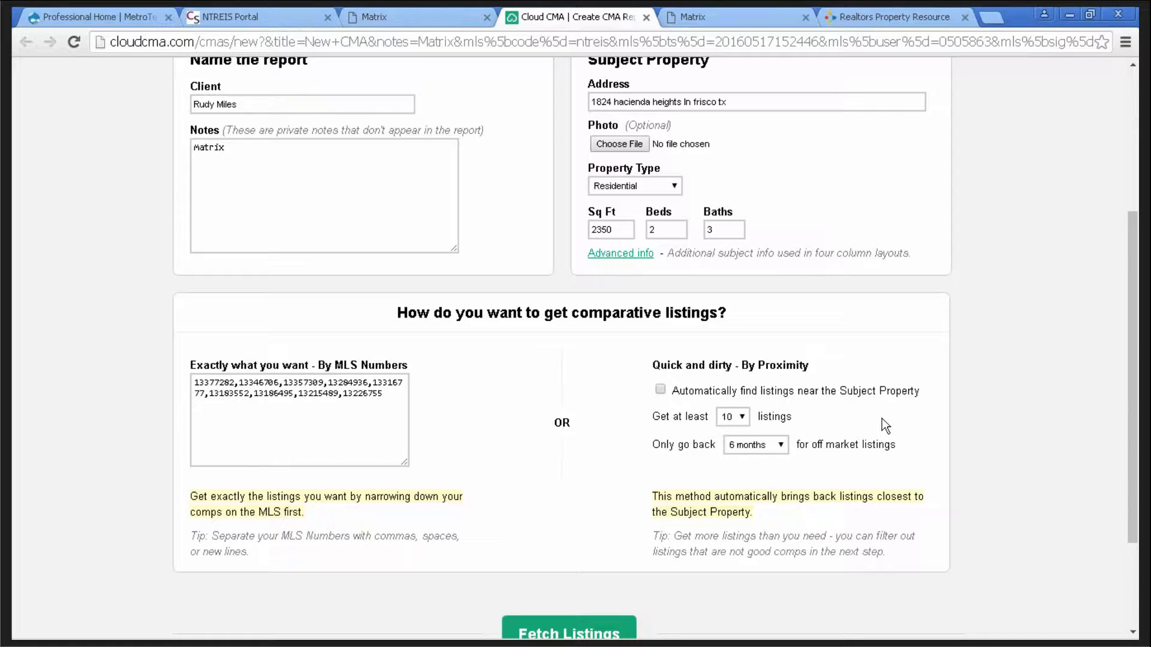
pyautogui.scroll(-1, 883, 419)
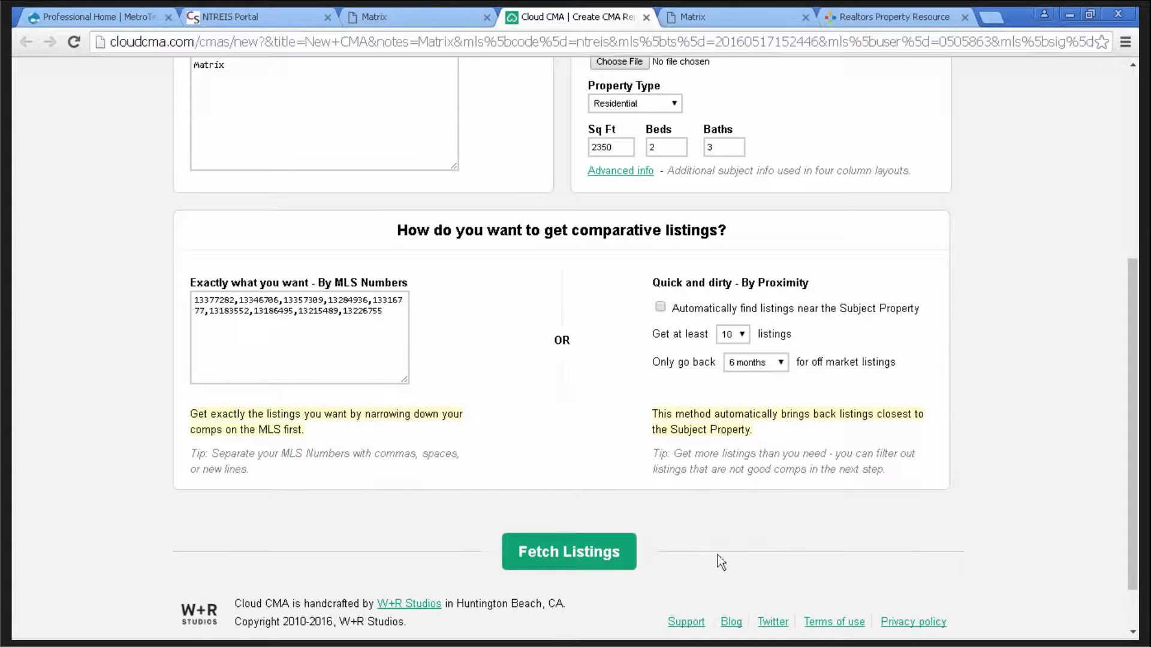
pyautogui.click(562, 561)
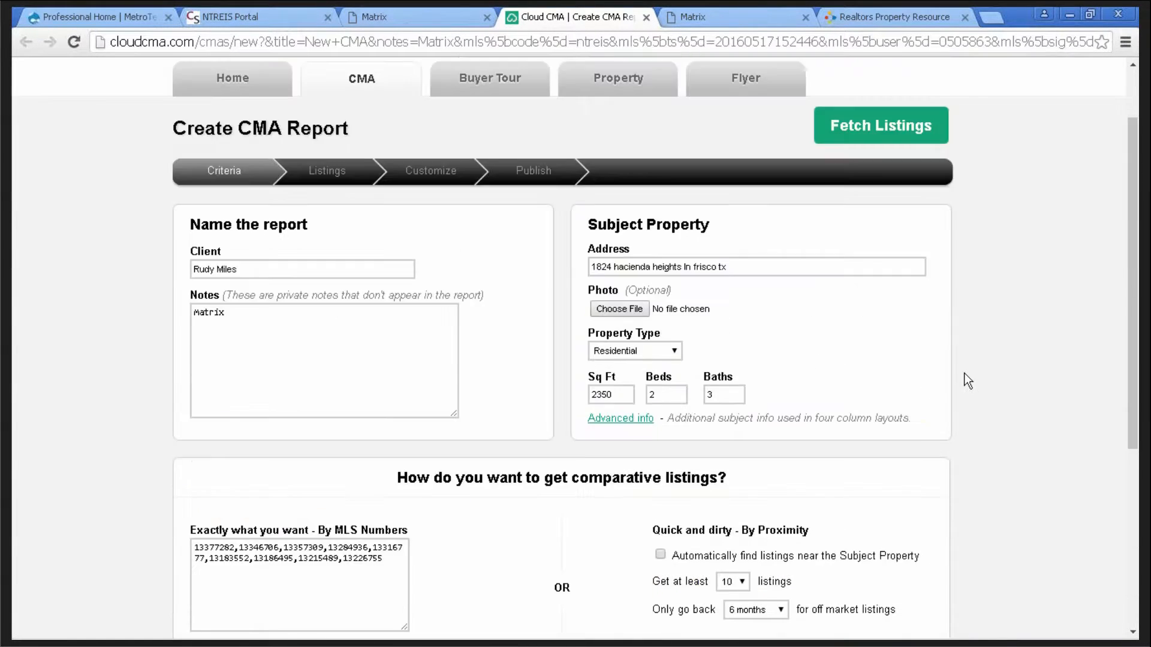
pyautogui.scroll(1, 964, 373)
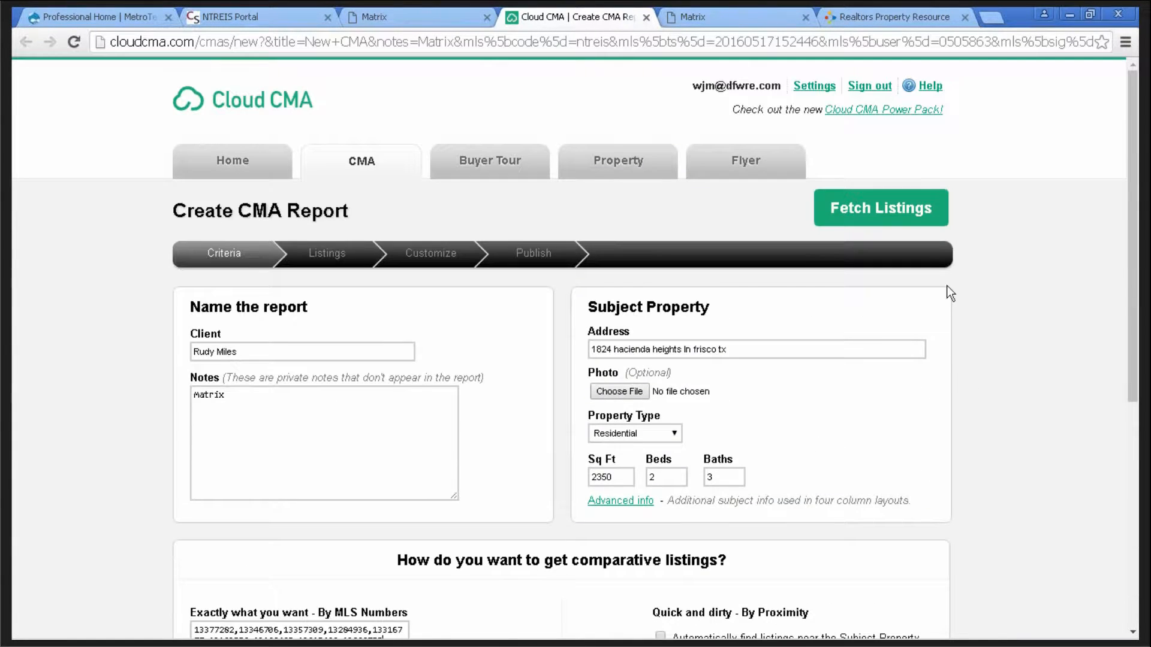
# - Fetch the comparables and look over the 4 active, 1 pending and 4 sold listings
pyautogui.click(886, 214)
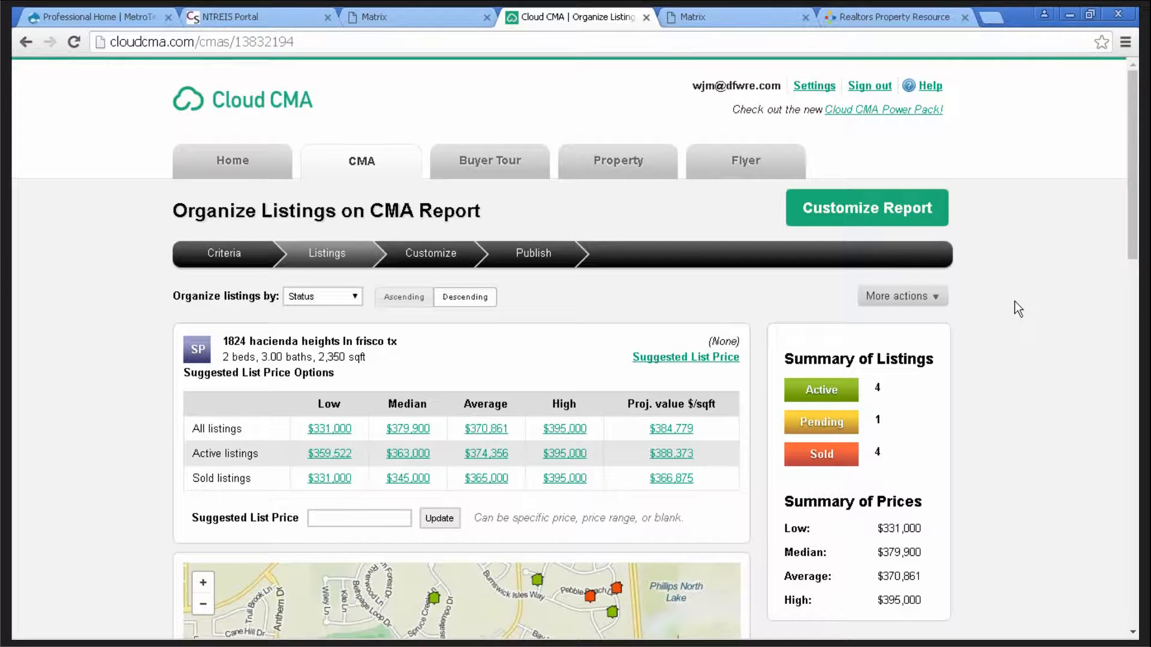
pyautogui.scroll(-1, 1014, 301)
pyautogui.scroll(-3, 1014, 301)
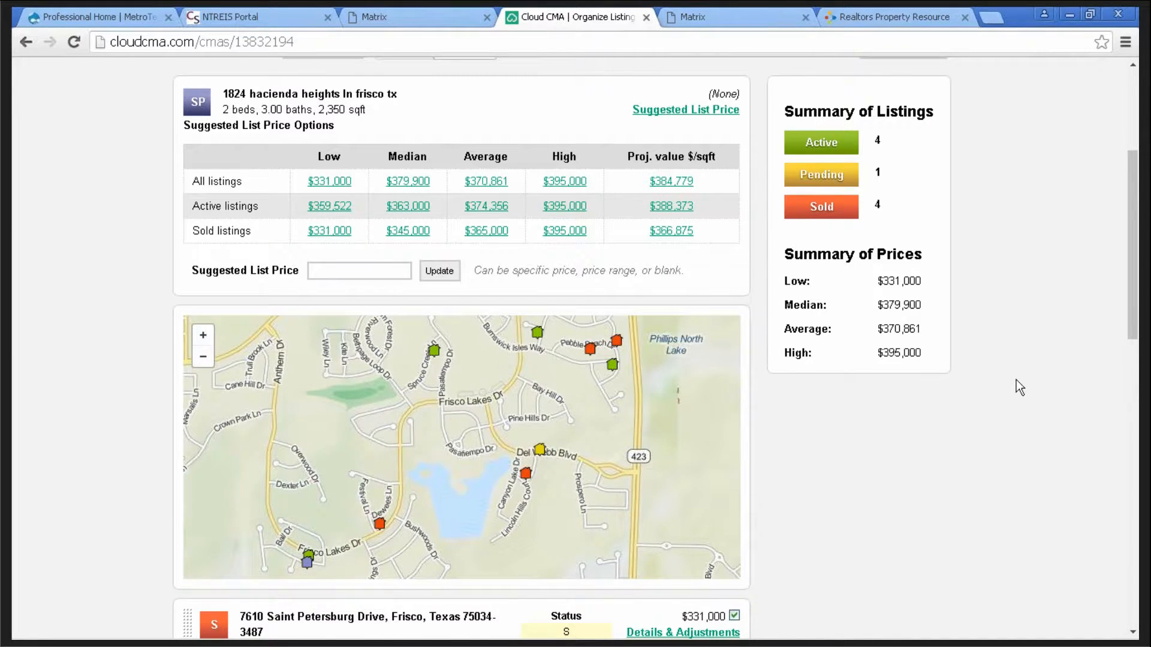
pyautogui.scroll(-1, 1016, 379)
pyautogui.scroll(-2, 1016, 379)
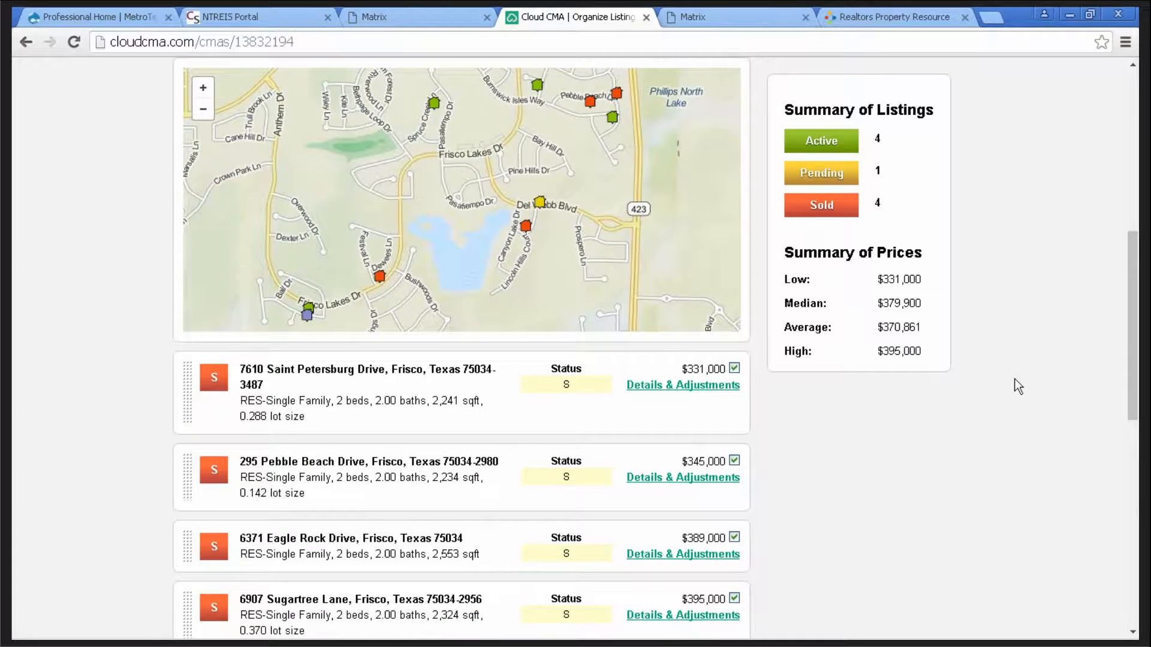
pyautogui.scroll(-1, 1017, 387)
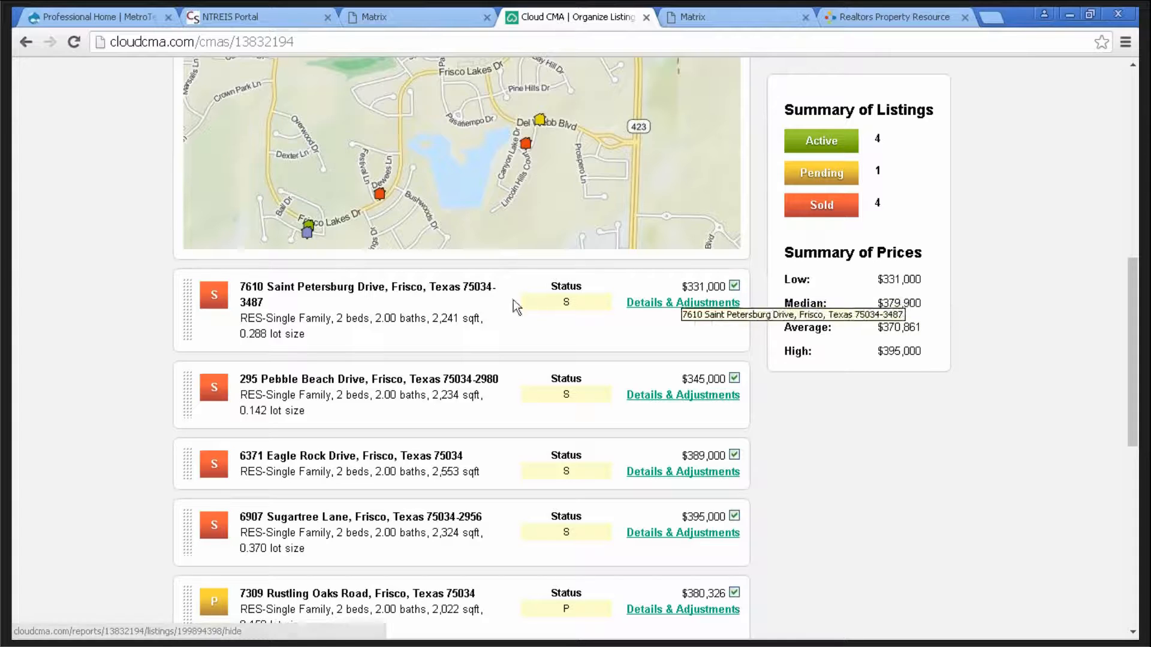
pyautogui.click(734, 287)
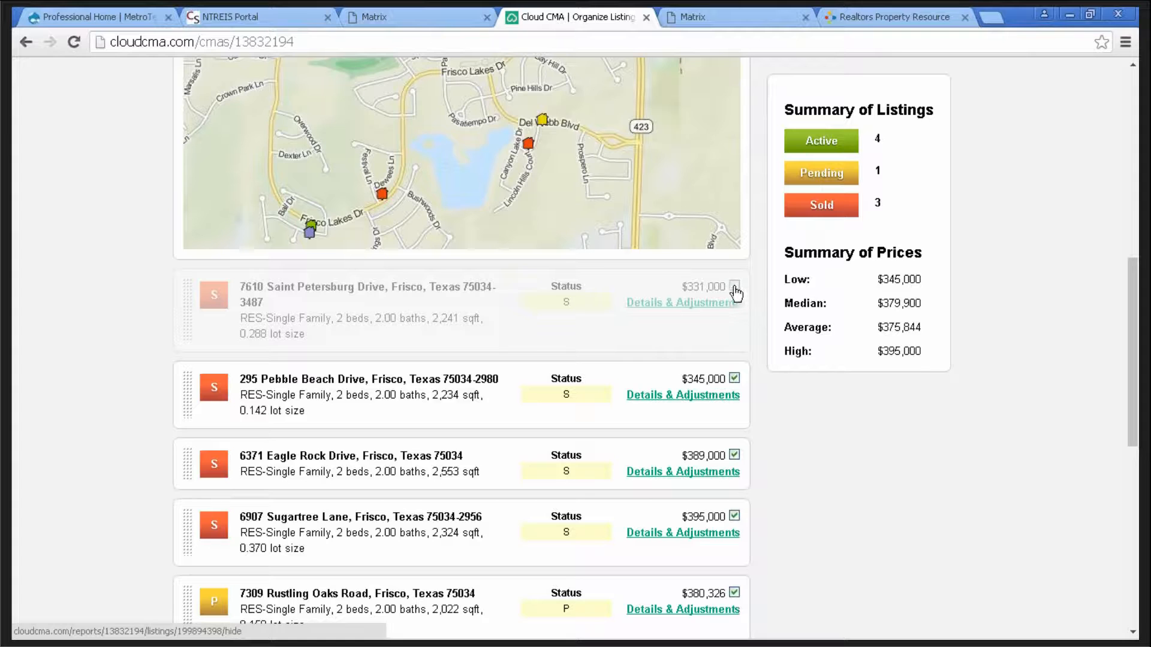
pyautogui.click(734, 287)
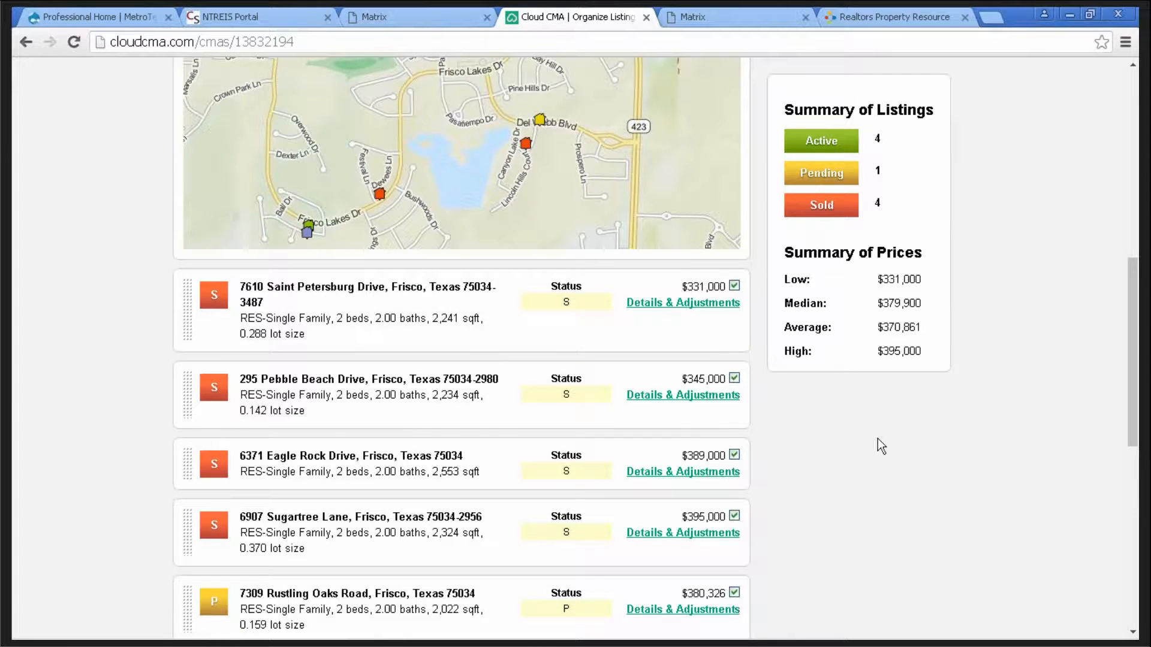
pyautogui.scroll(-4, 878, 440)
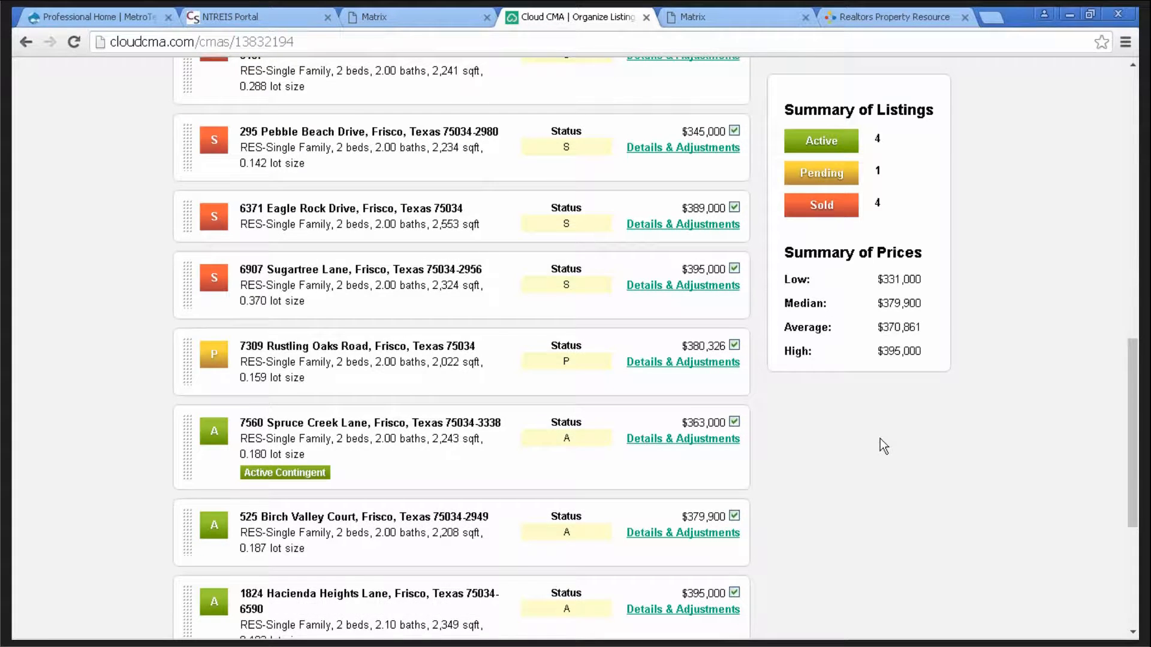
pyautogui.scroll(-1, 879, 439)
pyautogui.scroll(-3, 880, 437)
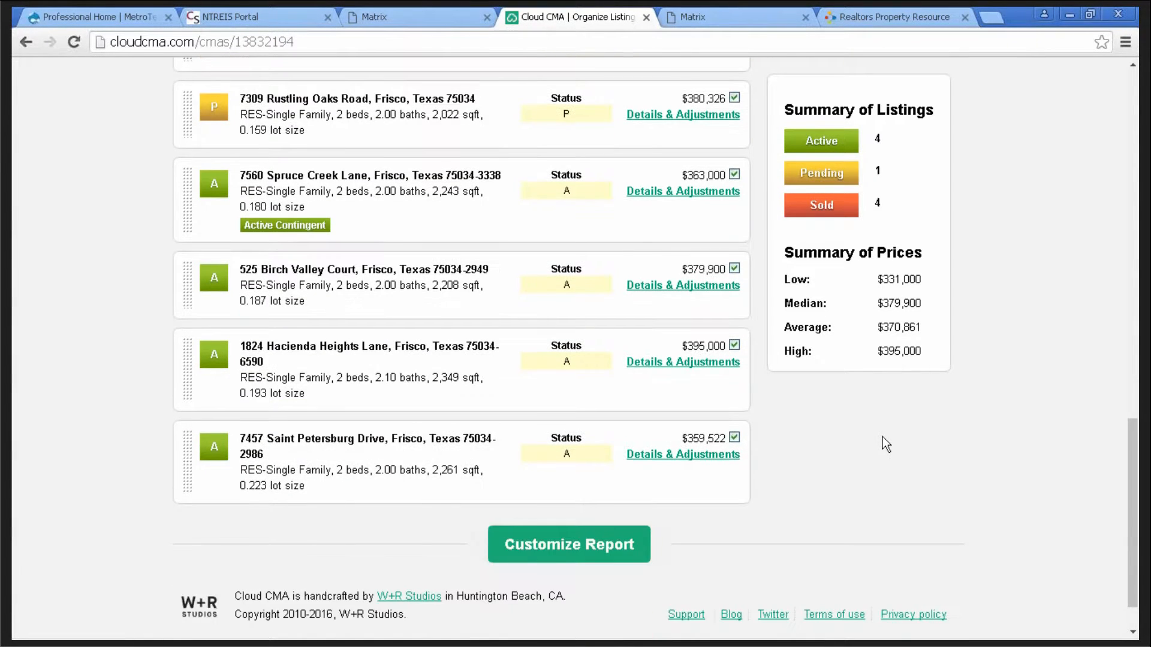
pyautogui.scroll(-1, 883, 436)
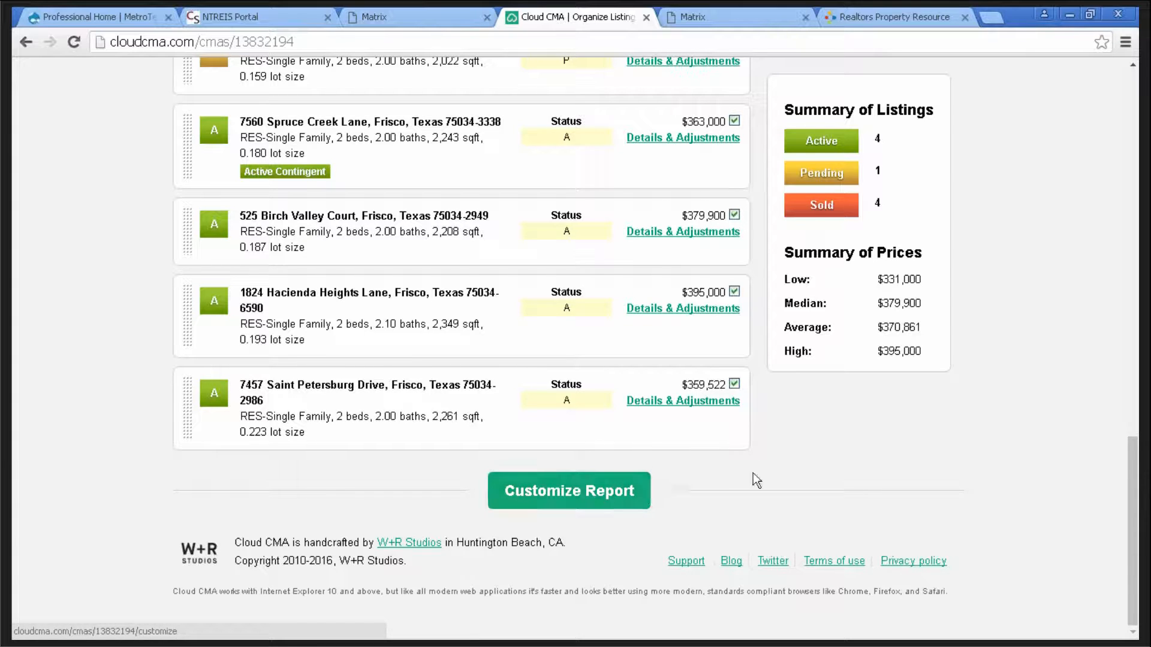
pyautogui.scroll(20, 987, 391)
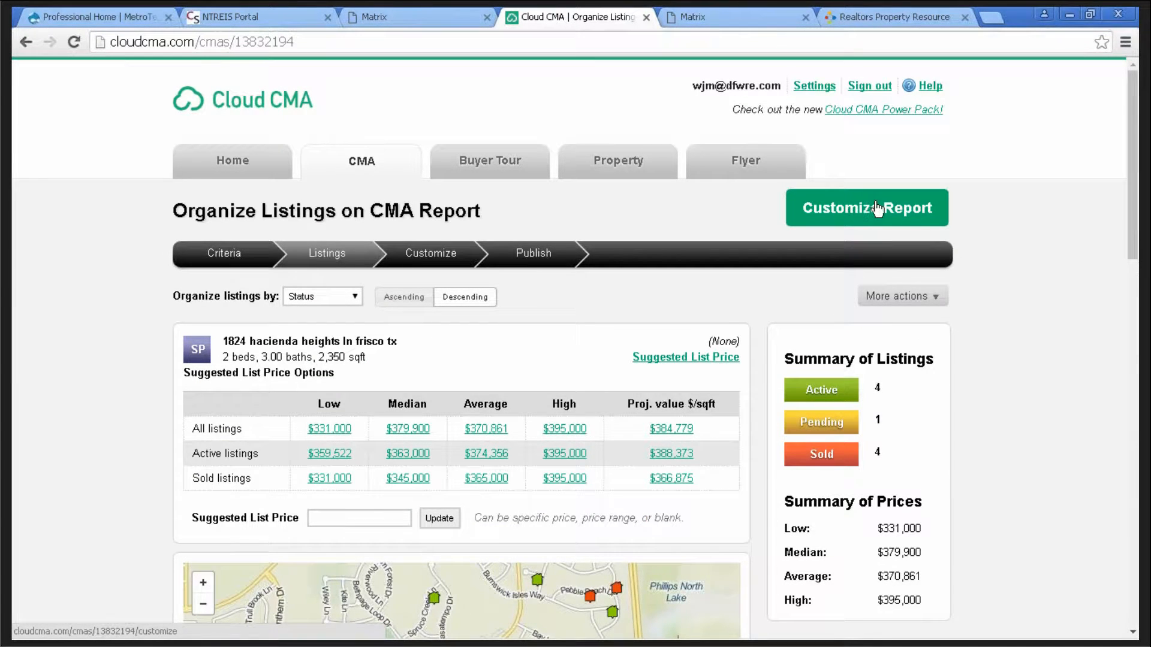
pyautogui.click(861, 205)
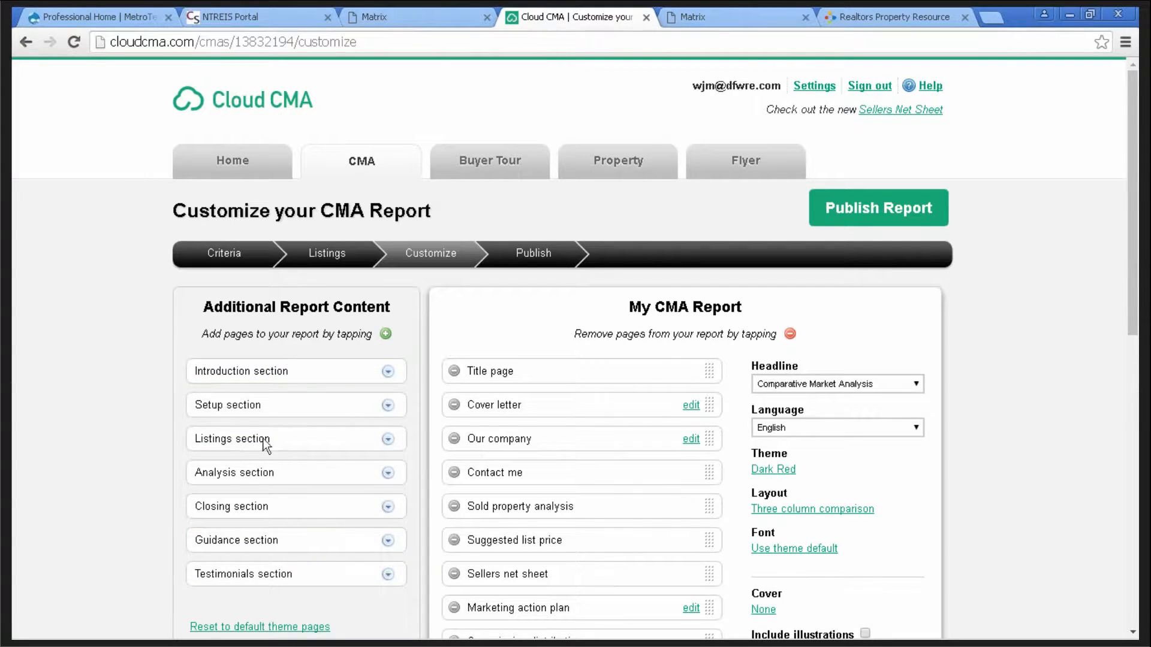
pyautogui.click(388, 406)
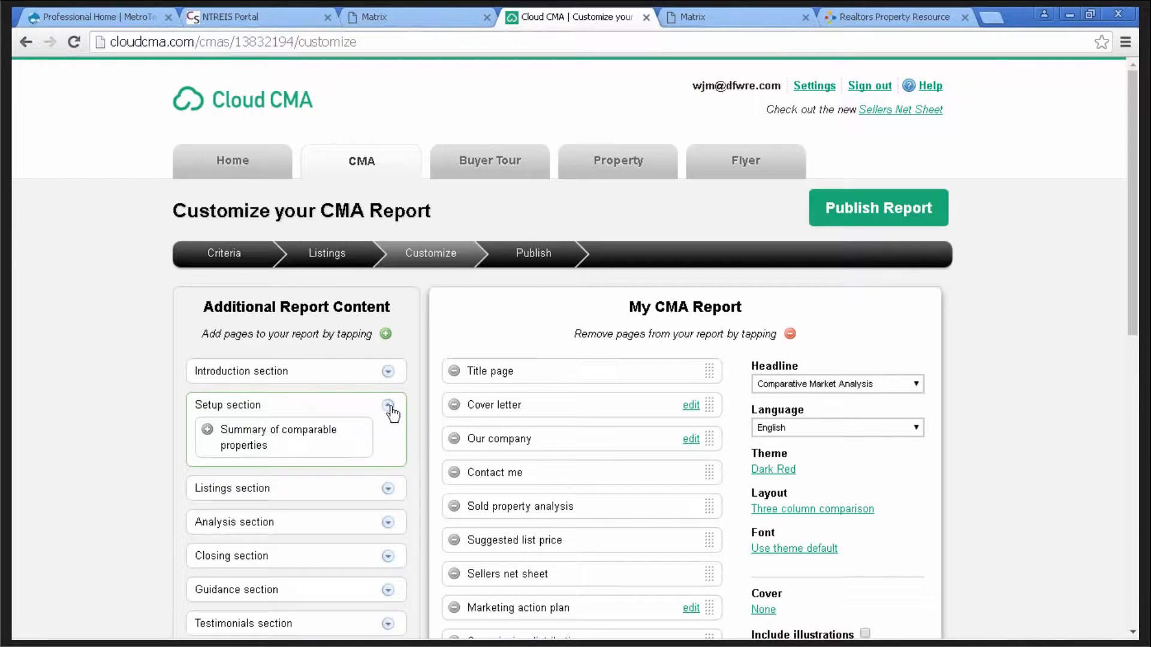
pyautogui.click(390, 407)
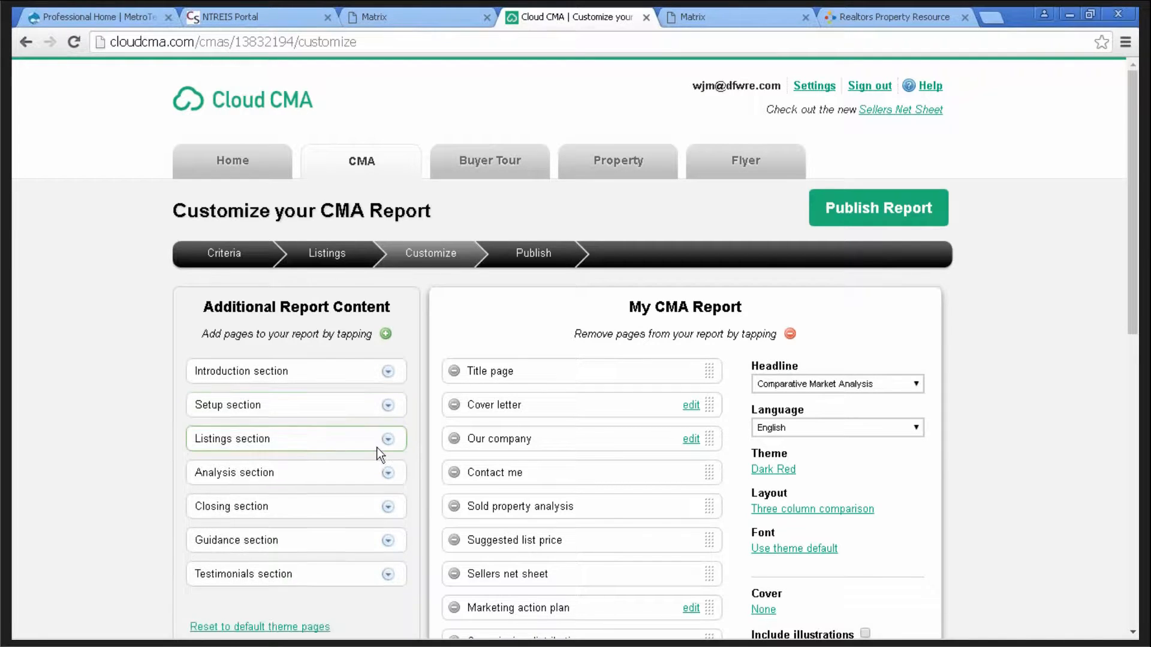
pyautogui.click(391, 474)
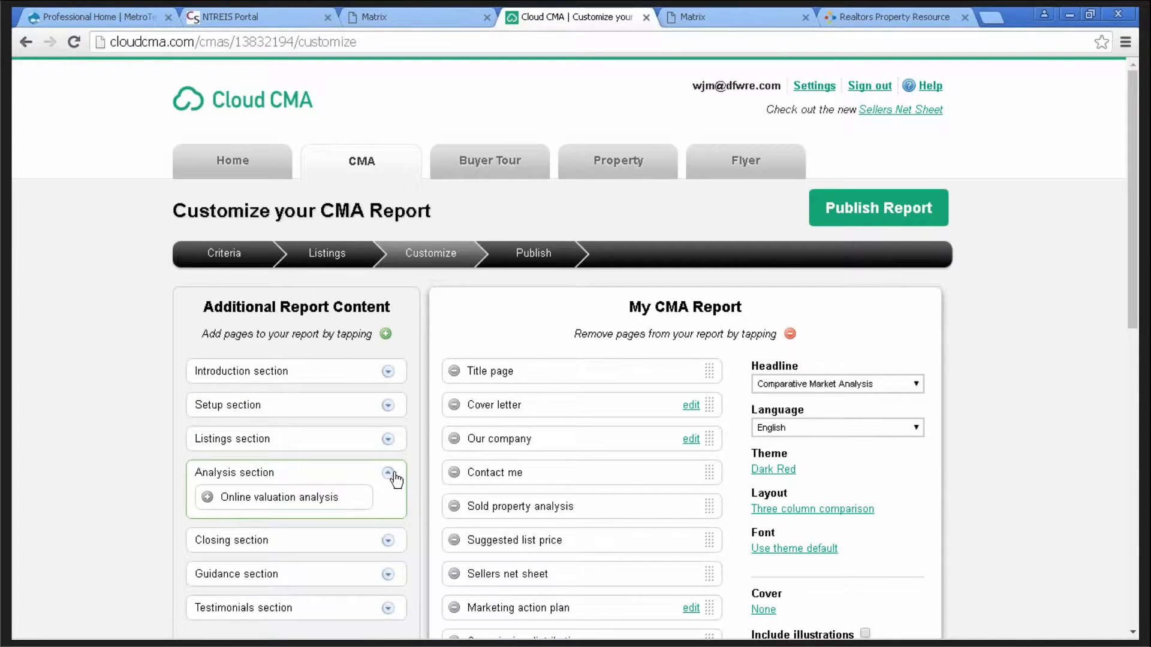
pyautogui.click(390, 474)
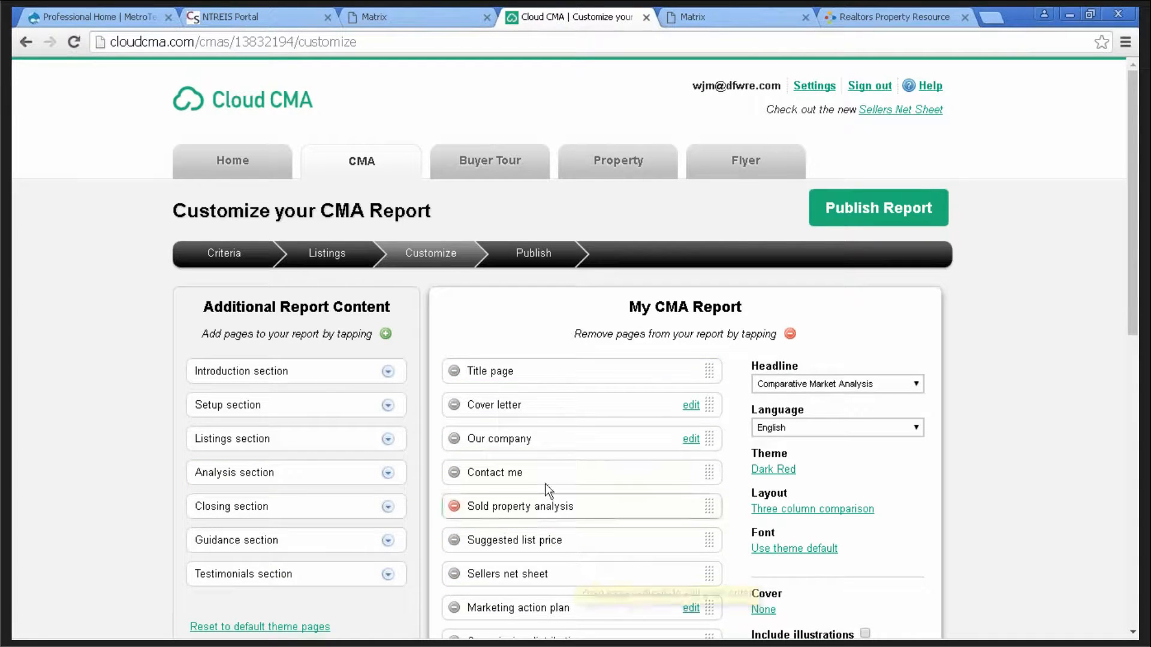
pyautogui.scroll(-3, 1013, 437)
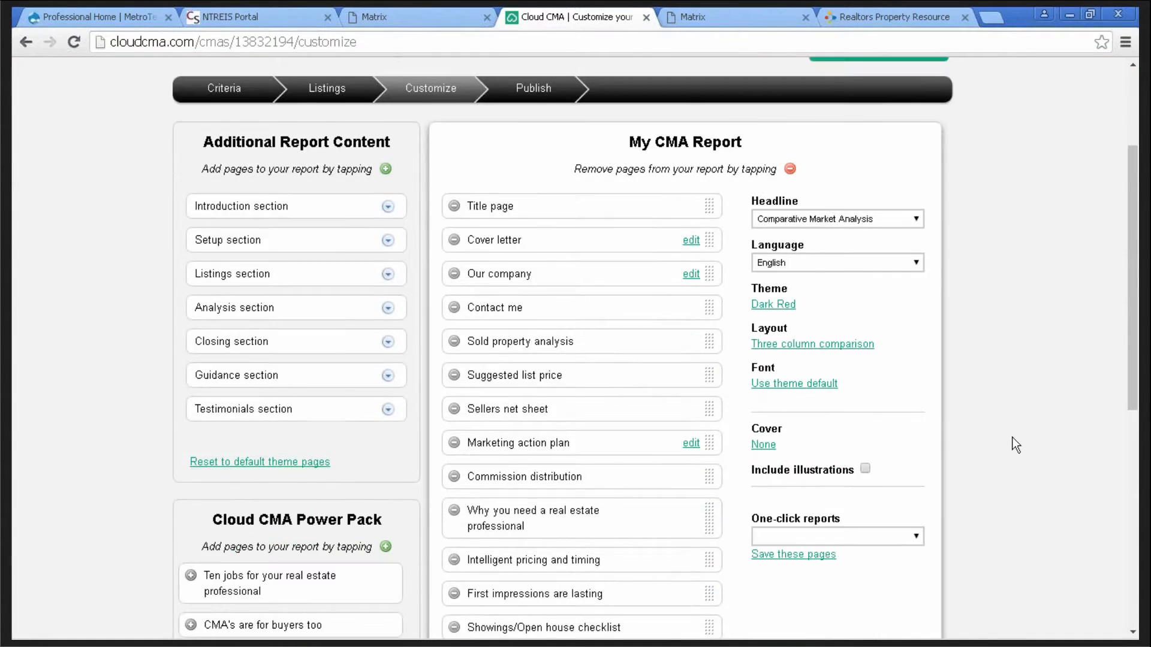
pyautogui.scroll(-5, 1007, 441)
pyautogui.scroll(7, 1001, 447)
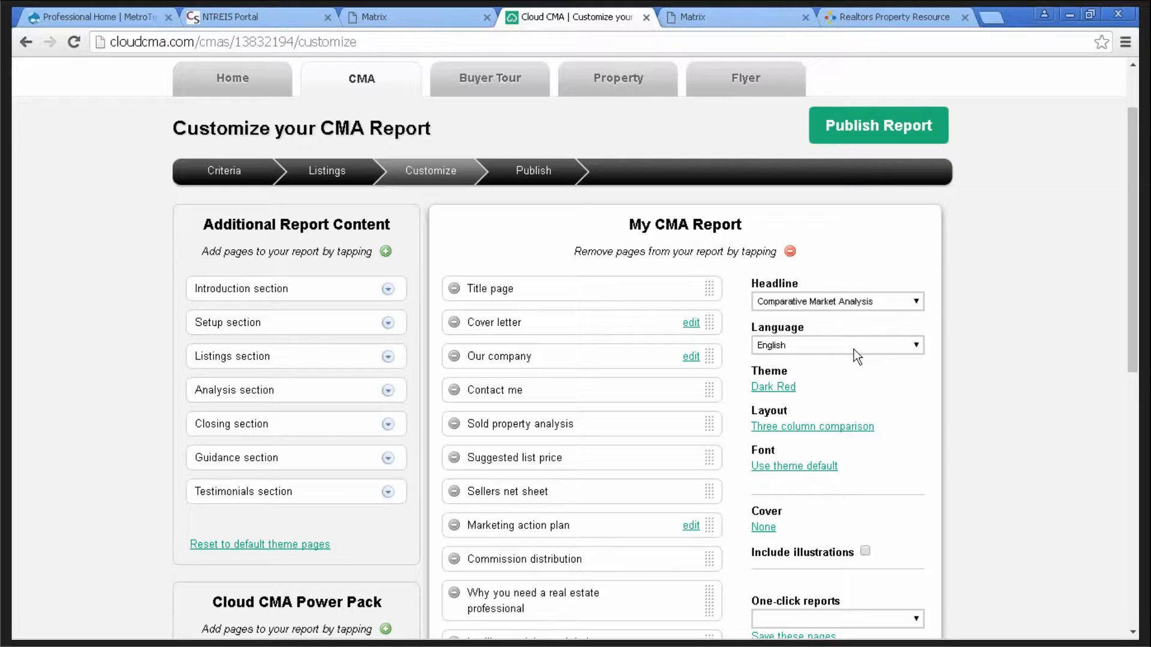
# - Keep the report language as English and drop Marketing action plan from the report
pyautogui.click(917, 344)
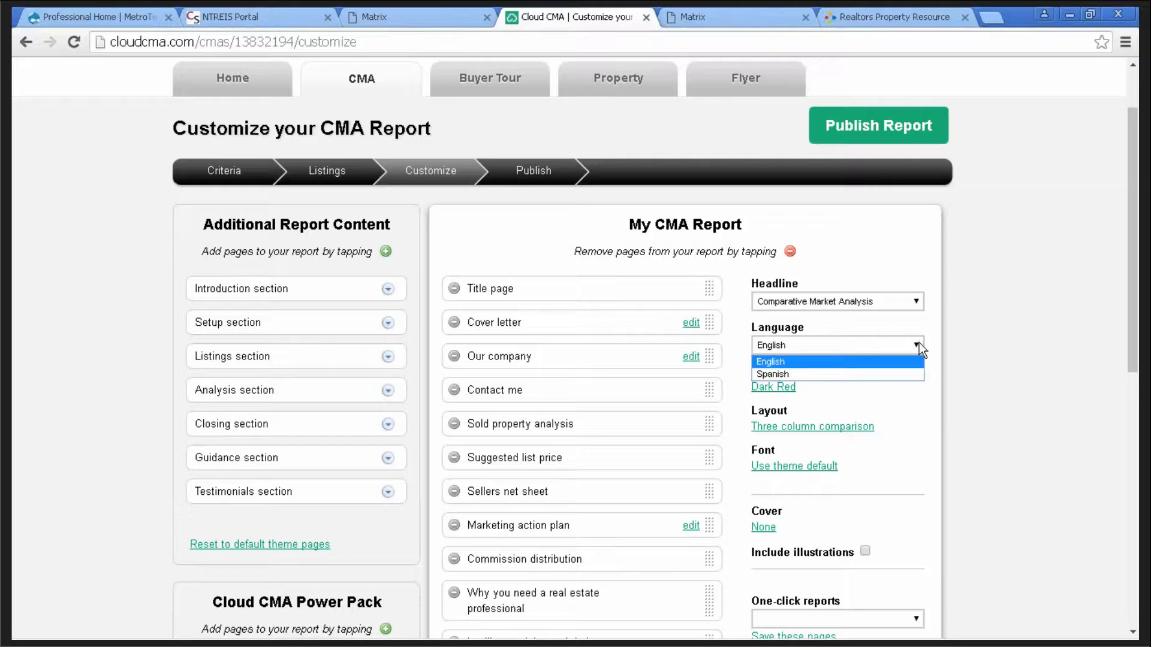
pyautogui.click(917, 345)
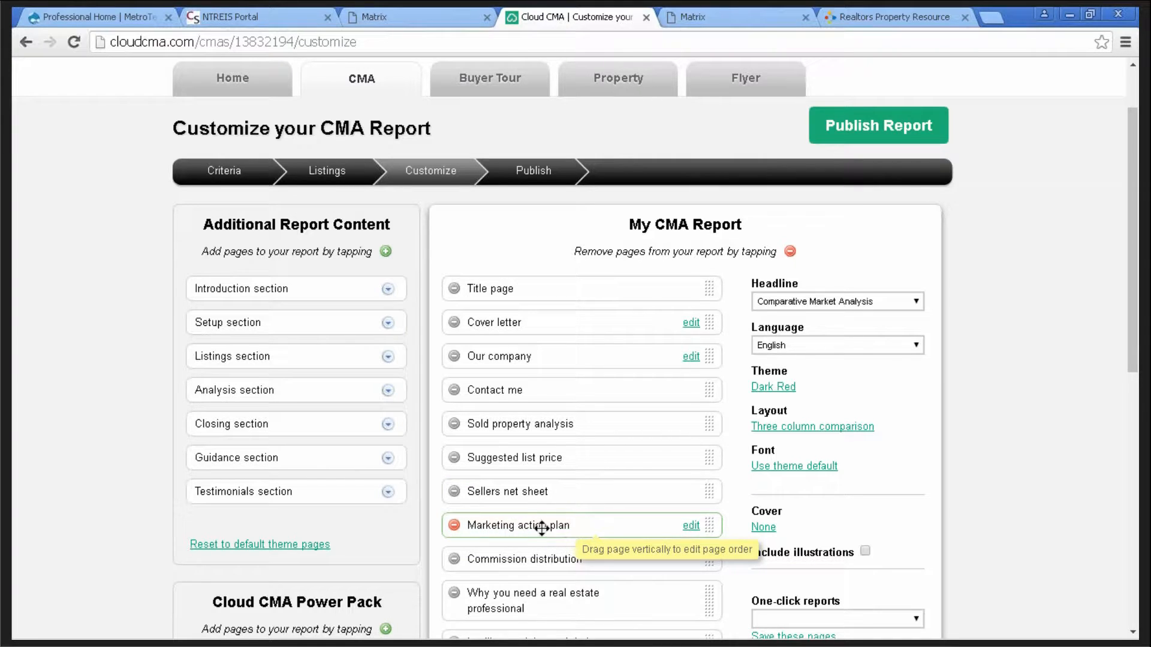
pyautogui.click(454, 526)
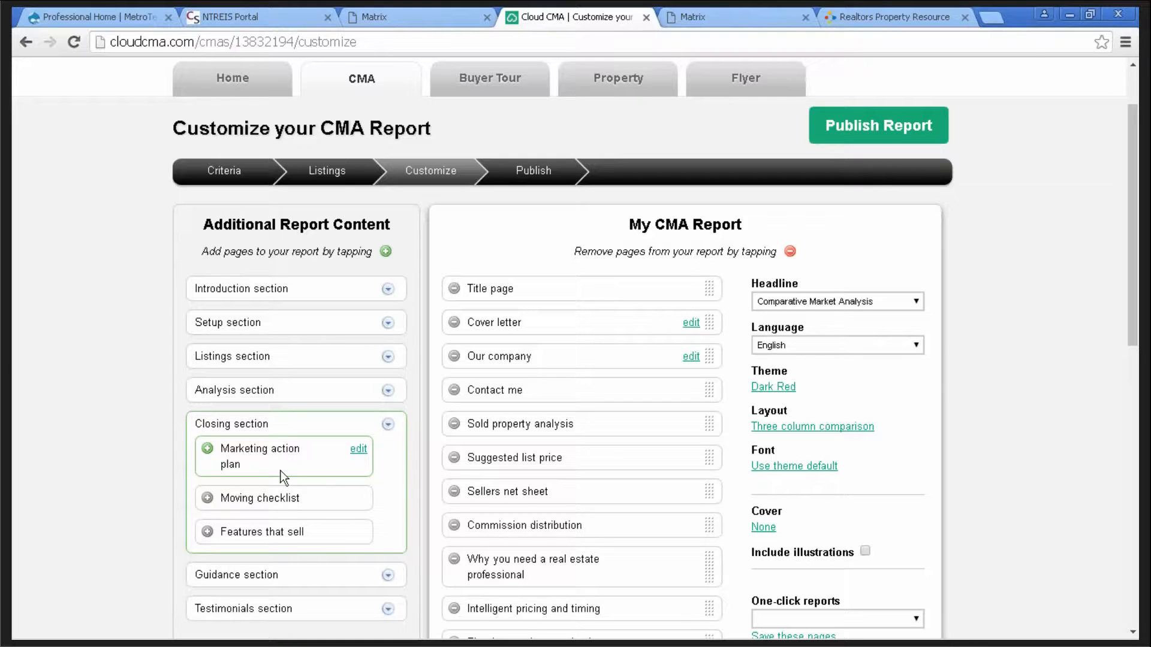
# - Add Moving checklist and put Marketing action plan back after Sellers net sheet
pyautogui.click(208, 498)
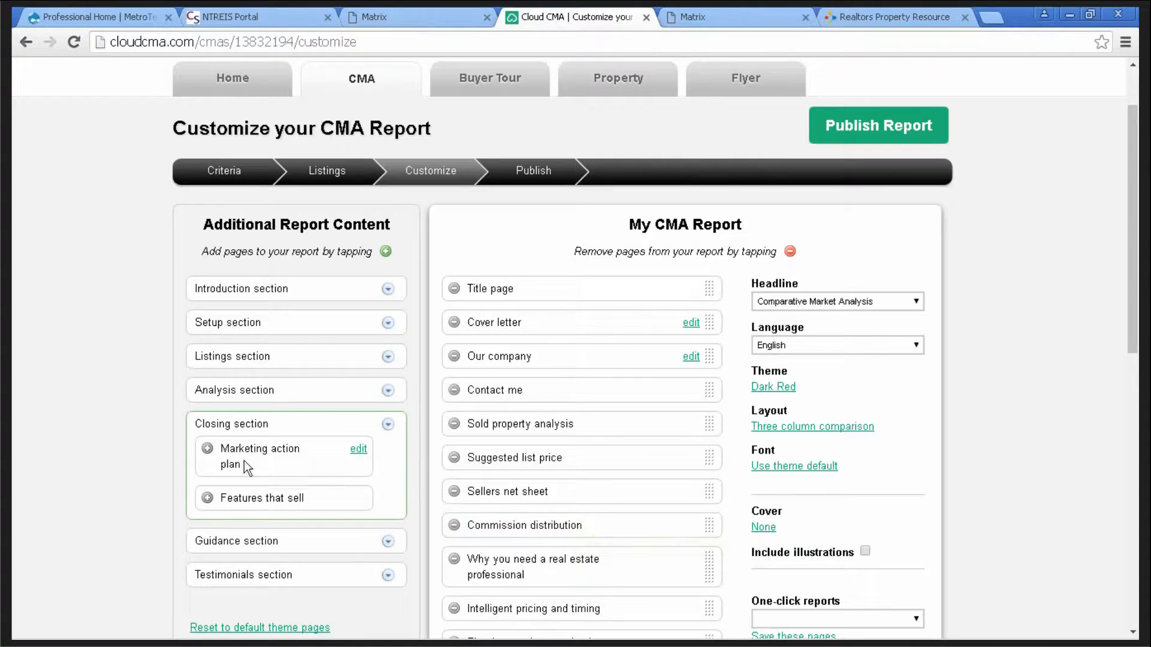
pyautogui.click(208, 449)
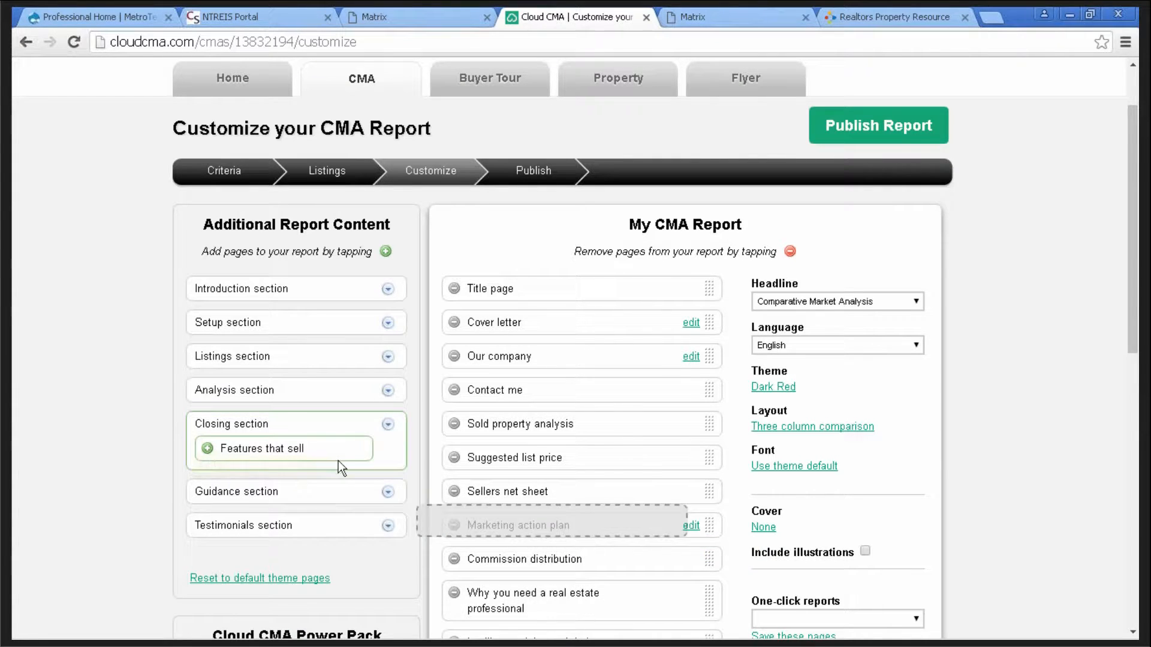
pyautogui.scroll(-2, 606, 479)
pyautogui.scroll(-1, 605, 478)
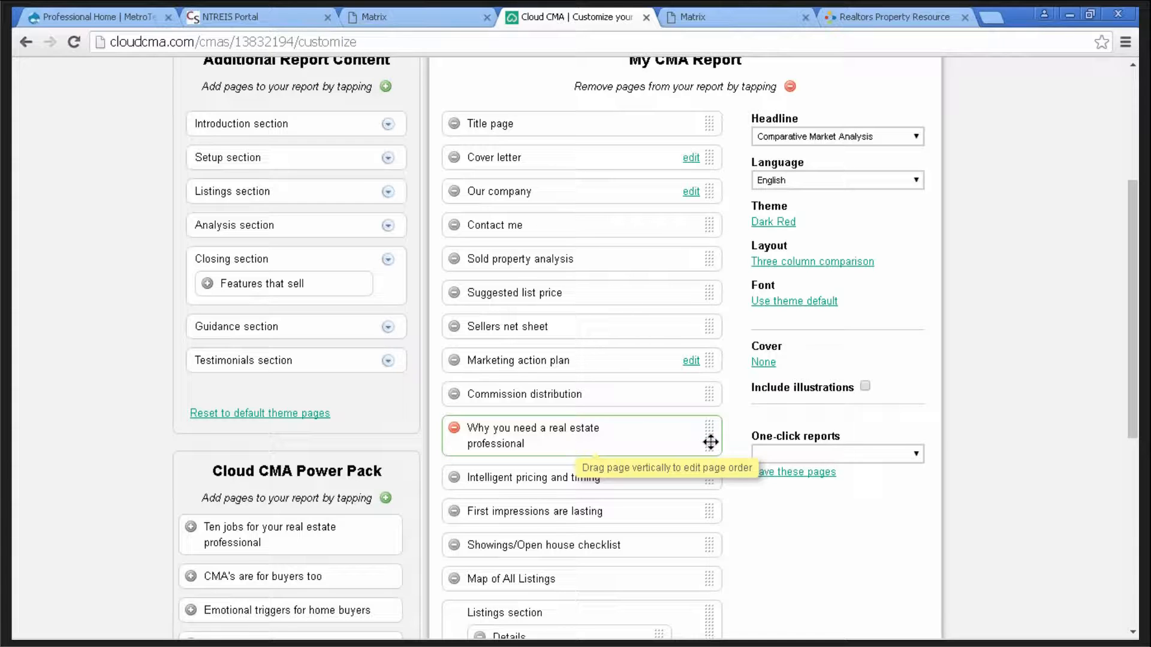
# - Move Why you need a real estate professional below Intelligent pricing and timing, then edit Cover letter
pyautogui.moveTo(711, 442); pyautogui.dragTo(715, 274)
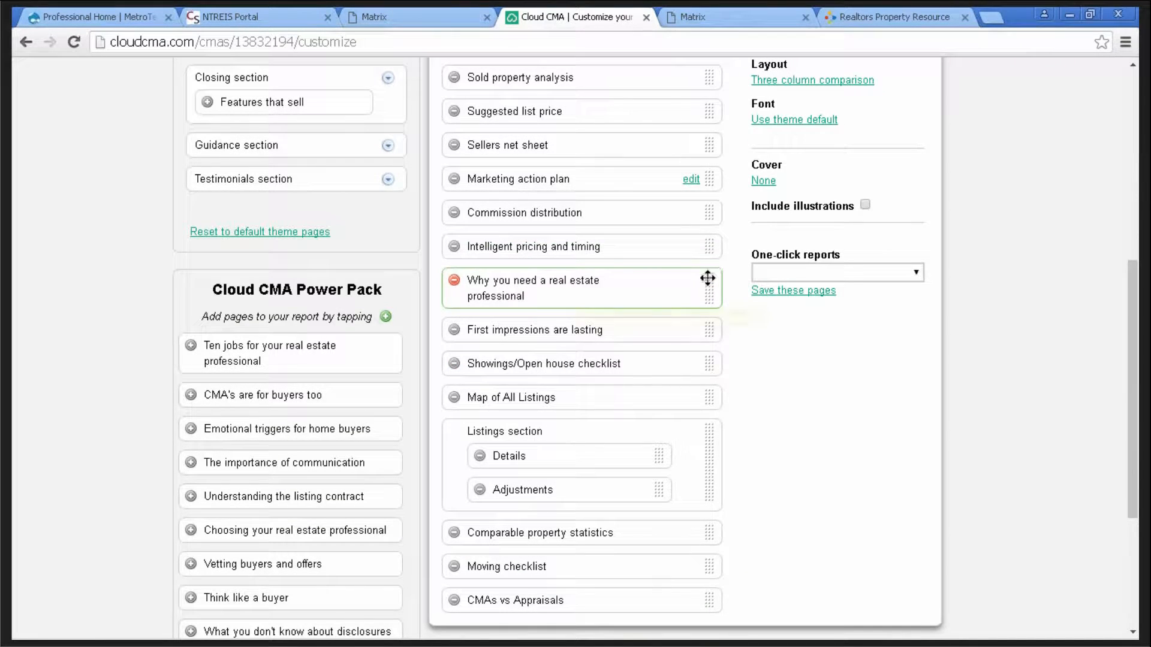
pyautogui.scroll(2, 732, 189)
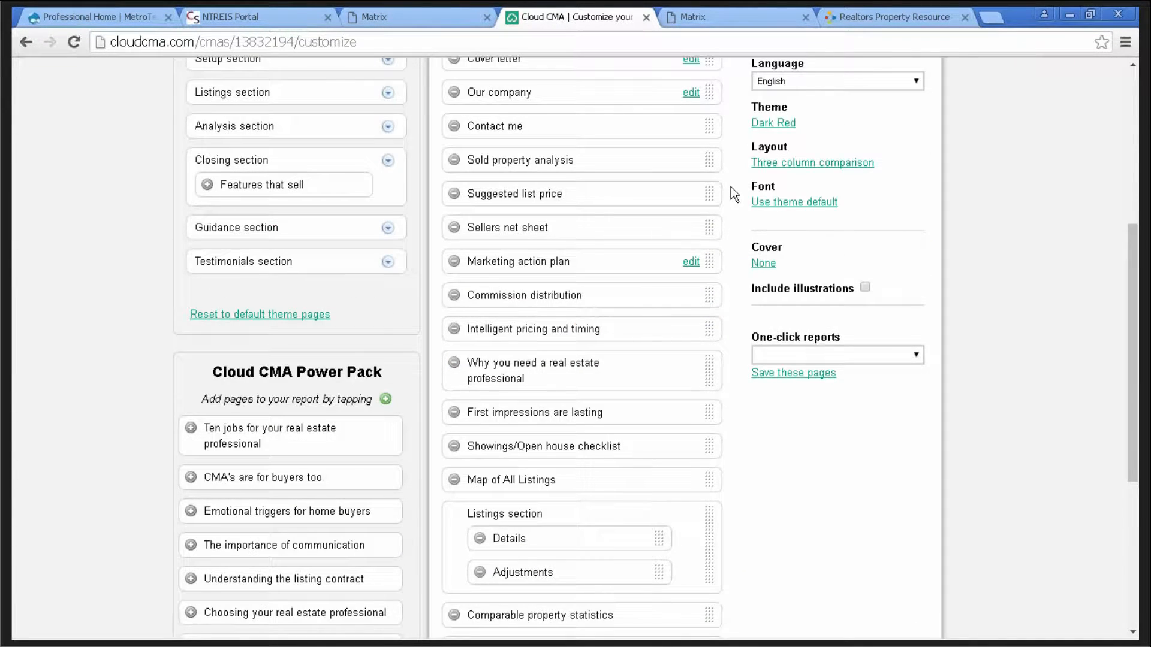
pyautogui.scroll(2, 732, 186)
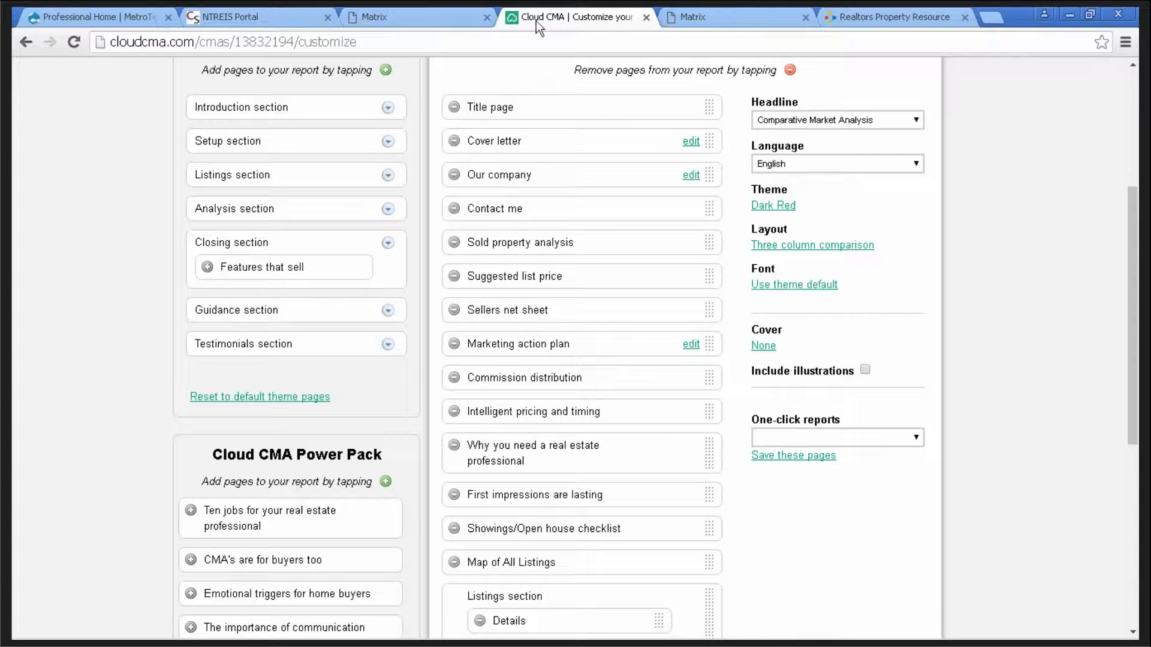
pyautogui.click(691, 142)
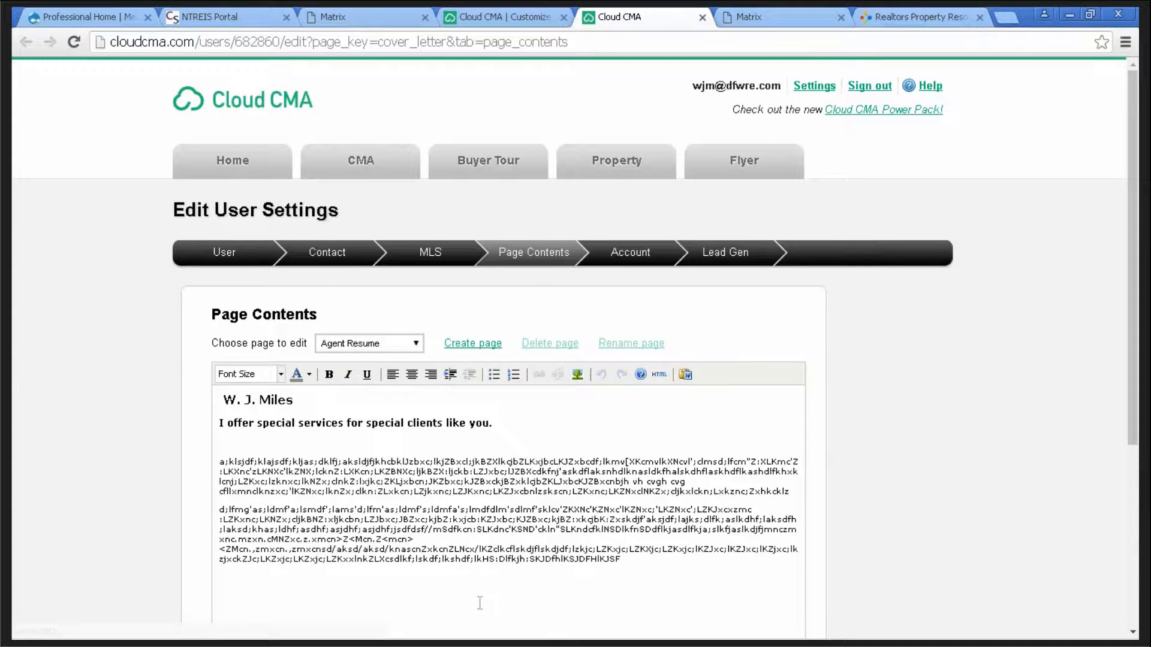
# - Append sample text to the end of the page contents and save the changes
pyautogui.click(645, 562)
pyautogui.write('dflksd;lfkj;sdlkjf;lksjdf;l')
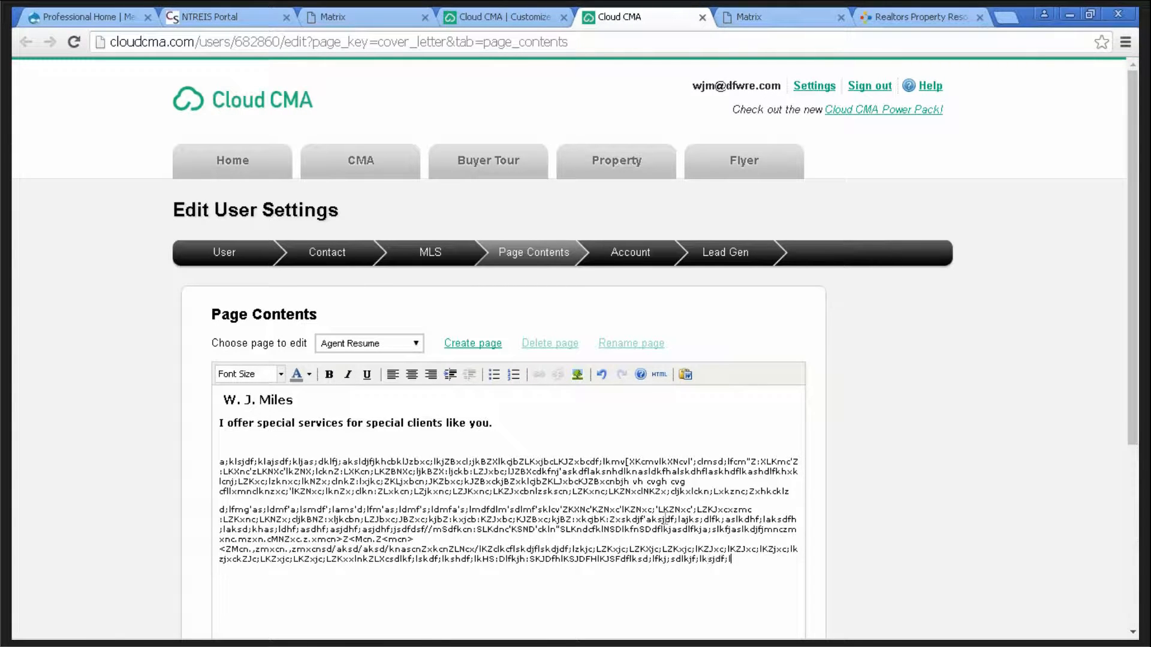
pyautogui.write('ksjdf;lkjsd;flkjsd;lfkj;slkdjf;lskdjf;lsk')
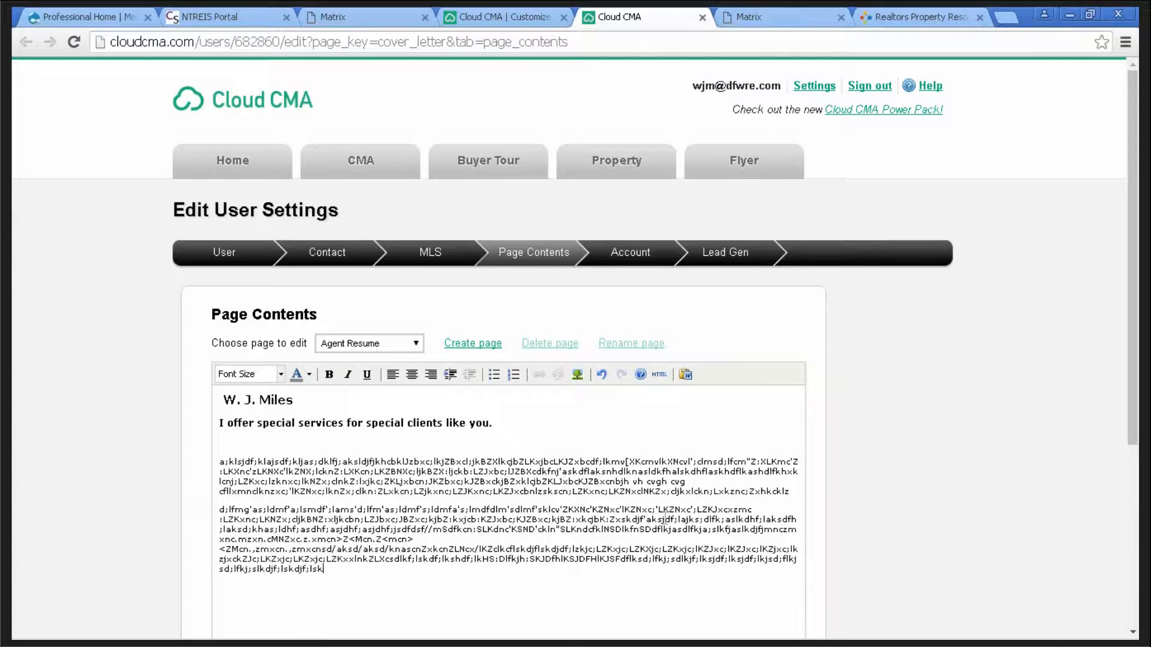
pyautogui.write('djf;lksdf')
pyautogui.scroll(-4, 898, 443)
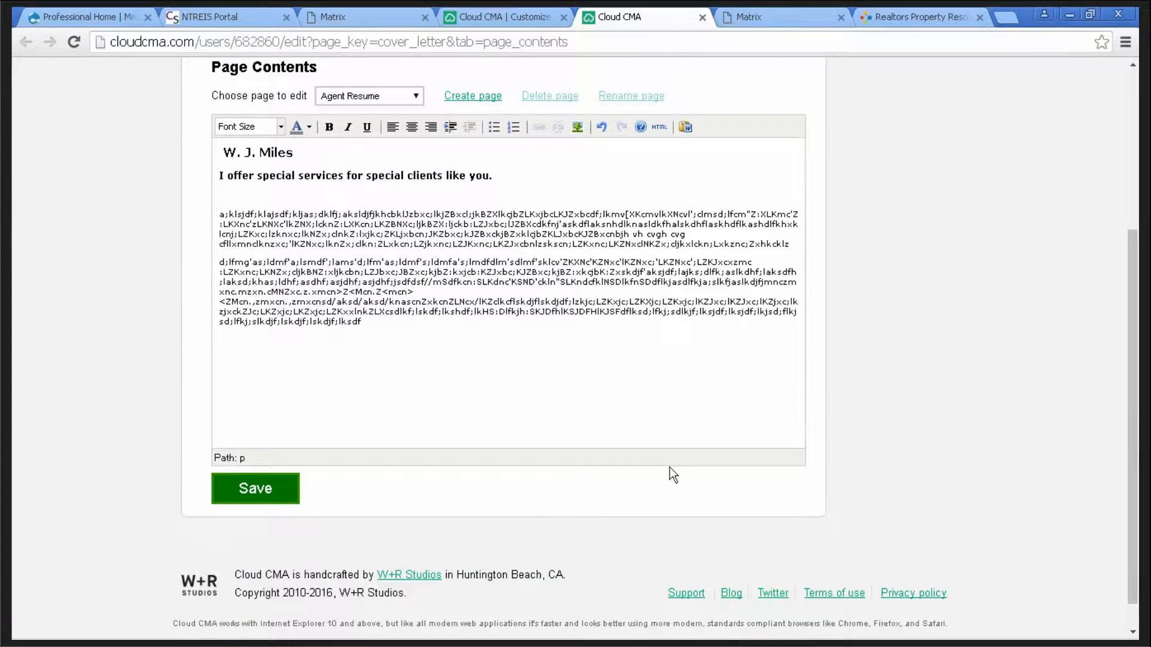
pyautogui.click(246, 500)
pyautogui.click(275, 489)
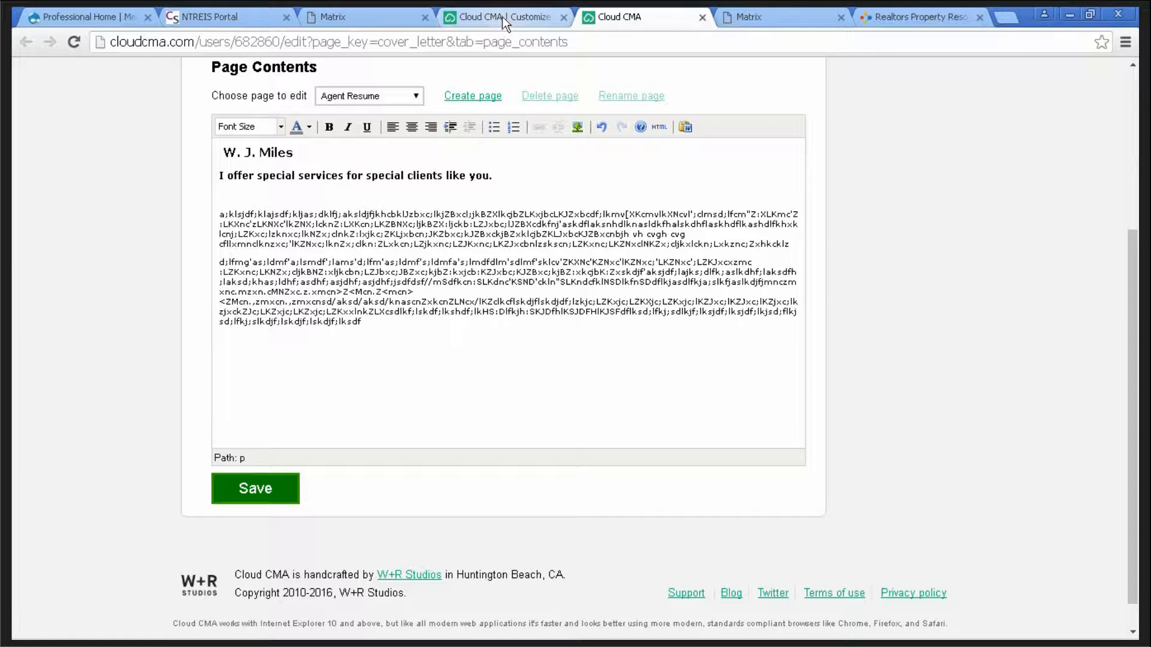
# - Close the editor tab and set the report headline to Quick CMA, keeping English
pyautogui.click(702, 17)
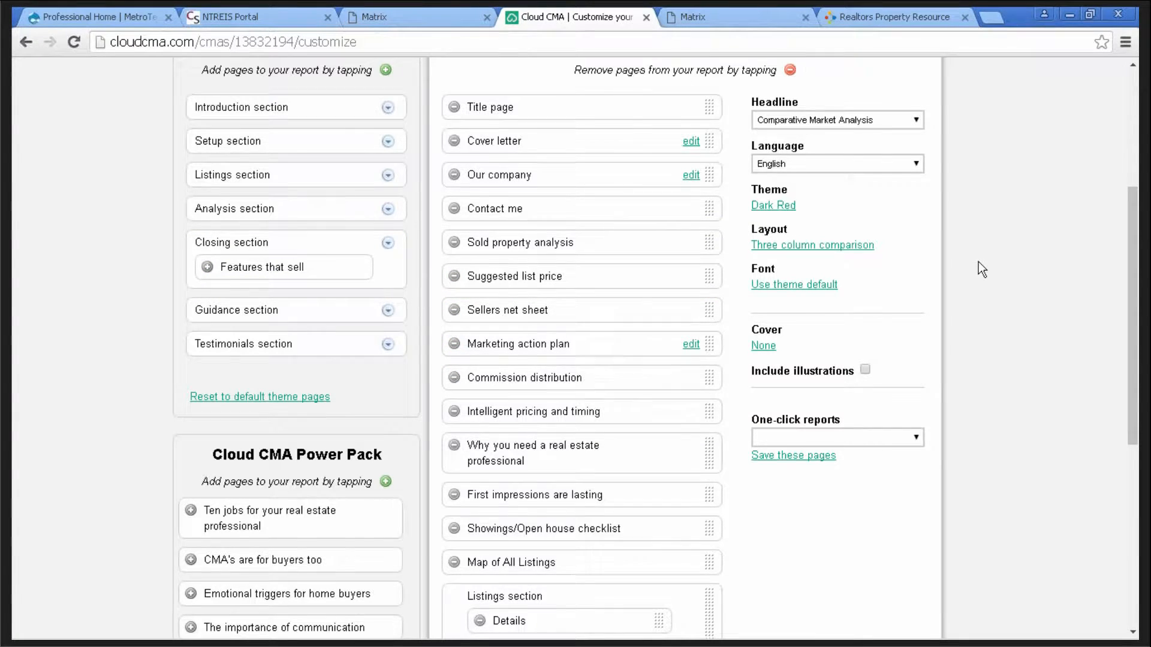
pyautogui.scroll(3, 978, 261)
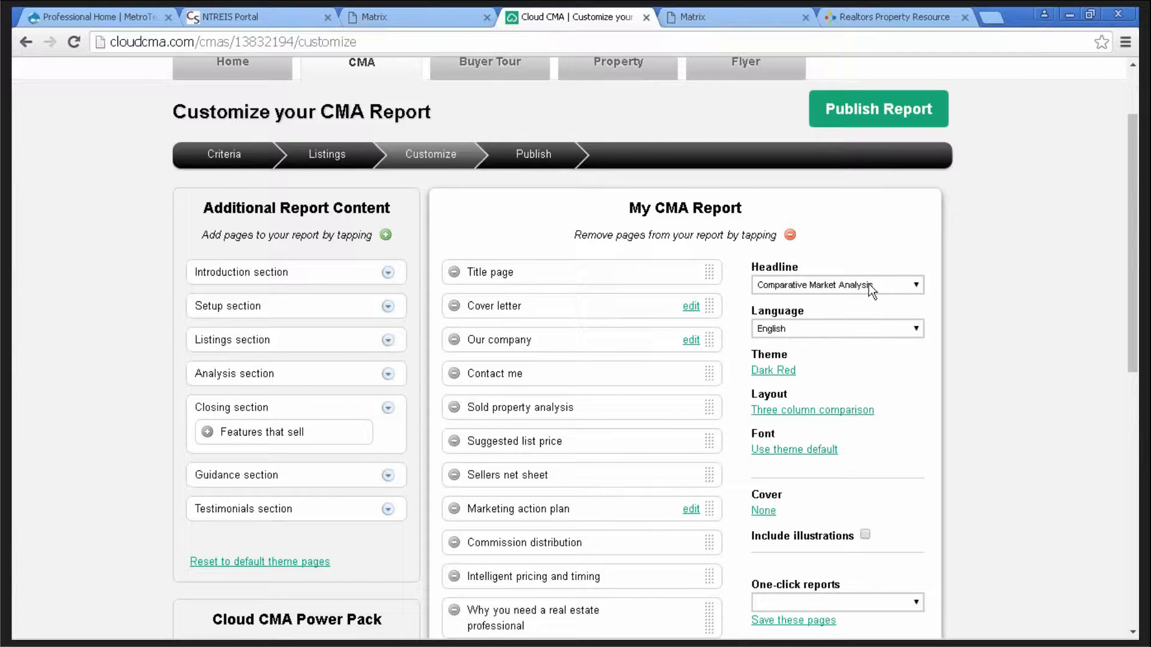
pyautogui.click(918, 286)
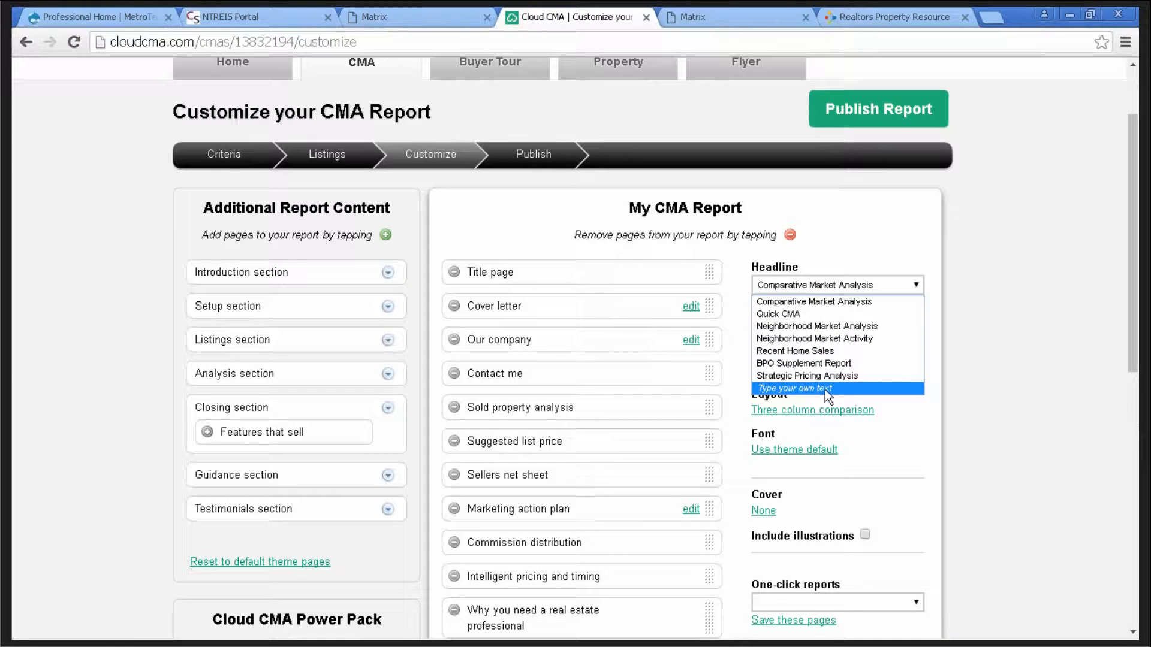
pyautogui.click(790, 314)
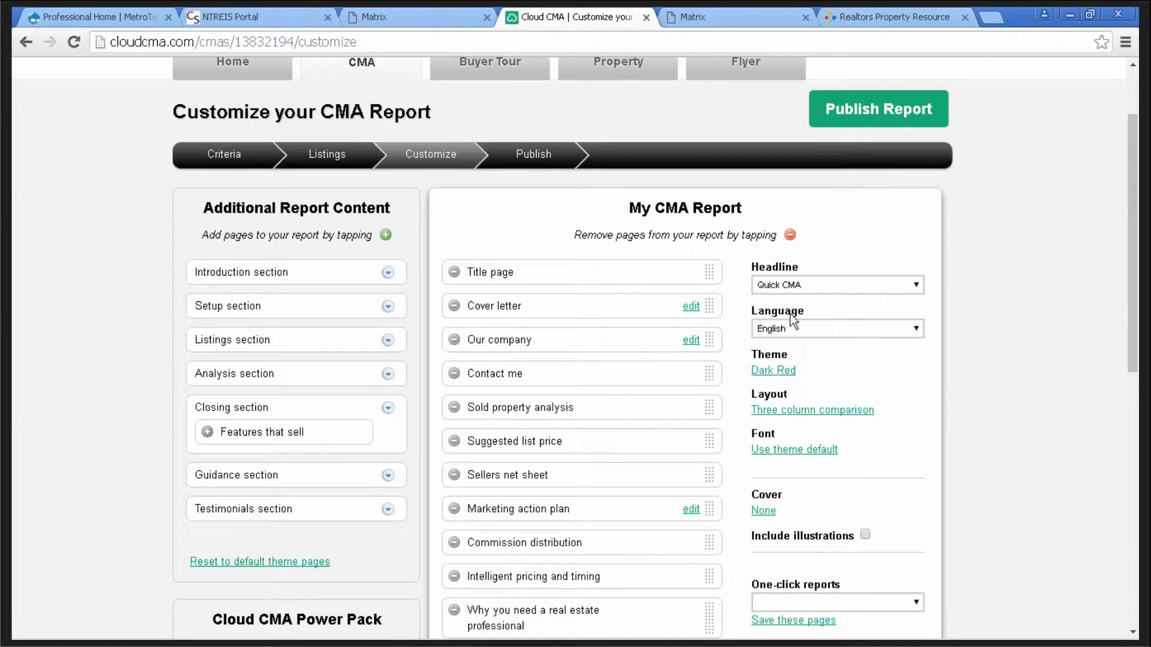
pyautogui.click(915, 331)
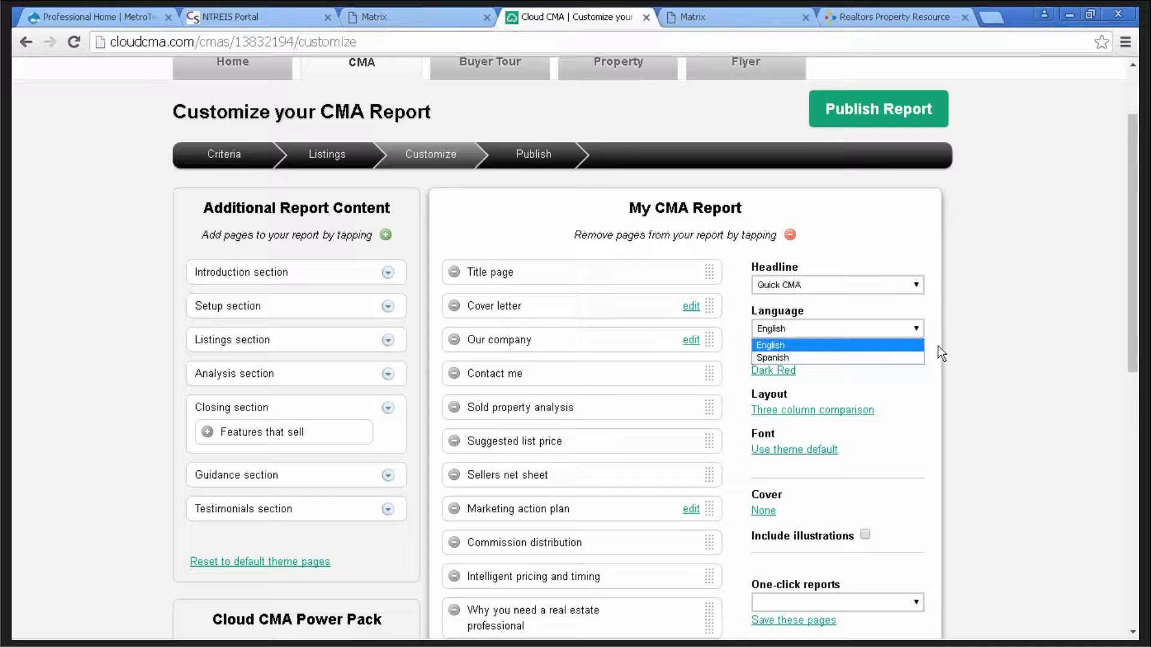
pyautogui.click(933, 355)
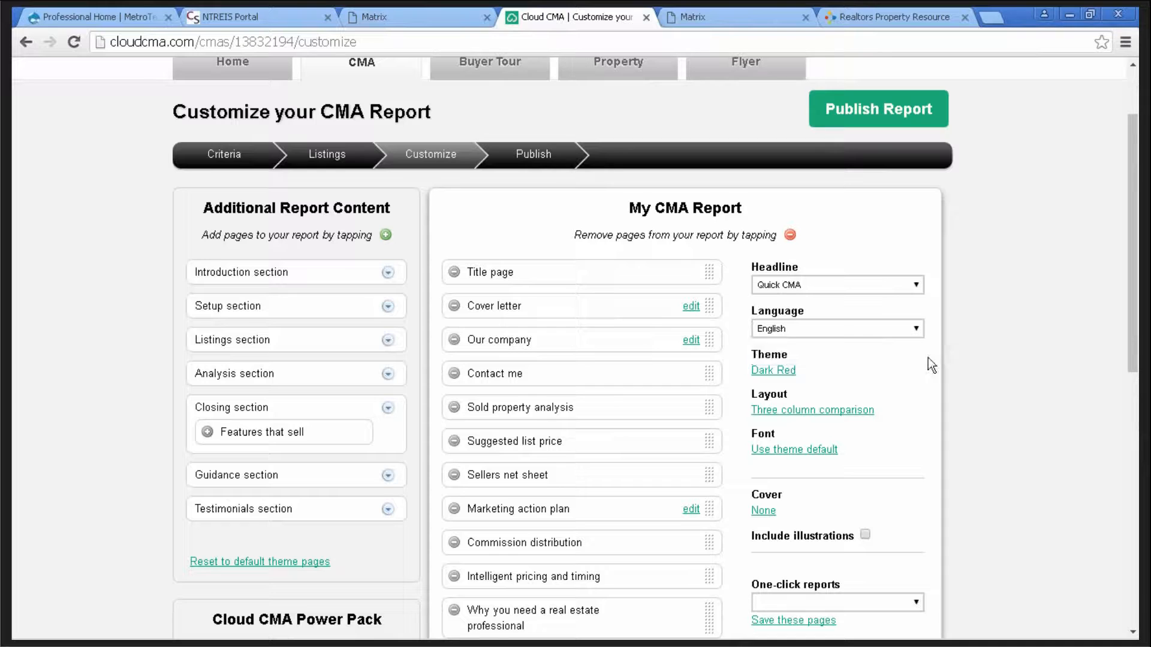
# - Switch the report theme from Dark Red to Red & Blue
pyautogui.click(785, 372)
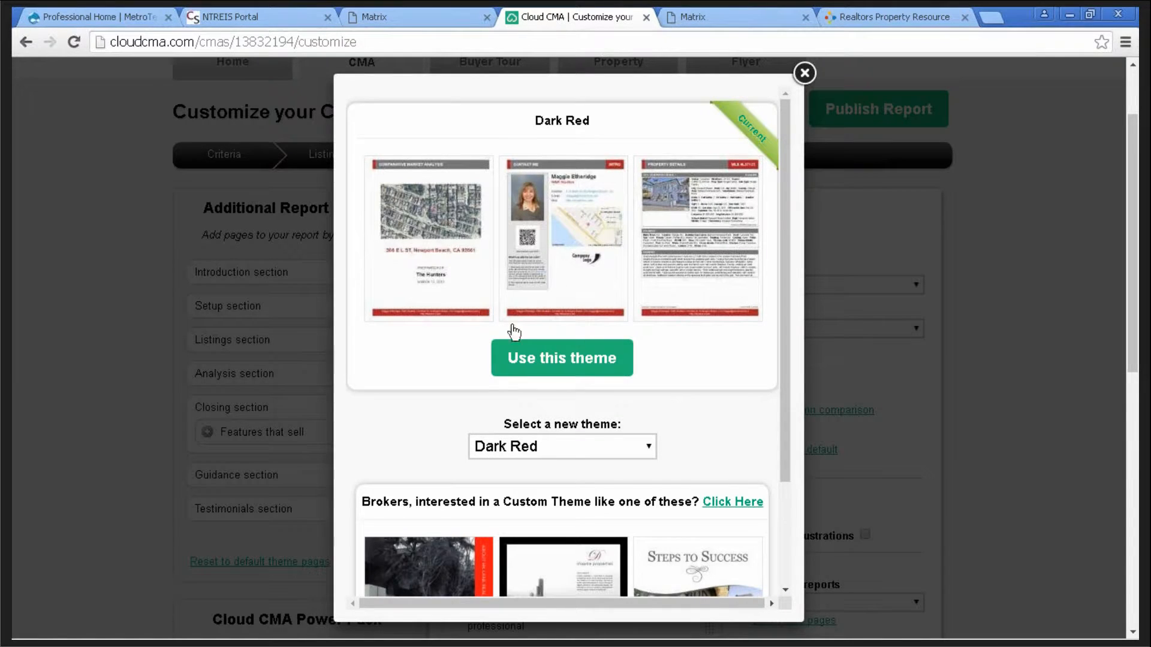
pyautogui.click(648, 444)
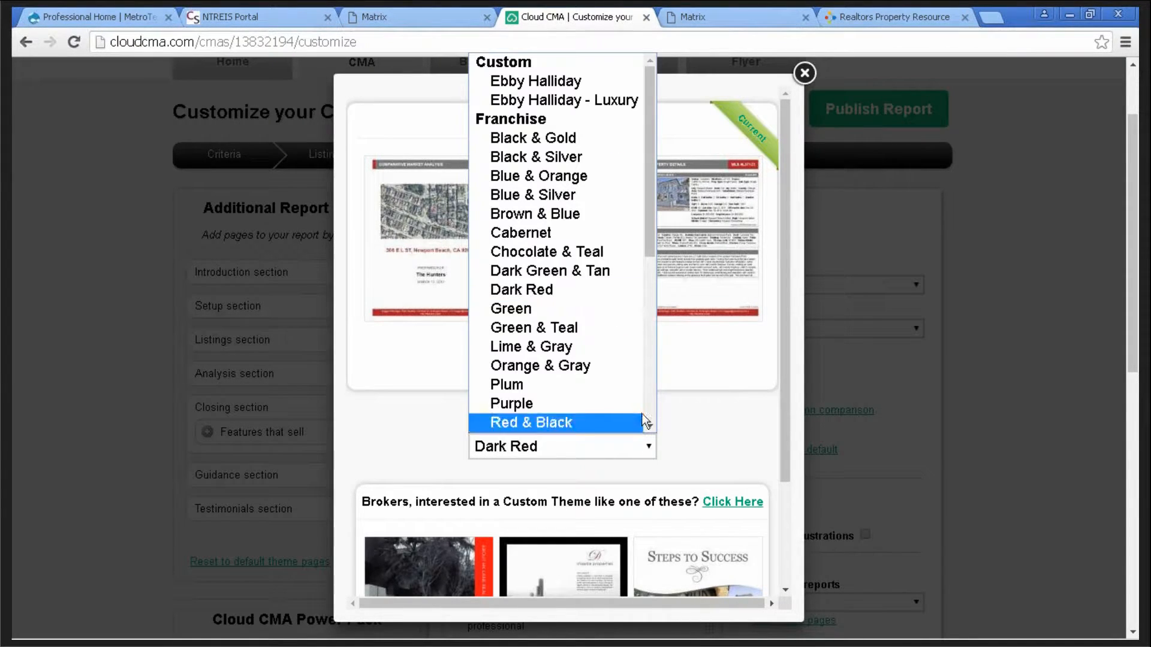
pyautogui.moveTo(653, 188); pyautogui.dragTo(649, 268)
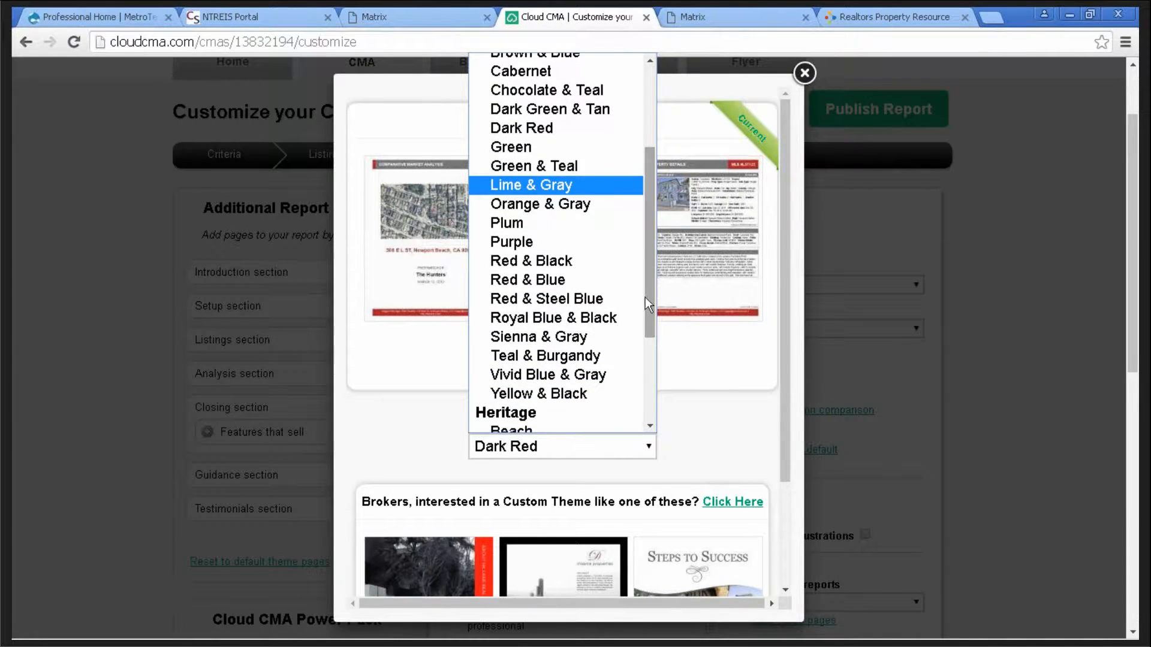
pyautogui.click(530, 286)
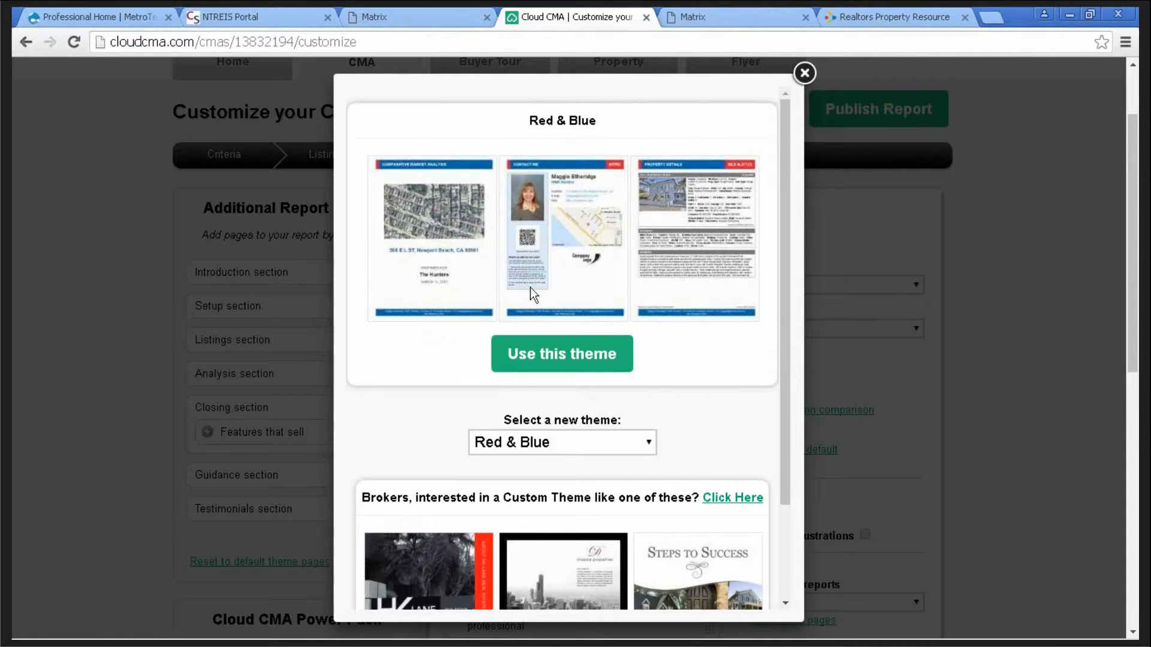
pyautogui.click(565, 357)
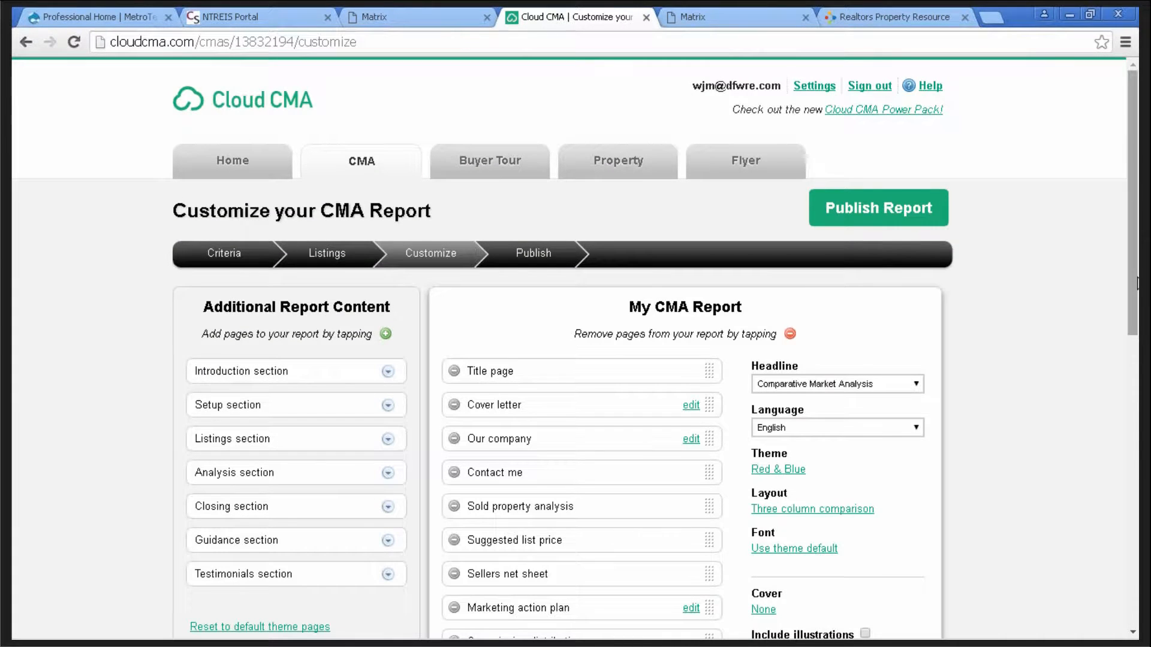
# - Review the report pages and publish the CMA report
pyautogui.moveTo(1130, 285); pyautogui.dragTo(989, 234)
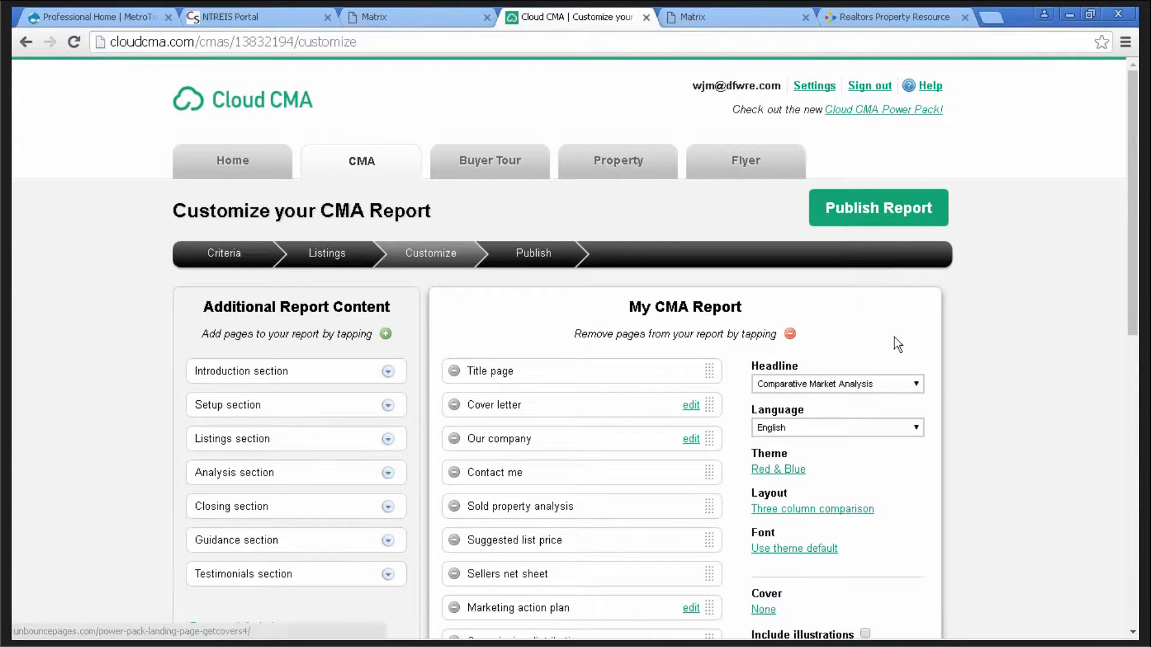
pyautogui.click(891, 208)
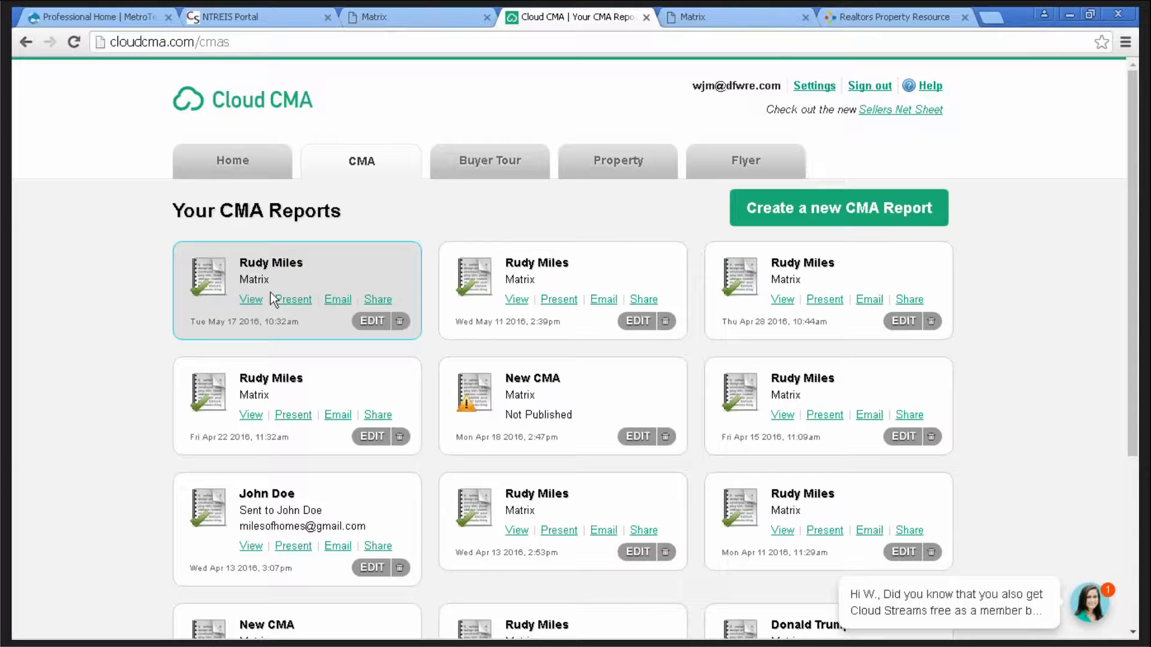
# - Reopen the newest CMA report and fetch comparable listings for the subject property
pyautogui.click(379, 319)
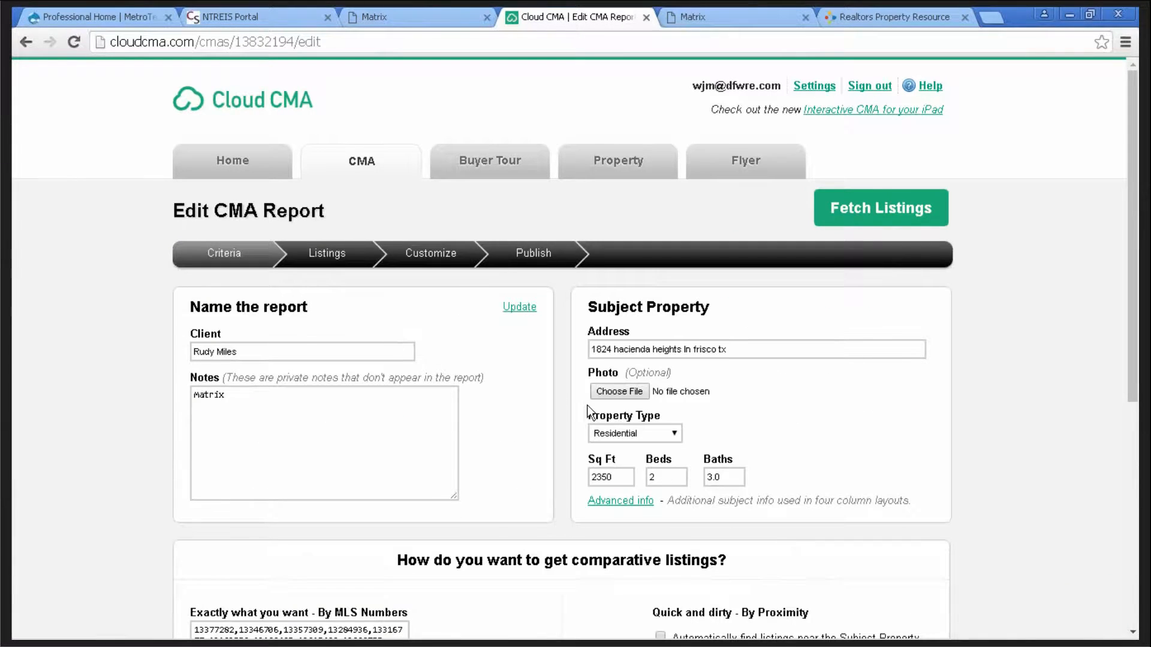
pyautogui.click(881, 210)
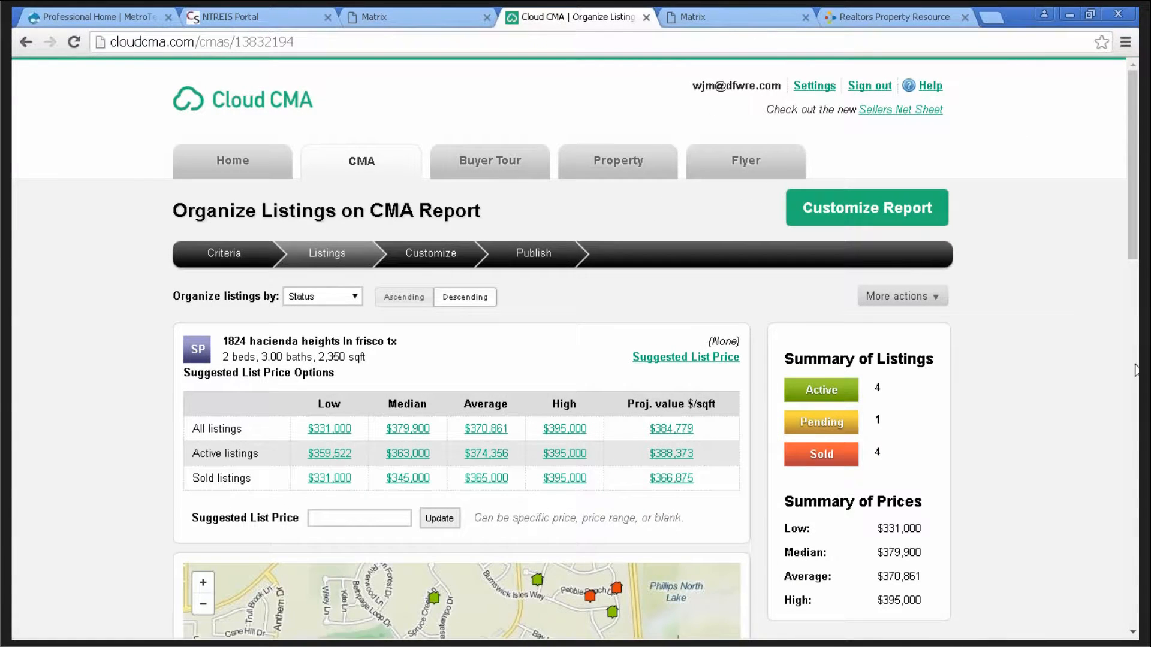
pyautogui.scroll(-10, 1018, 389)
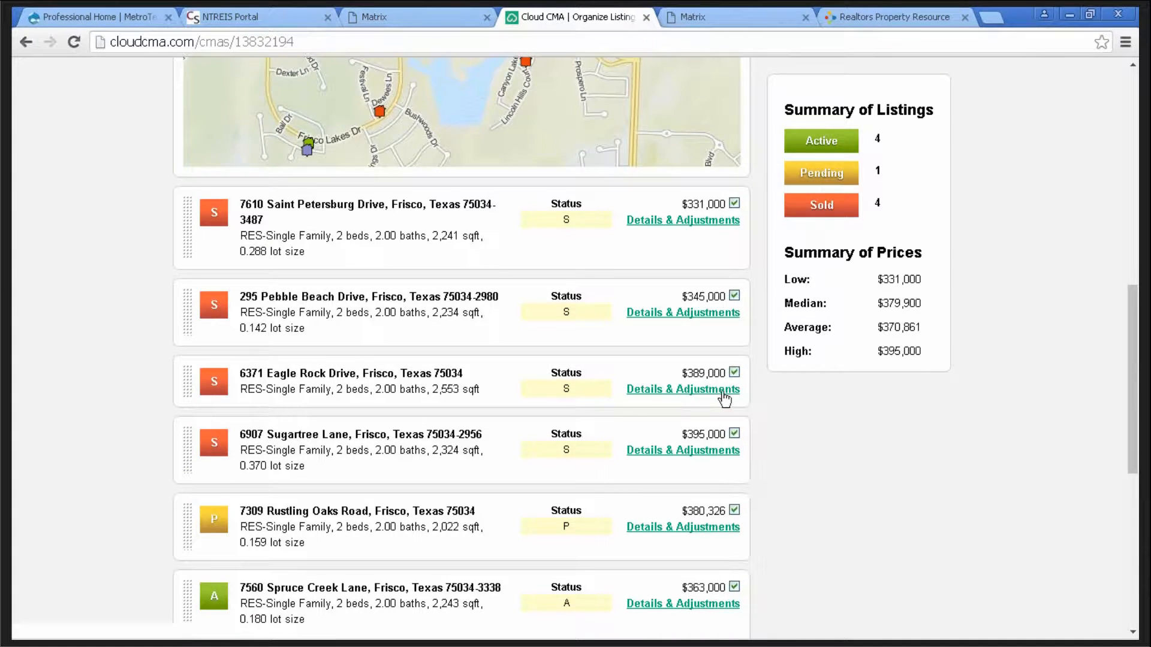
pyautogui.click(686, 398)
pyautogui.scroll(-1, 711, 453)
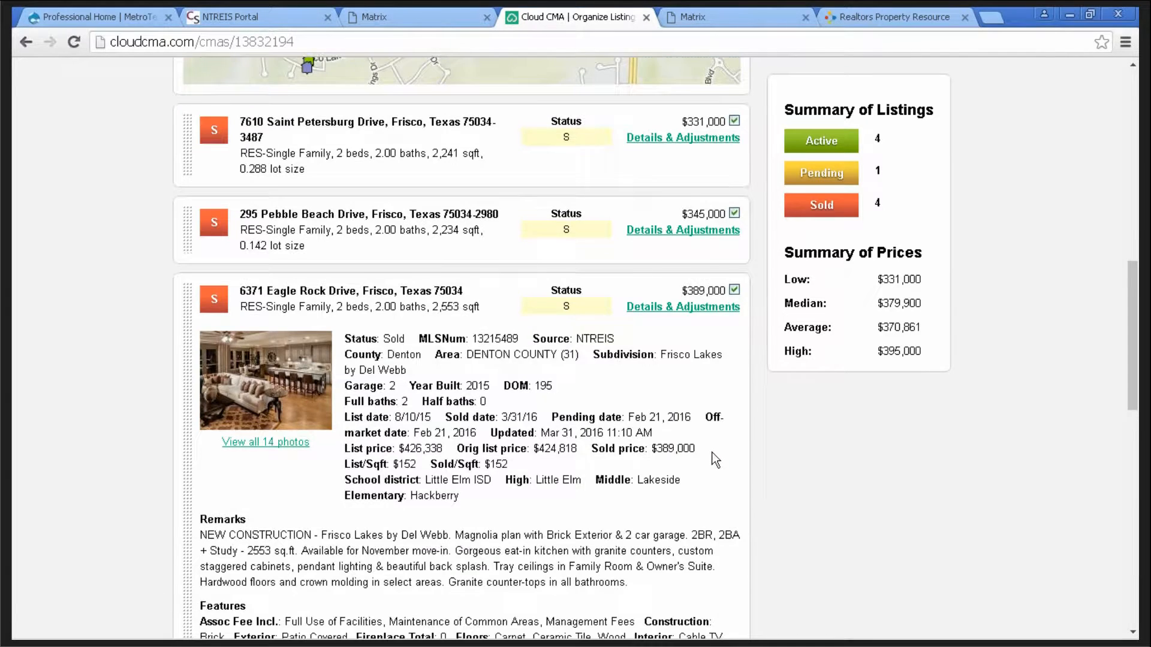
pyautogui.scroll(-3, 712, 456)
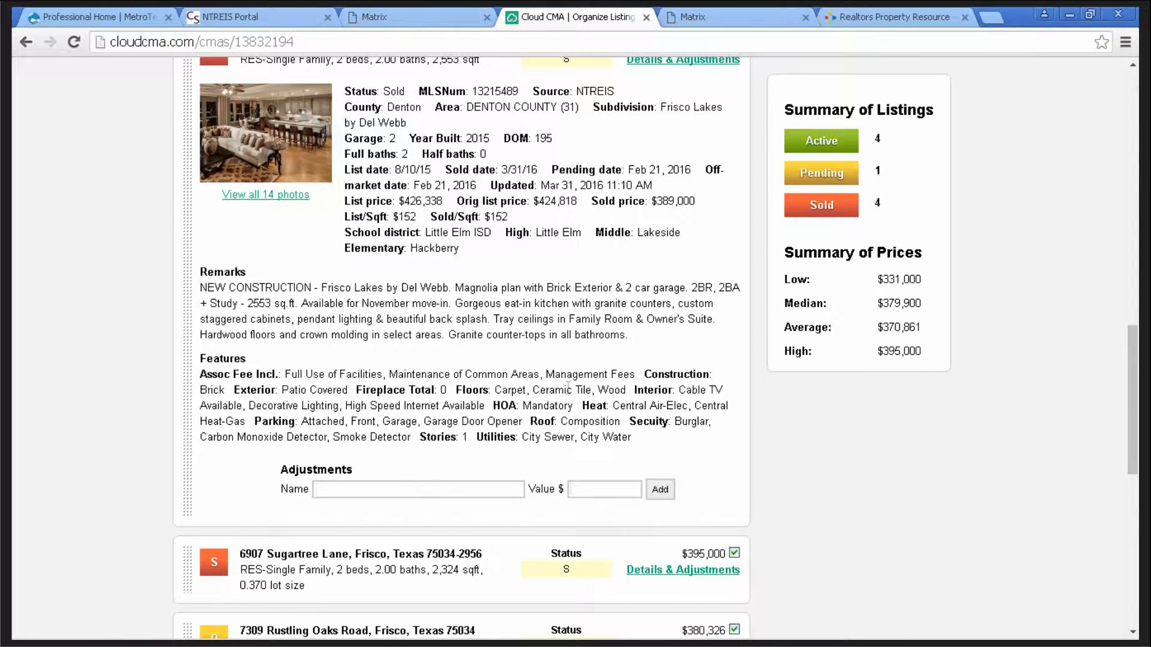
pyautogui.scroll(-1, 548, 340)
pyautogui.scroll(3, 546, 339)
pyautogui.scroll(2, 544, 332)
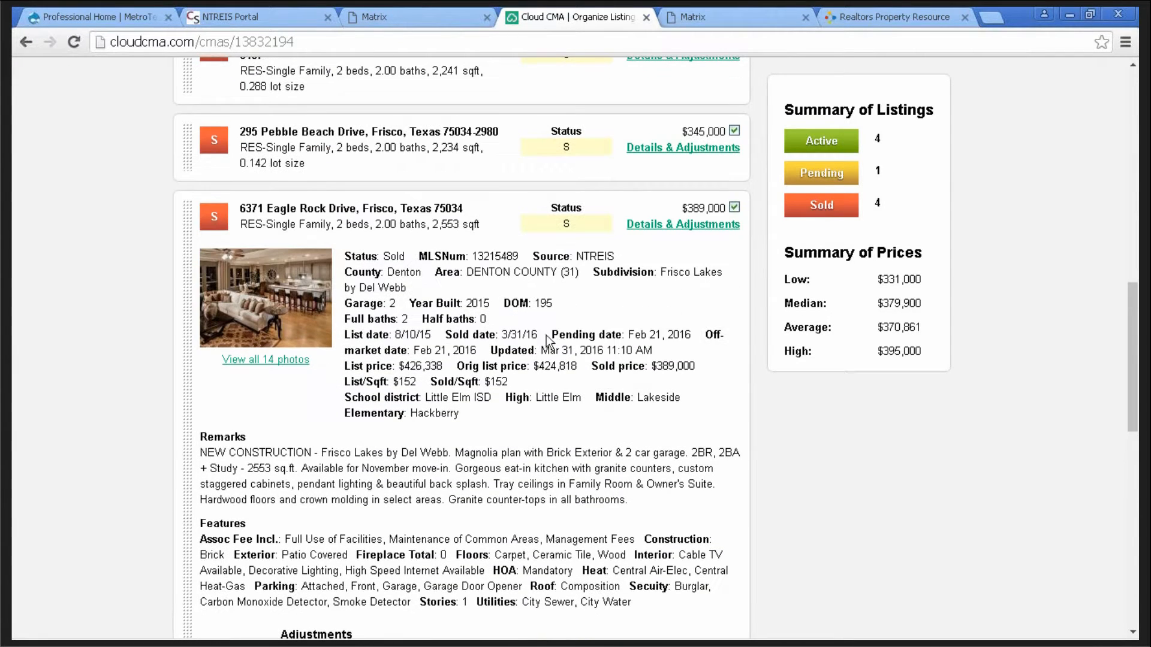
pyautogui.click(688, 231)
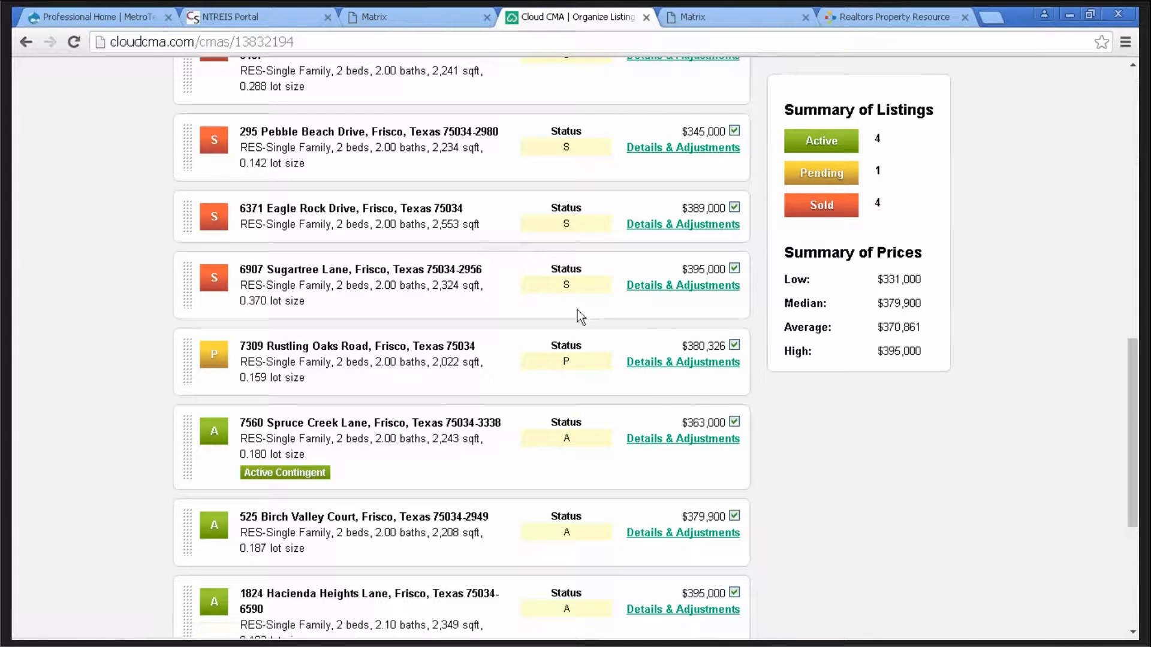
pyautogui.scroll(4, 566, 307)
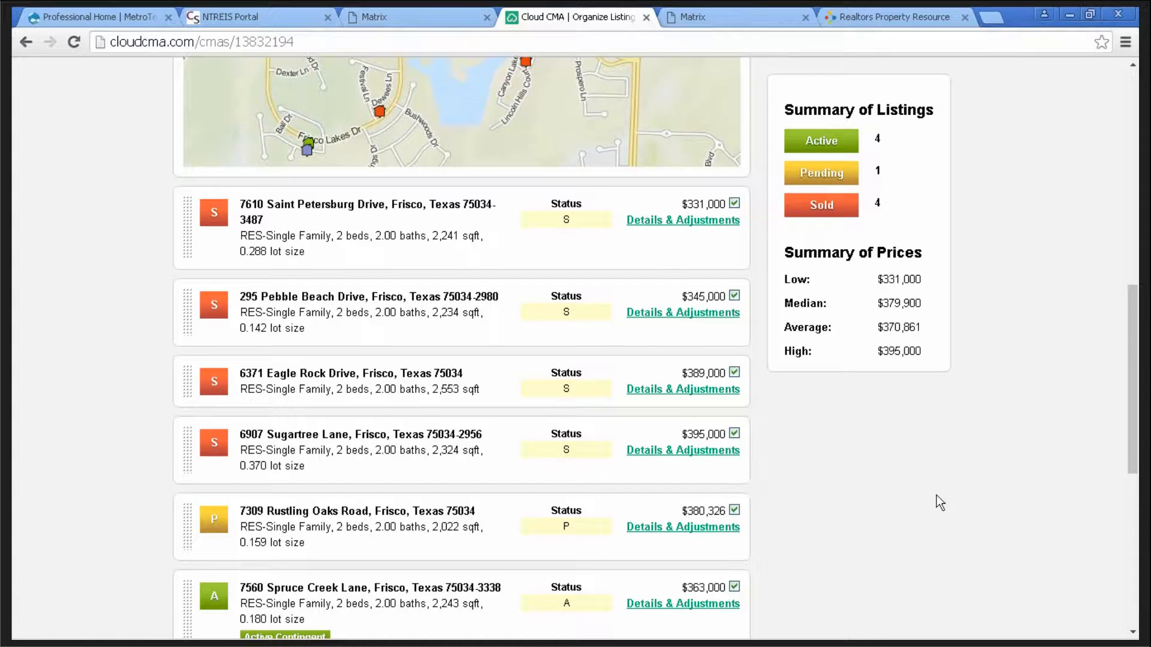
pyautogui.scroll(12, 983, 480)
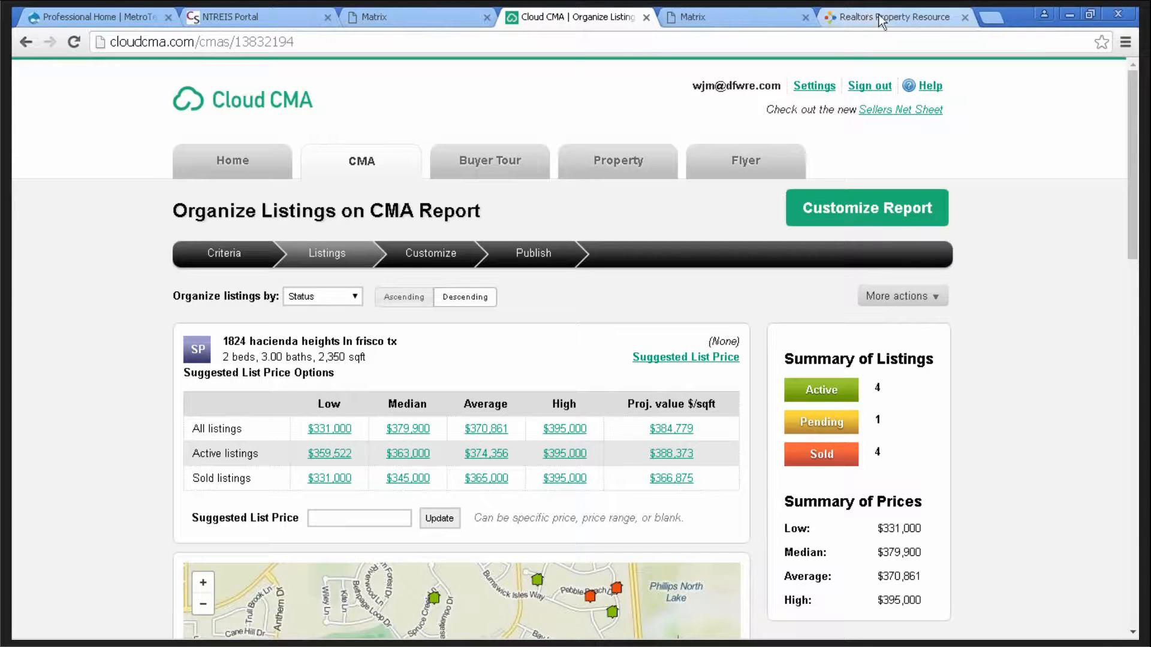
# - Return to Realtors Property Resource and set the home-page search to For Sale listings
pyautogui.click(911, 16)
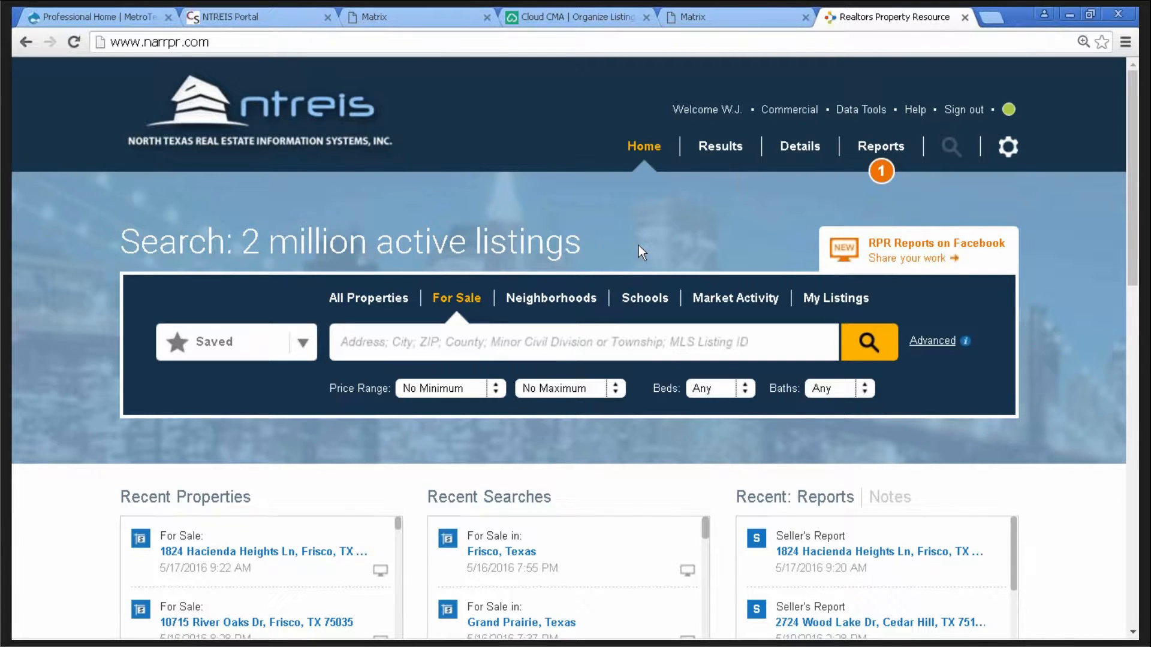
pyautogui.click(369, 300)
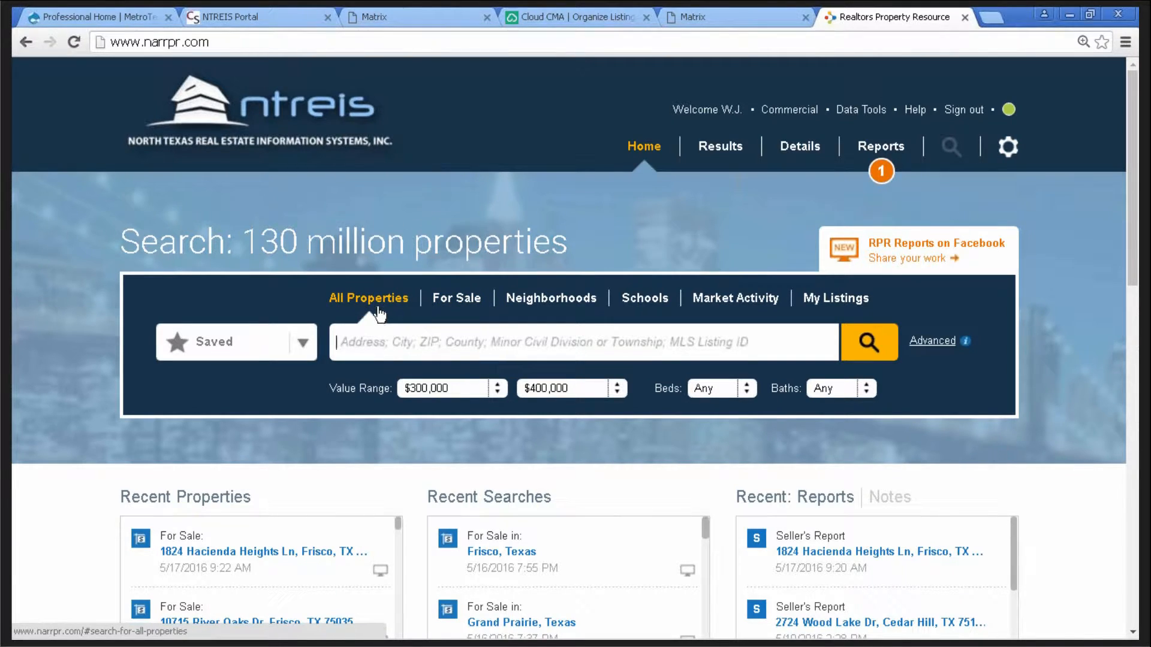
pyautogui.click(463, 307)
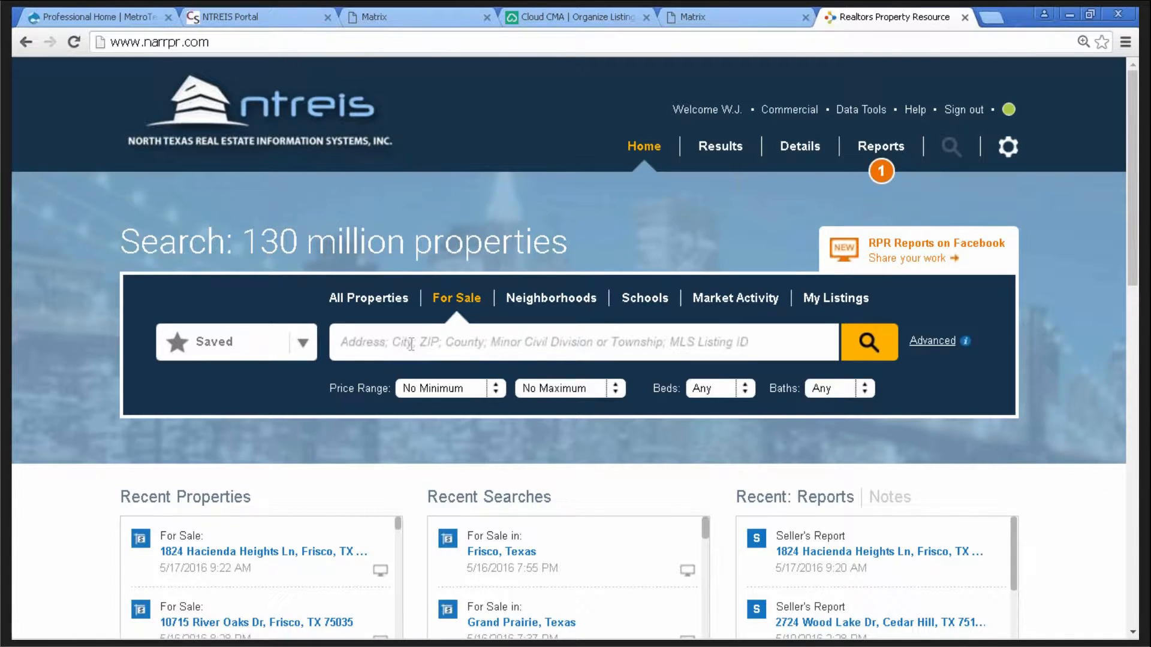
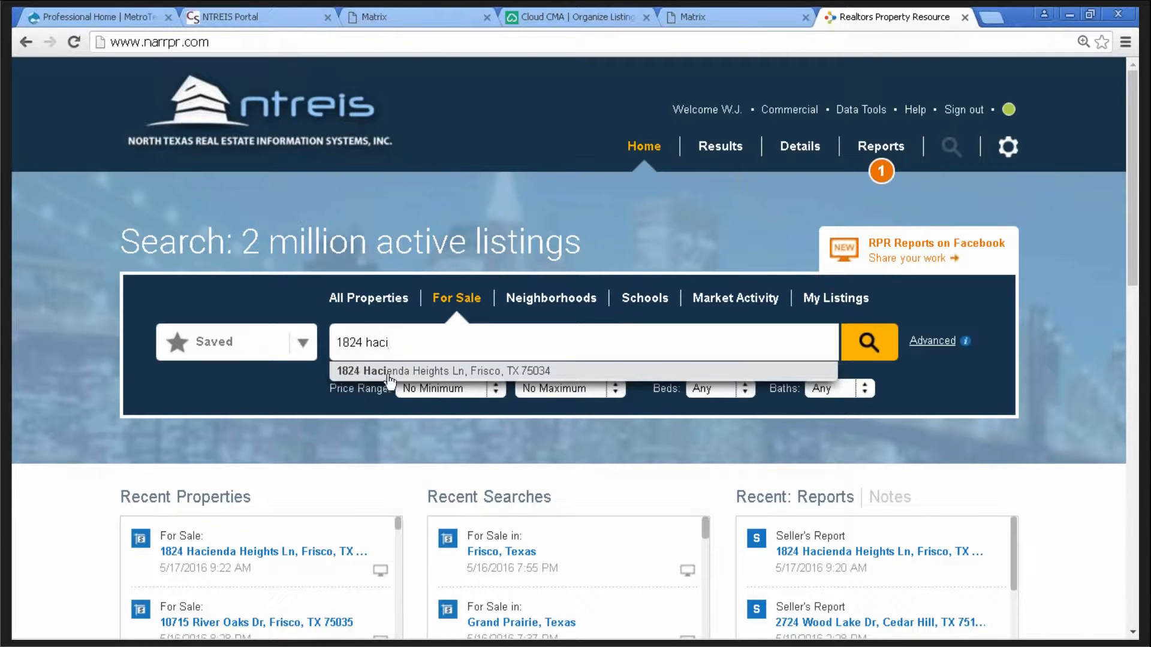
pyautogui.click(478, 373)
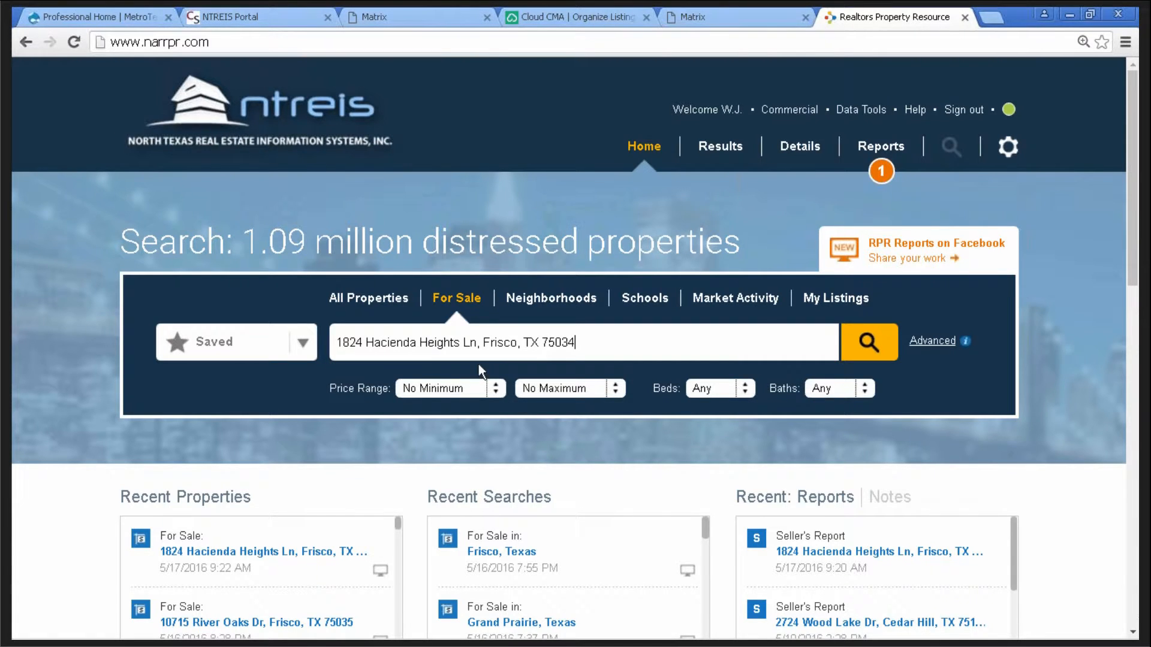
pyautogui.click(868, 345)
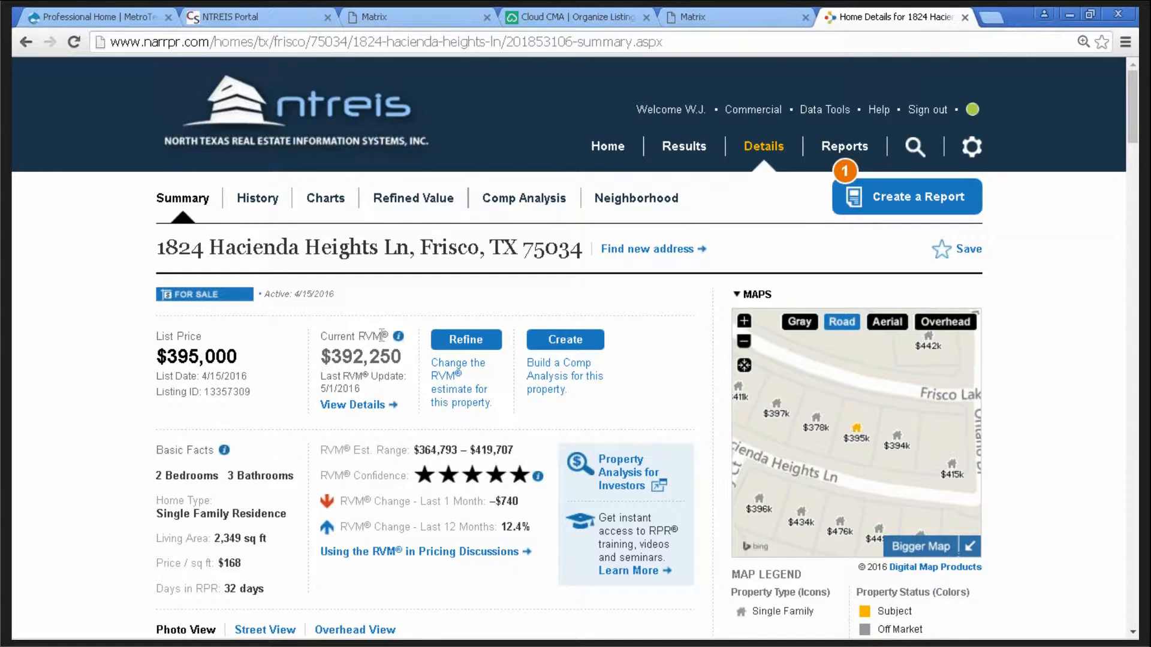
pyautogui.moveTo(381, 334); pyautogui.dragTo(358, 335)
pyautogui.click(295, 348)
pyautogui.moveTo(381, 334); pyautogui.dragTo(351, 336)
pyautogui.click(271, 365)
pyautogui.moveTo(400, 344)
pyautogui.click(921, 208)
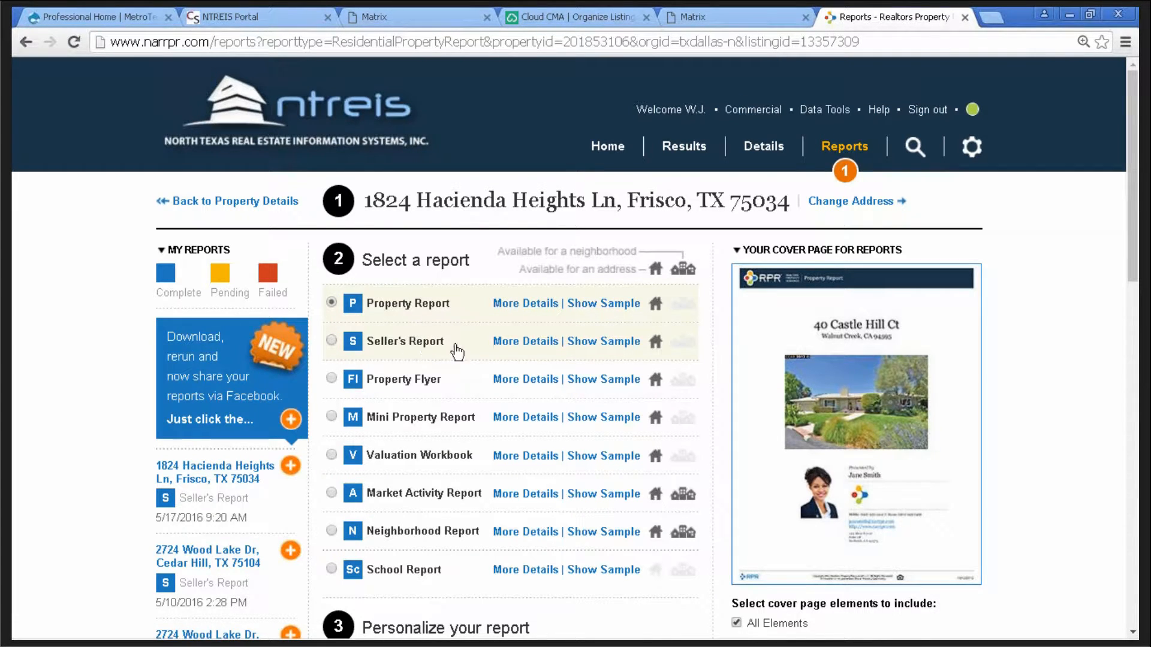
pyautogui.click(331, 341)
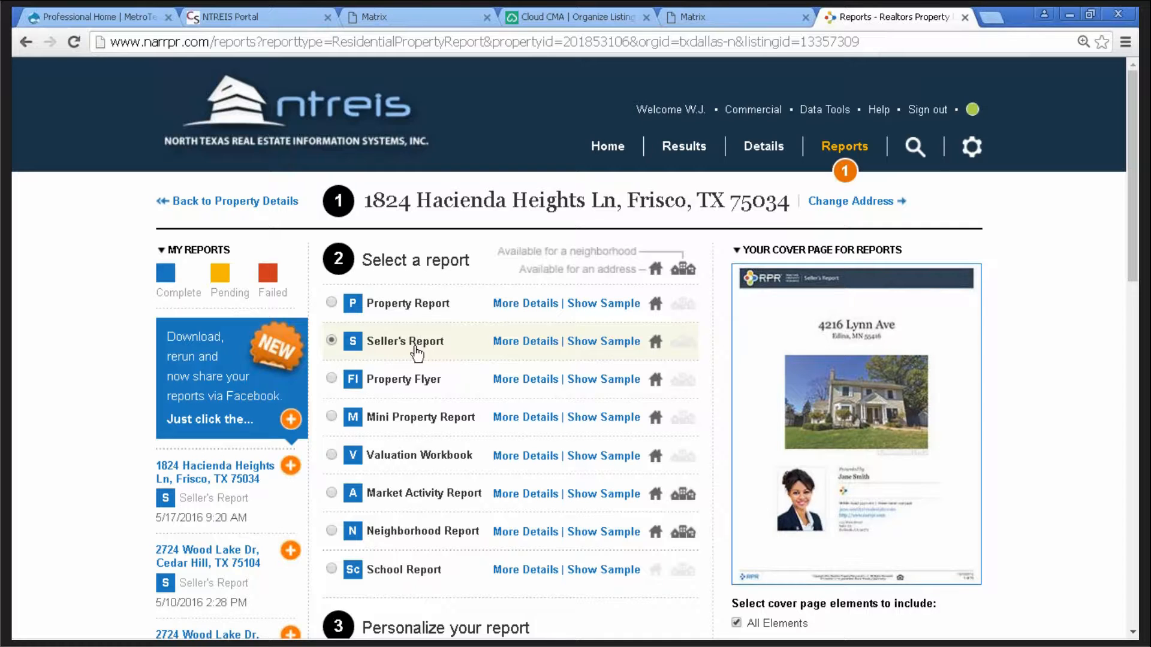
pyautogui.click(529, 346)
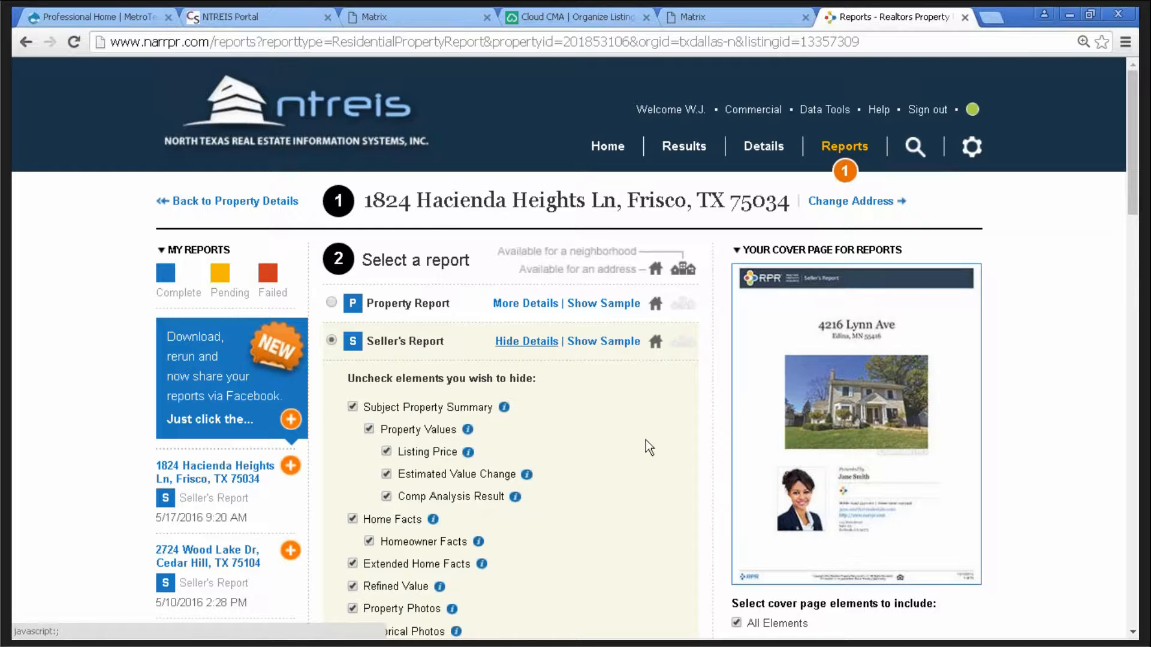
# - Review the report sections, leaving Distressed Properties and all others included
pyautogui.scroll(-3, 632, 423)
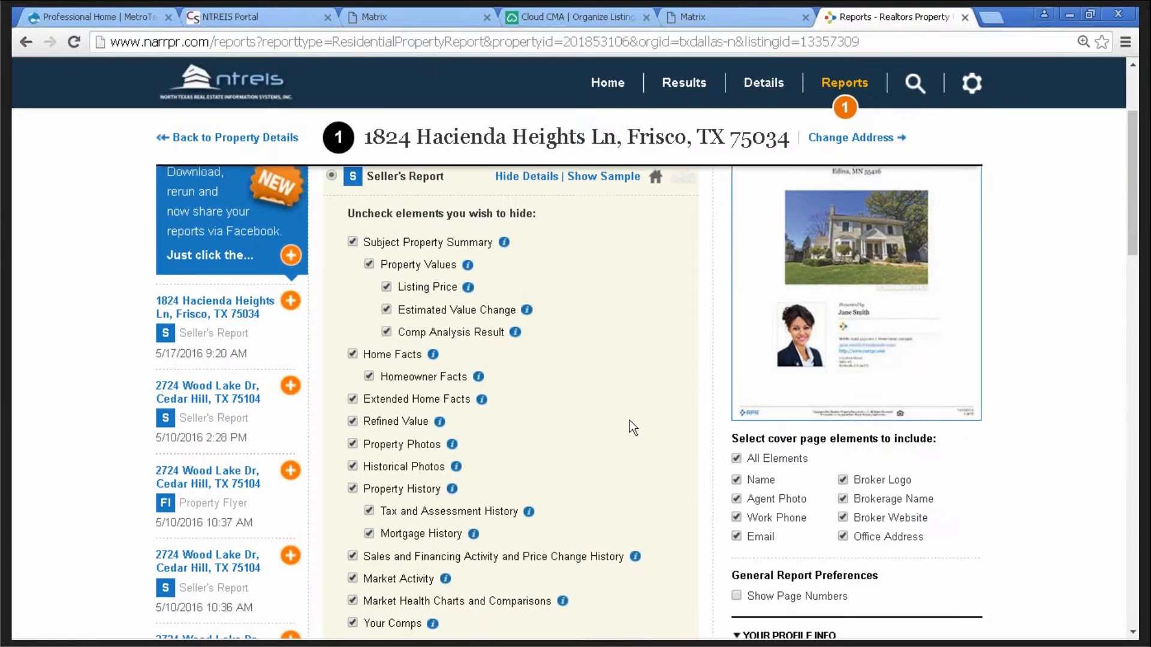
pyautogui.scroll(-2, 629, 420)
pyautogui.scroll(-4, 634, 411)
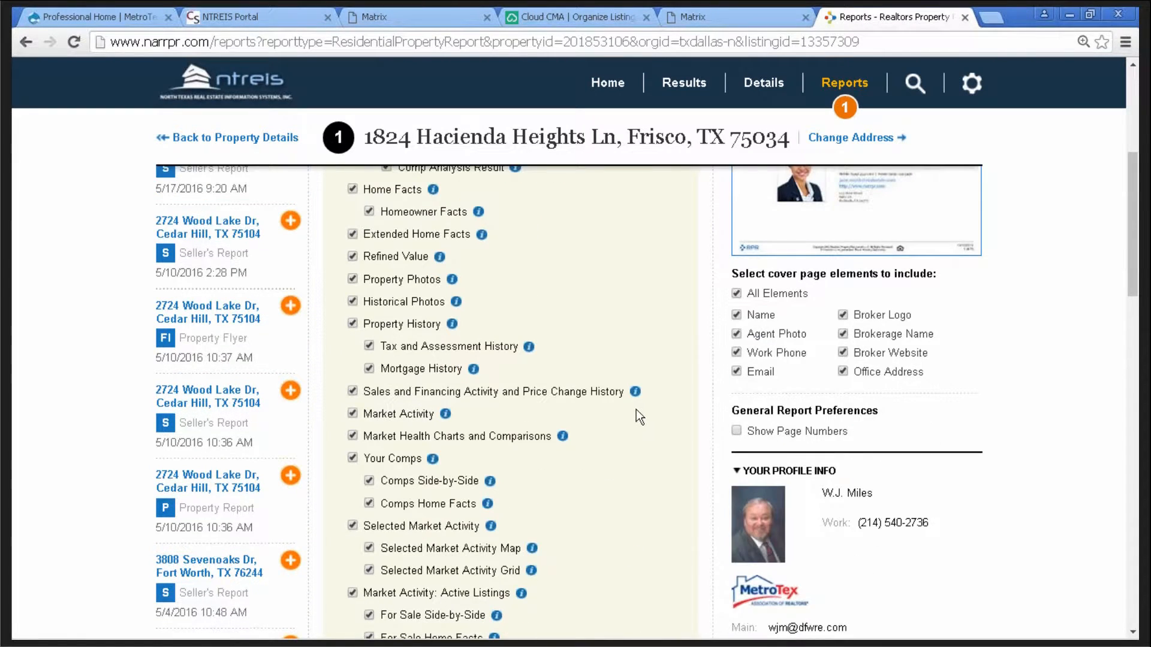
pyautogui.scroll(-2, 635, 412)
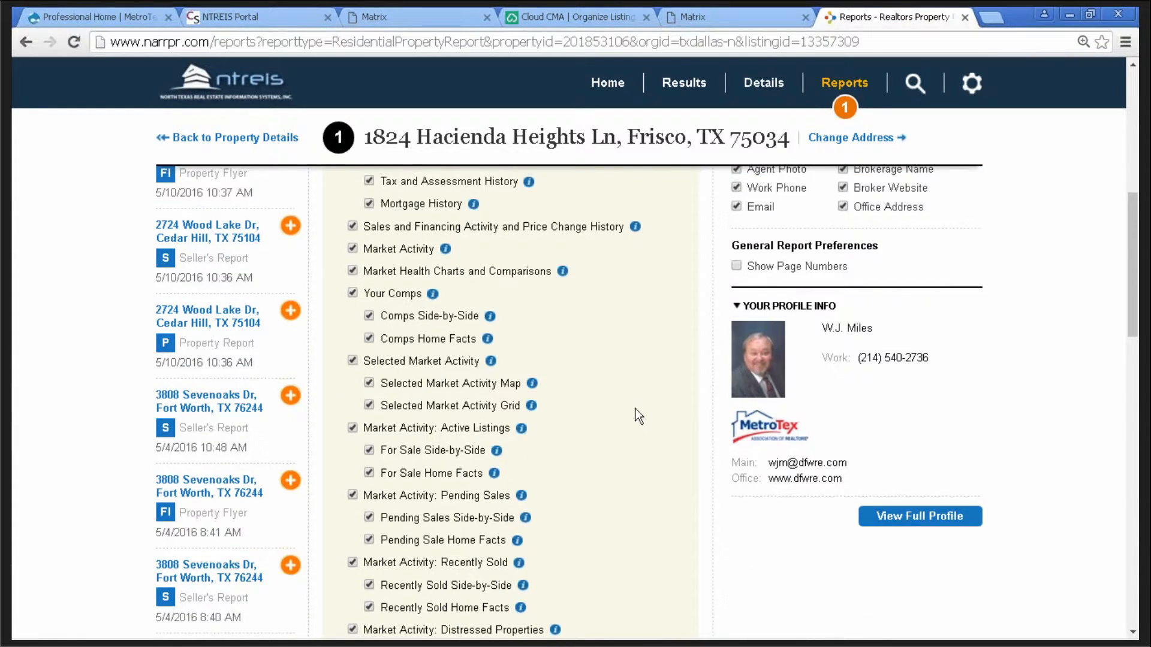
pyautogui.scroll(-4, 636, 412)
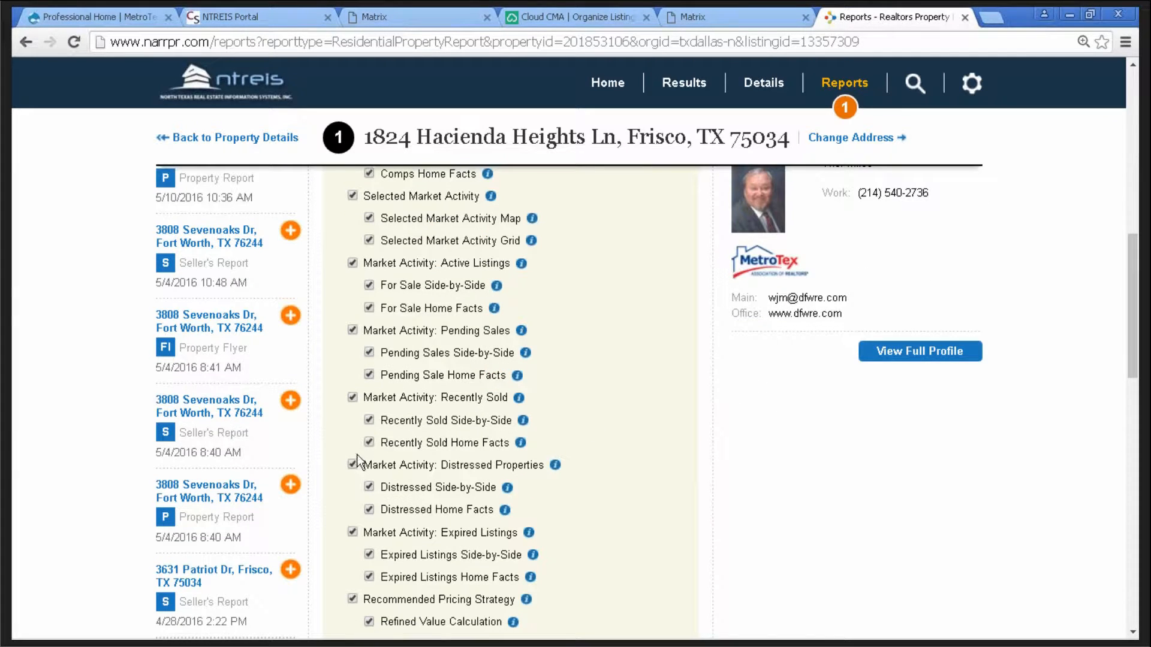
pyautogui.click(354, 465)
pyautogui.click(354, 465)
pyautogui.moveTo(555, 466)
pyautogui.scroll(-1, 622, 381)
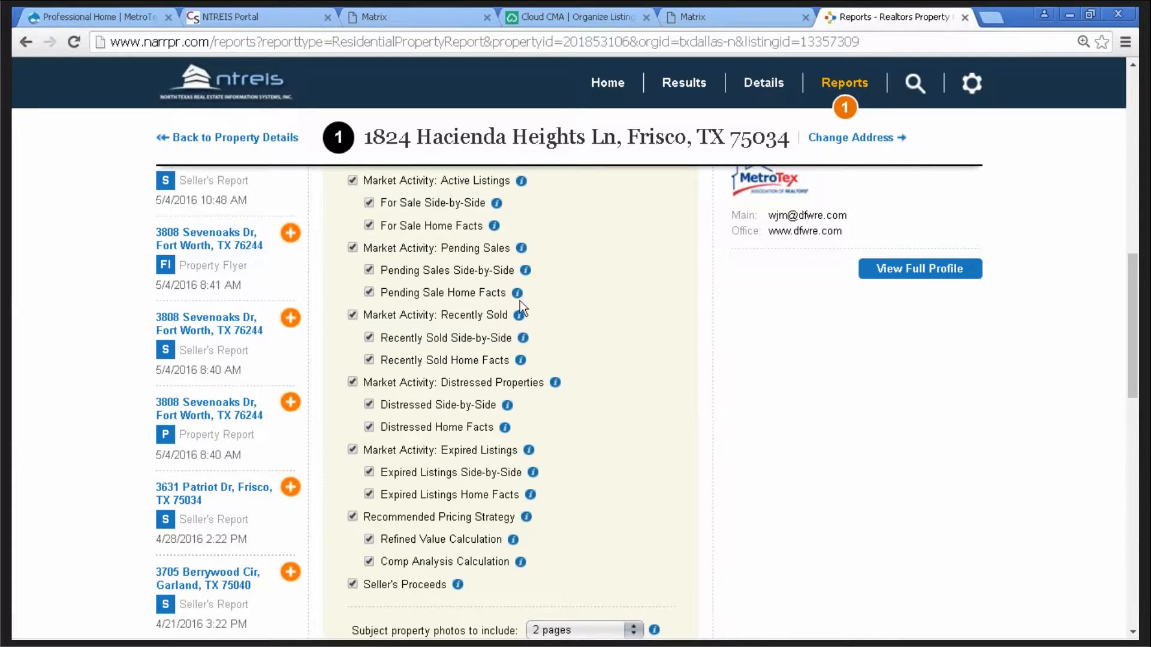
pyautogui.moveTo(519, 297)
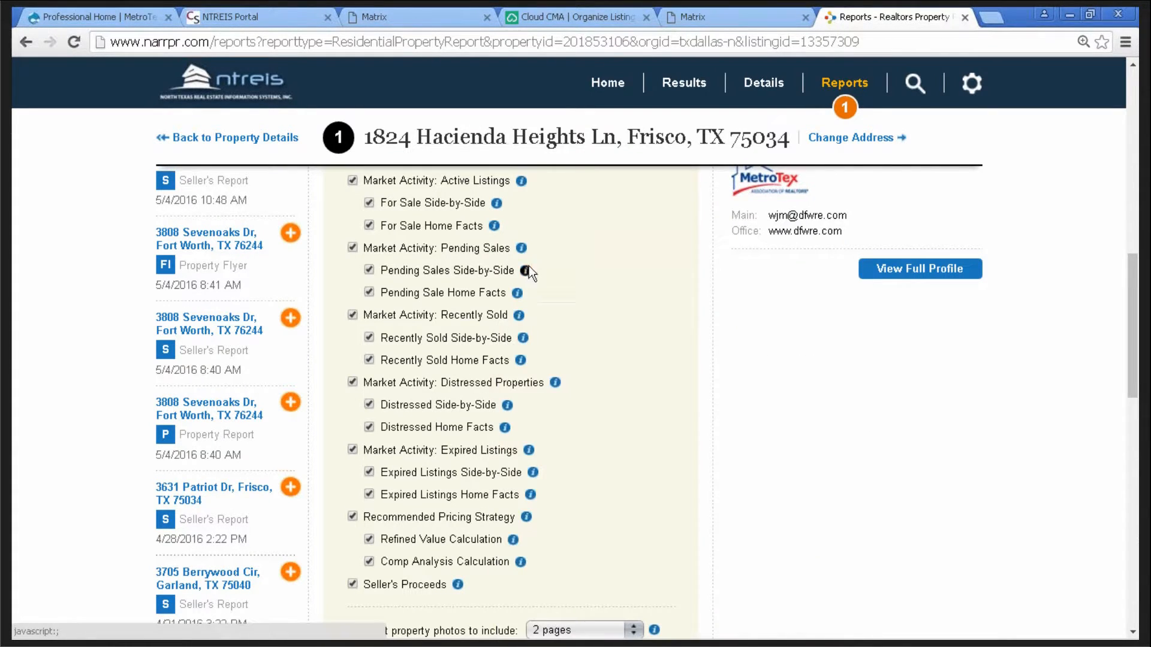
pyautogui.moveTo(523, 249)
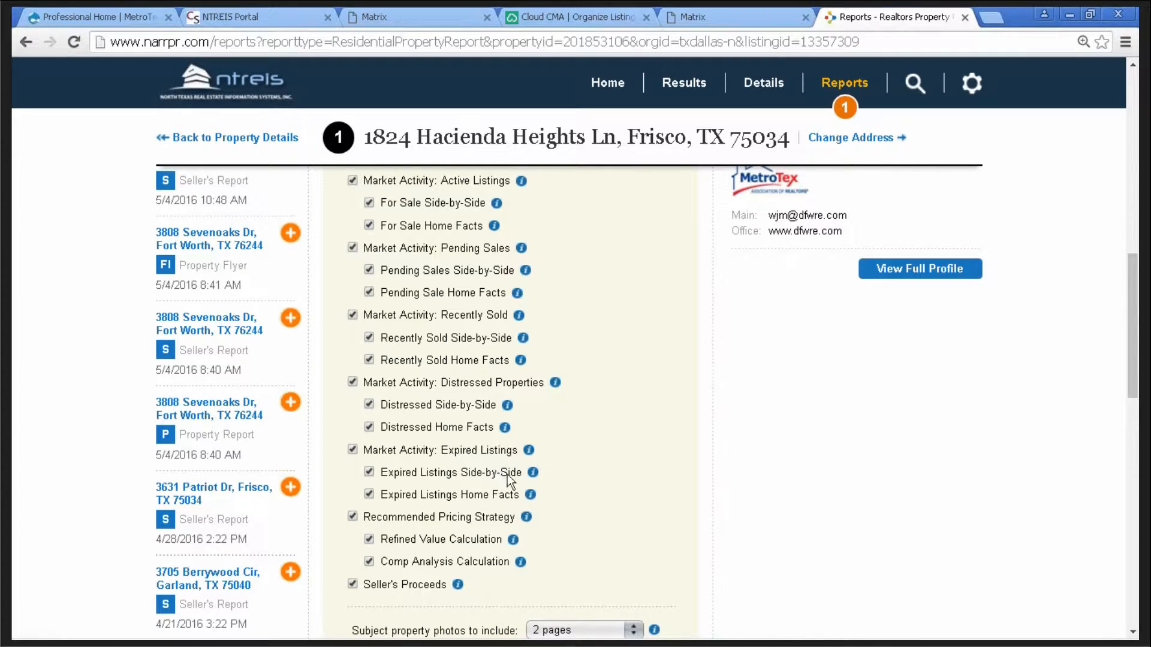
pyautogui.scroll(8, 622, 386)
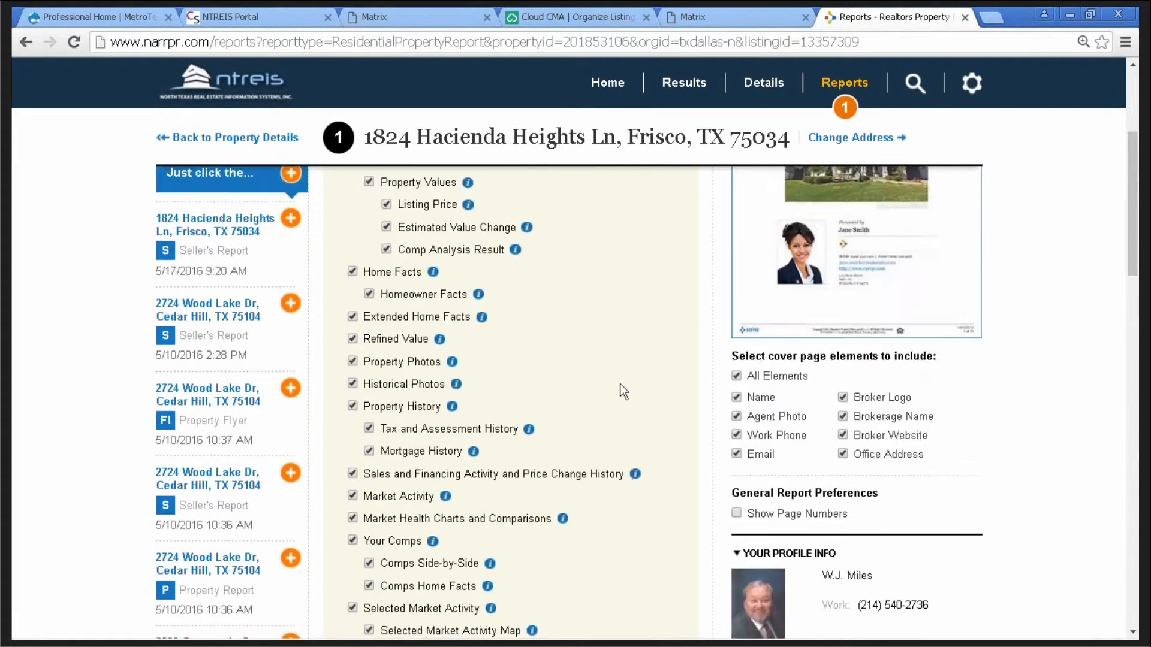
pyautogui.scroll(4, 620, 384)
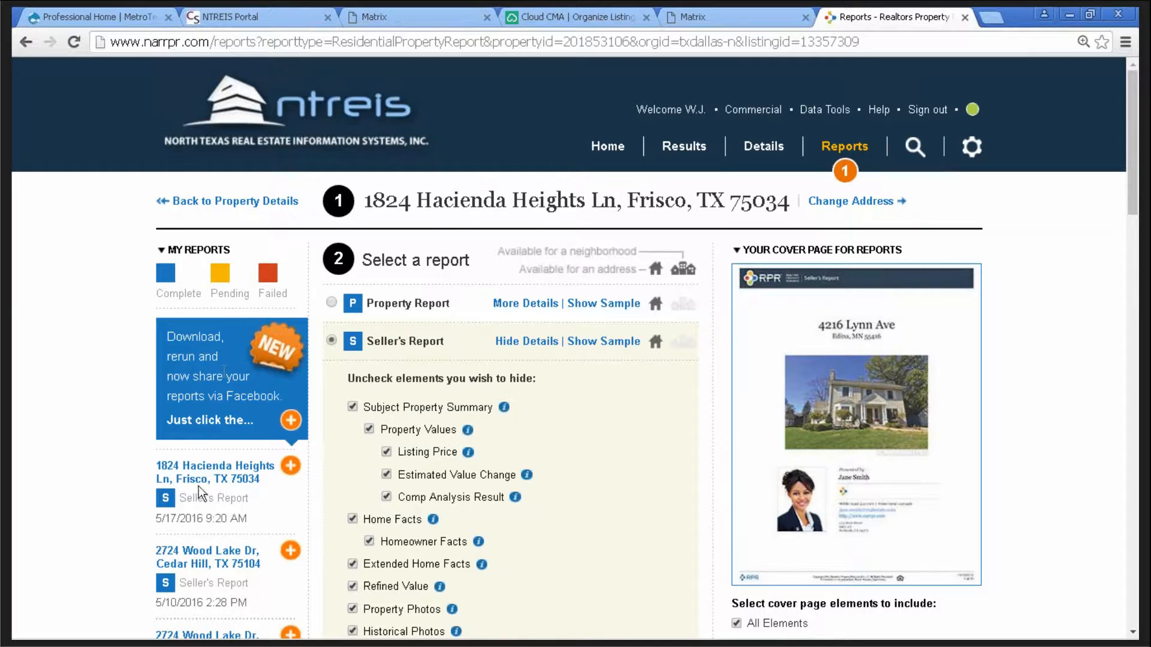
# - Open the earlier Seller's Report PDF and read past the $395,000 list price to page 3's Home Facts
pyautogui.click(202, 468)
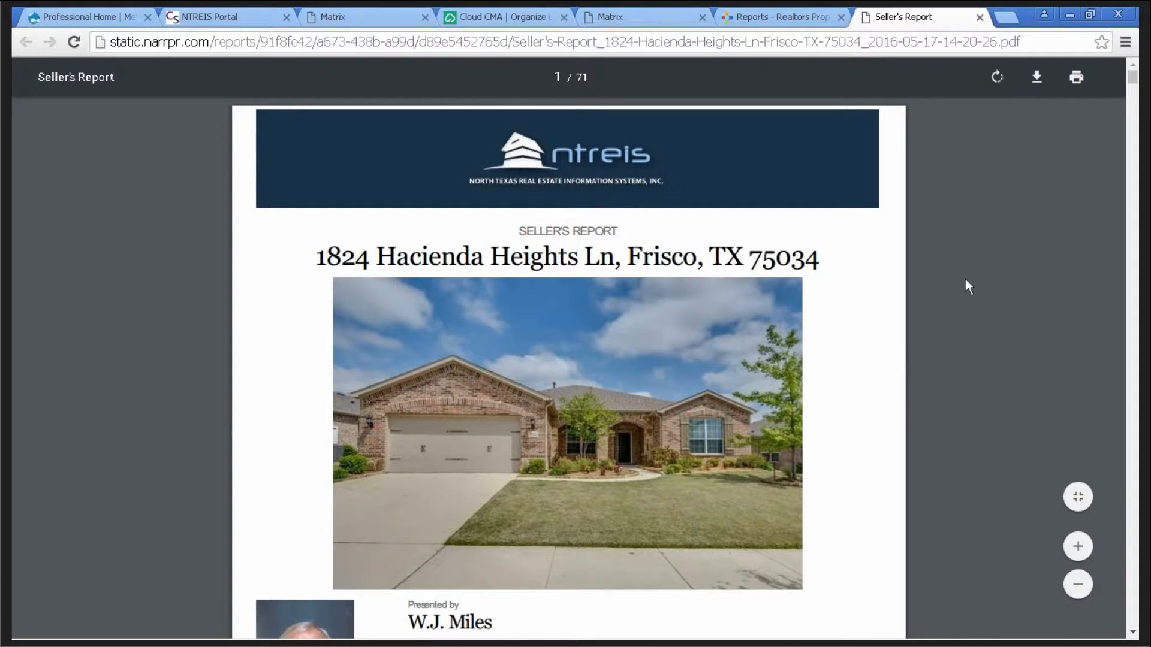
pyautogui.scroll(-2, 965, 280)
pyautogui.scroll(-2, 965, 280)
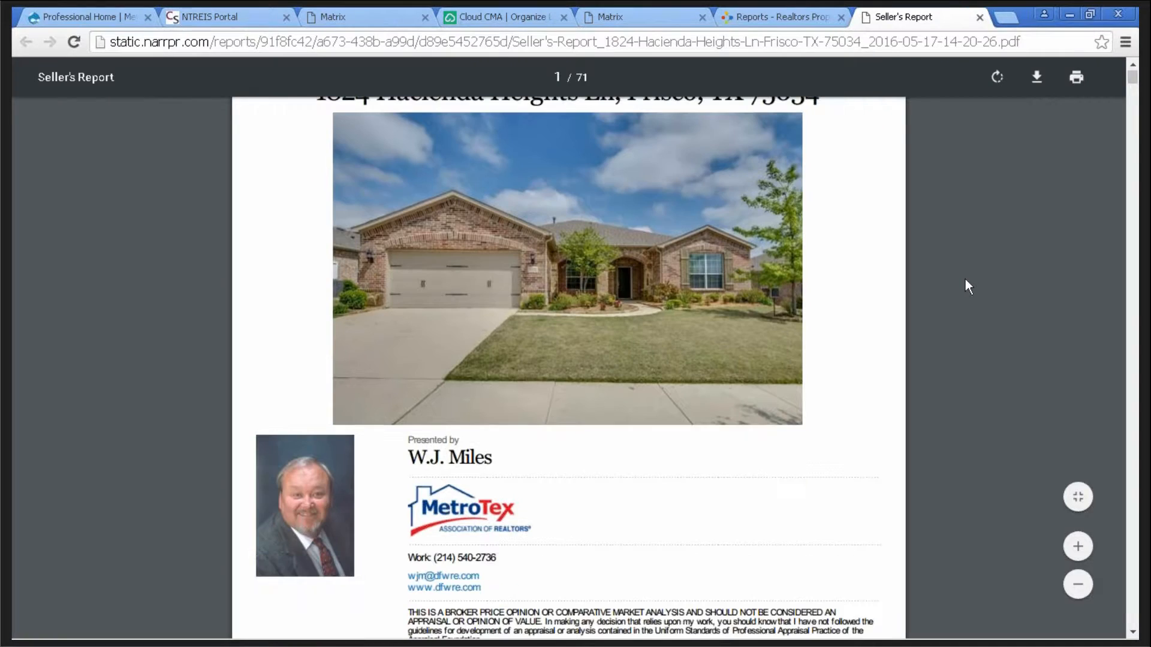
pyautogui.scroll(-4, 965, 280)
pyautogui.scroll(-8, 967, 279)
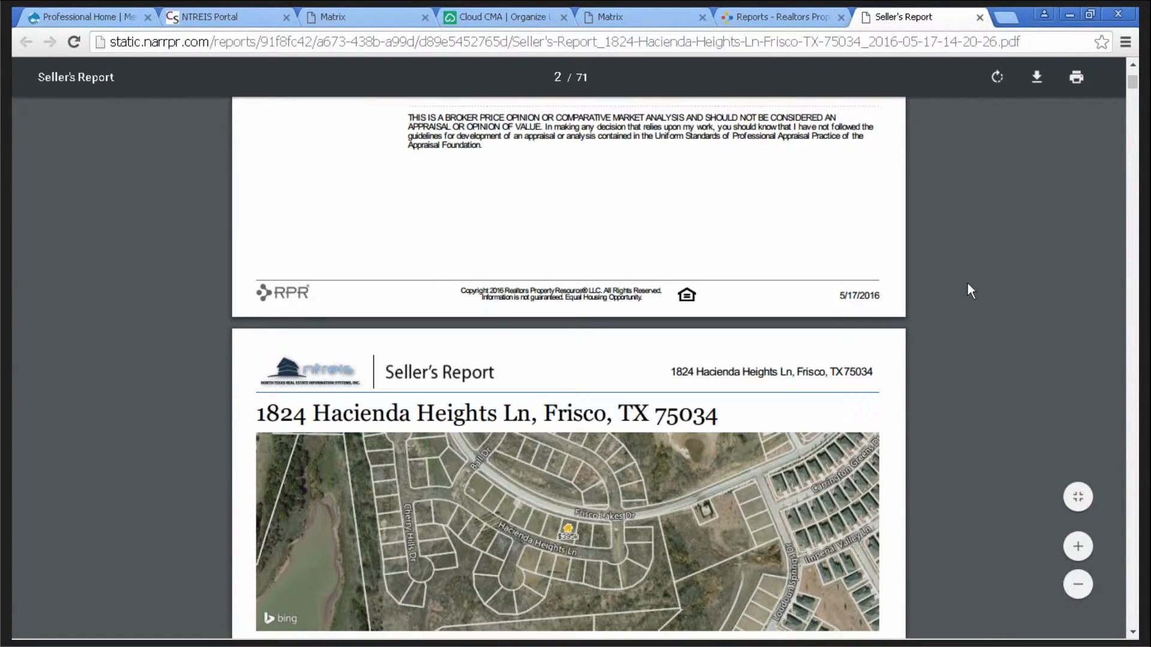
pyautogui.scroll(-2, 967, 285)
pyautogui.scroll(-2, 967, 284)
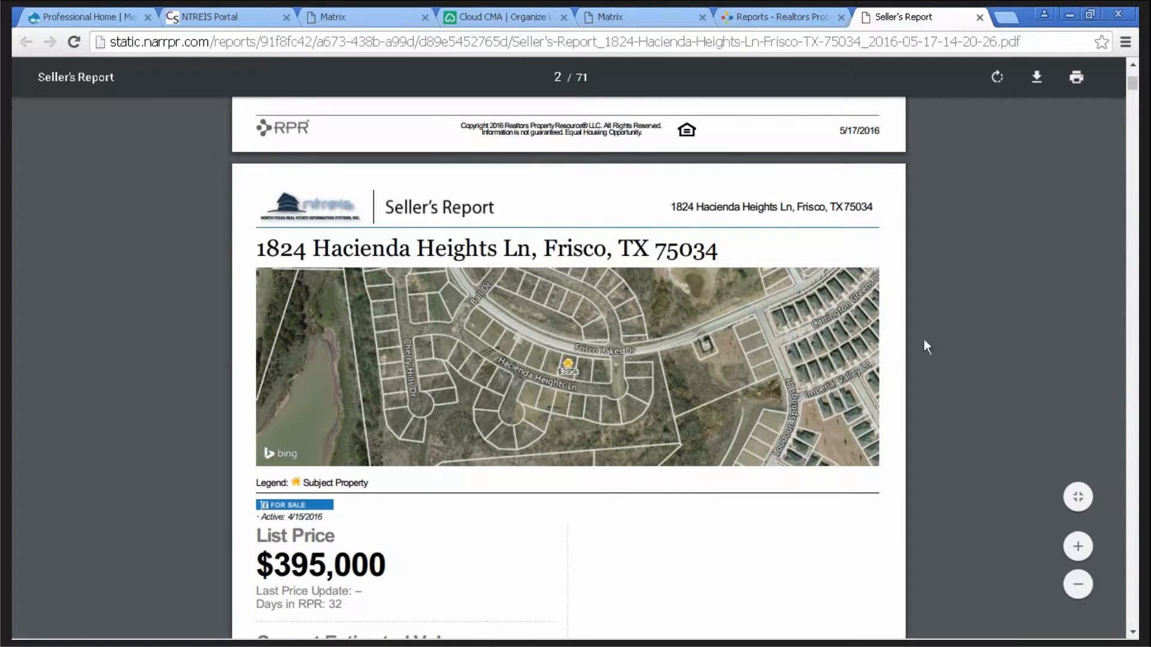
pyautogui.scroll(-4, 947, 314)
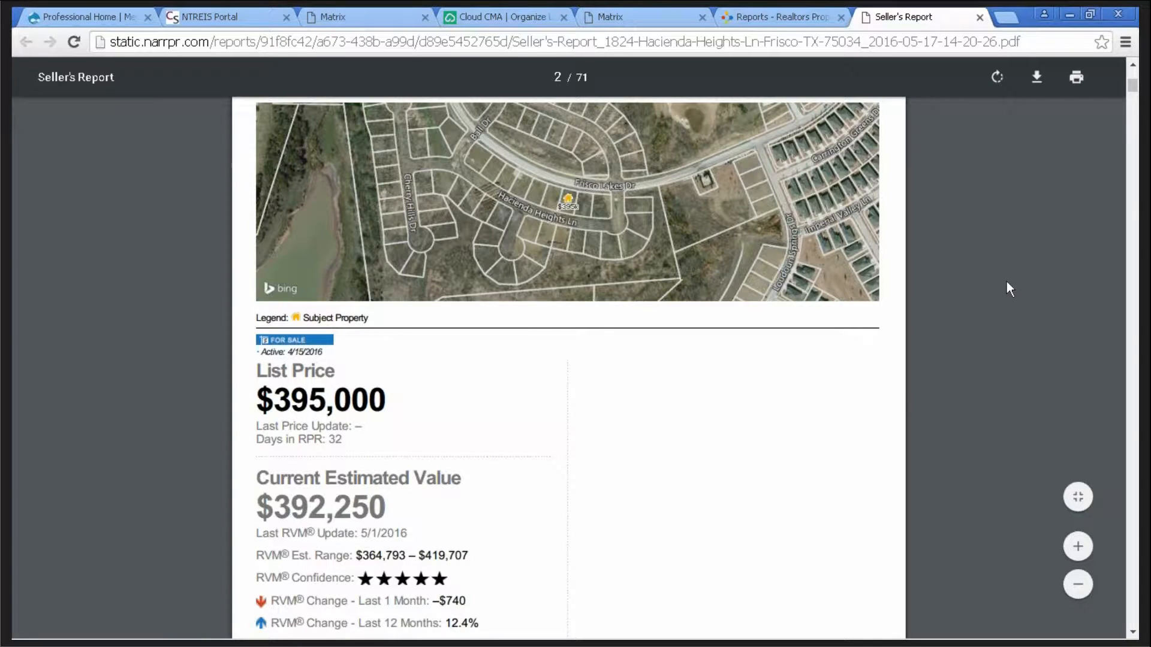
pyautogui.scroll(-4, 1002, 281)
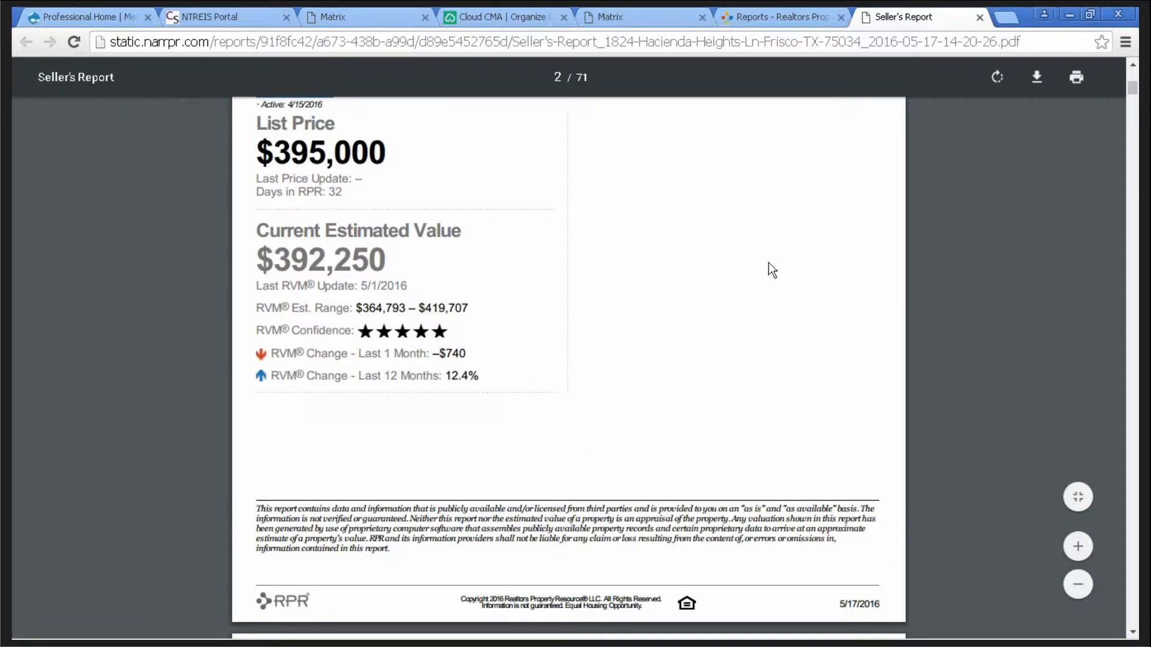
pyautogui.scroll(-5, 979, 279)
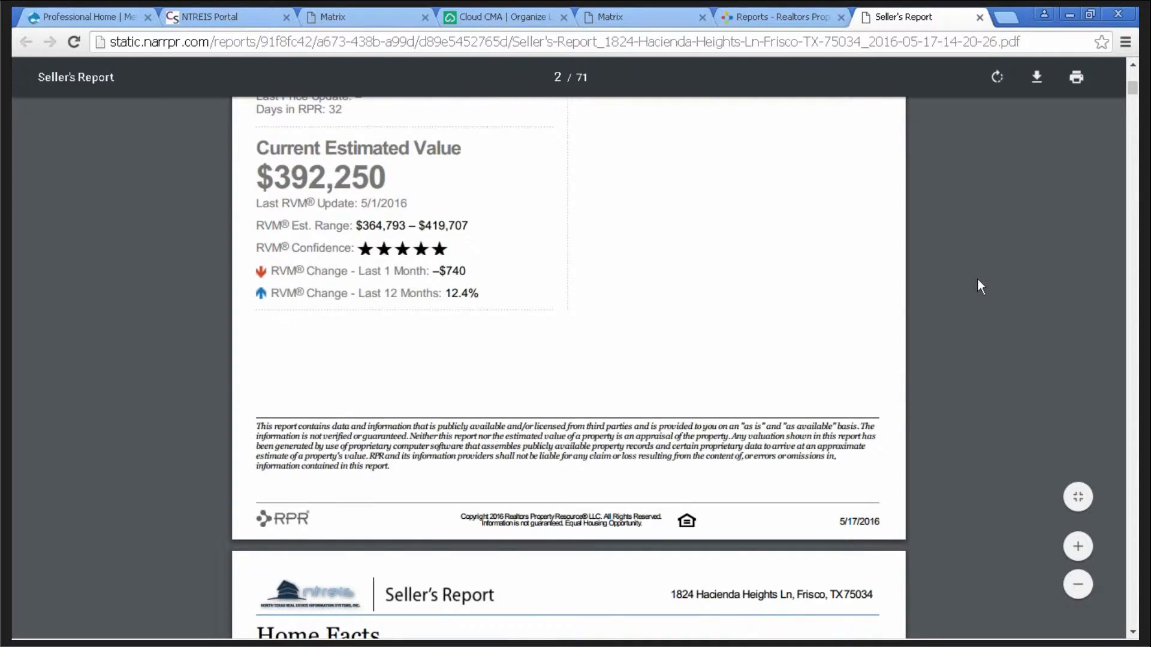
pyautogui.scroll(-4, 980, 272)
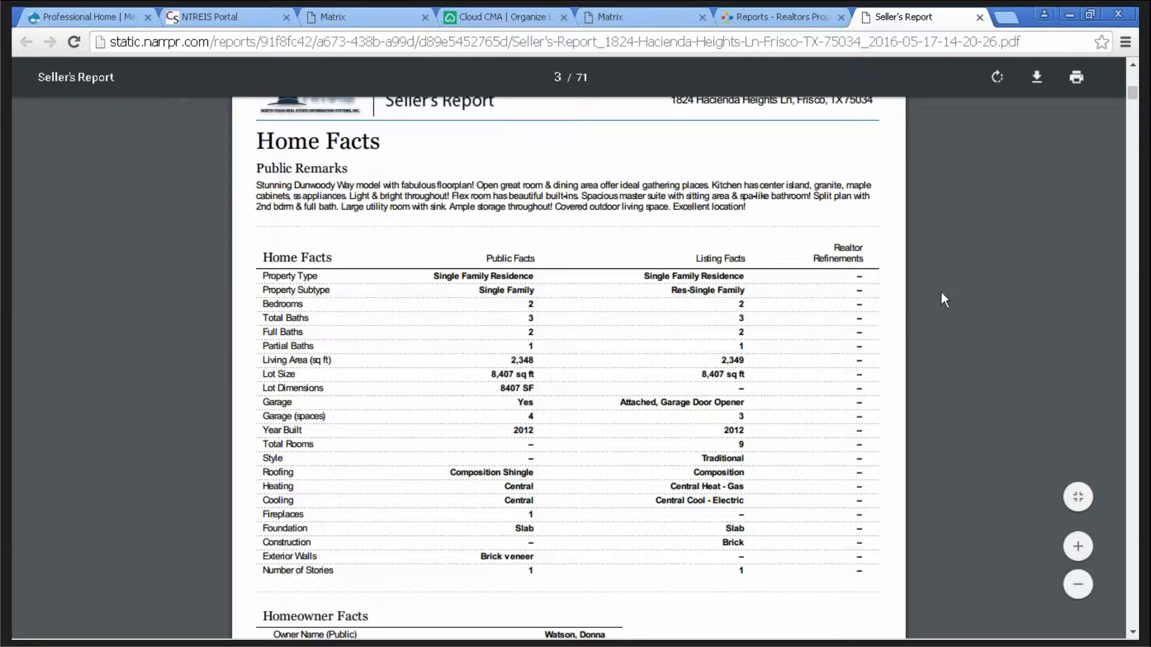
# - Scroll past Extended Home Facts, Location Details and Property Photos to Historical Photos
pyautogui.scroll(-8, 943, 289)
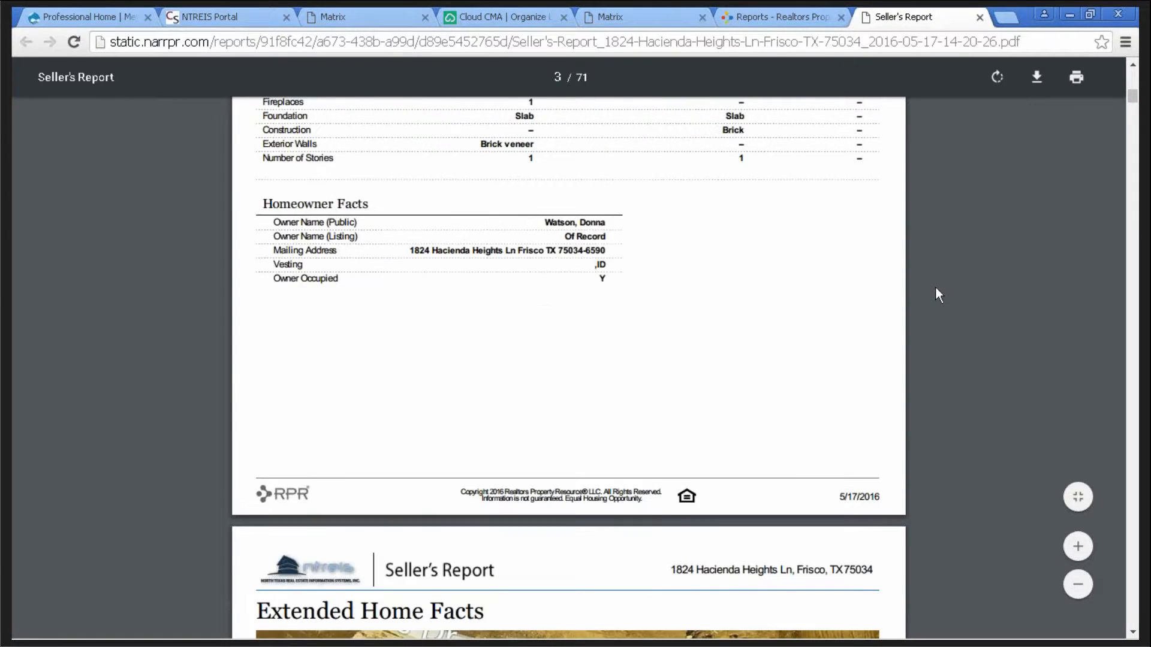
pyautogui.scroll(-6, 936, 287)
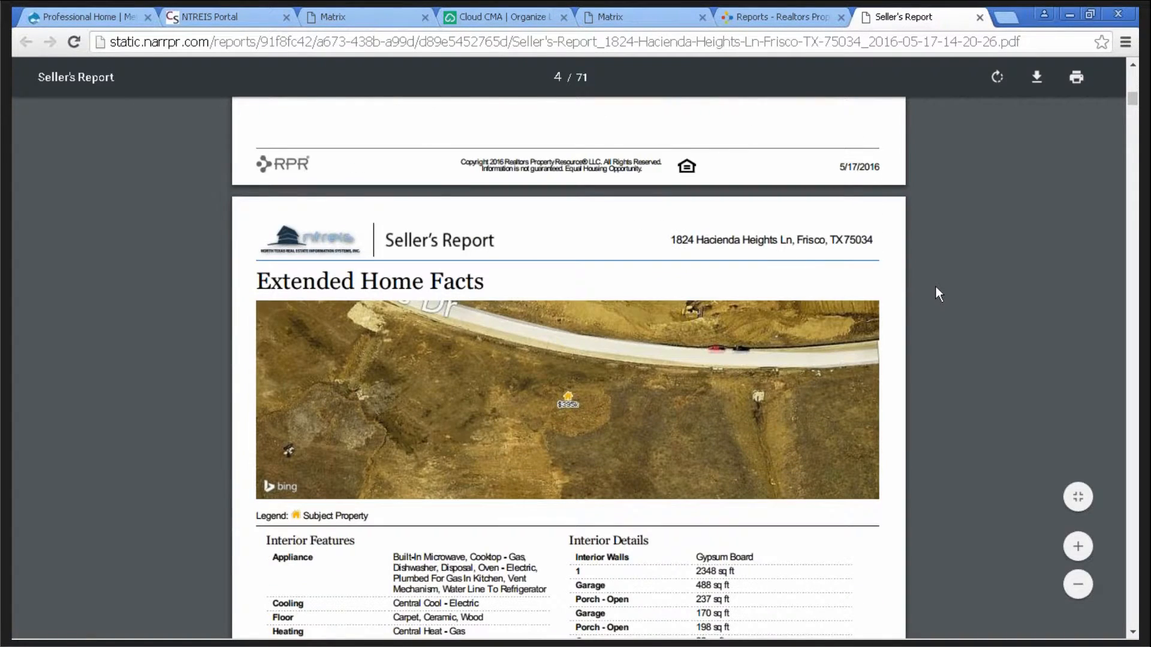
pyautogui.scroll(-2, 936, 288)
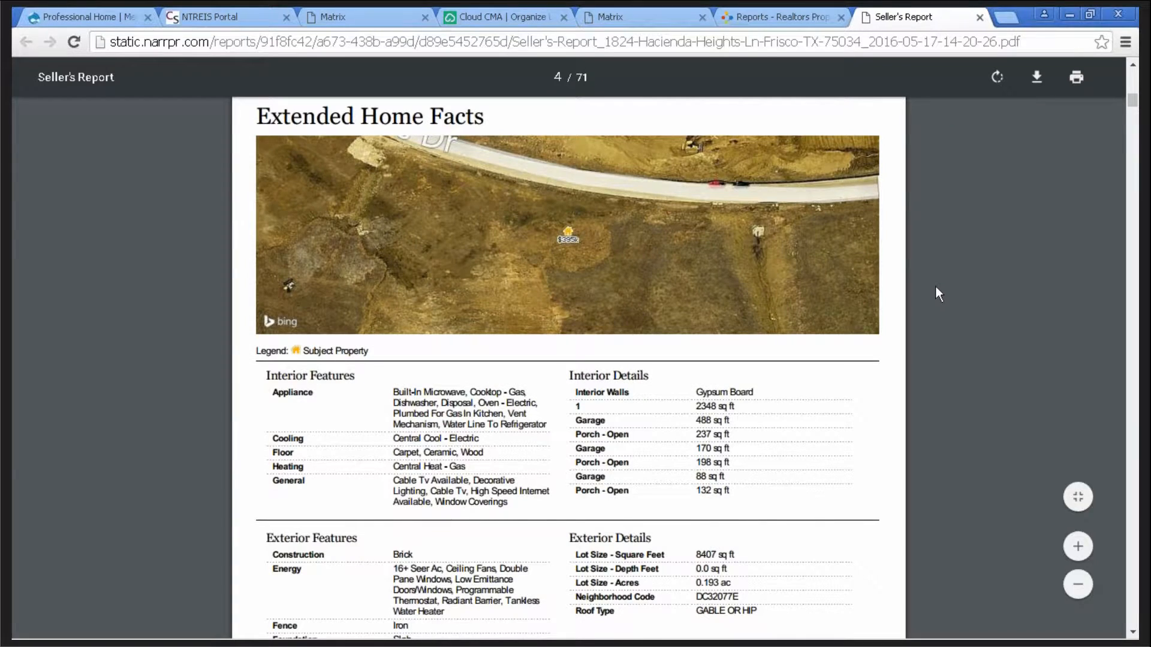
pyautogui.scroll(-5, 935, 286)
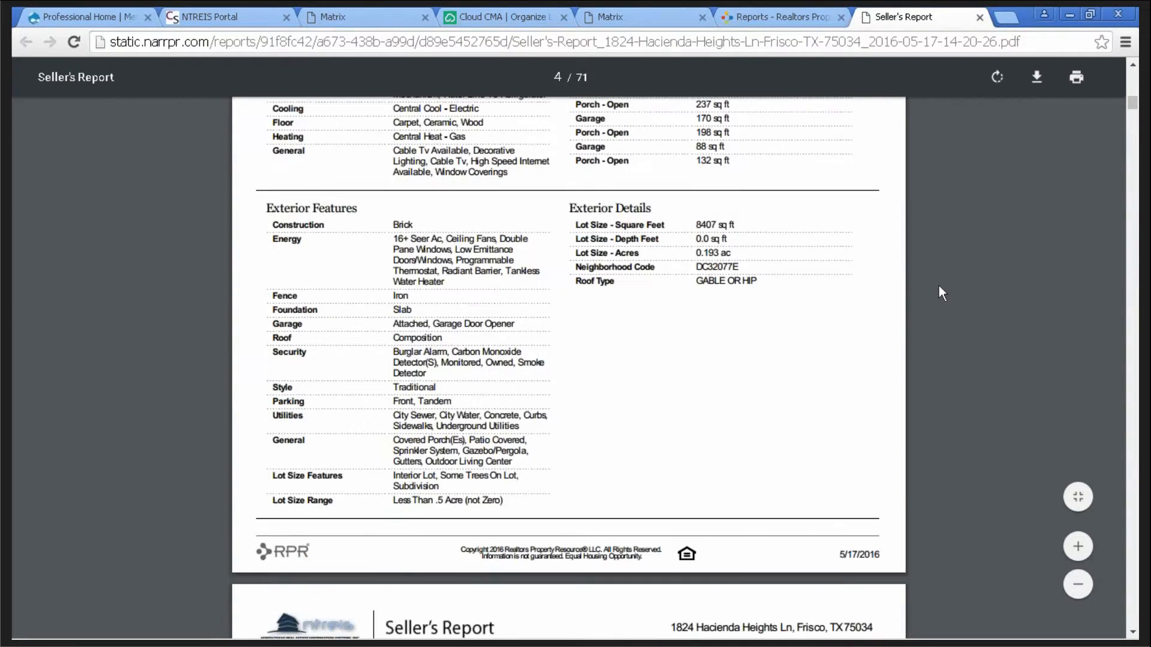
pyautogui.scroll(-6, 939, 287)
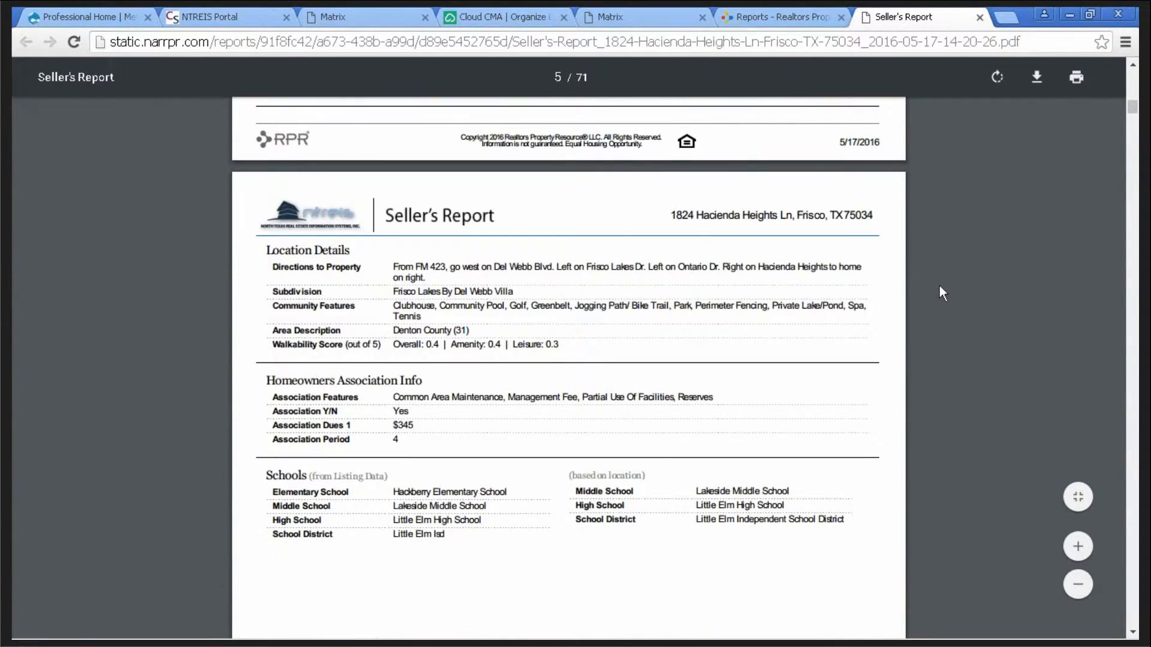
pyautogui.scroll(-3, 939, 286)
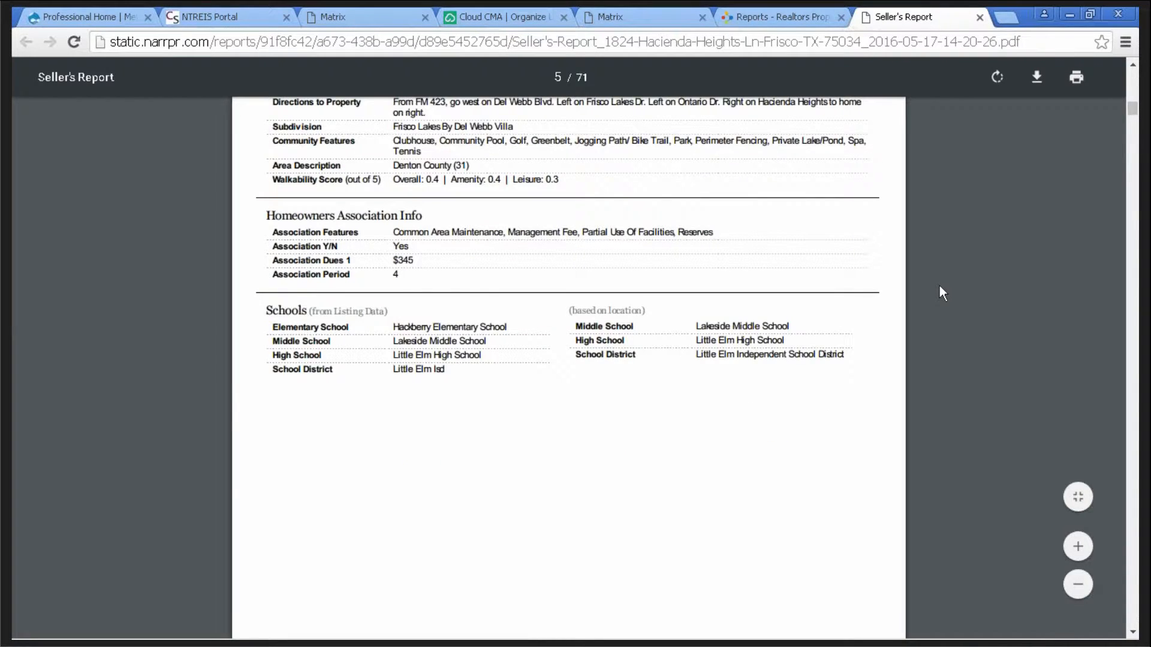
pyautogui.scroll(-1, 939, 286)
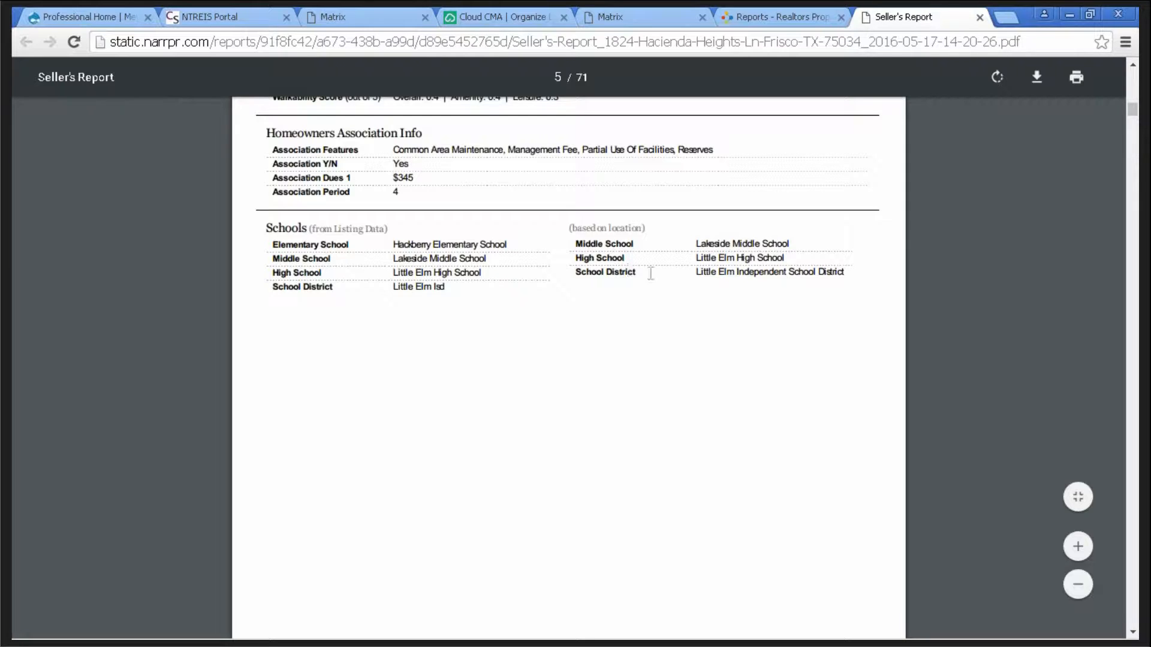
pyautogui.scroll(-8, 972, 309)
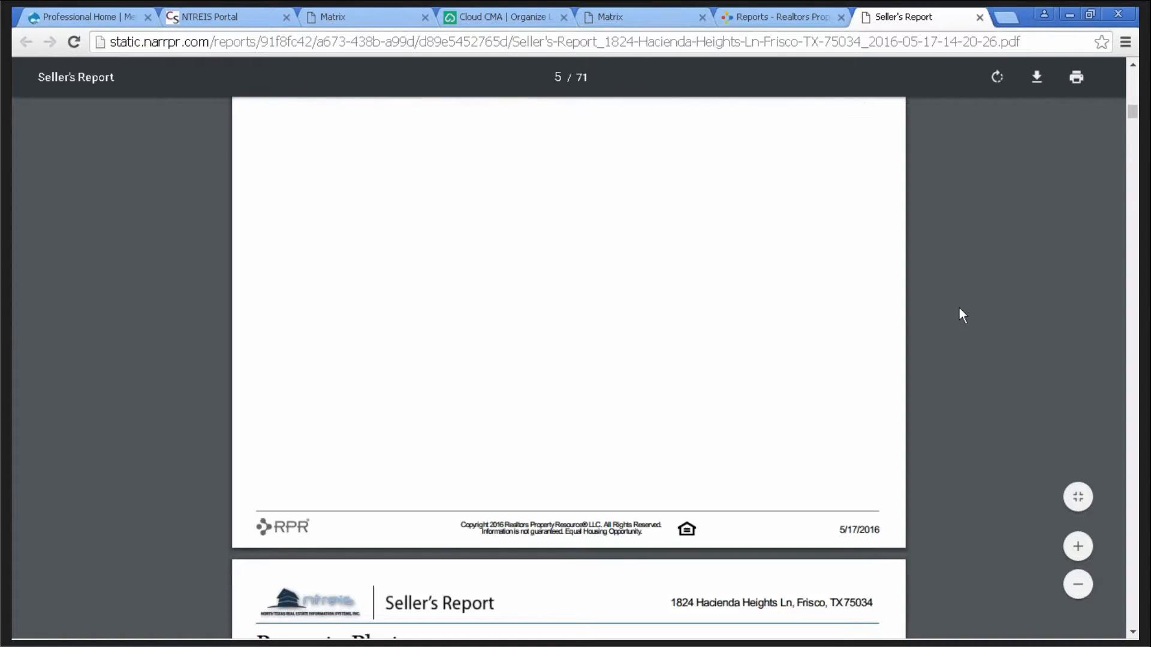
pyautogui.scroll(-3, 959, 305)
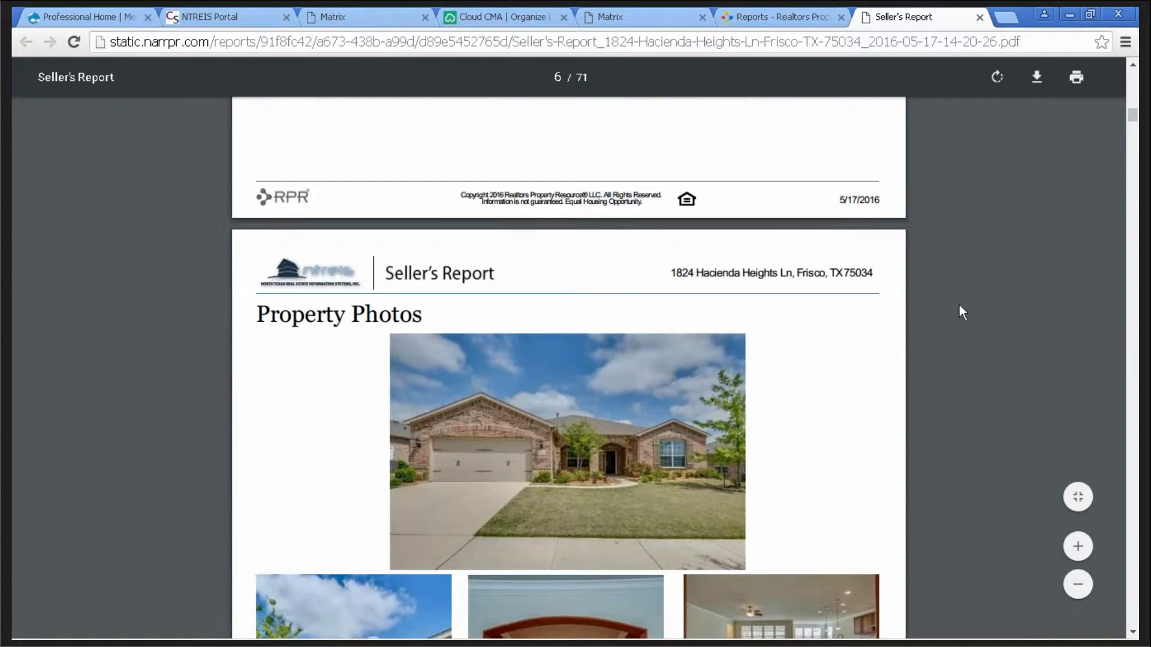
pyautogui.scroll(-2, 959, 306)
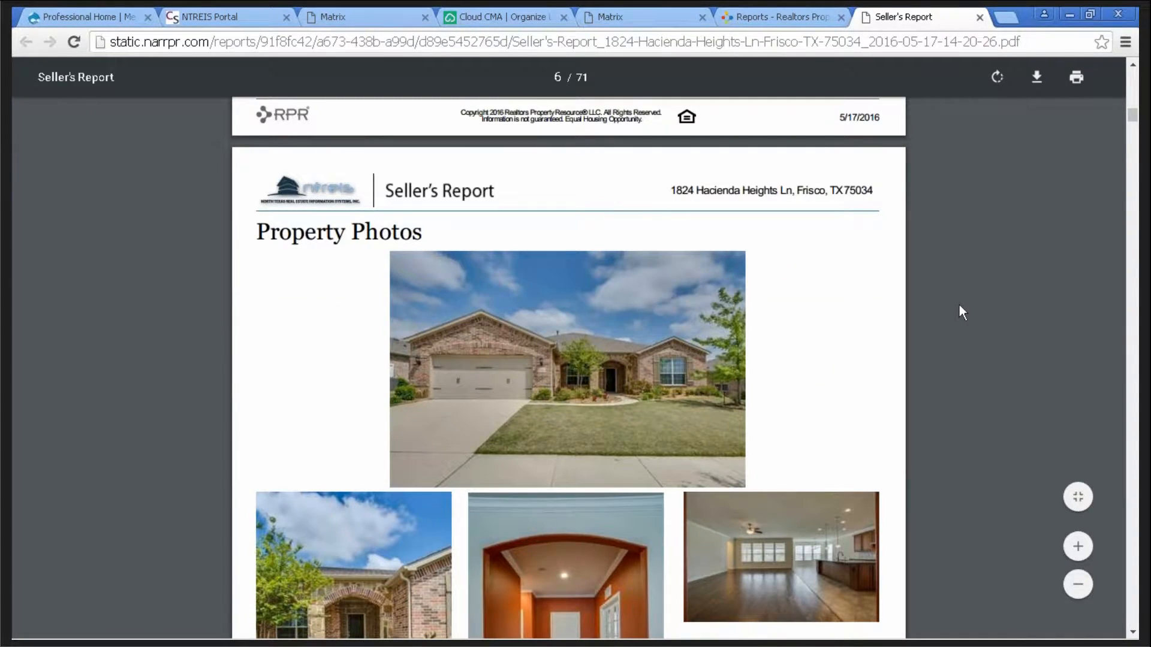
pyautogui.scroll(-2, 959, 305)
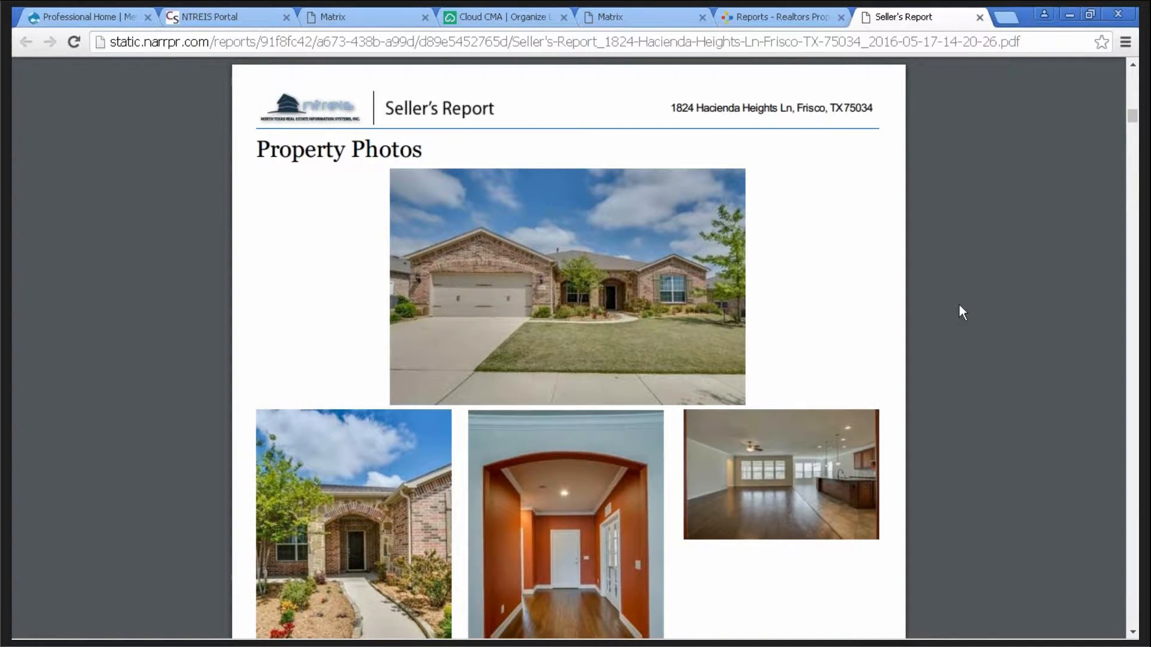
pyautogui.scroll(-2, 959, 305)
pyautogui.scroll(-3, 959, 305)
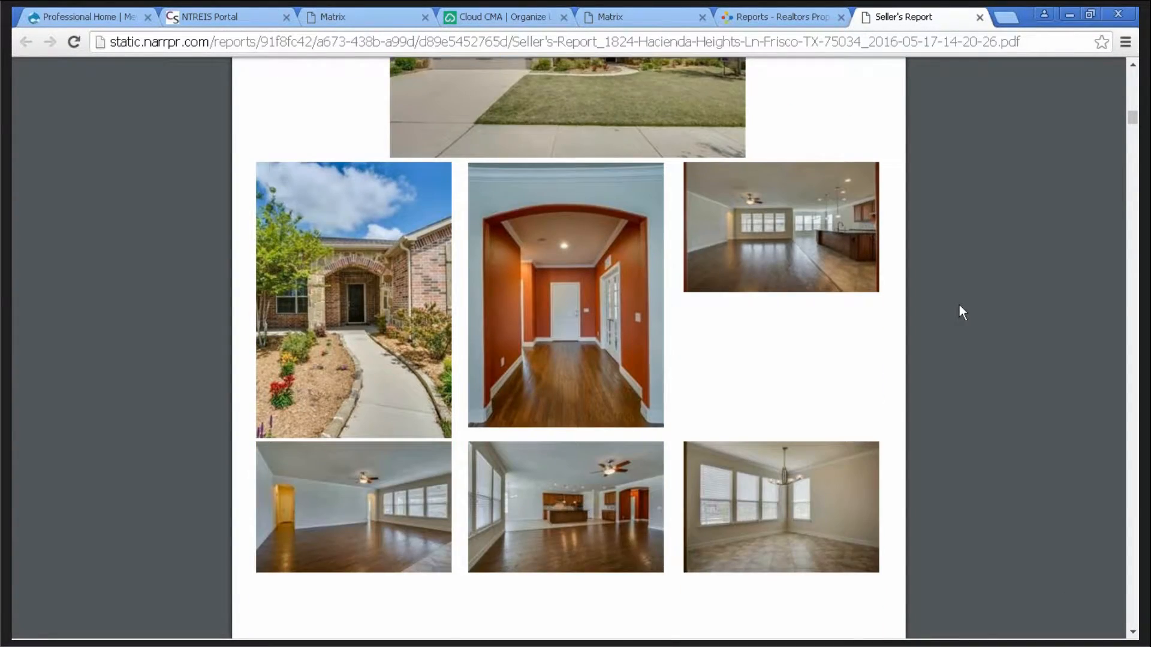
pyautogui.scroll(-3, 959, 305)
pyautogui.scroll(-3, 959, 304)
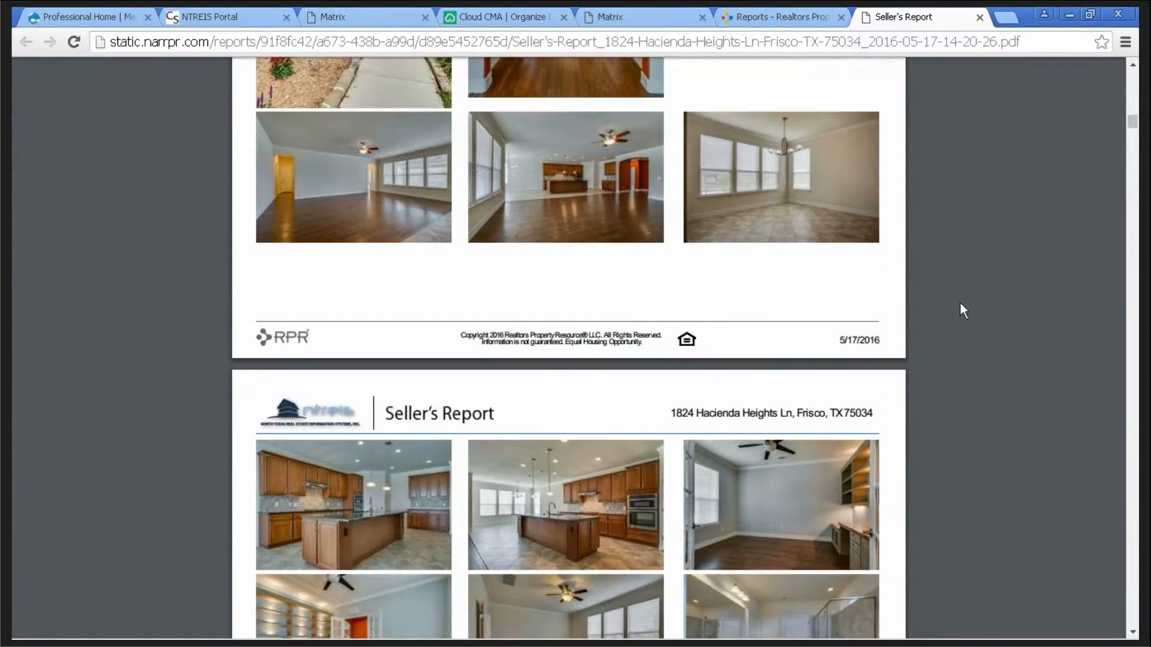
pyautogui.scroll(-8, 959, 302)
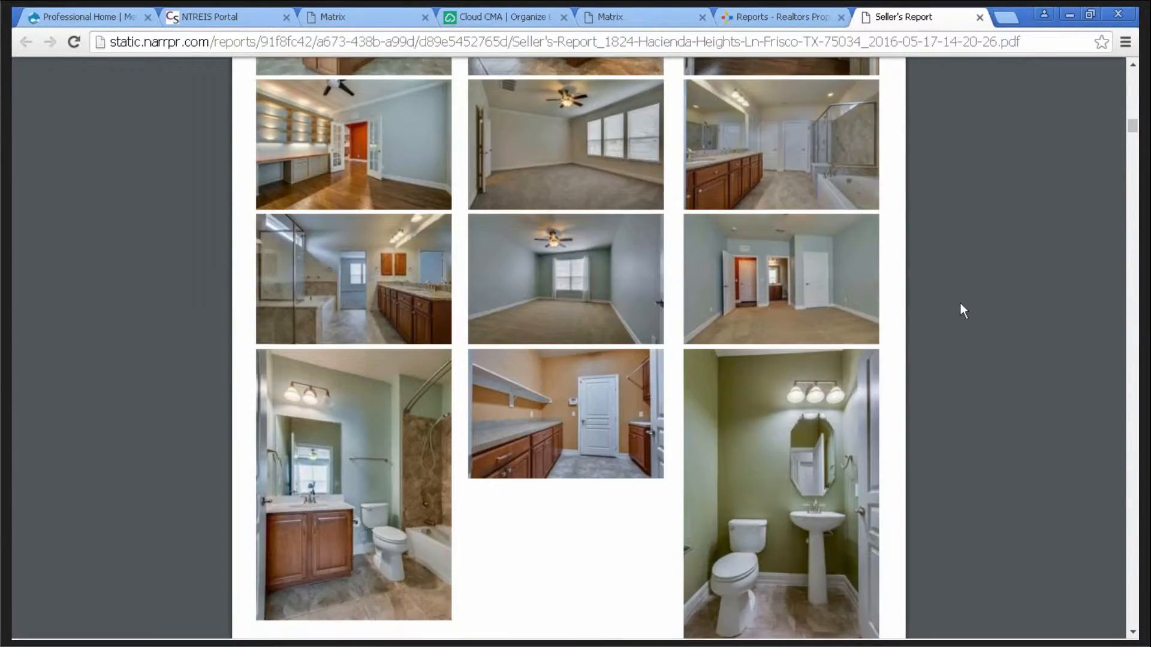
pyautogui.scroll(-7, 961, 311)
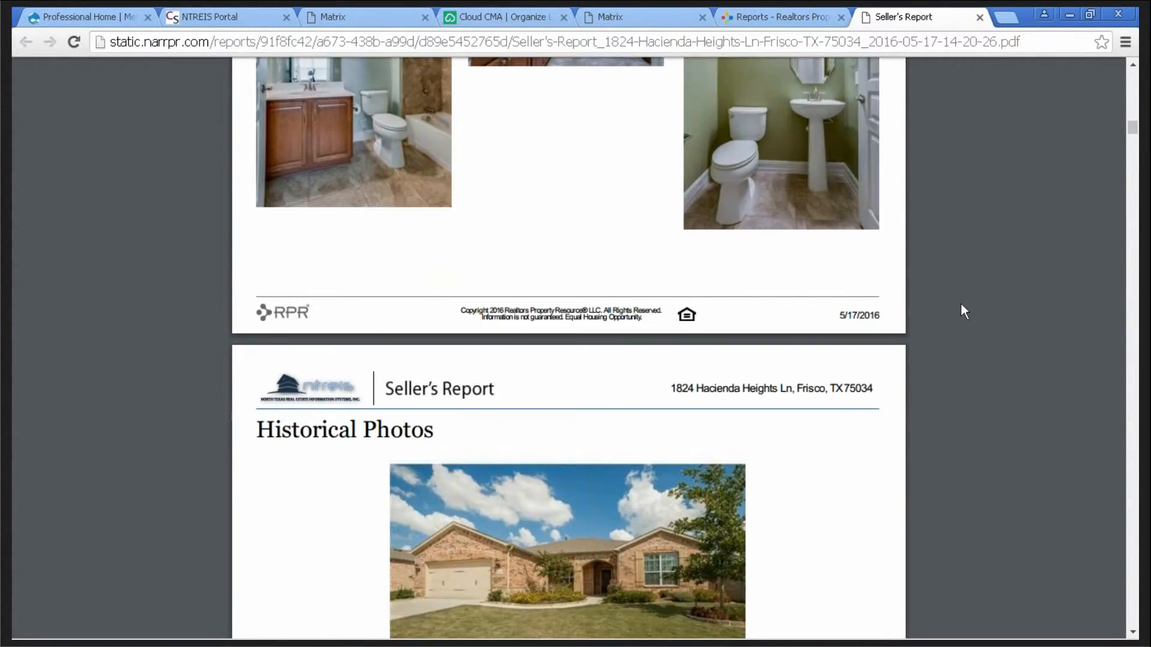
# - Scroll past Property History and Assessed Values to the Sales and Financing Activity chart
pyautogui.scroll(-4, 961, 305)
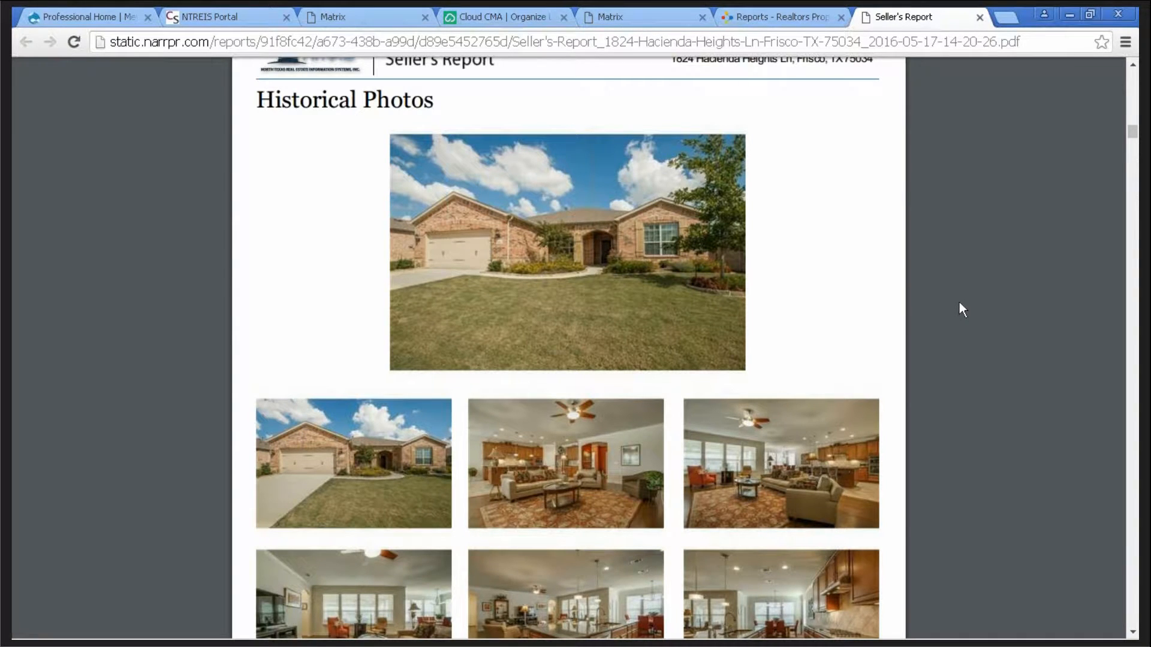
pyautogui.scroll(-8, 959, 303)
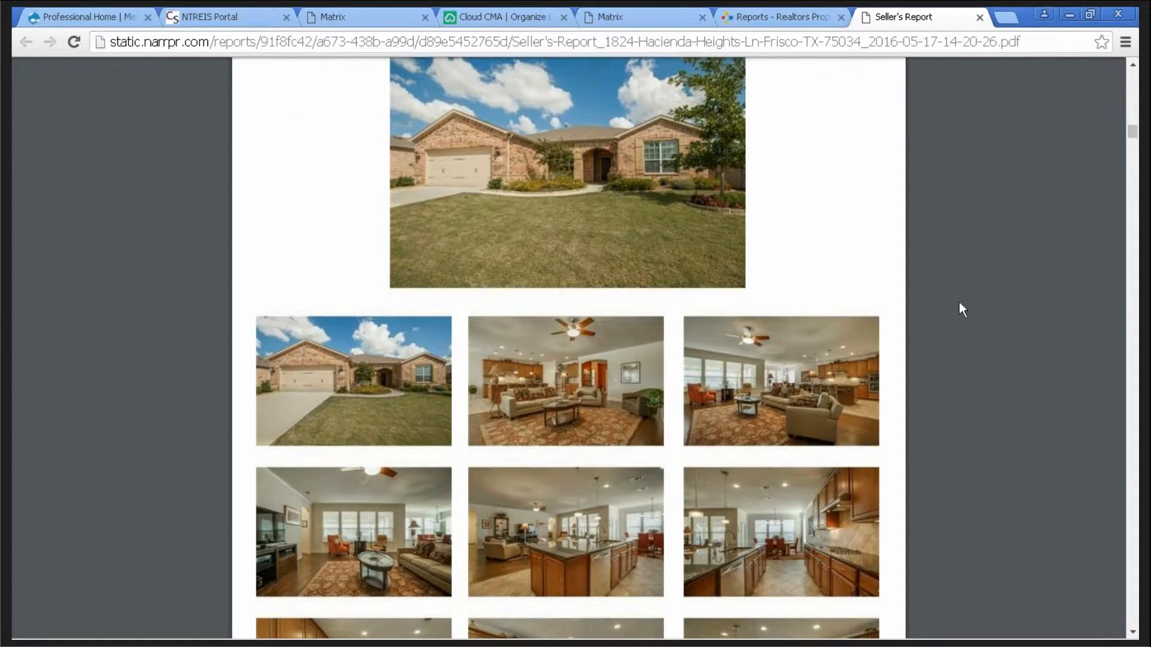
pyautogui.scroll(-16, 956, 303)
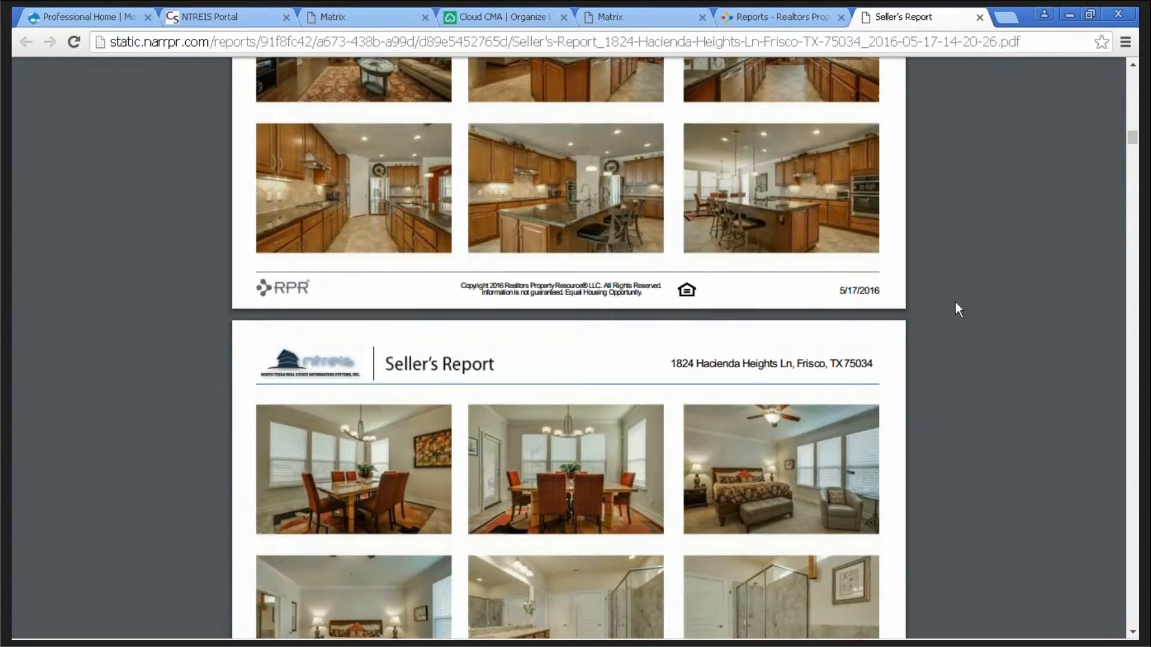
pyautogui.scroll(-3, 955, 304)
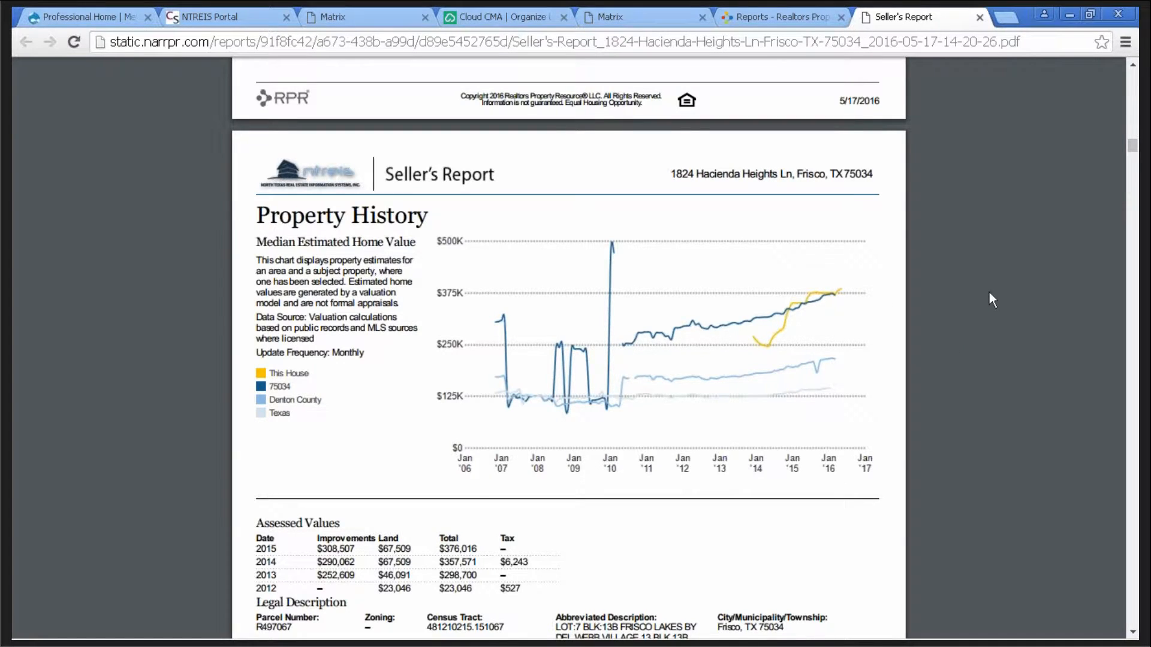
pyautogui.scroll(-2, 989, 292)
pyautogui.scroll(-2, 989, 290)
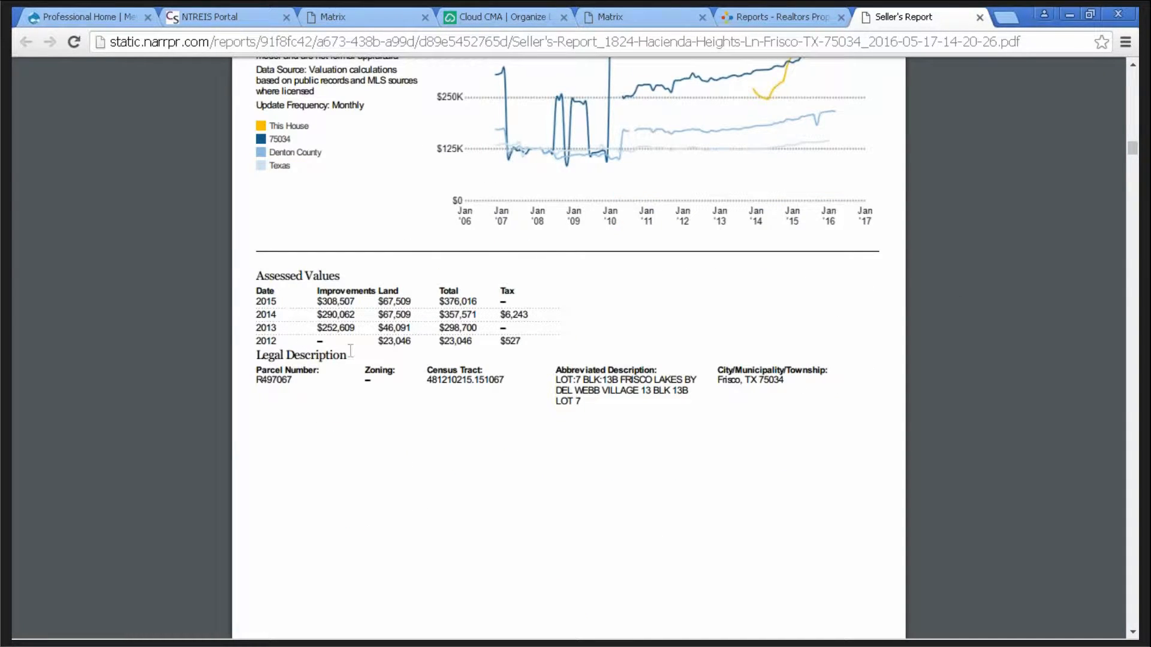
pyautogui.scroll(-8, 935, 320)
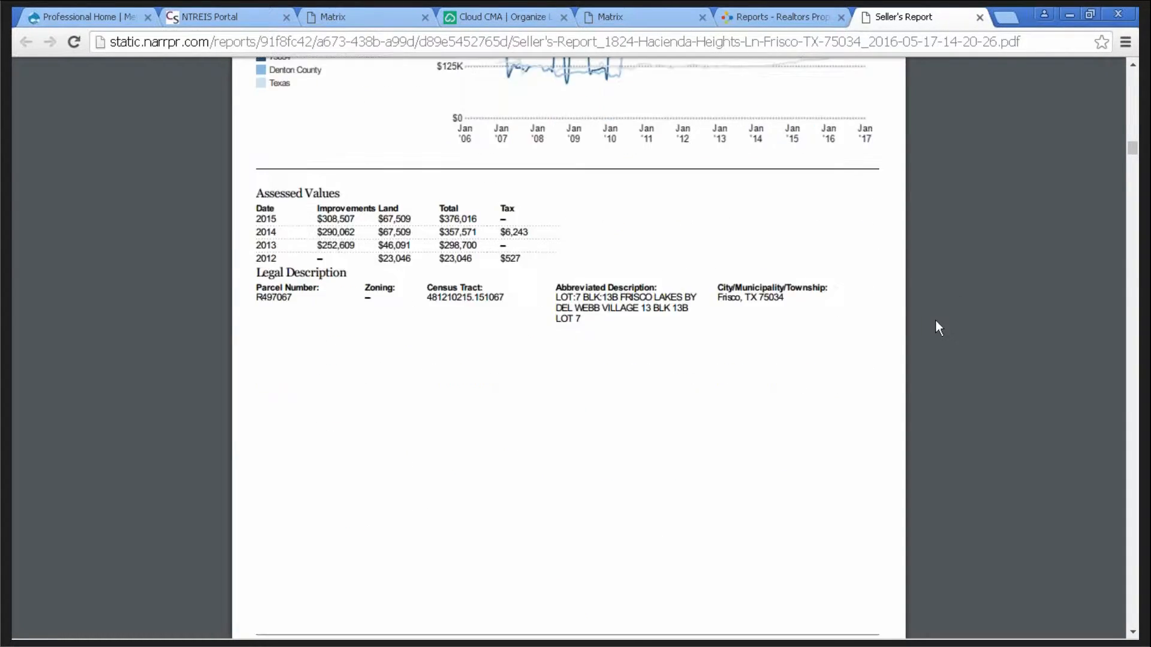
pyautogui.scroll(-1, 936, 327)
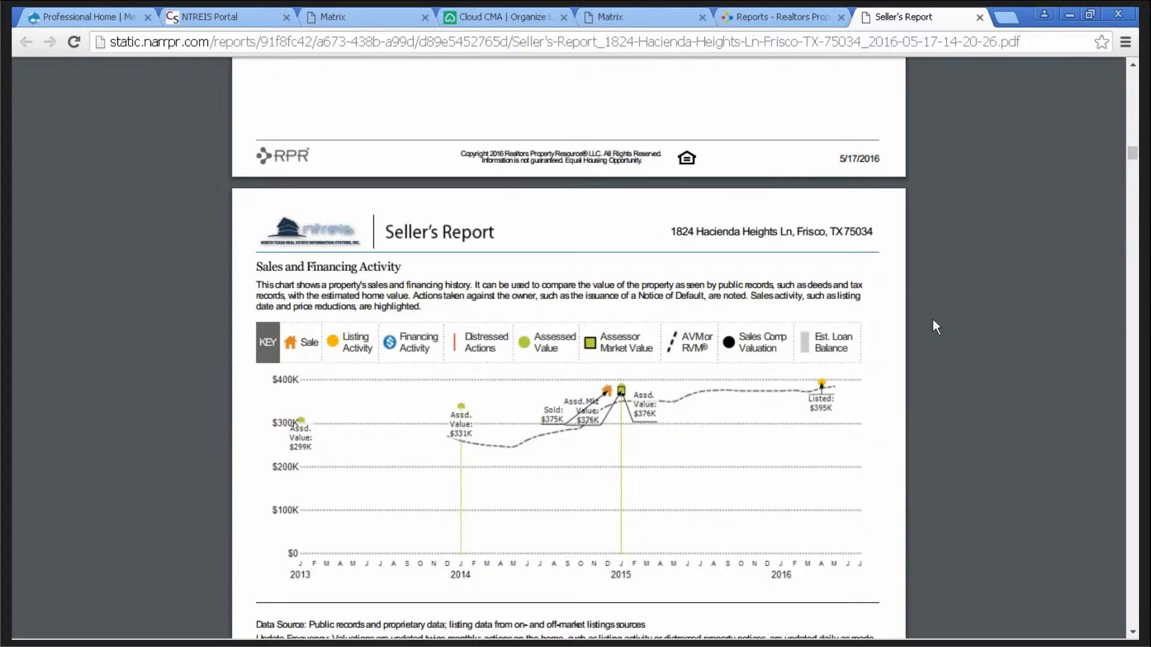
# - Scroll past the market health charts to the Selected Market Activity map and summary table
pyautogui.scroll(-1, 935, 326)
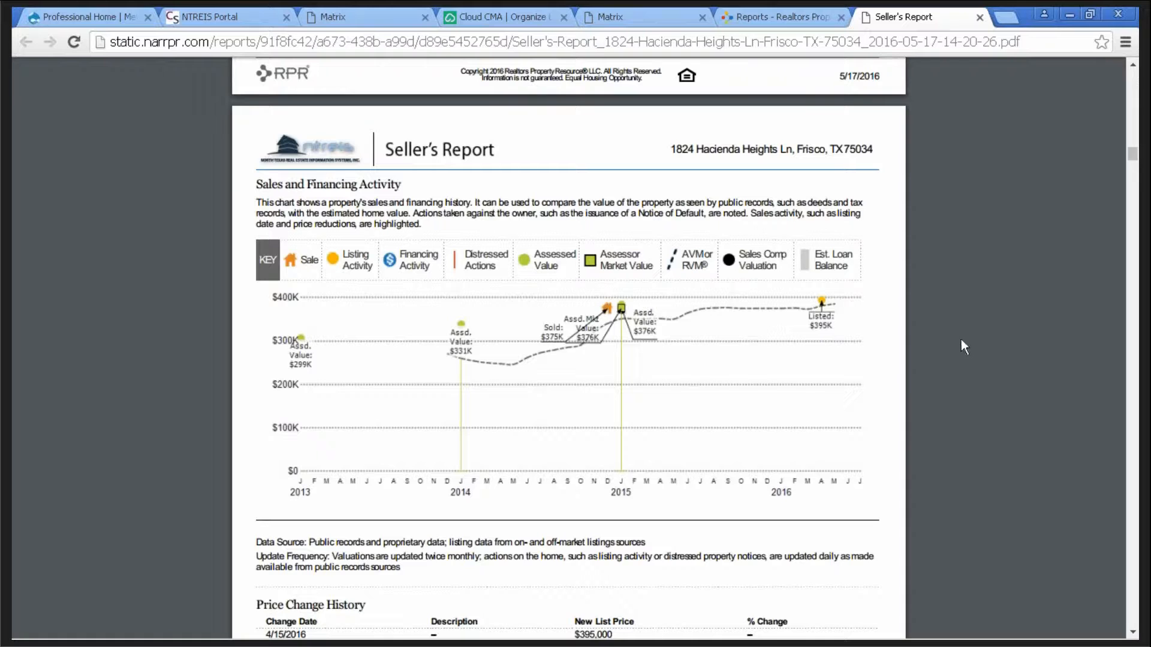
pyautogui.scroll(-3, 953, 331)
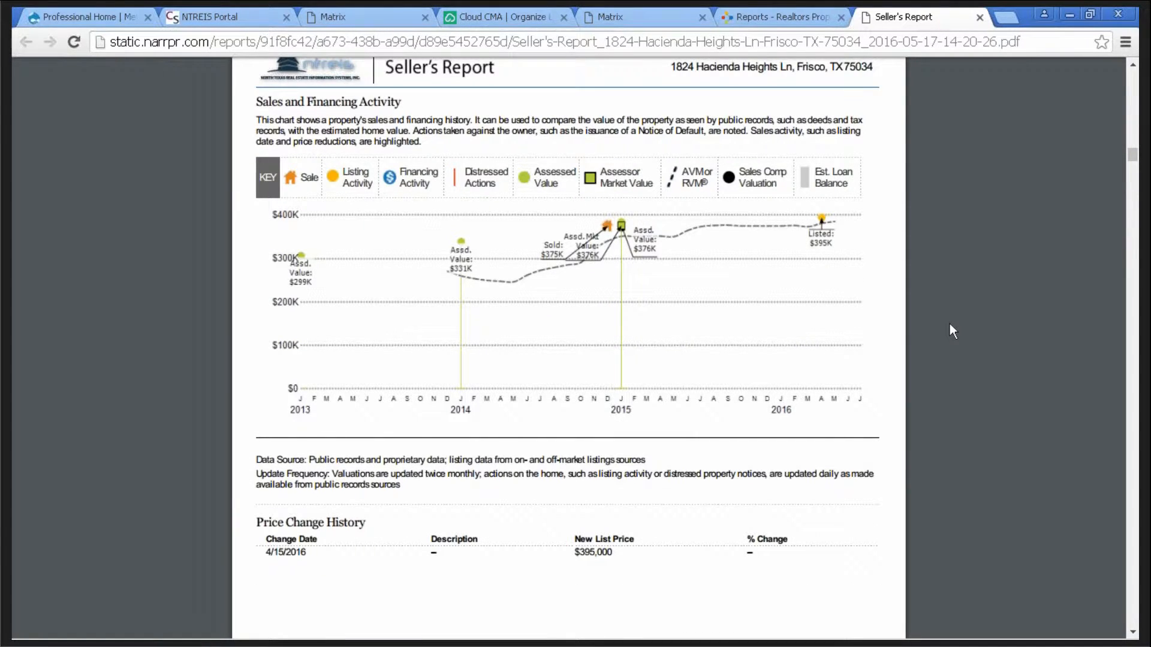
pyautogui.scroll(-20, 950, 327)
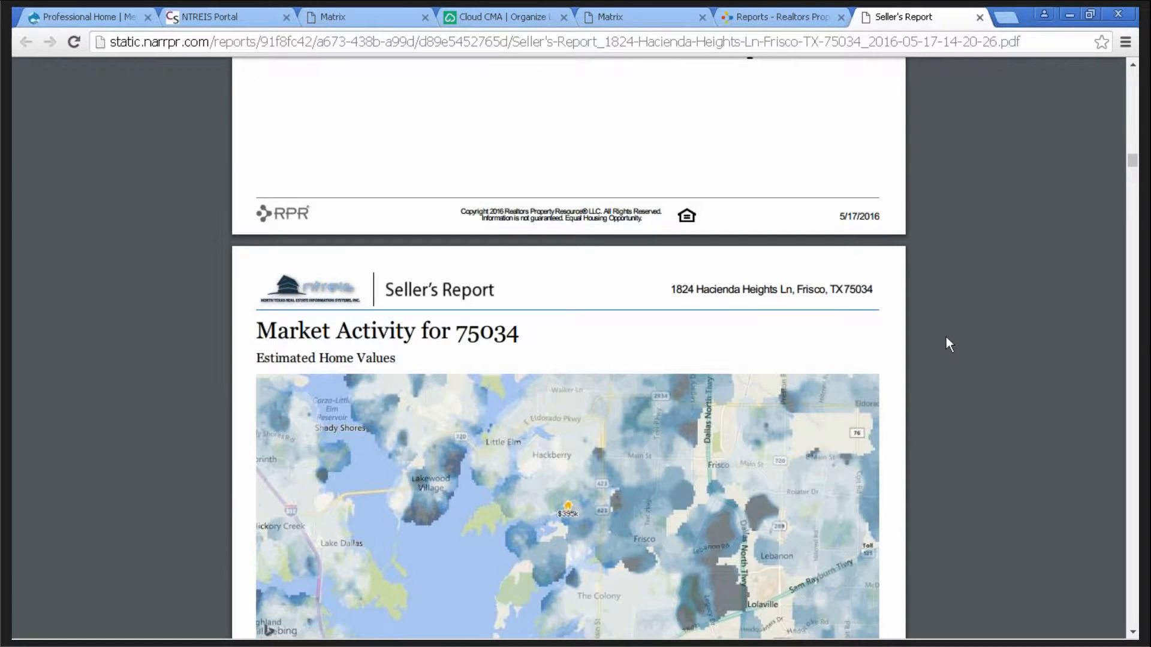
pyautogui.scroll(-3, 946, 344)
pyautogui.scroll(-3, 945, 342)
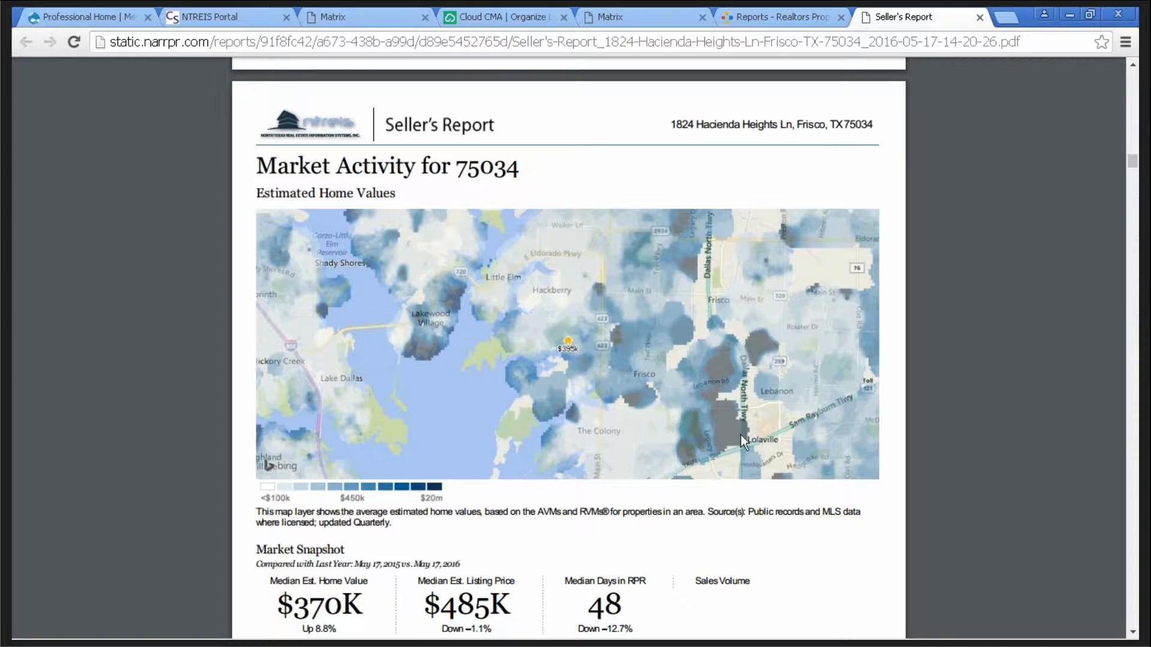
pyautogui.scroll(-10, 932, 285)
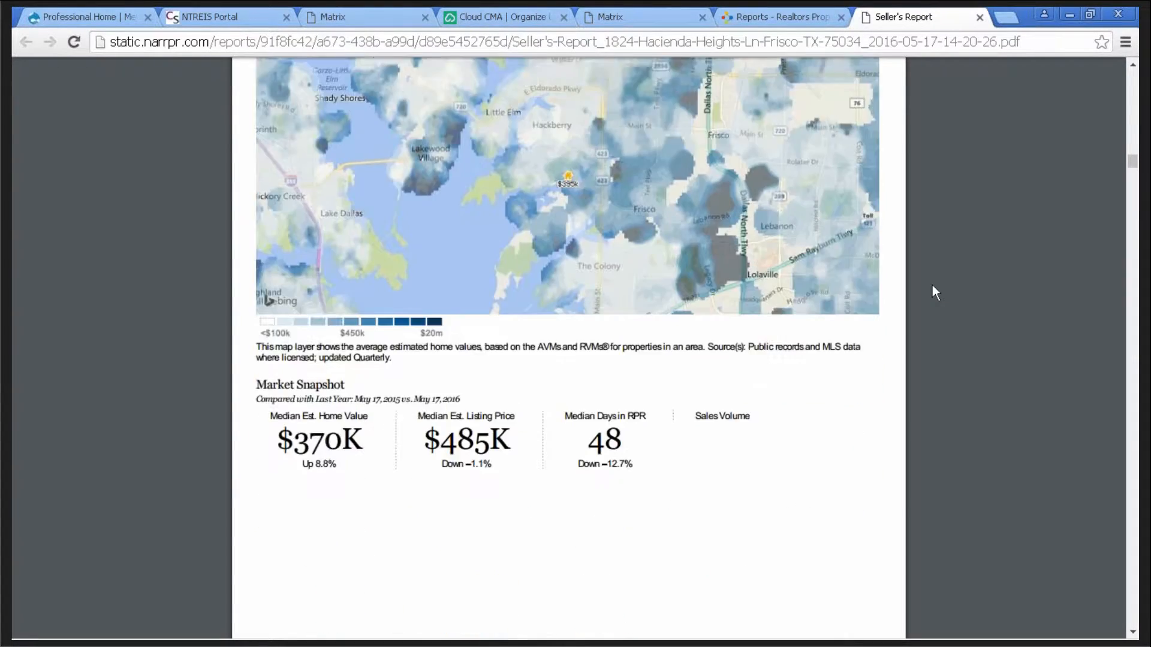
pyautogui.scroll(-1, 929, 280)
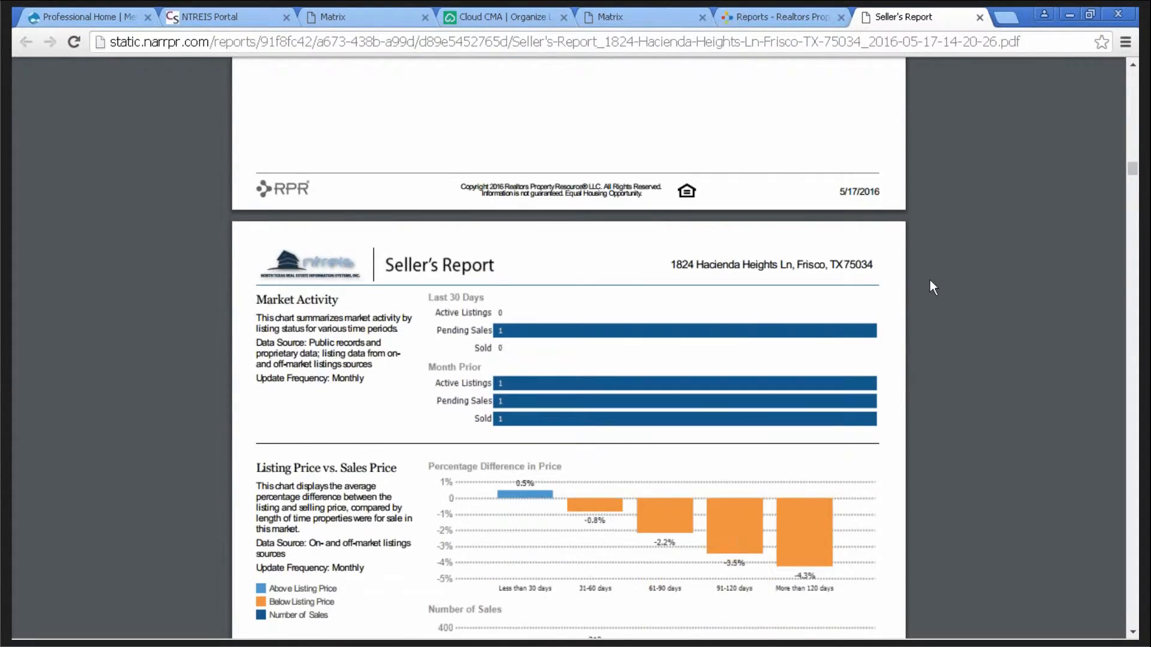
pyautogui.scroll(-1, 930, 280)
pyautogui.scroll(-1, 929, 280)
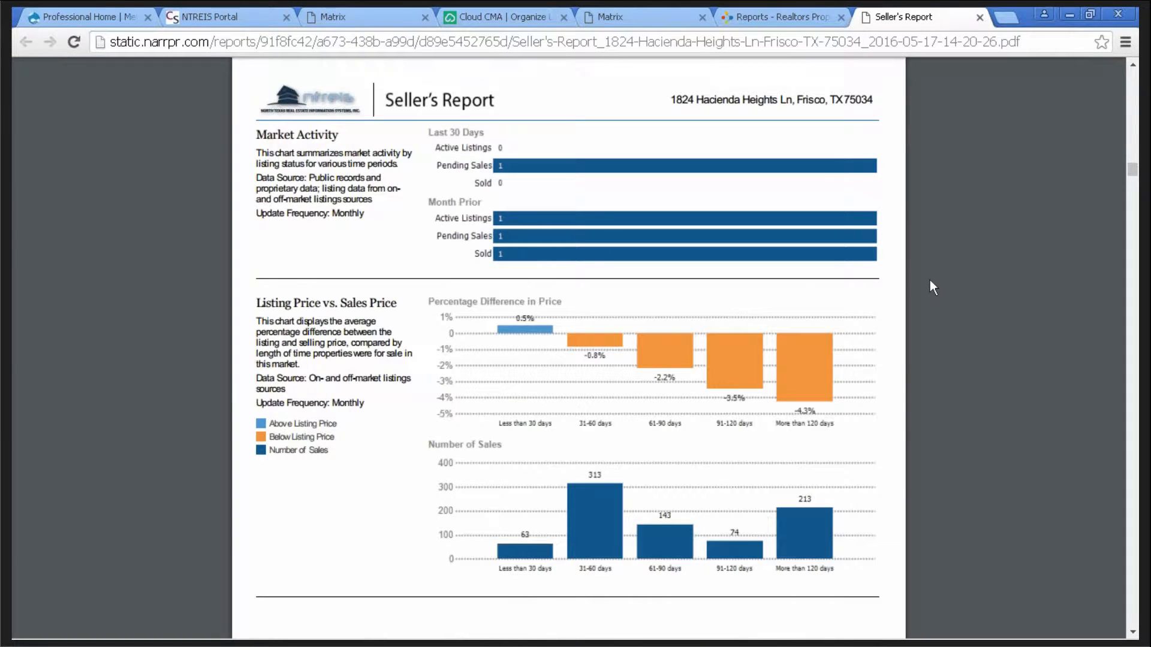
pyautogui.scroll(-1, 930, 279)
pyautogui.scroll(-5, 930, 279)
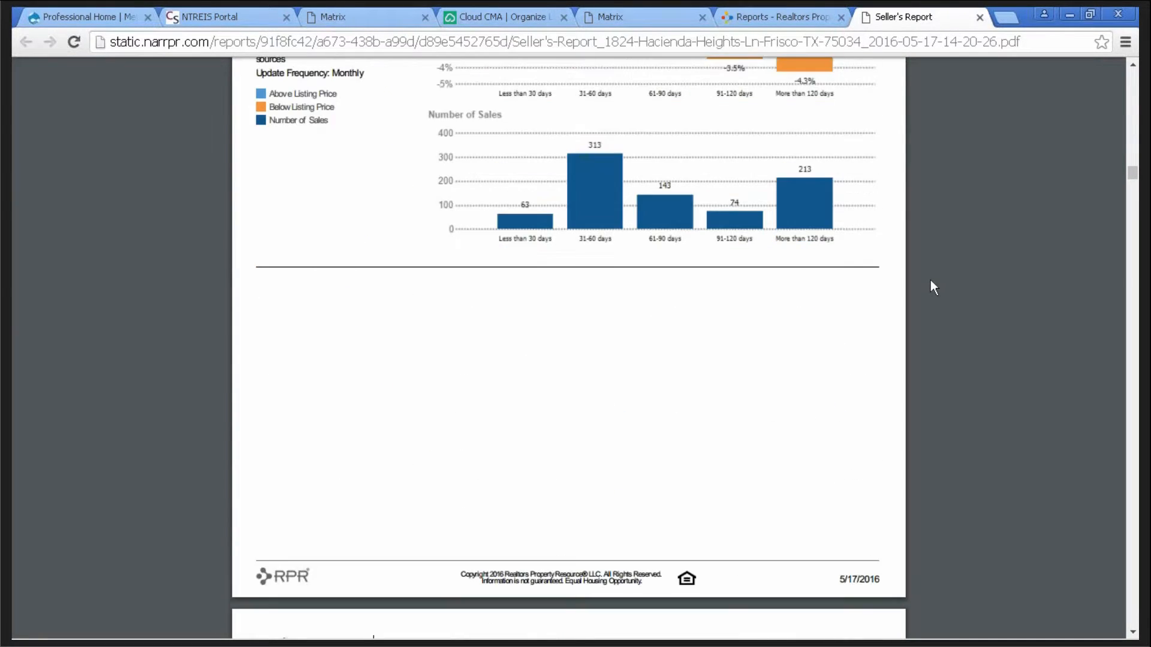
pyautogui.scroll(-4, 930, 279)
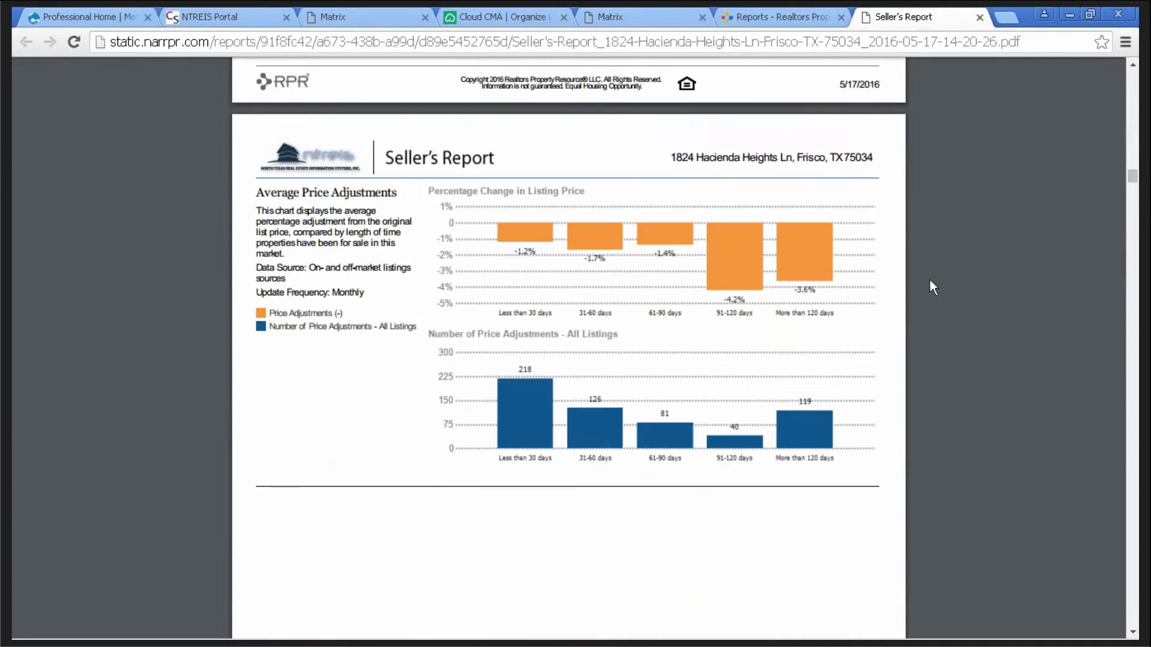
pyautogui.scroll(-7, 930, 279)
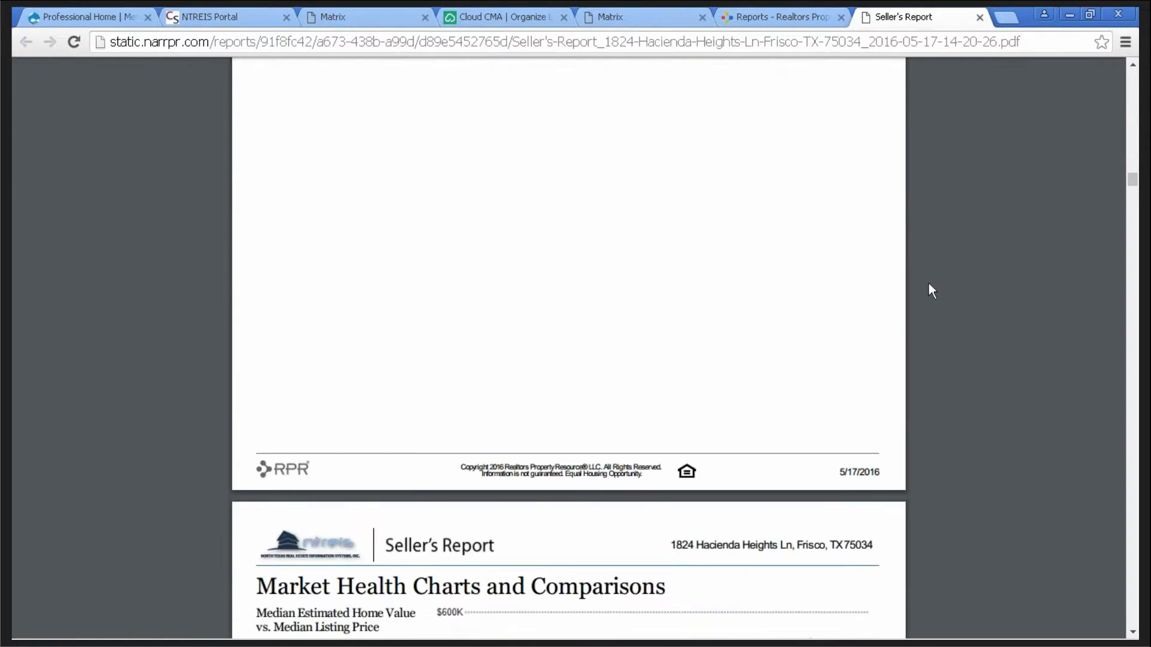
pyautogui.scroll(-7, 929, 283)
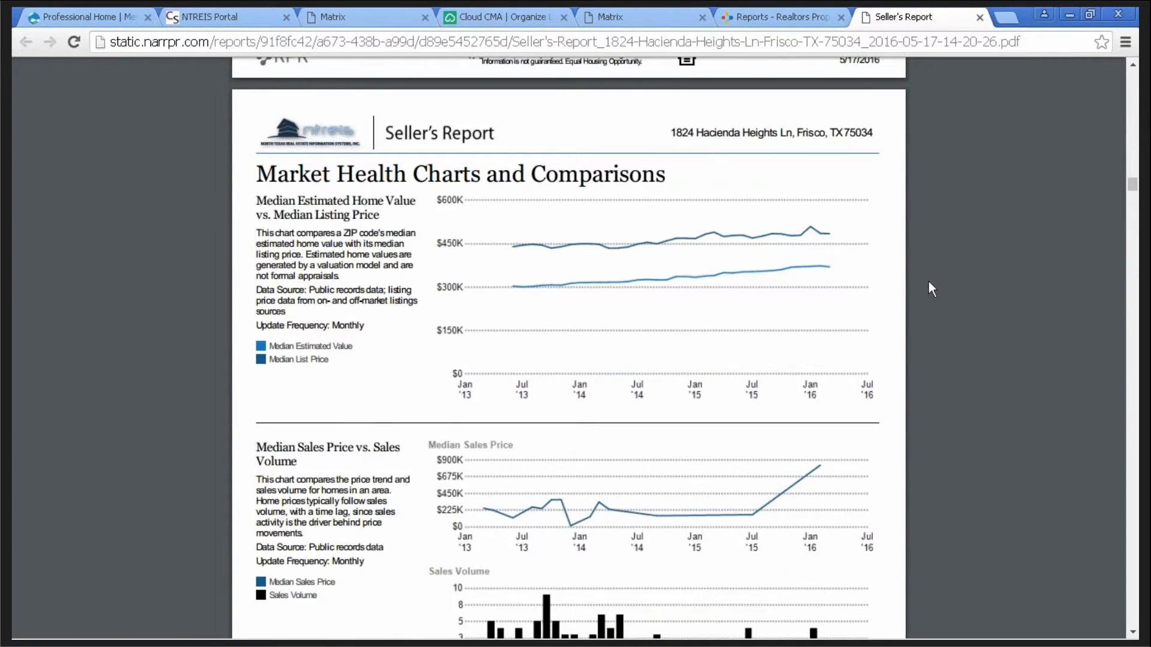
pyautogui.scroll(-10, 929, 283)
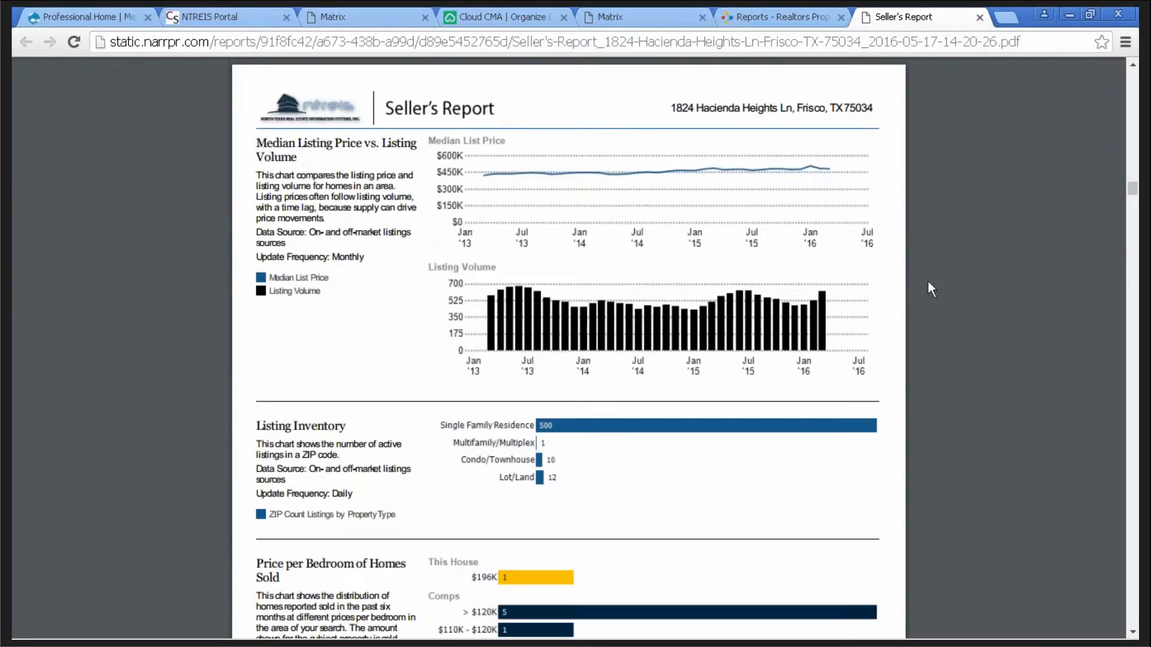
pyautogui.scroll(-9, 929, 281)
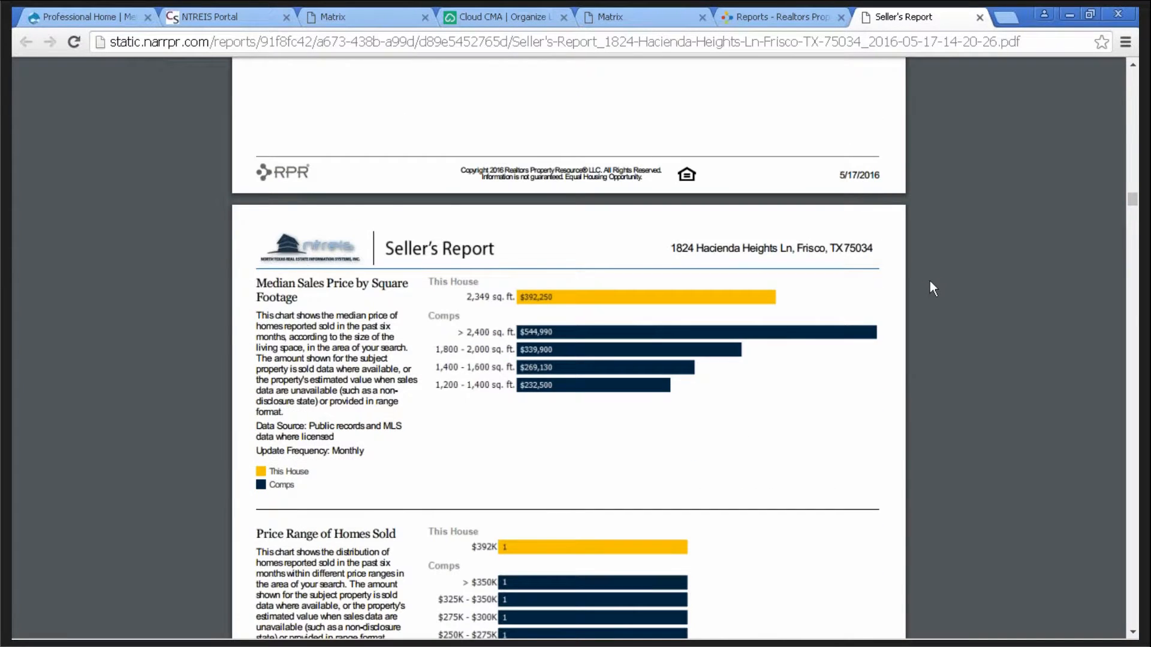
pyautogui.scroll(-9, 928, 279)
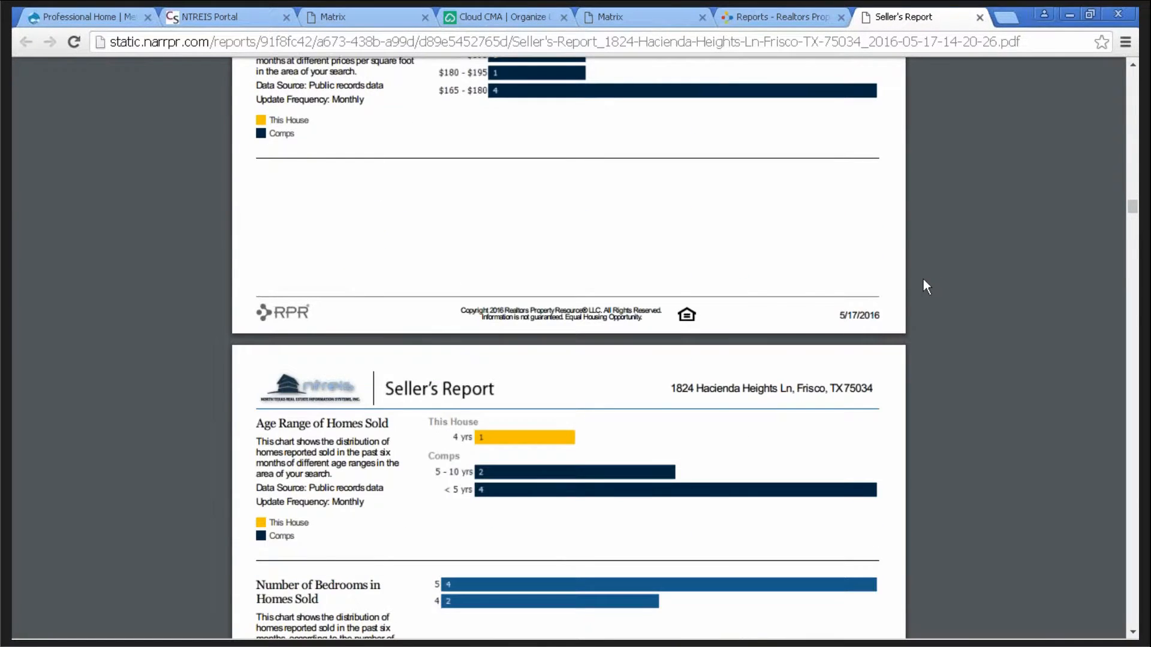
pyautogui.scroll(-6, 925, 280)
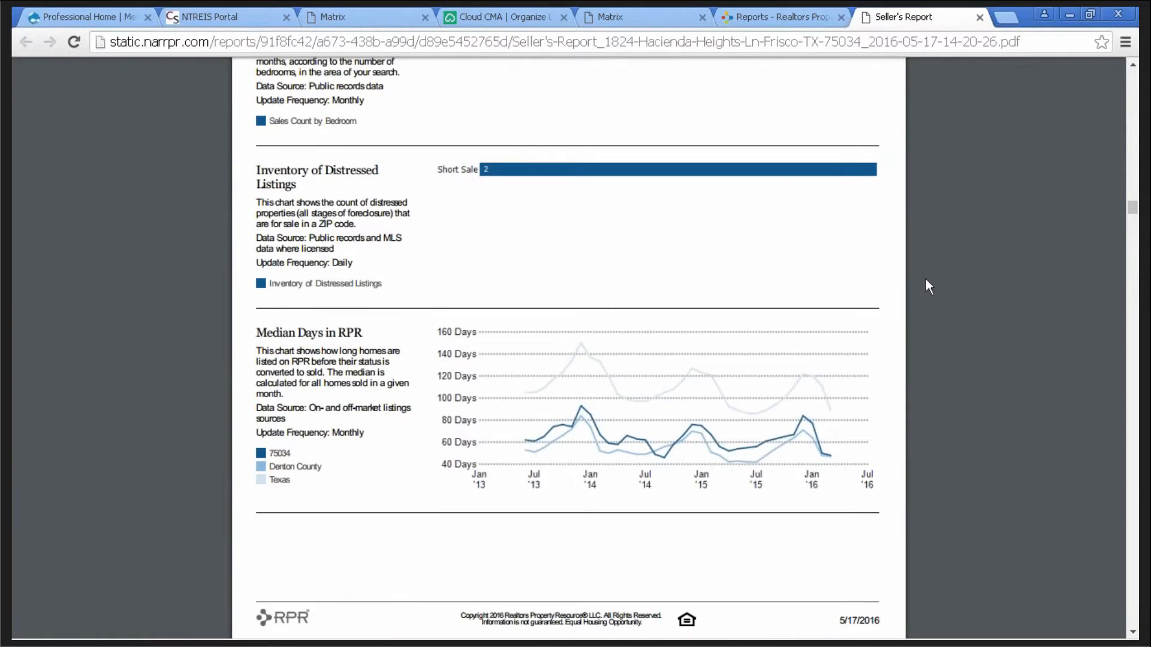
pyautogui.scroll(-5, 923, 278)
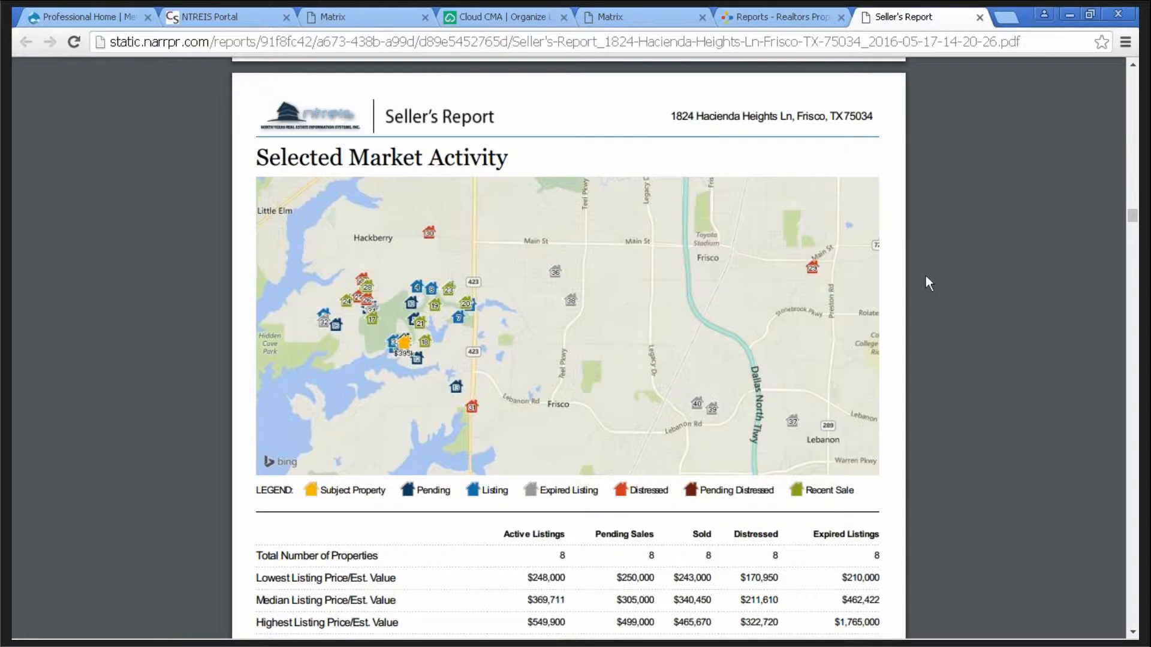
# - Scroll through the Active comparables and their Home Facts pages to the Pending comparables table
pyautogui.scroll(-1, 929, 283)
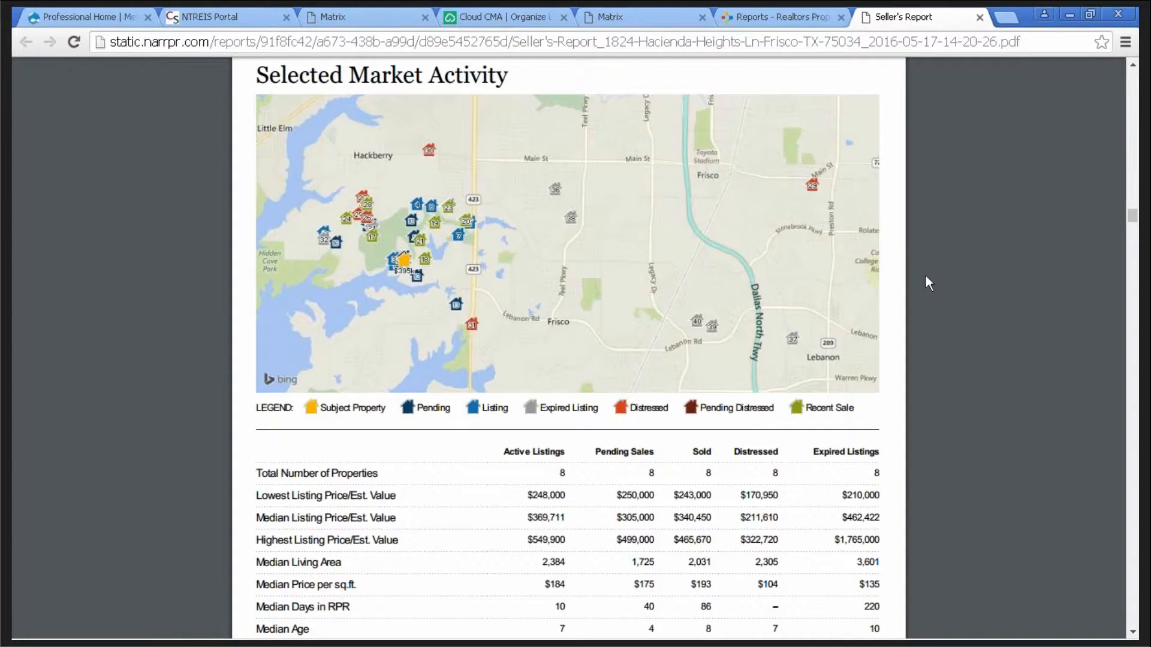
pyautogui.scroll(-7, 925, 275)
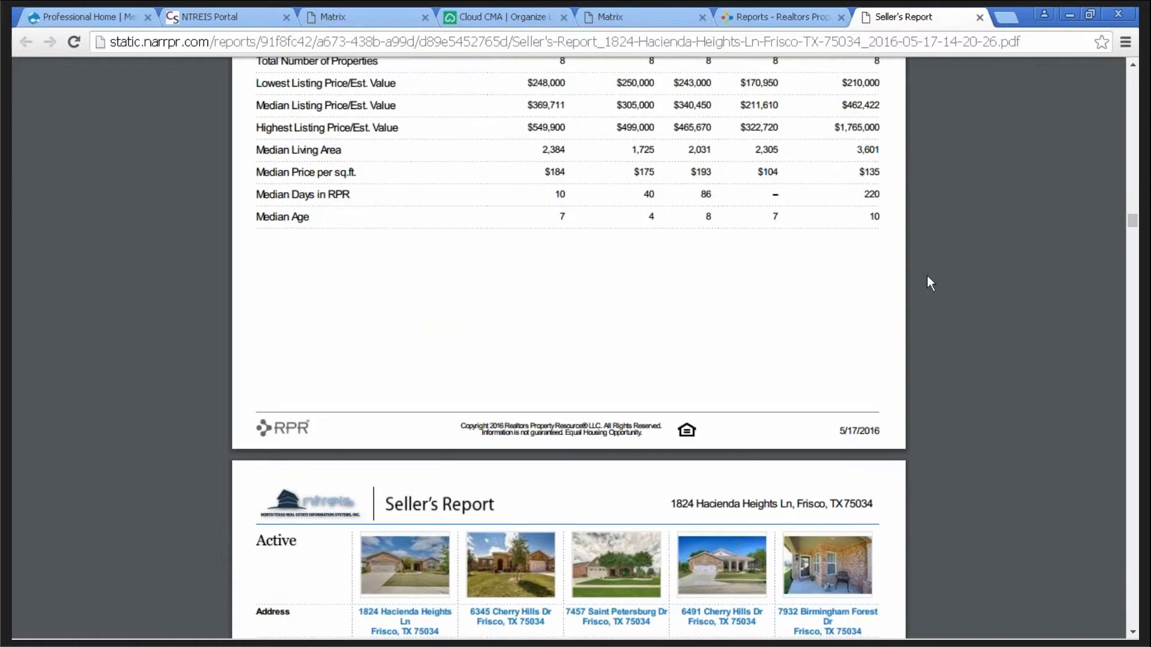
pyautogui.scroll(-2, 926, 274)
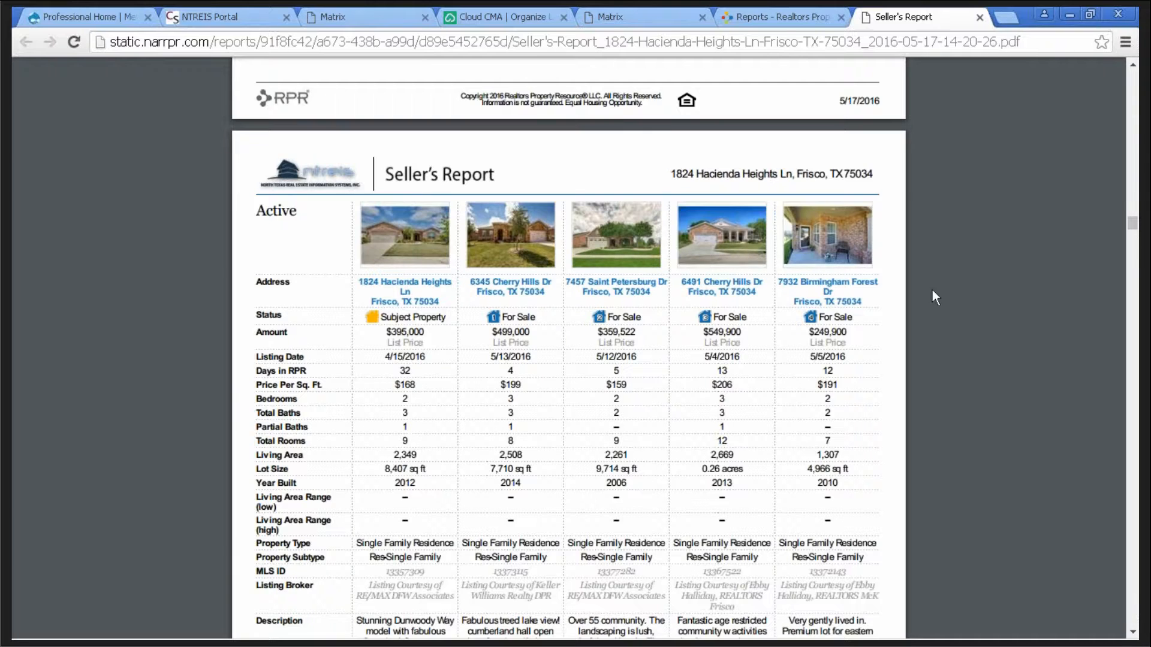
pyautogui.scroll(-1, 934, 288)
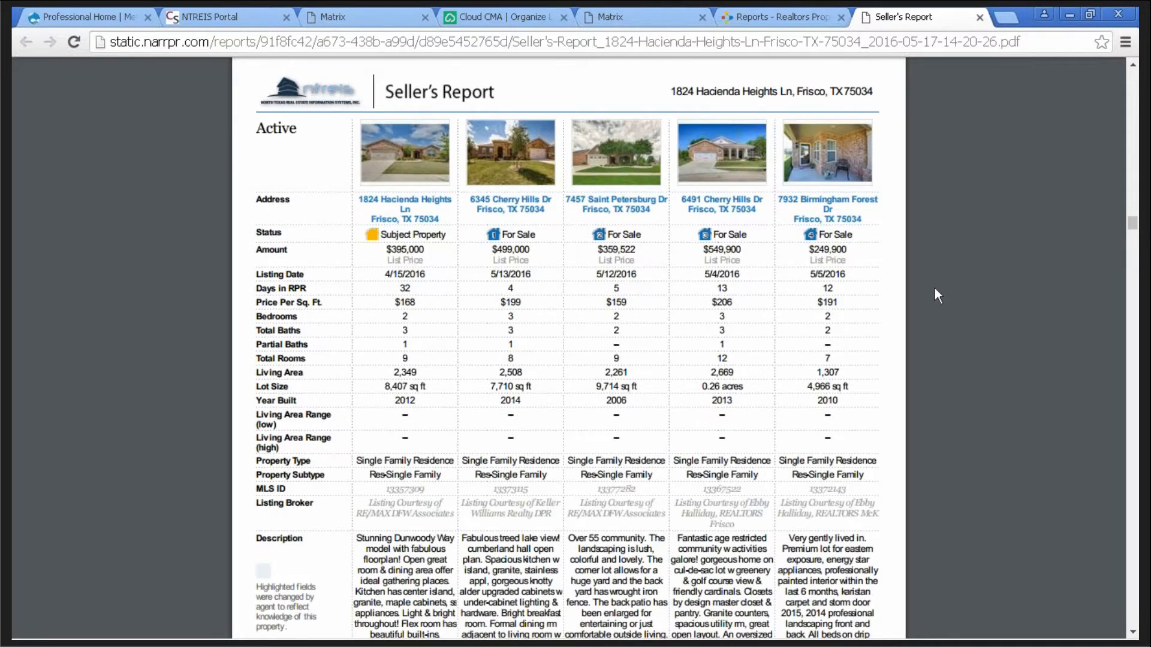
pyautogui.scroll(1, 926, 305)
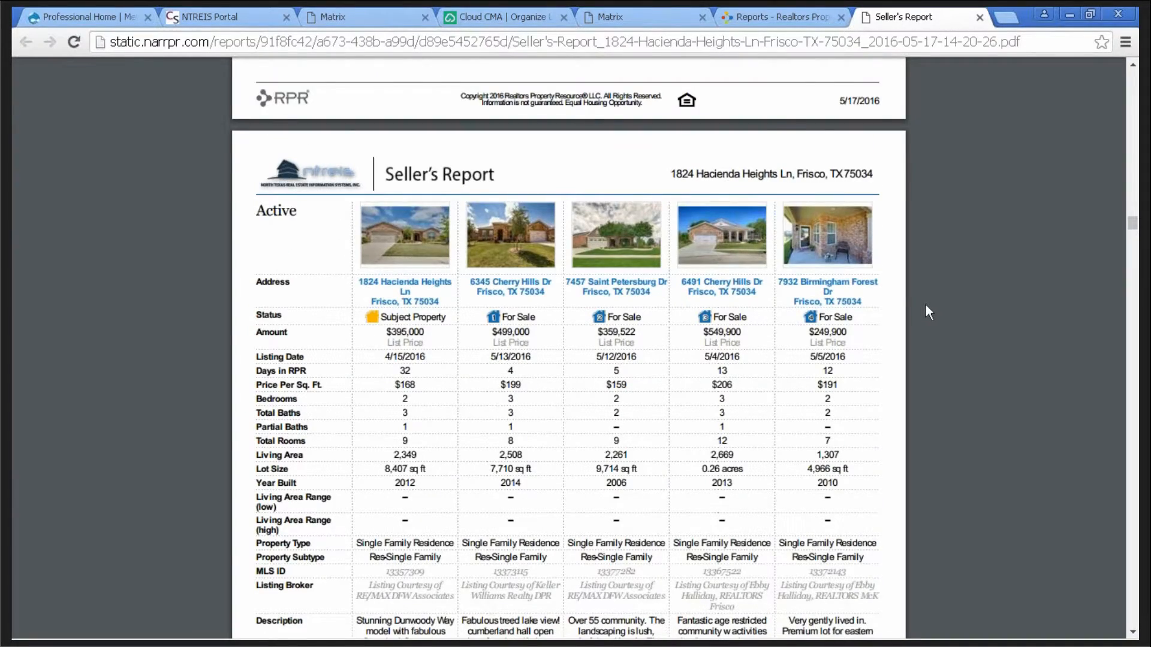
pyautogui.scroll(-1, 925, 304)
pyautogui.scroll(-4, 928, 308)
pyautogui.scroll(-10, 928, 304)
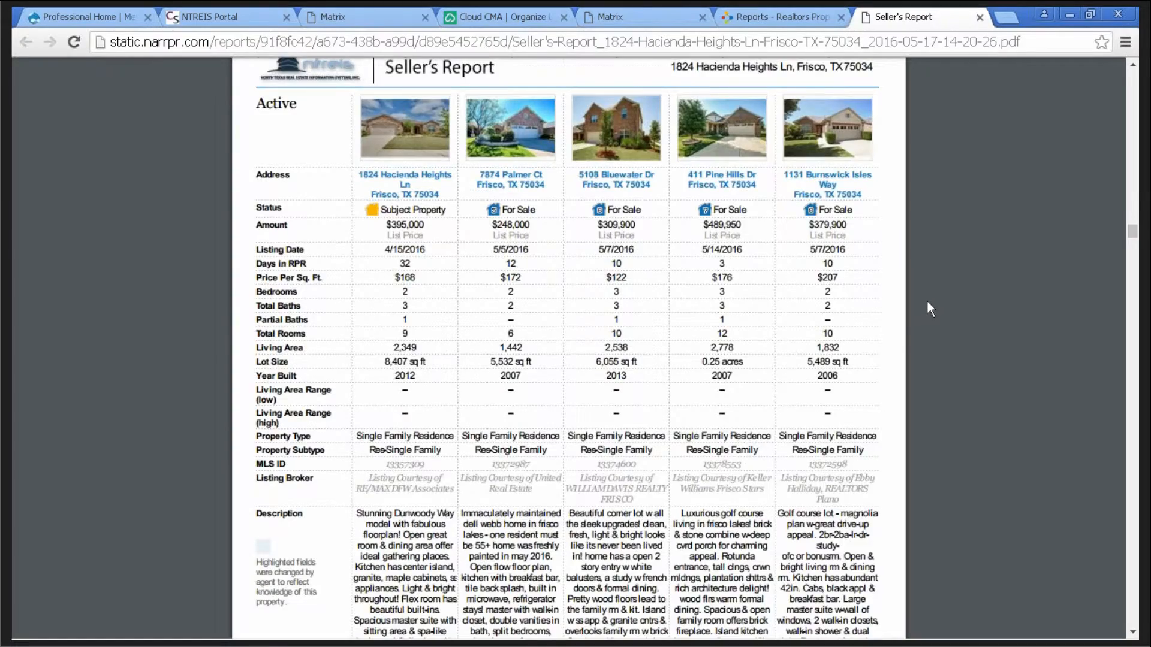
pyautogui.scroll(-12, 927, 303)
pyautogui.scroll(-15, 923, 301)
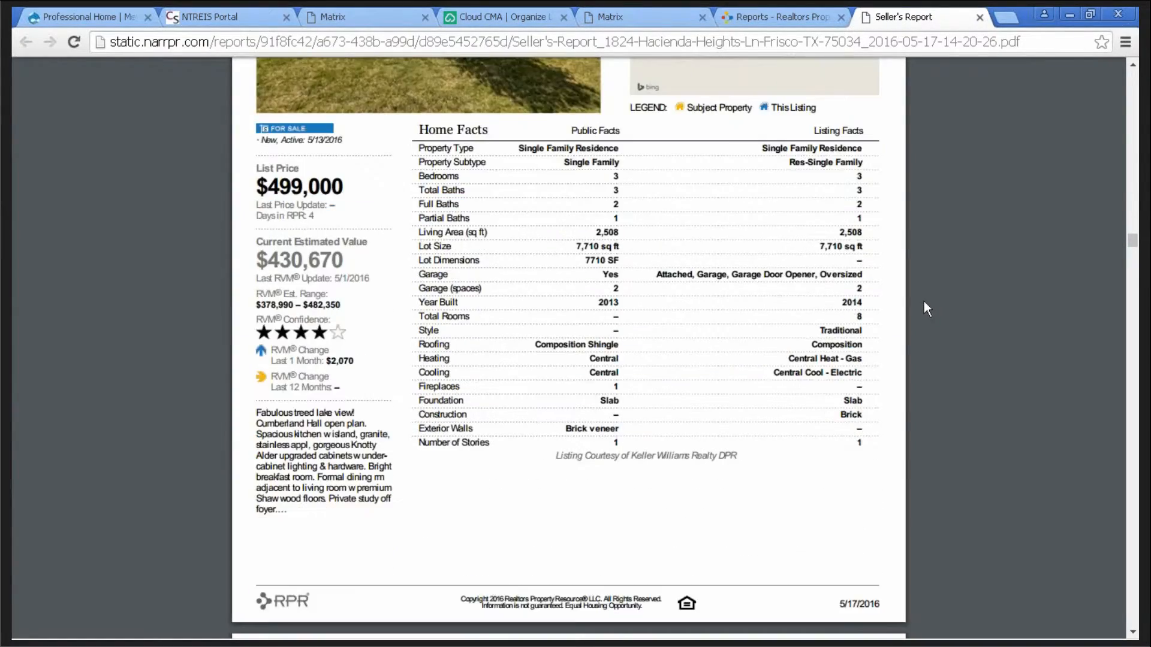
pyautogui.scroll(-14, 920, 303)
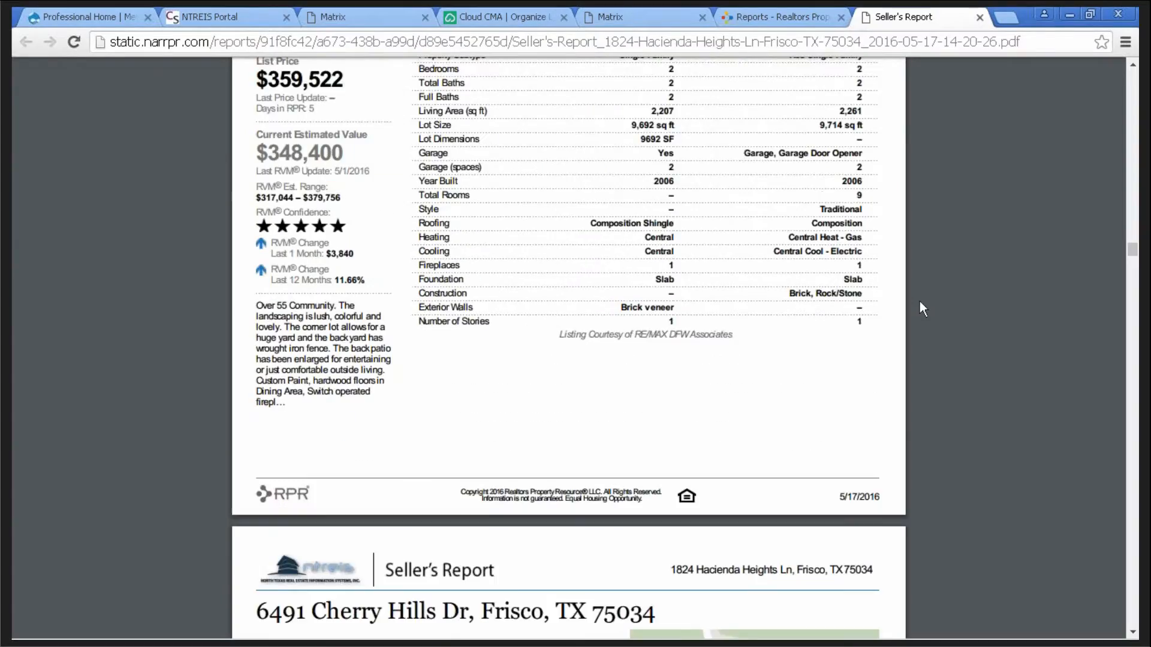
pyautogui.scroll(-14, 918, 300)
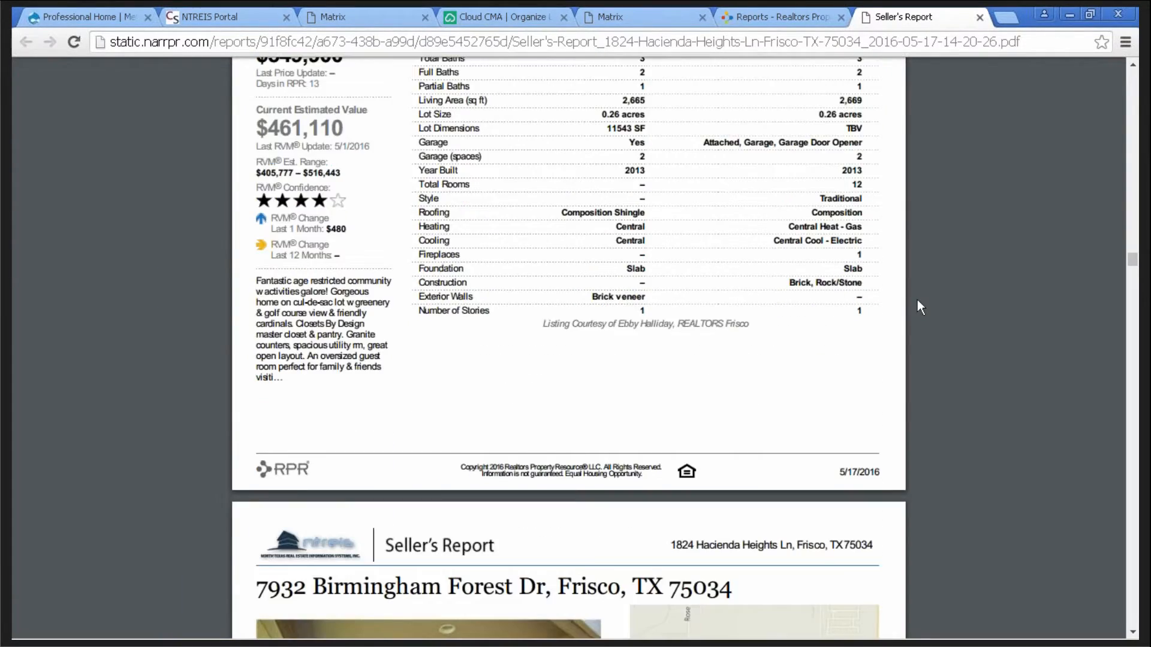
pyautogui.scroll(-14, 917, 299)
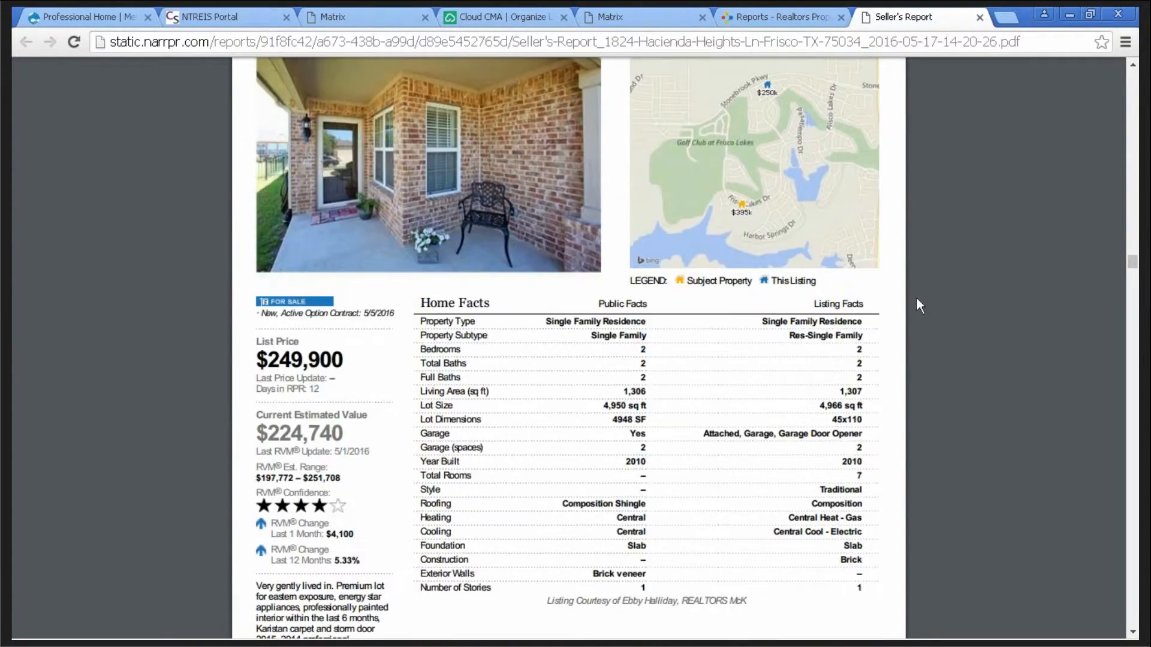
pyautogui.scroll(-14, 919, 298)
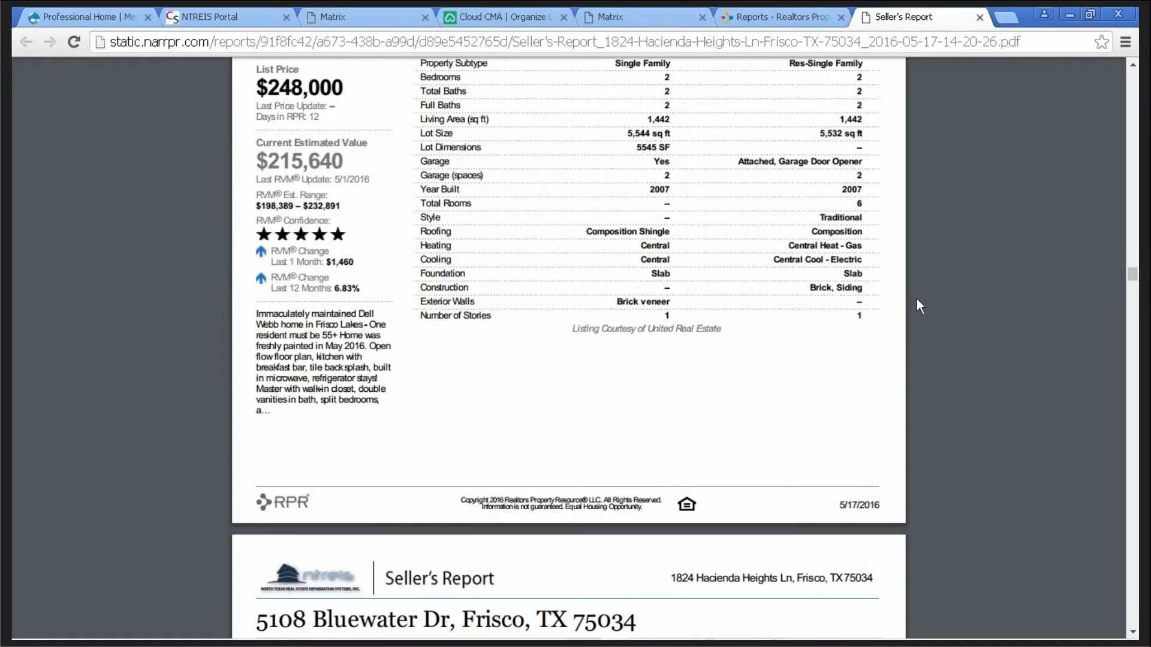
pyautogui.scroll(-14, 920, 305)
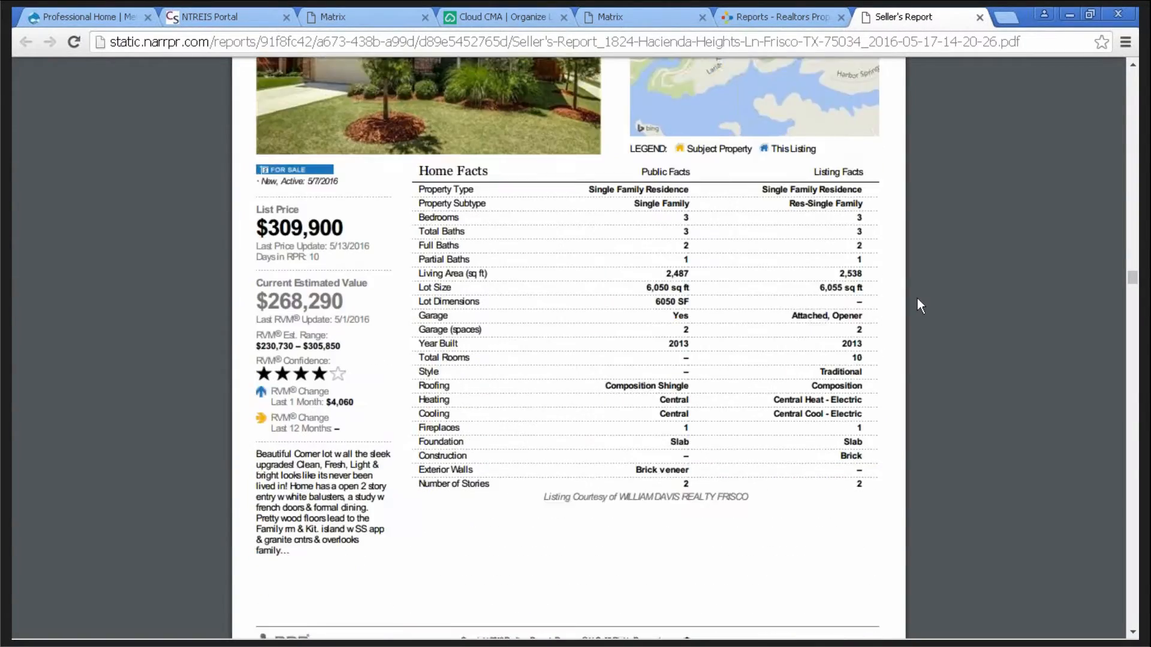
pyautogui.scroll(-14, 920, 303)
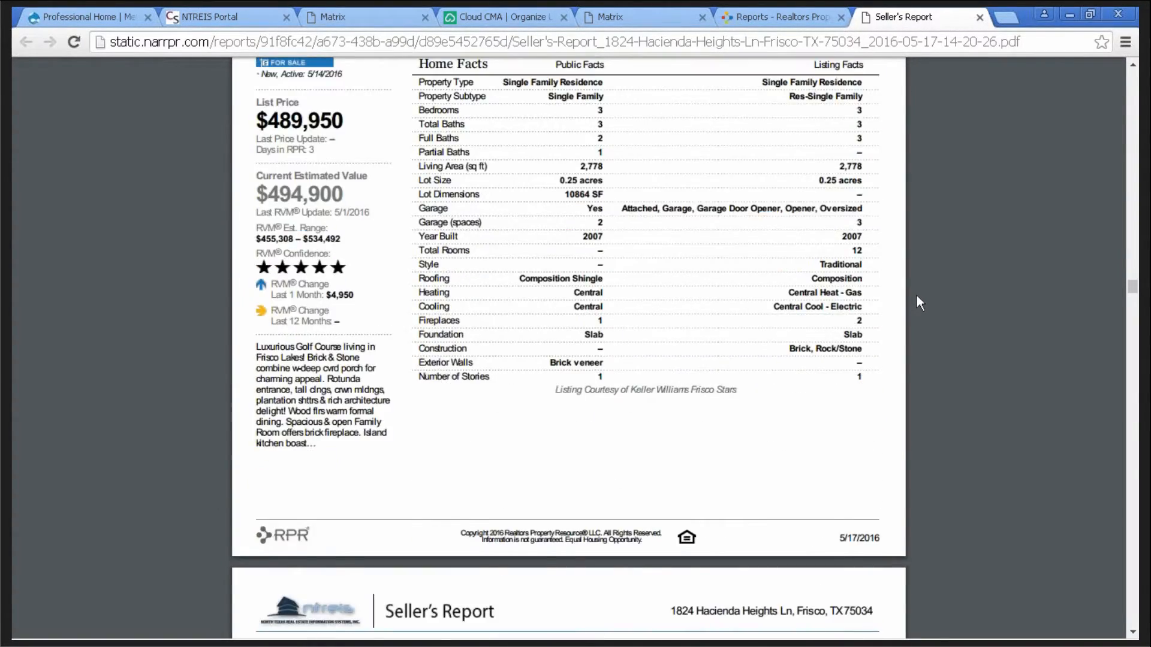
pyautogui.scroll(-14, 916, 294)
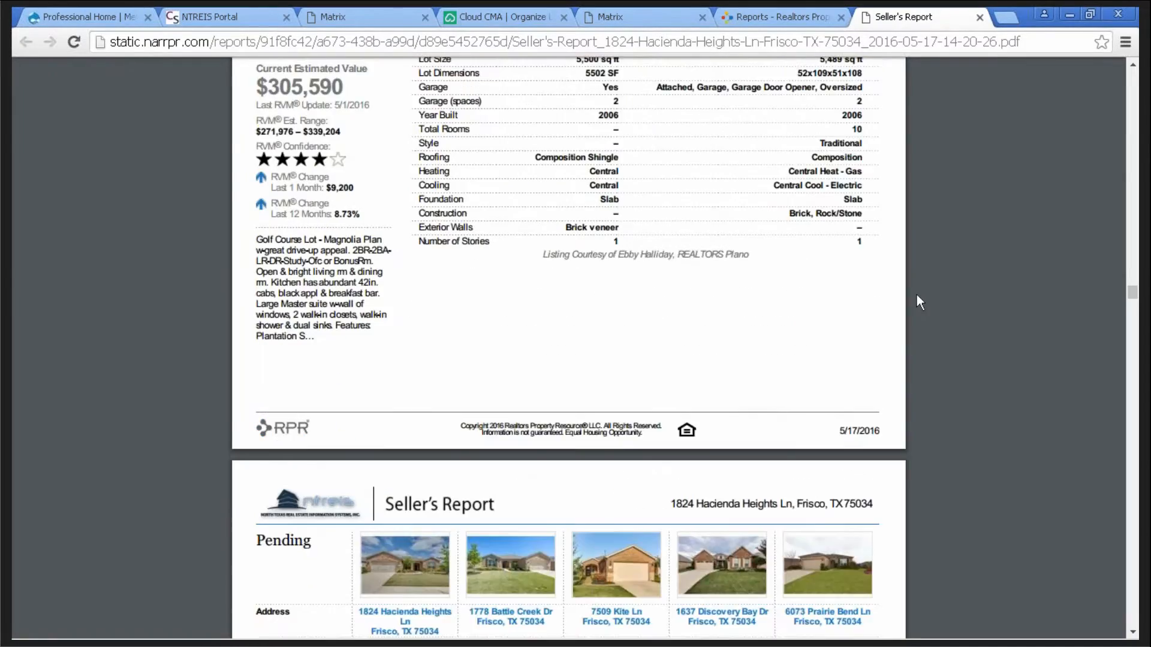
pyautogui.scroll(-10, 917, 297)
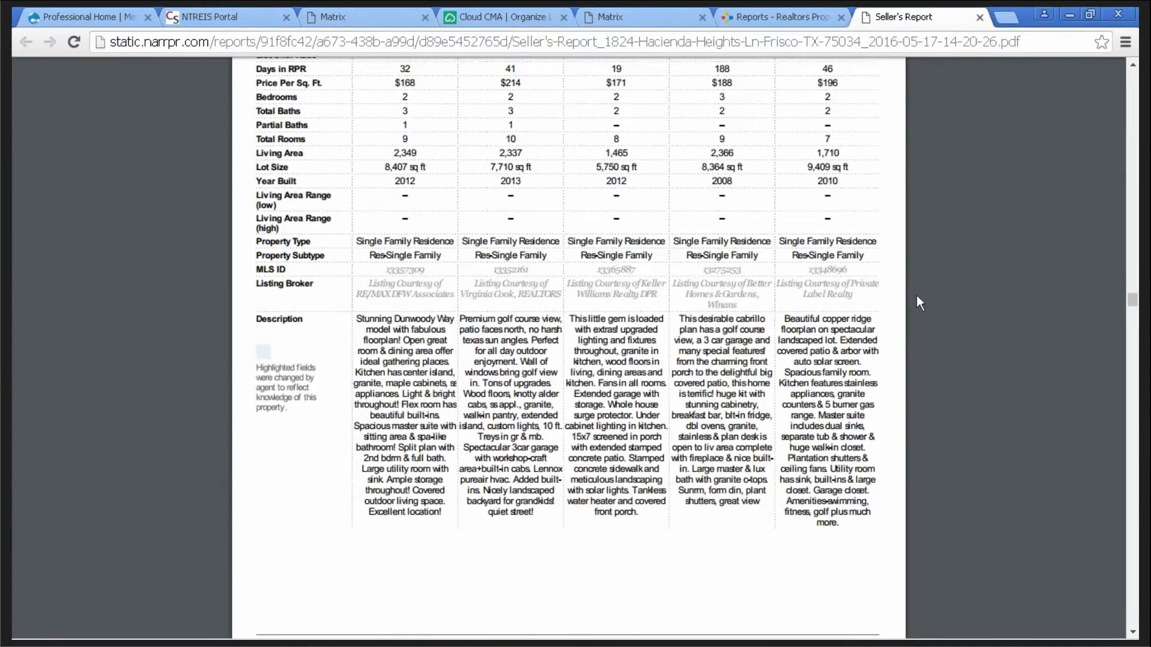
# - Scroll through the remaining comparables' Home Facts pages to the Recommended Pricing Strategy page
pyautogui.moveTo(1130, 315); pyautogui.dragTo(1128, 378)
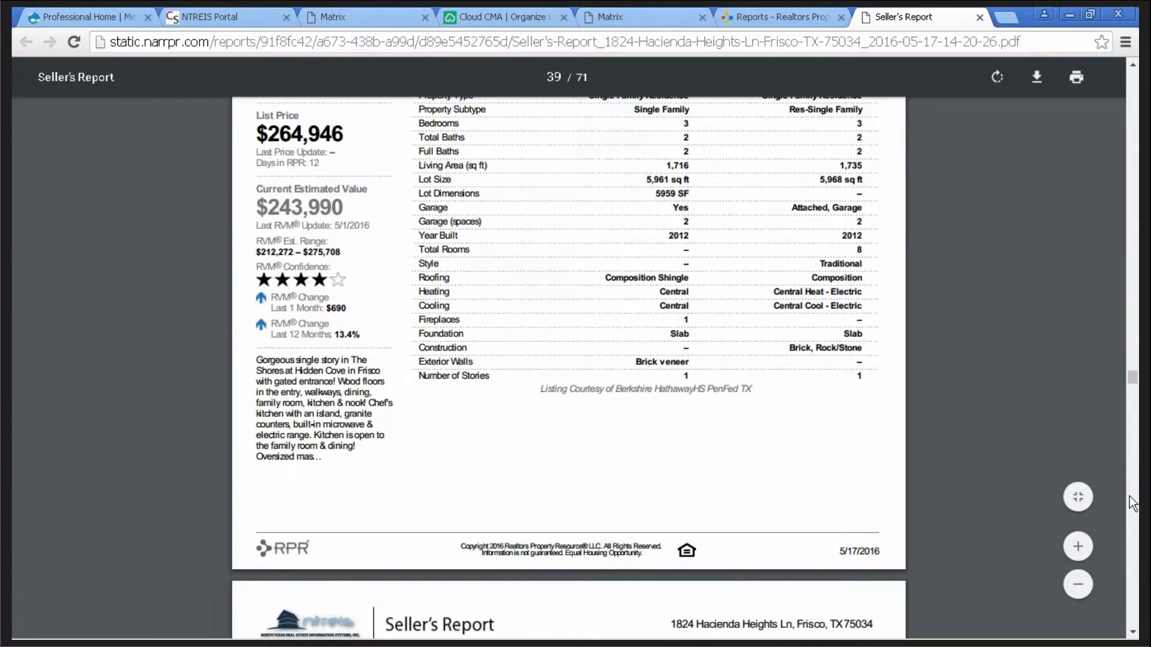
pyautogui.scroll(-10, 1132, 502)
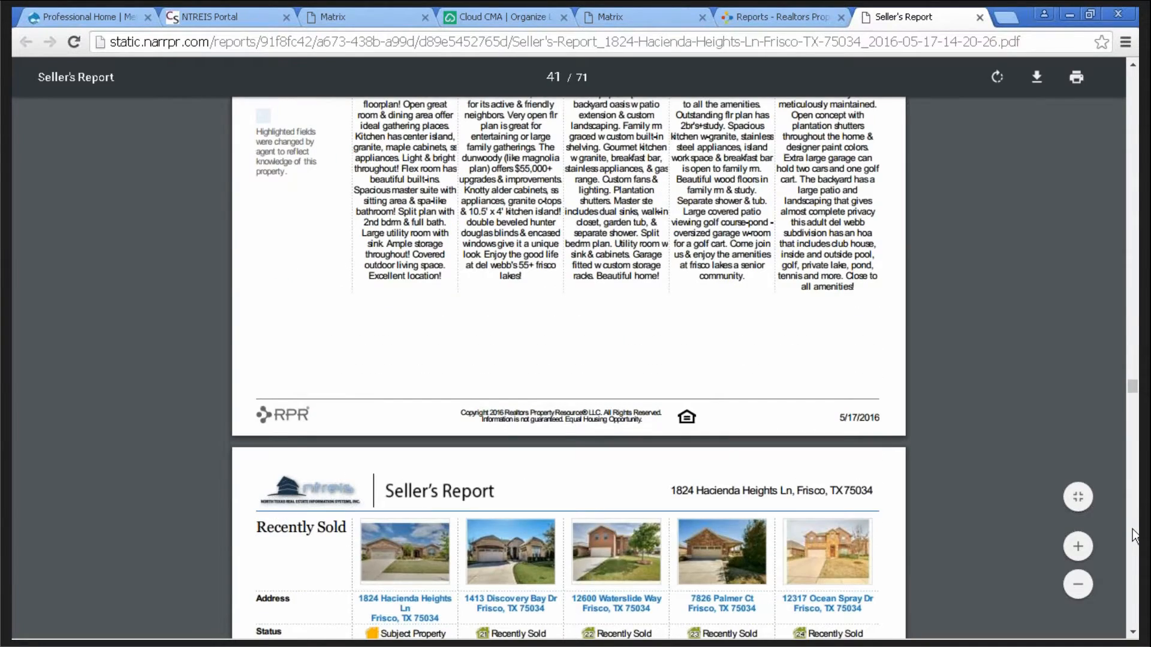
pyautogui.scroll(-8, 1133, 535)
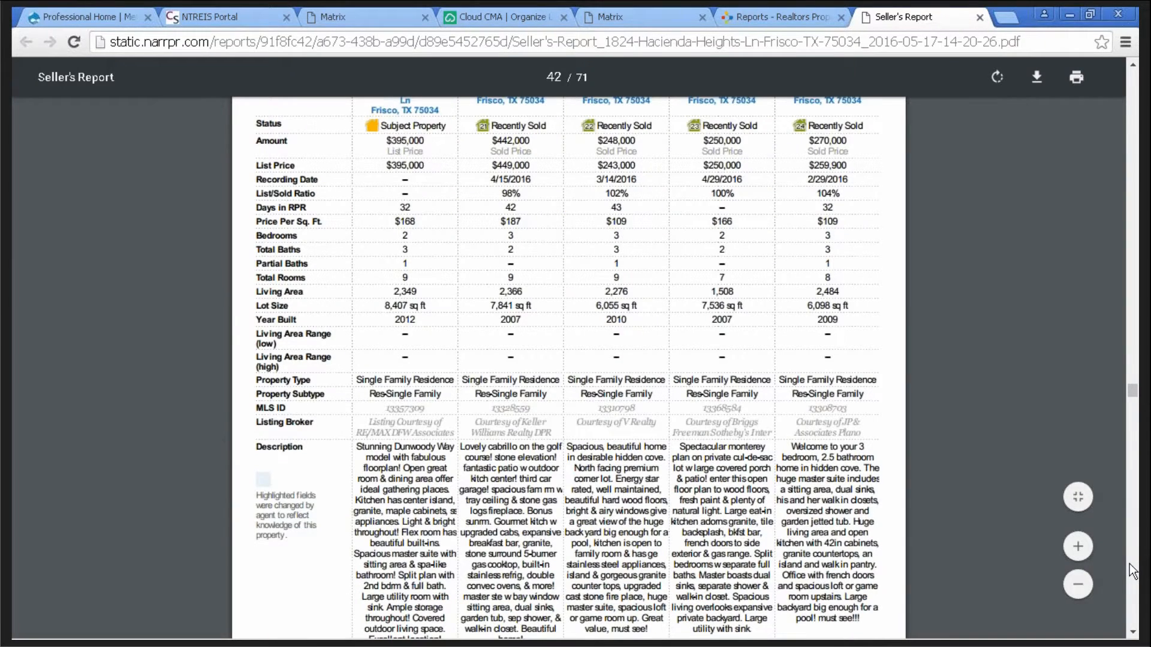
pyautogui.scroll(-15, 1132, 570)
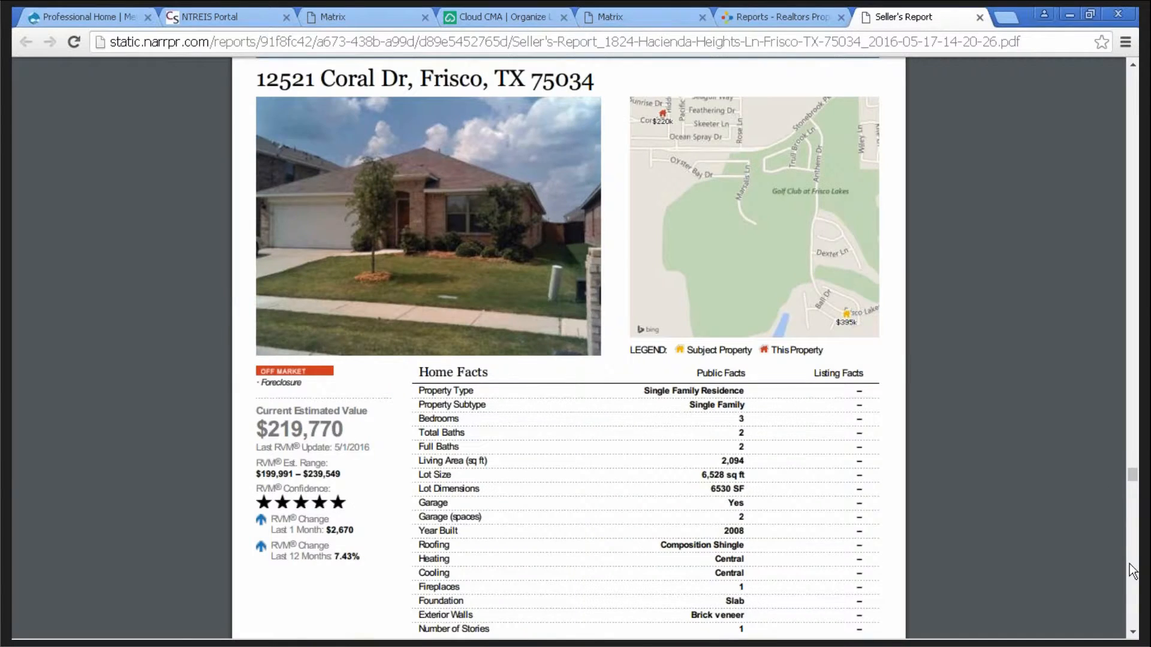
pyautogui.scroll(-8, 1132, 570)
pyautogui.scroll(-8, 1132, 576)
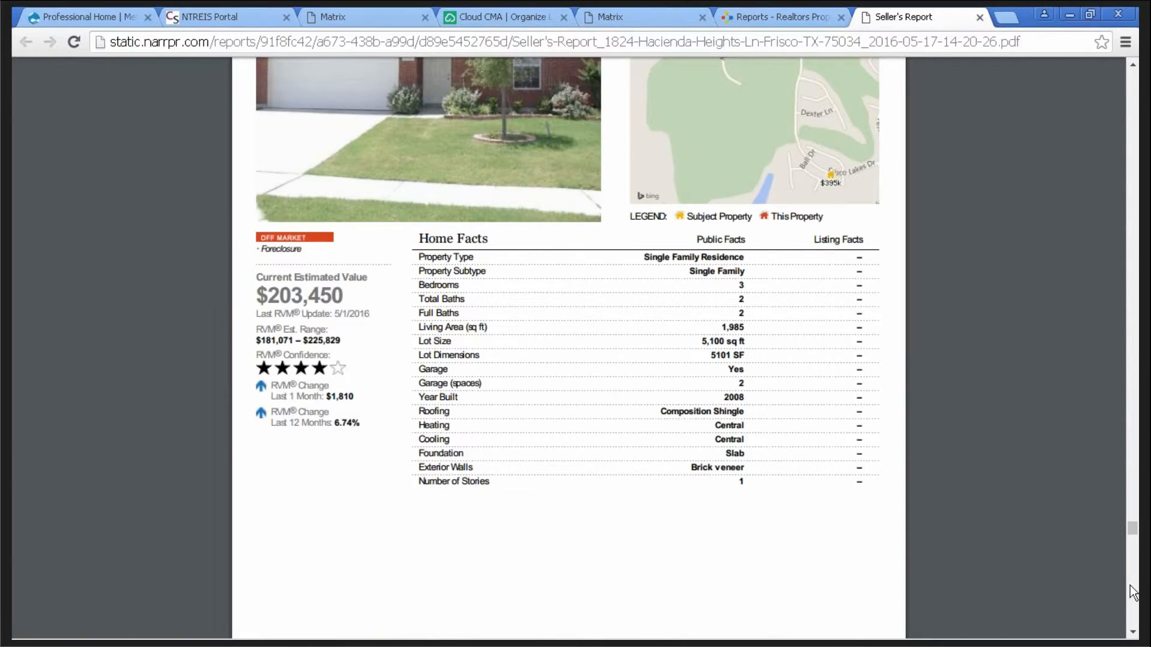
pyautogui.scroll(-15, 1133, 593)
pyautogui.scroll(-20, 1133, 603)
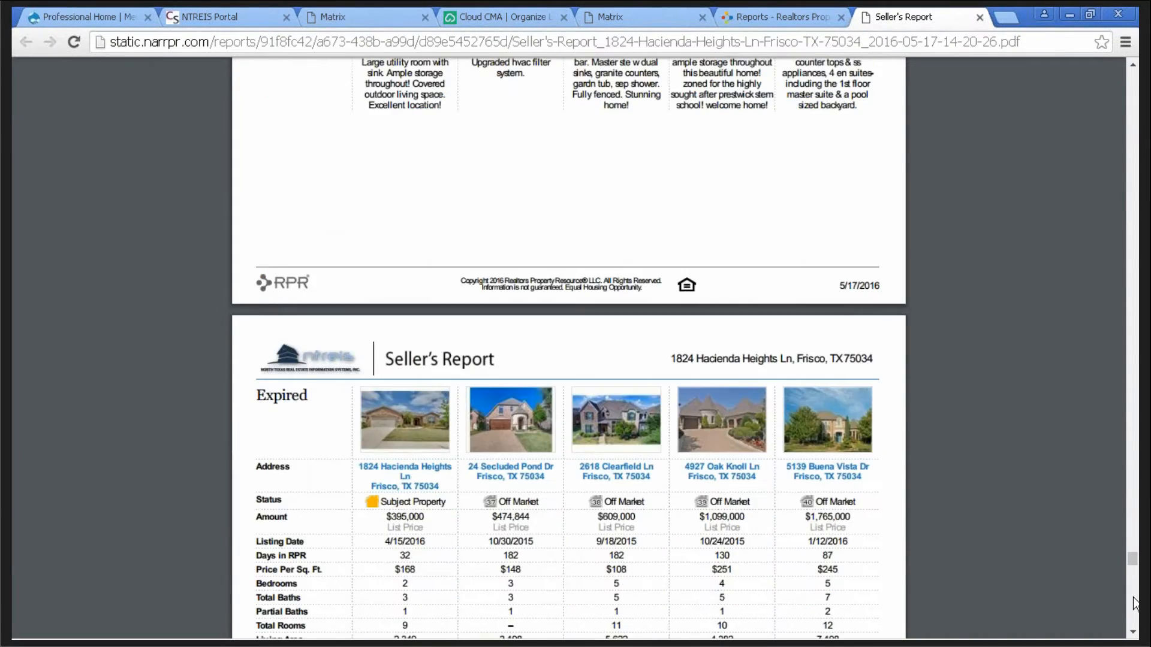
pyautogui.scroll(-7, 1131, 636)
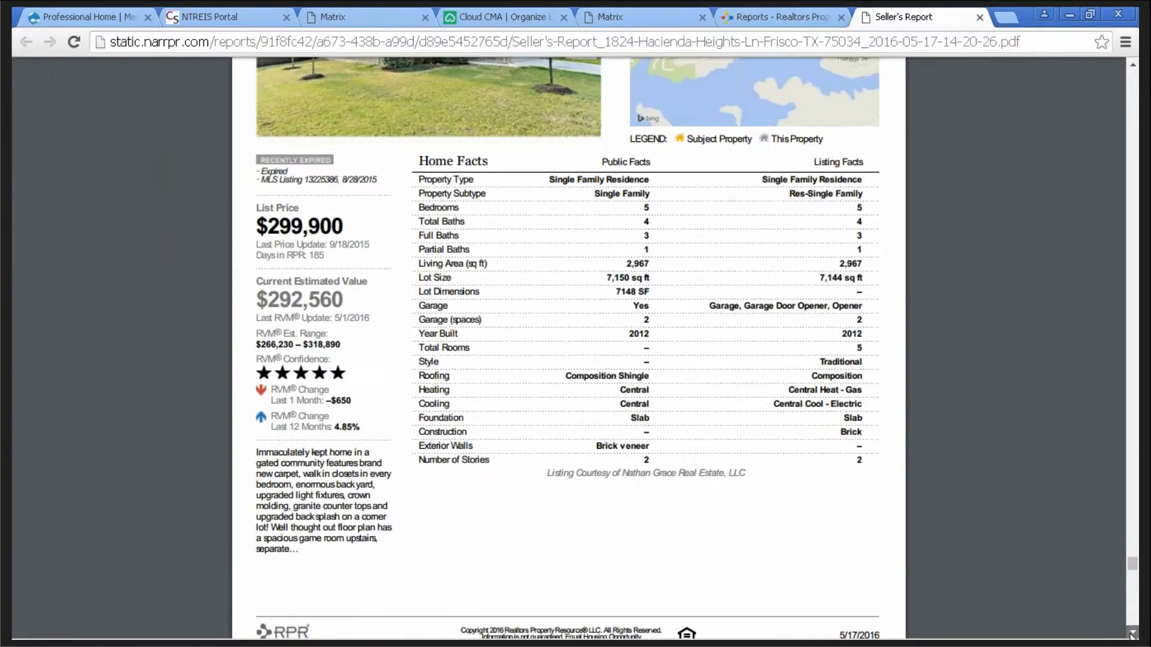
pyautogui.scroll(-20, 1133, 635)
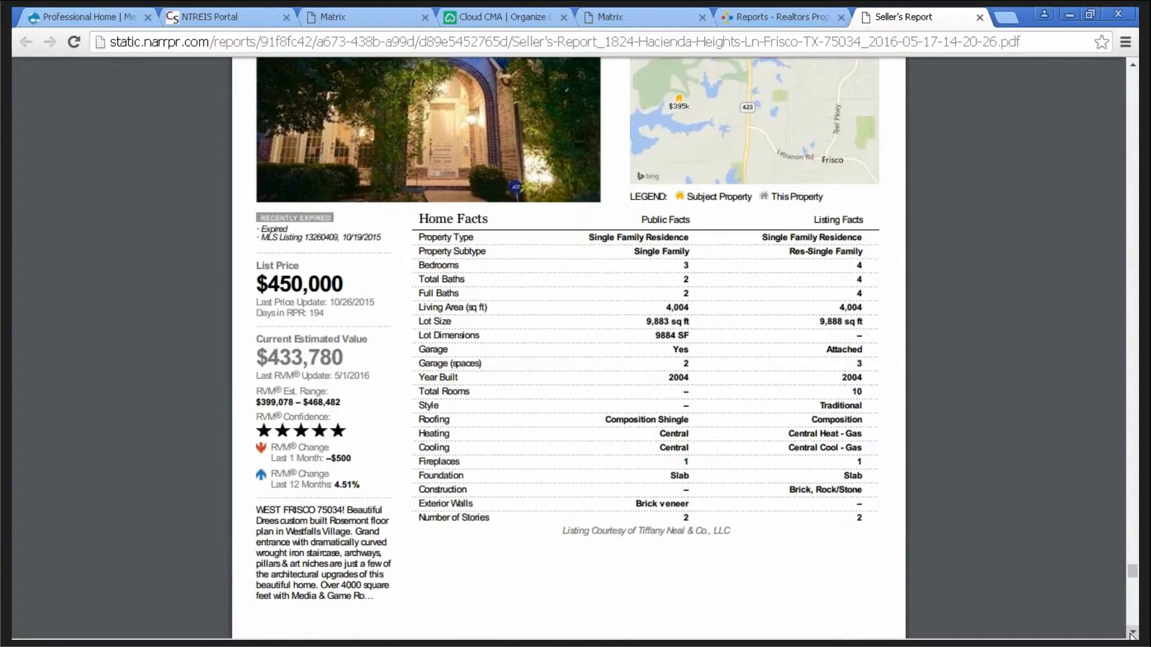
pyautogui.scroll(-15, 1132, 634)
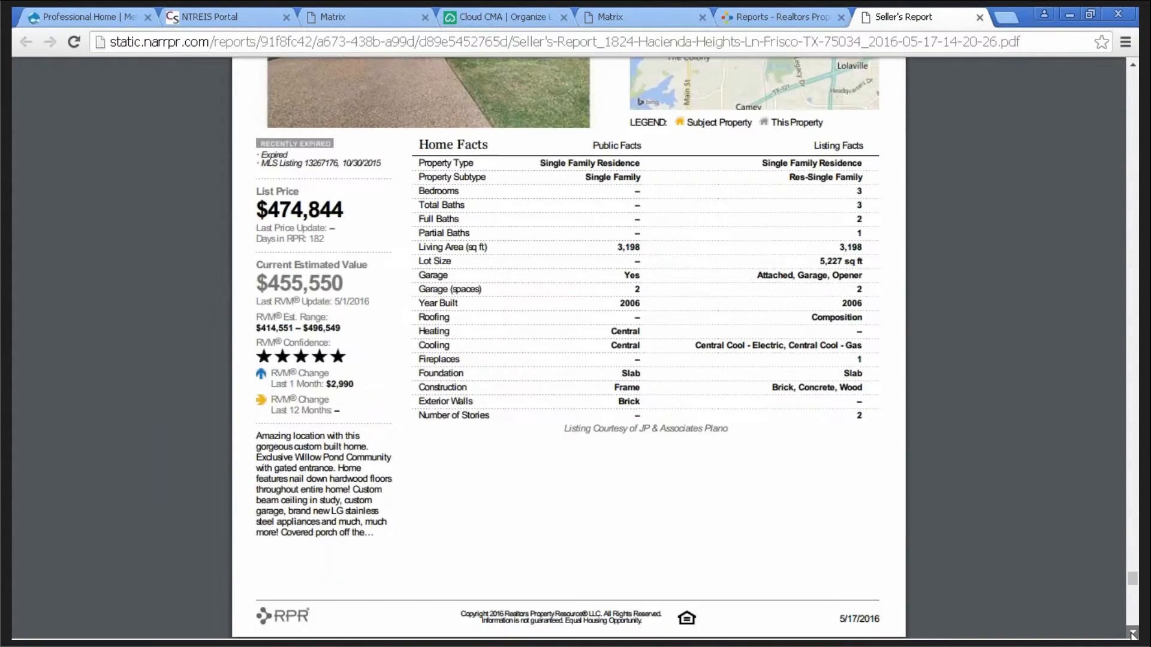
pyautogui.scroll(-4, 1133, 634)
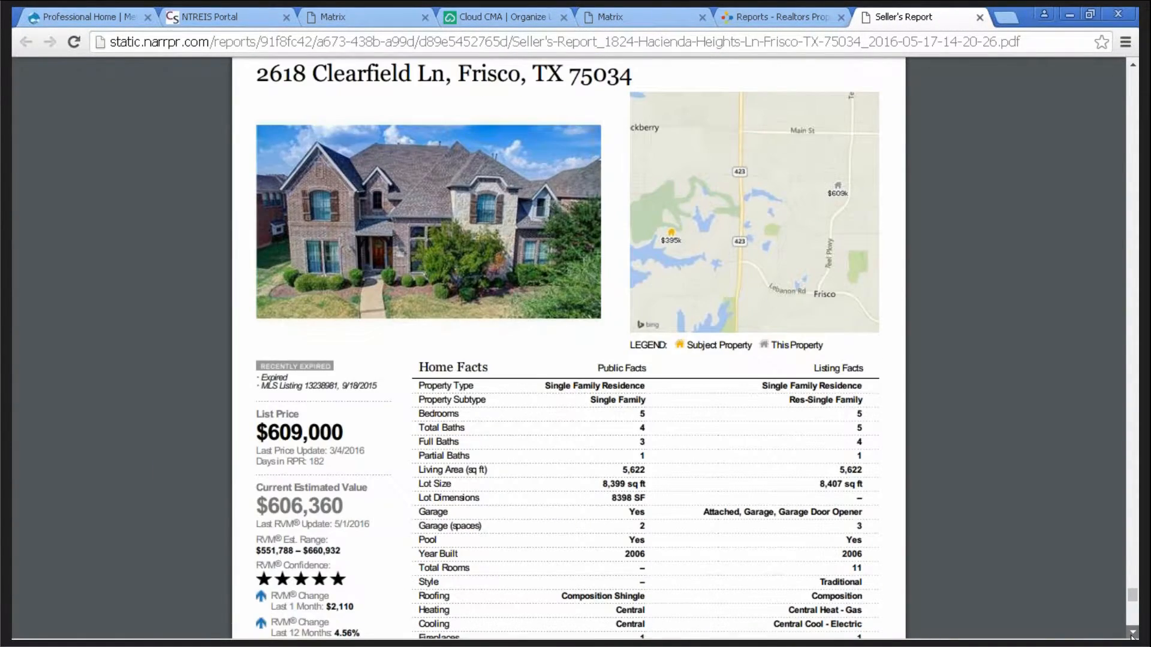
pyautogui.scroll(-18, 1131, 637)
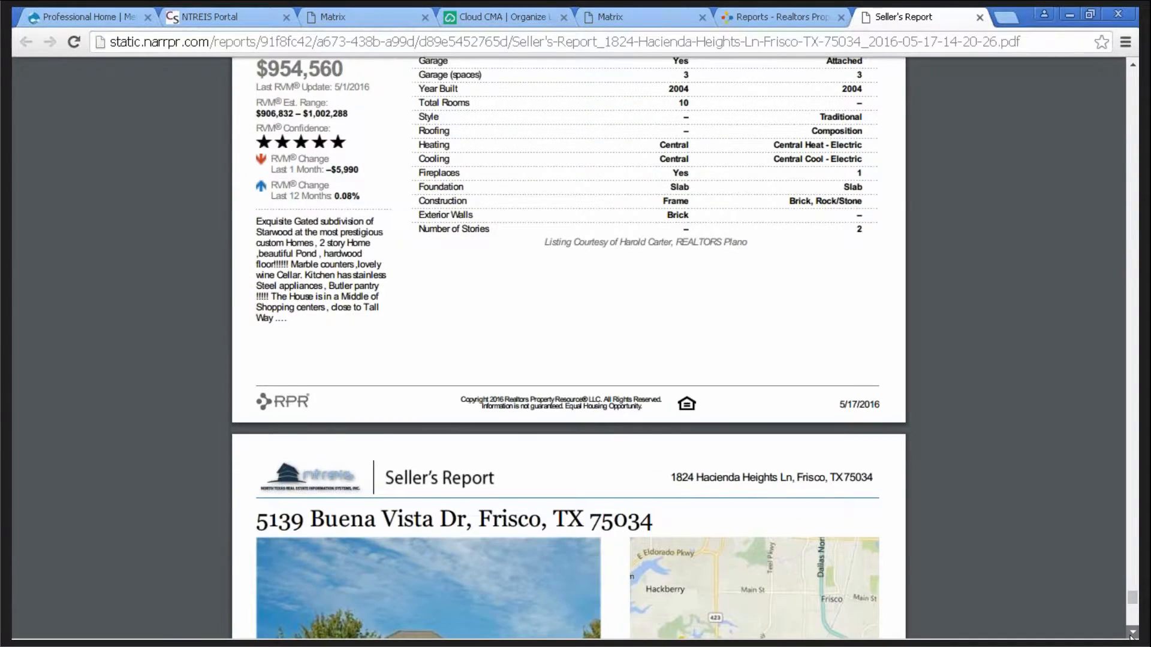
pyautogui.scroll(-20, 1130, 636)
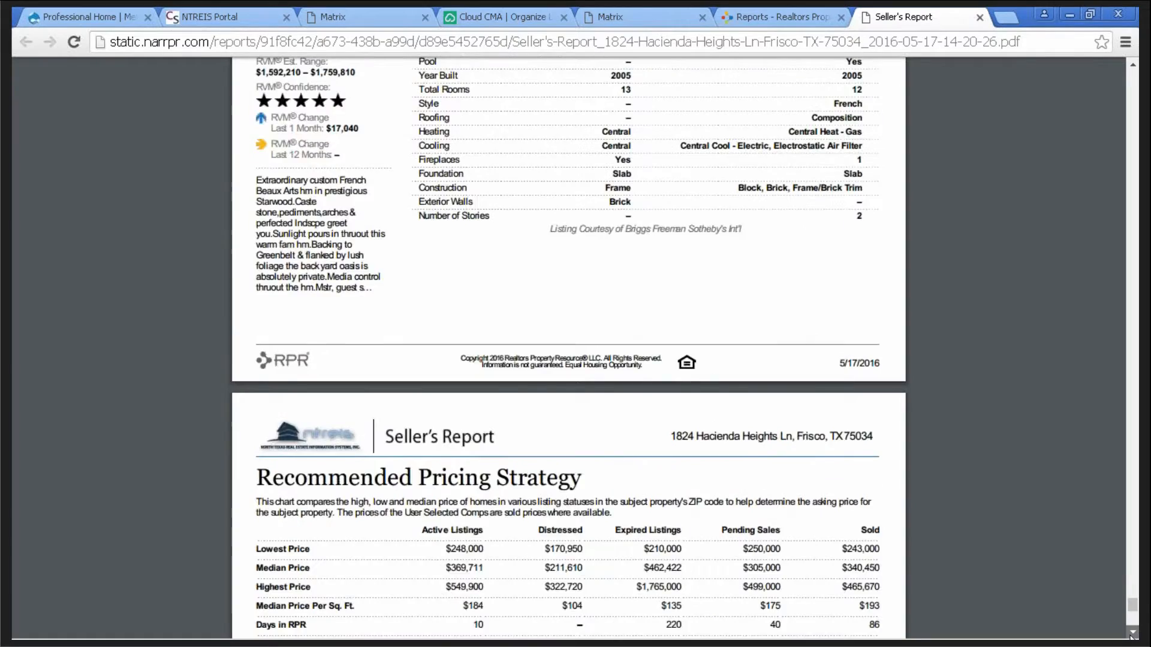
pyautogui.scroll(-8, 1130, 637)
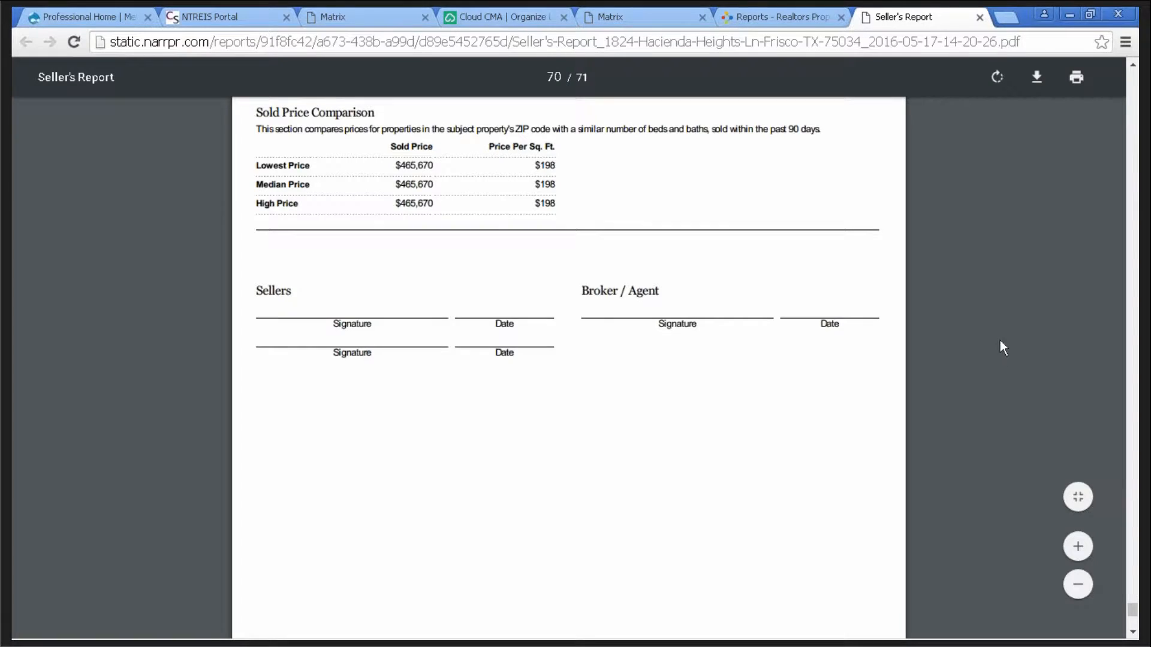
pyautogui.scroll(5, 1001, 344)
pyautogui.scroll(3, 1000, 341)
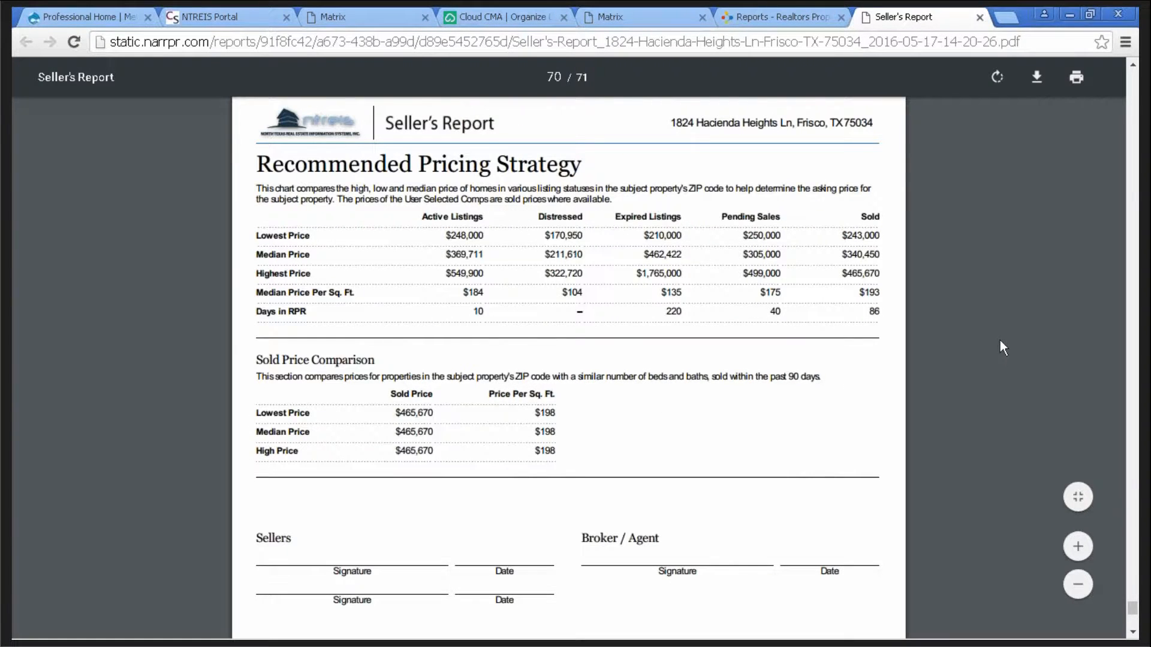
pyautogui.scroll(-3, 1001, 343)
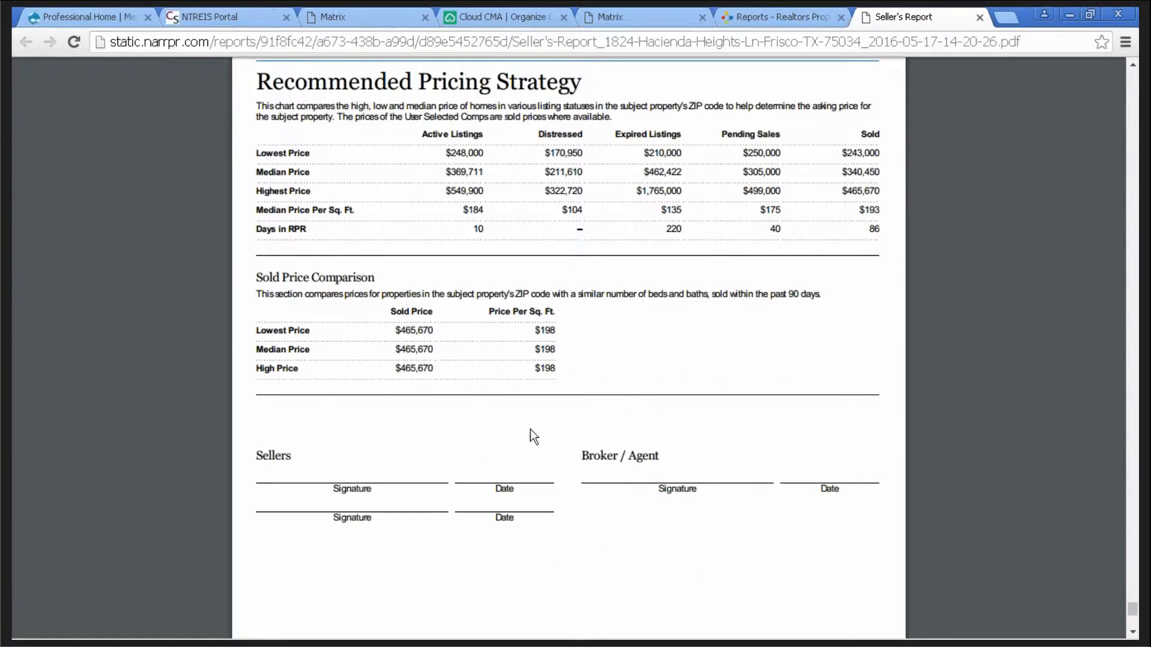
pyautogui.scroll(-7, 1022, 343)
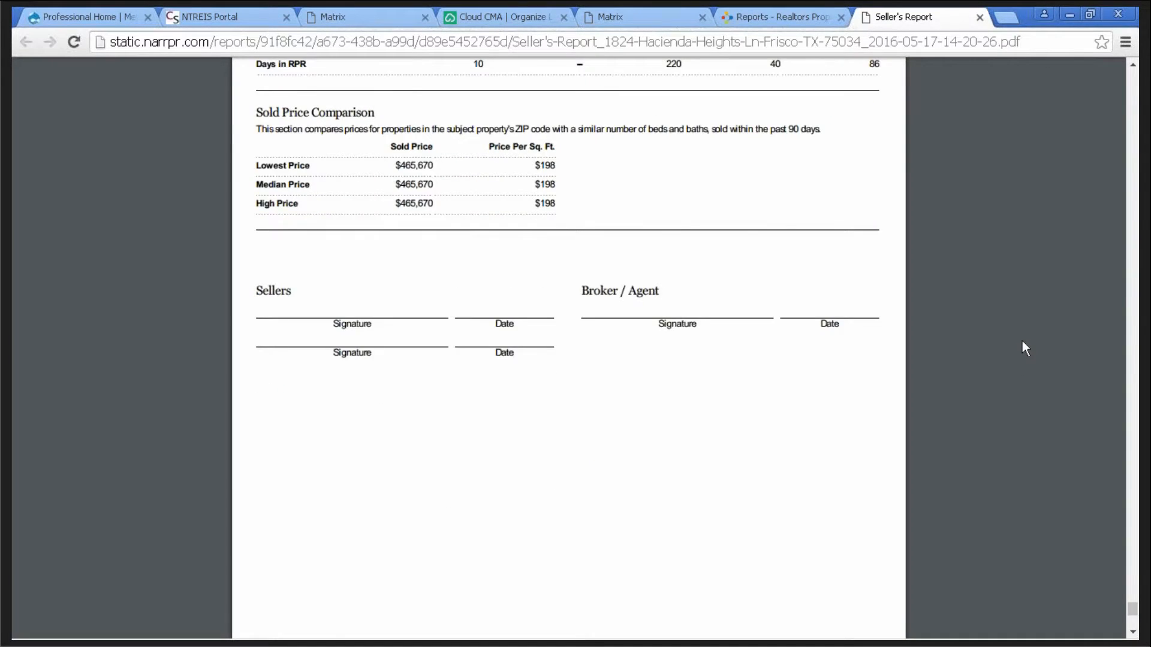
pyautogui.scroll(-12, 1023, 338)
pyautogui.scroll(-9, 1022, 337)
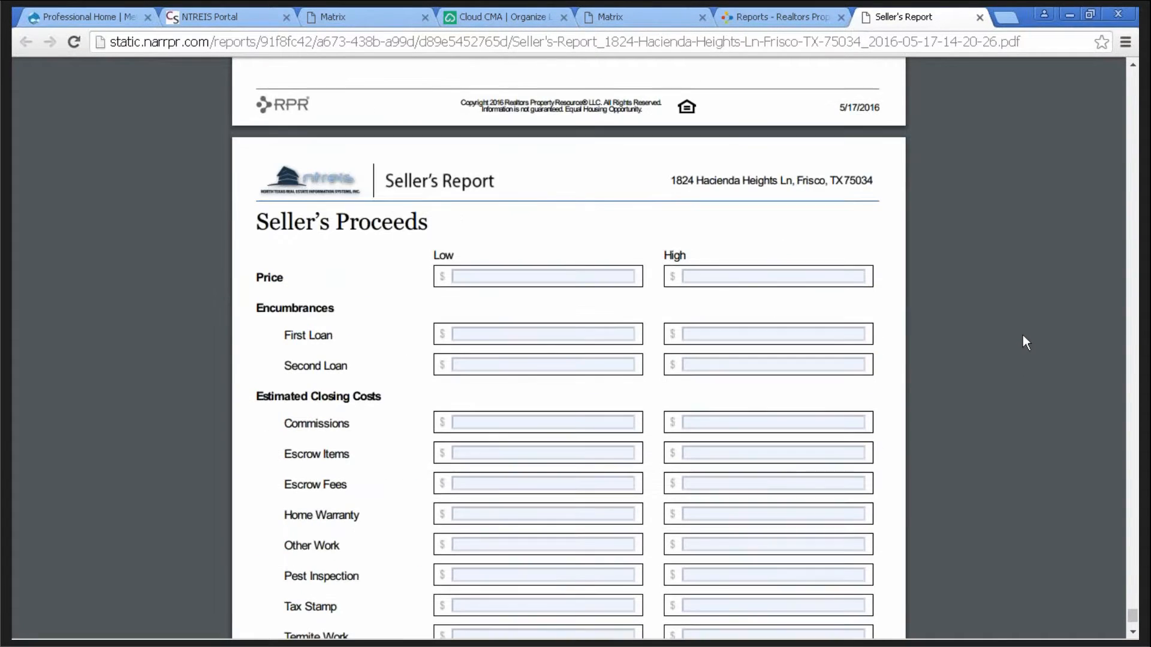
pyautogui.scroll(-3, 1007, 339)
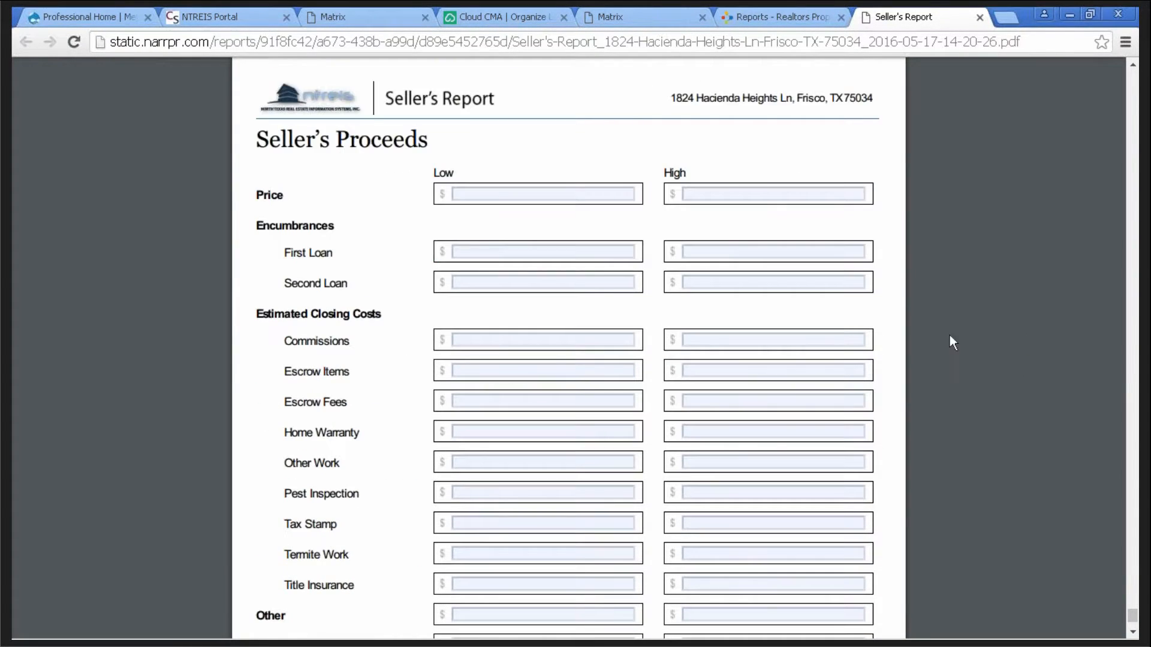
pyautogui.click(503, 250)
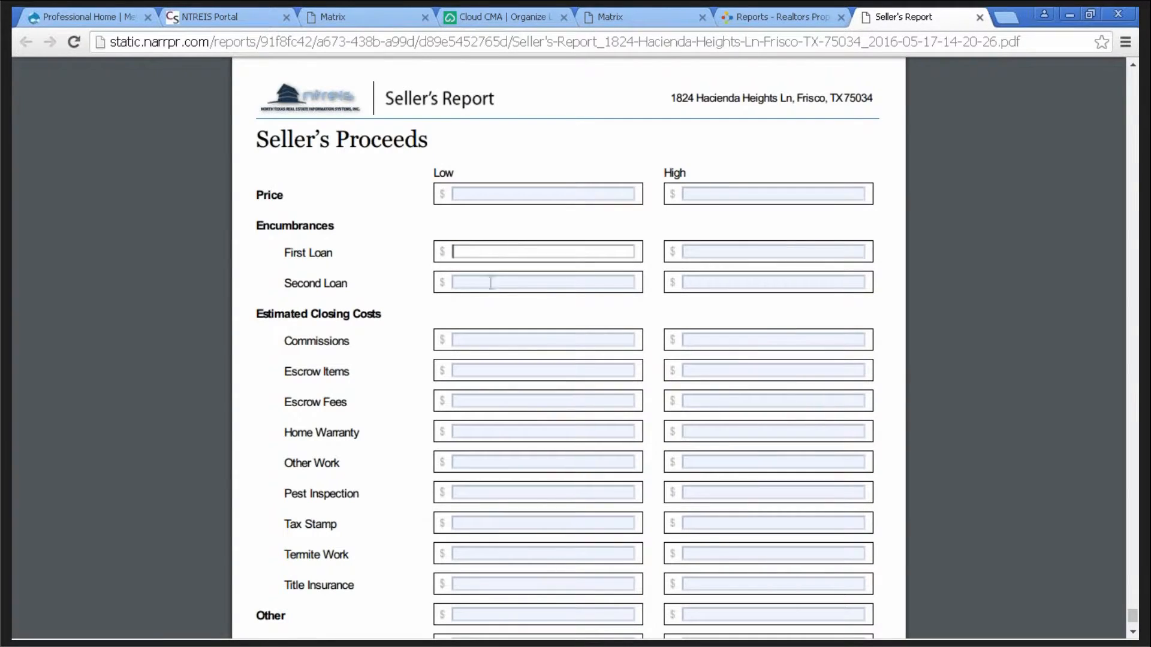
pyautogui.click(484, 283)
pyautogui.click(486, 340)
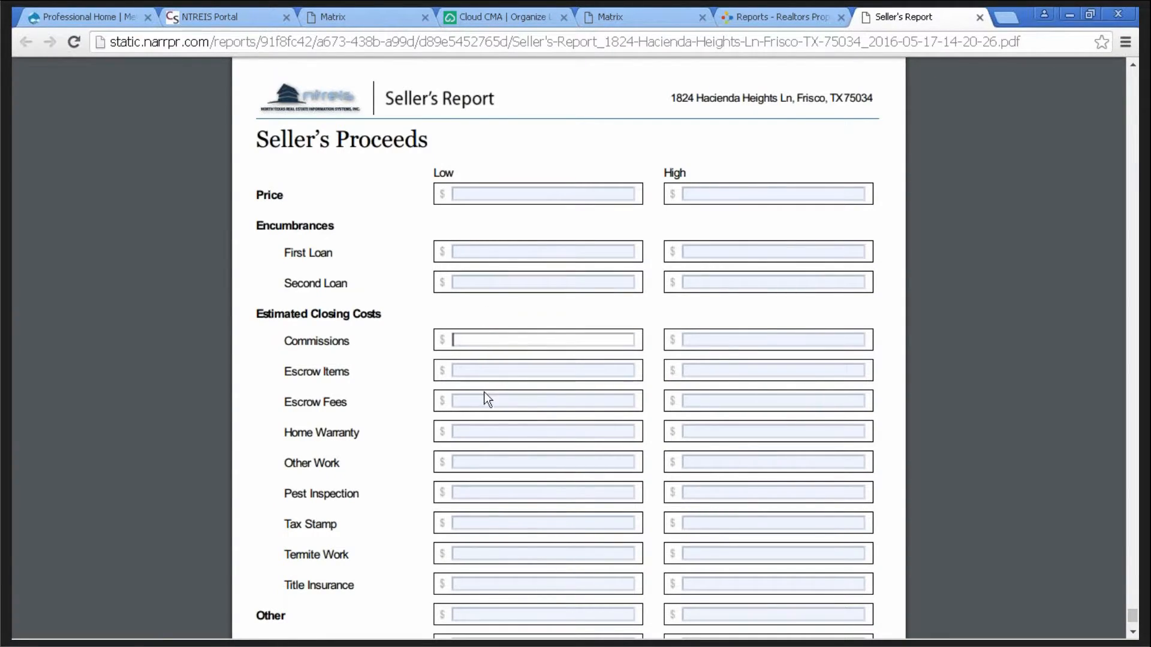
pyautogui.click(482, 432)
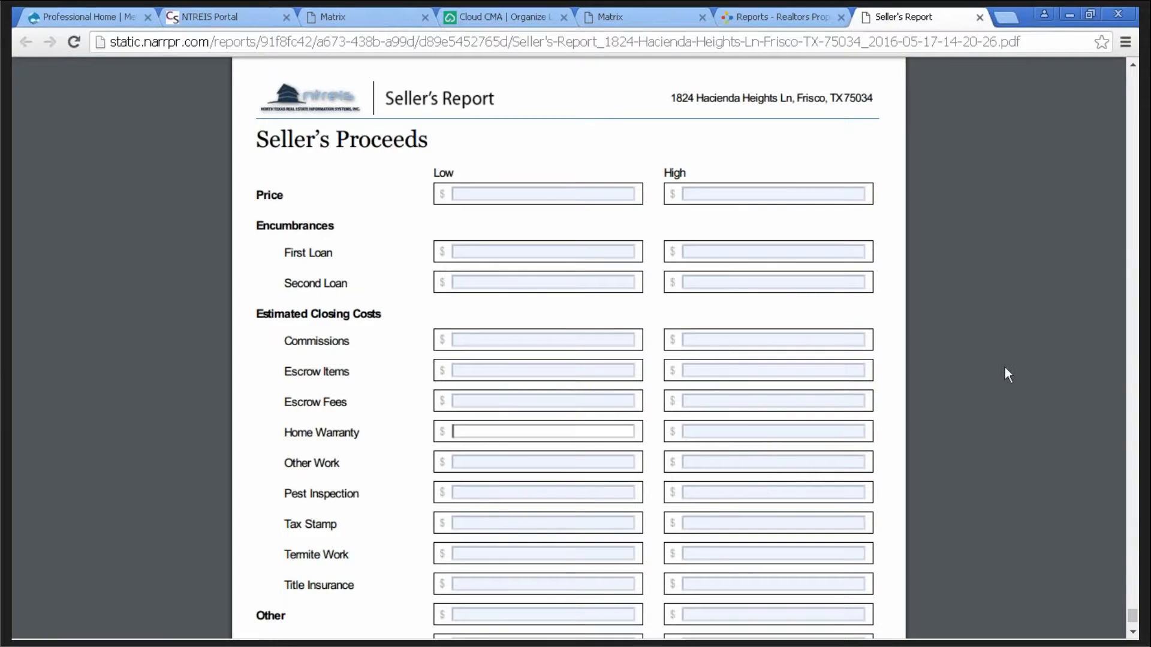
pyautogui.scroll(-5, 1005, 365)
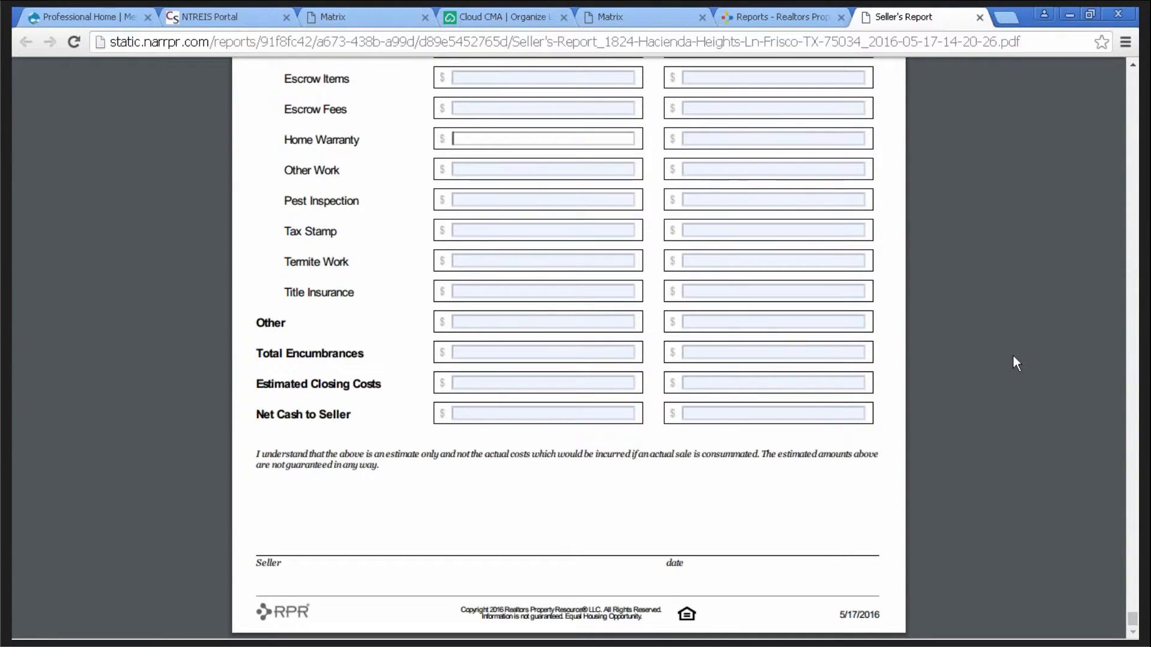
pyautogui.scroll(11, 1012, 358)
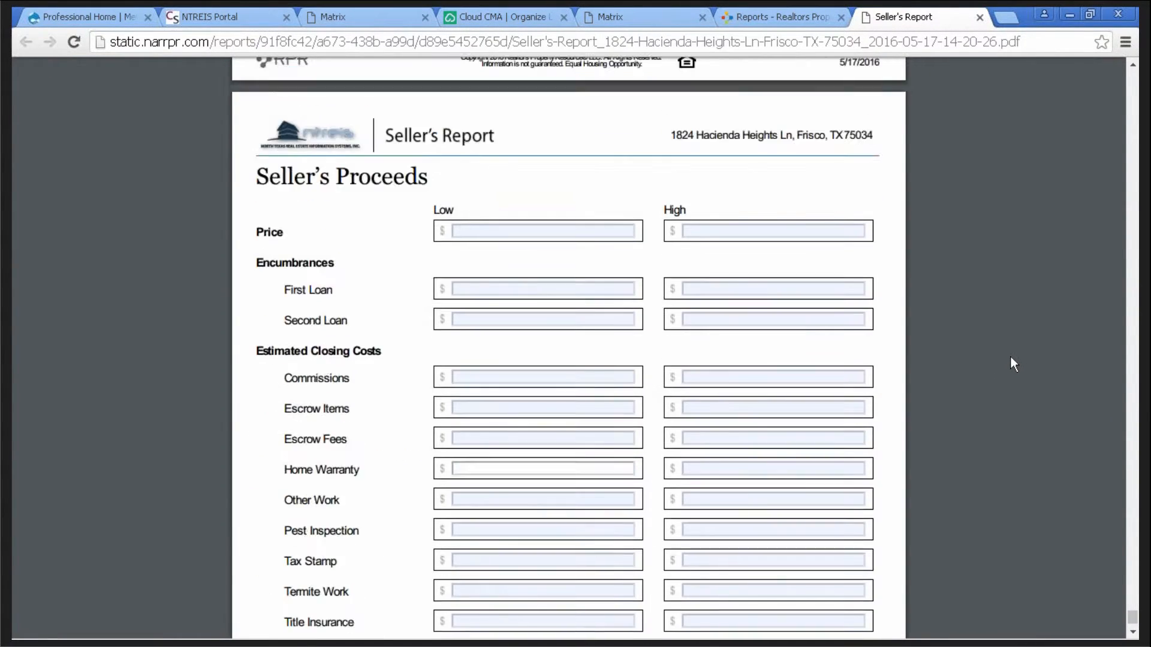
pyautogui.scroll(10, 1006, 357)
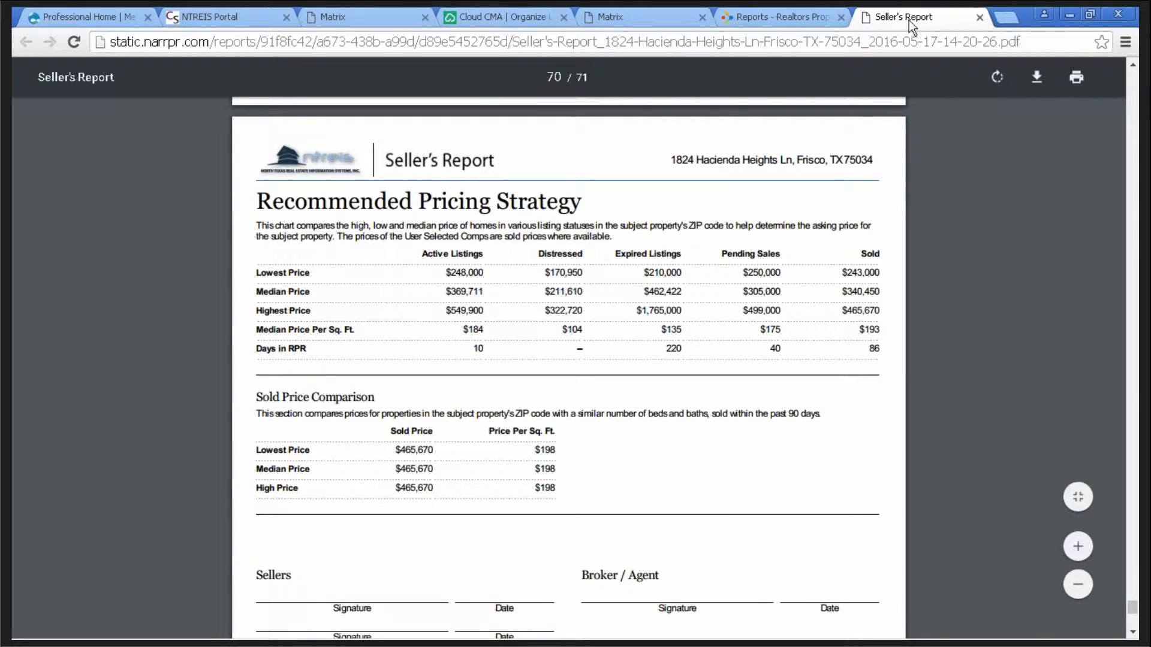
# - Glance at the Matrix report, then return to RPR's home property search page
pyautogui.click(778, 18)
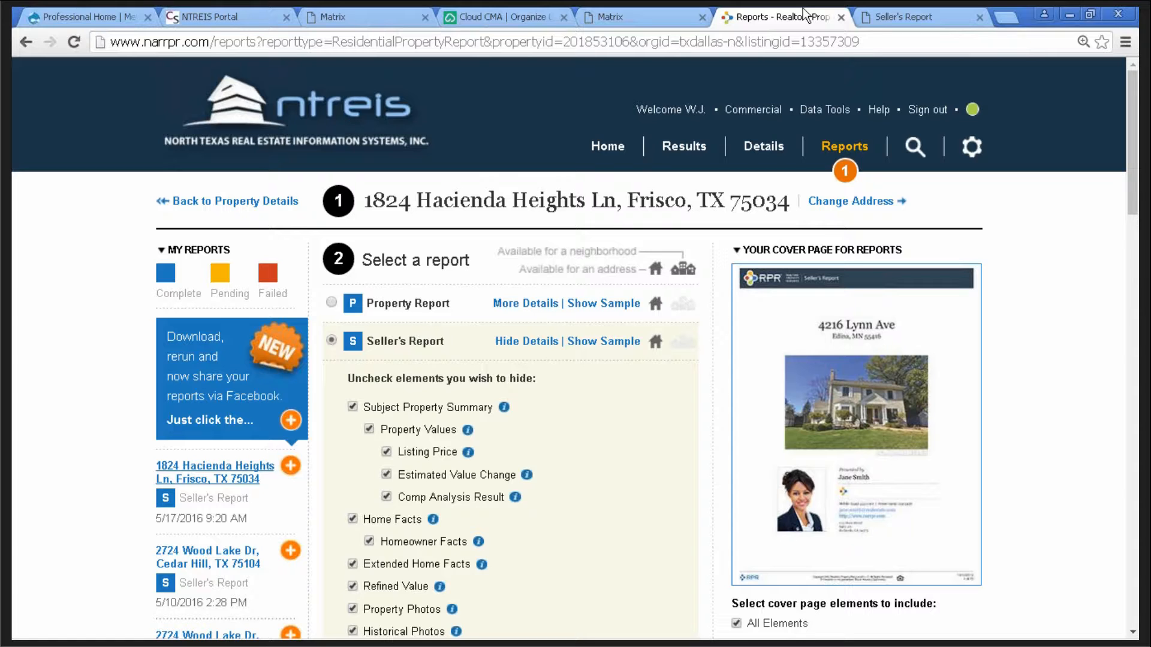
pyautogui.click(628, 17)
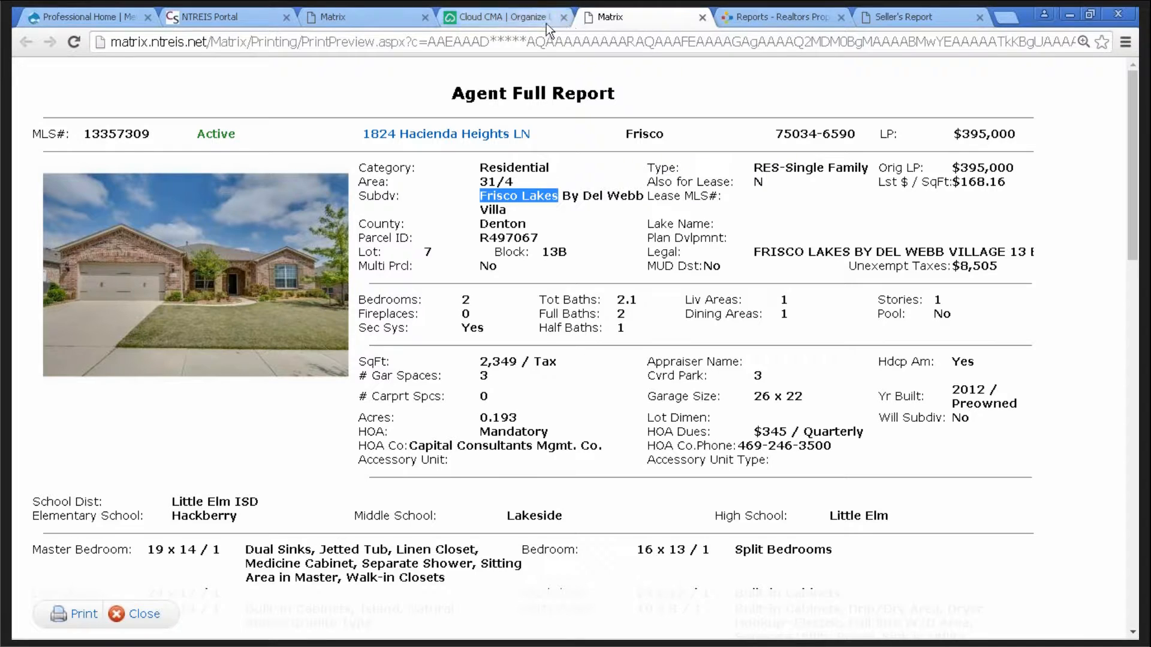
pyautogui.click(753, 19)
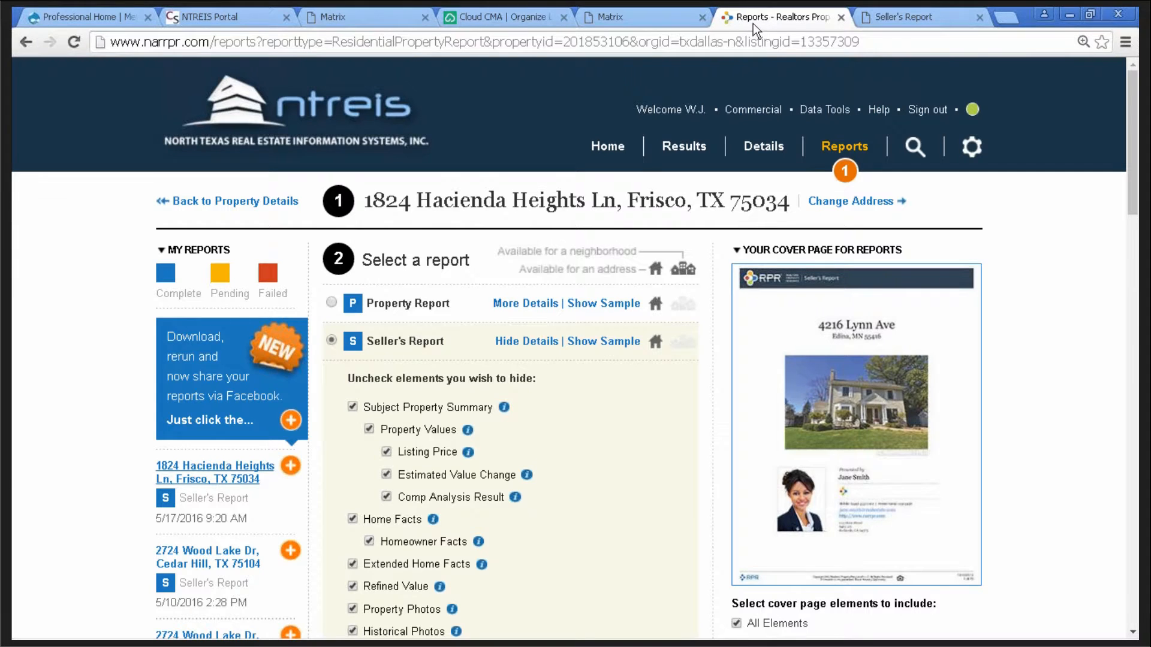
pyautogui.click(613, 150)
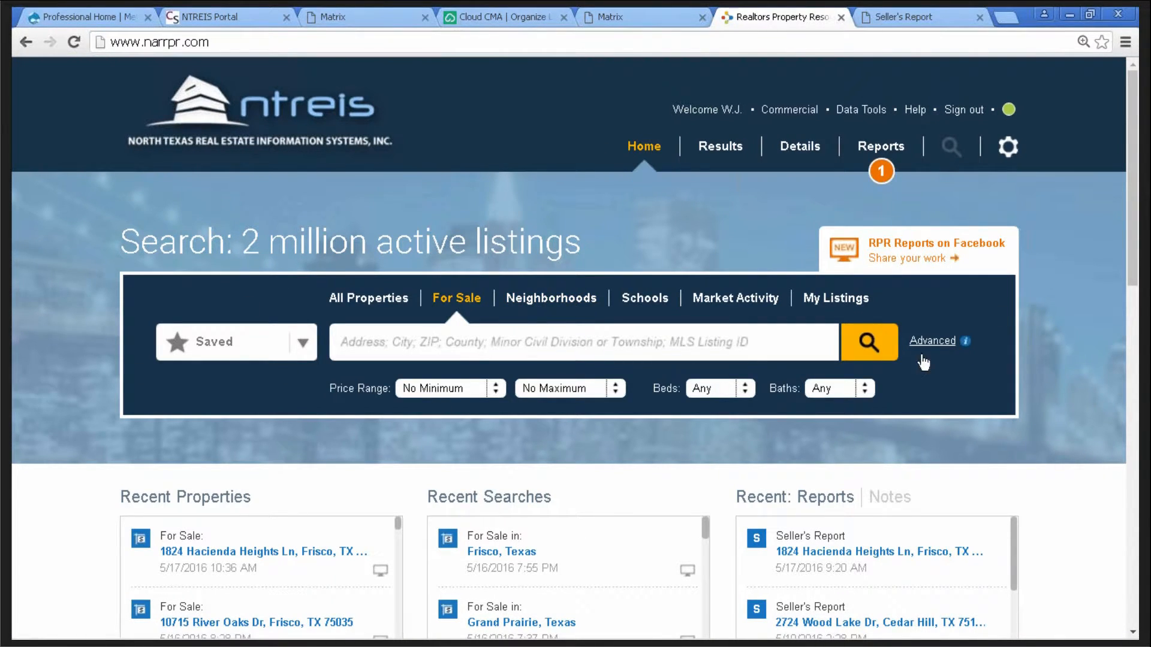
pyautogui.click(367, 307)
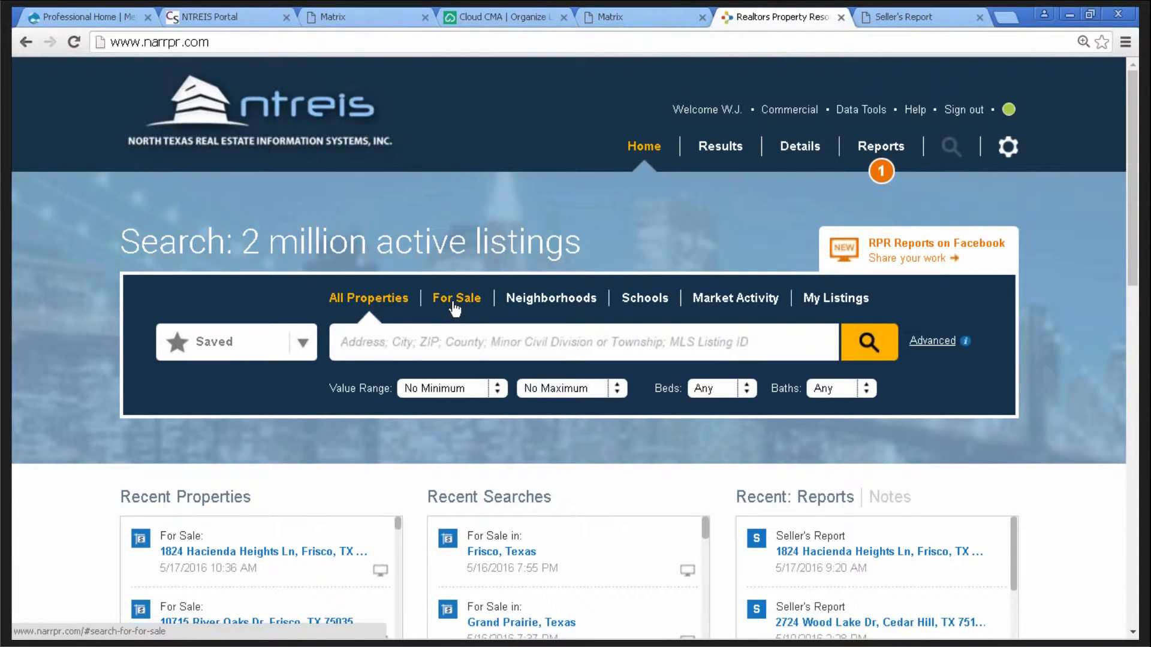
pyautogui.click(453, 307)
pyautogui.click(384, 298)
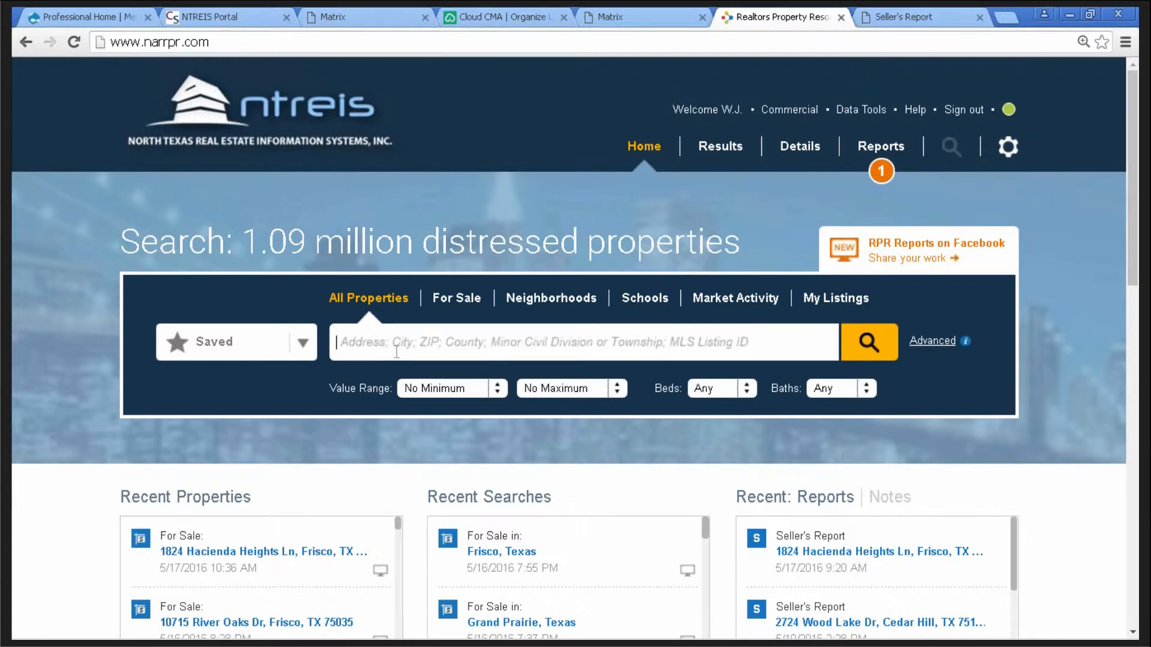
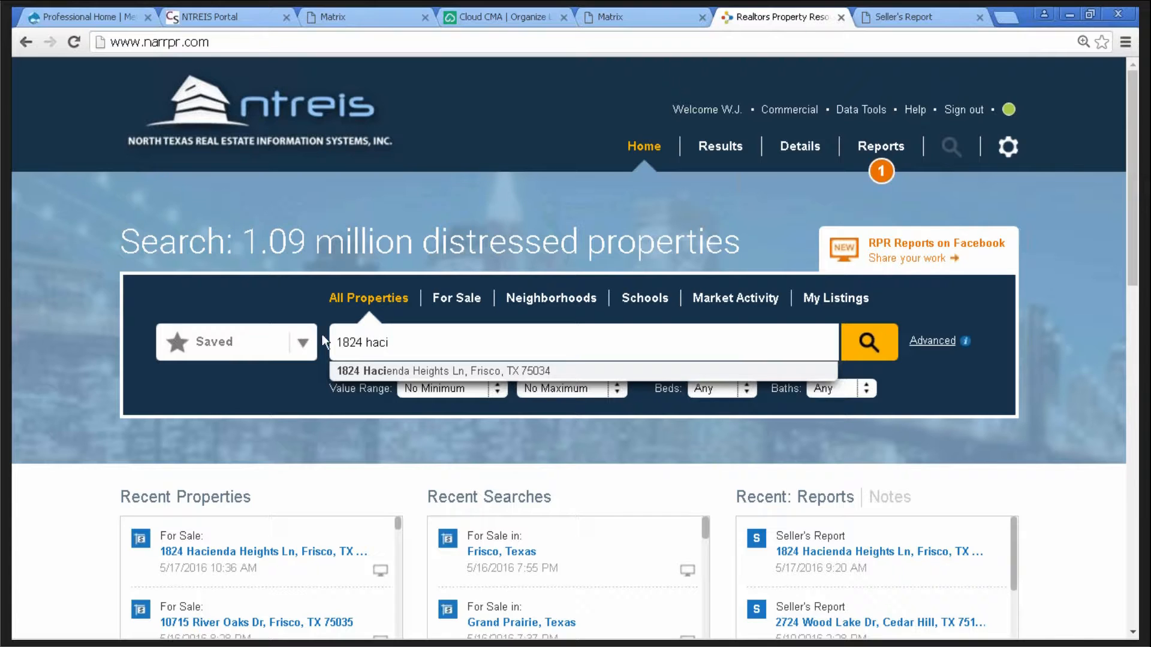
pyautogui.click(455, 372)
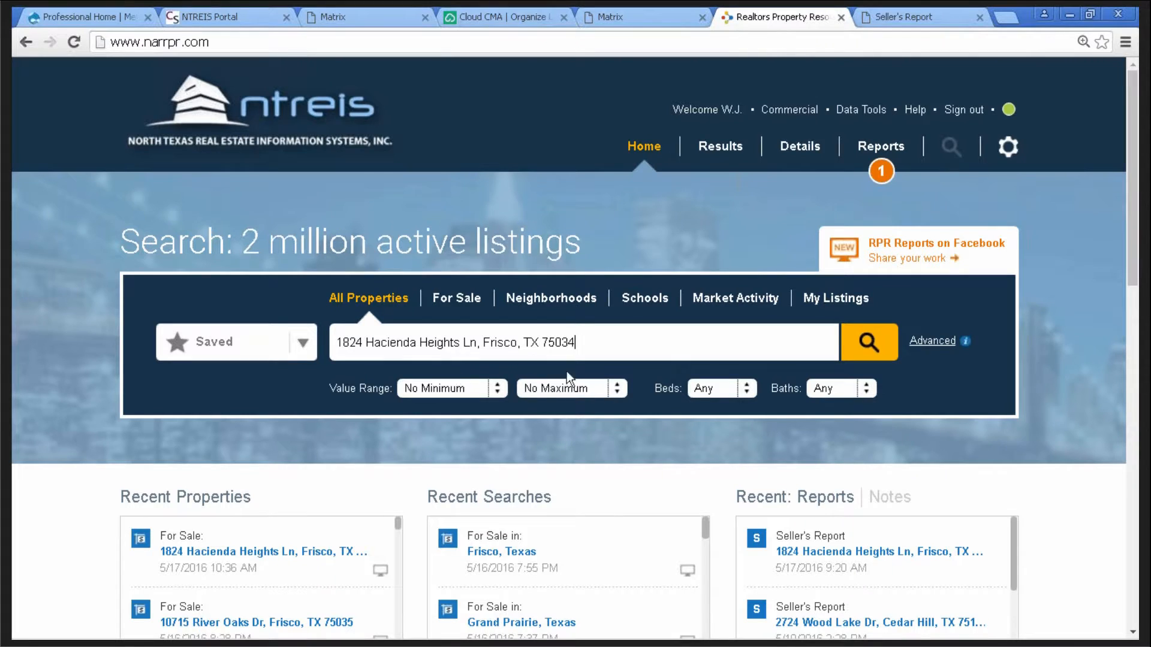
pyautogui.click(859, 345)
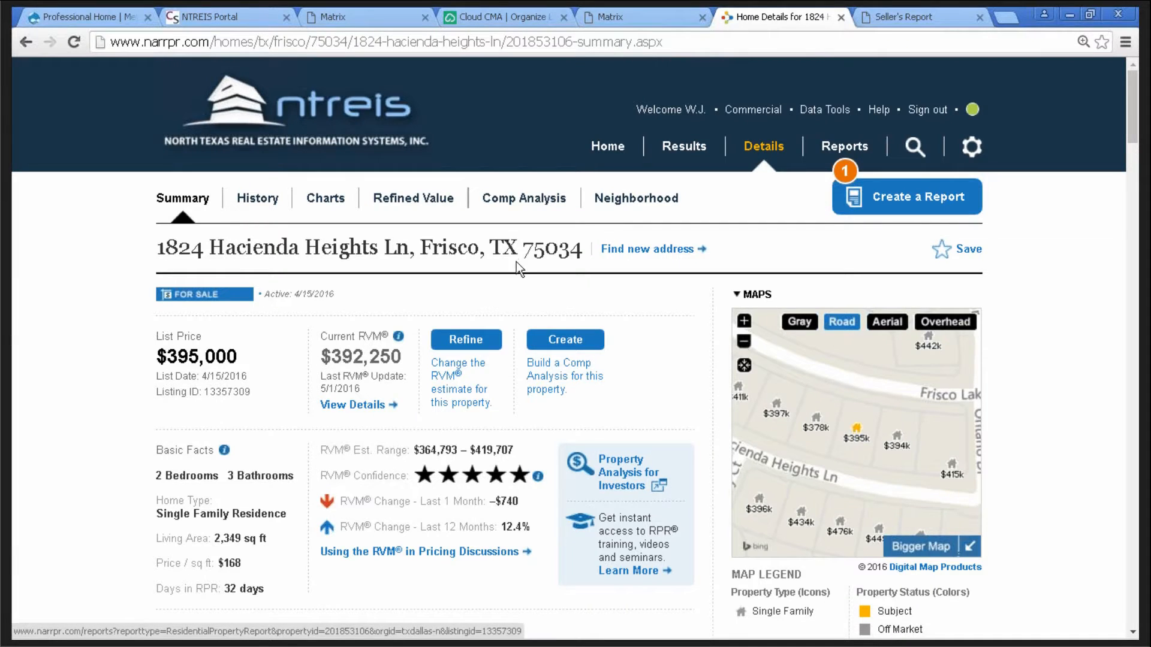
# - Open Reports for the property and settle on Seller's Report after trying Property Report
pyautogui.click(907, 197)
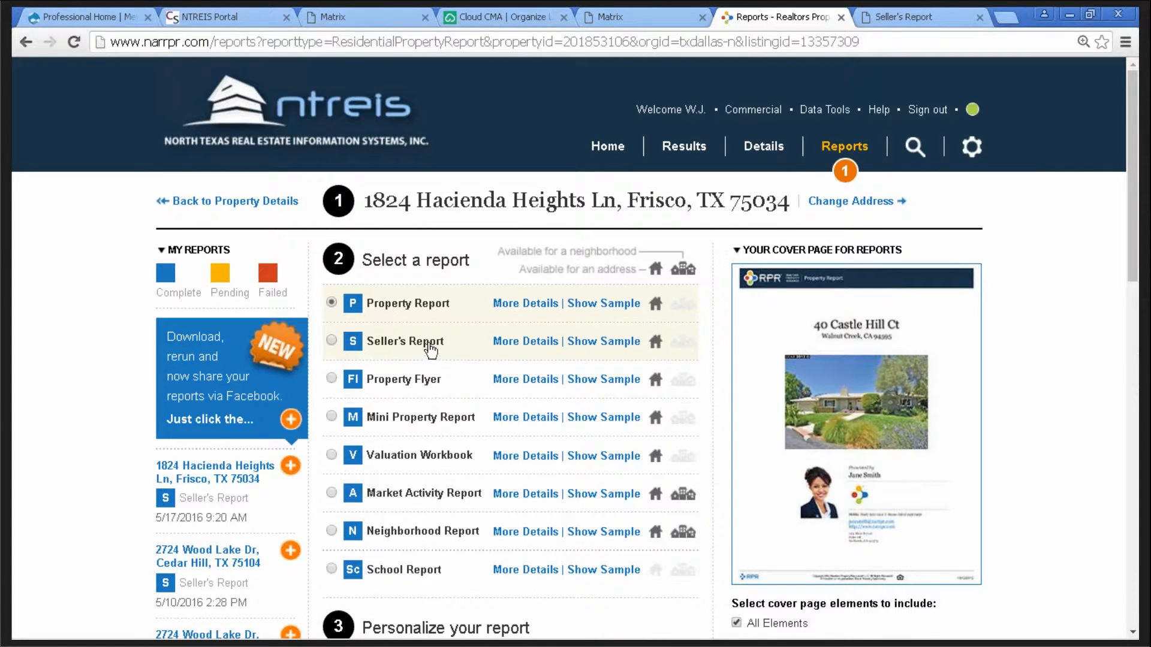
pyautogui.click(331, 341)
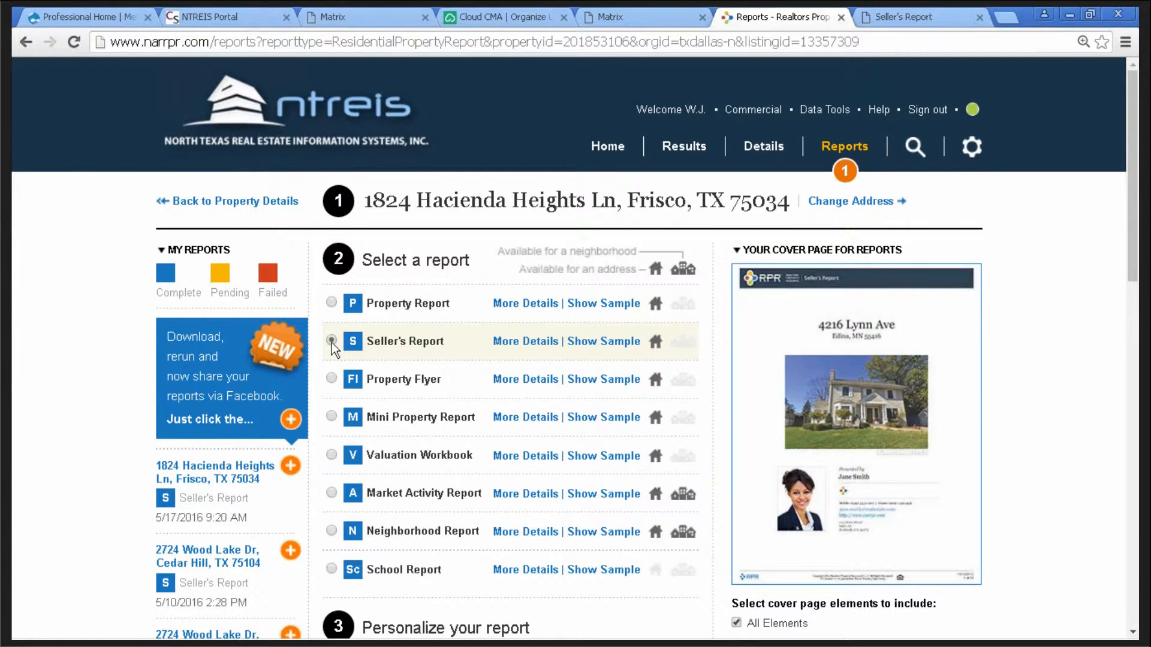
pyautogui.click(331, 302)
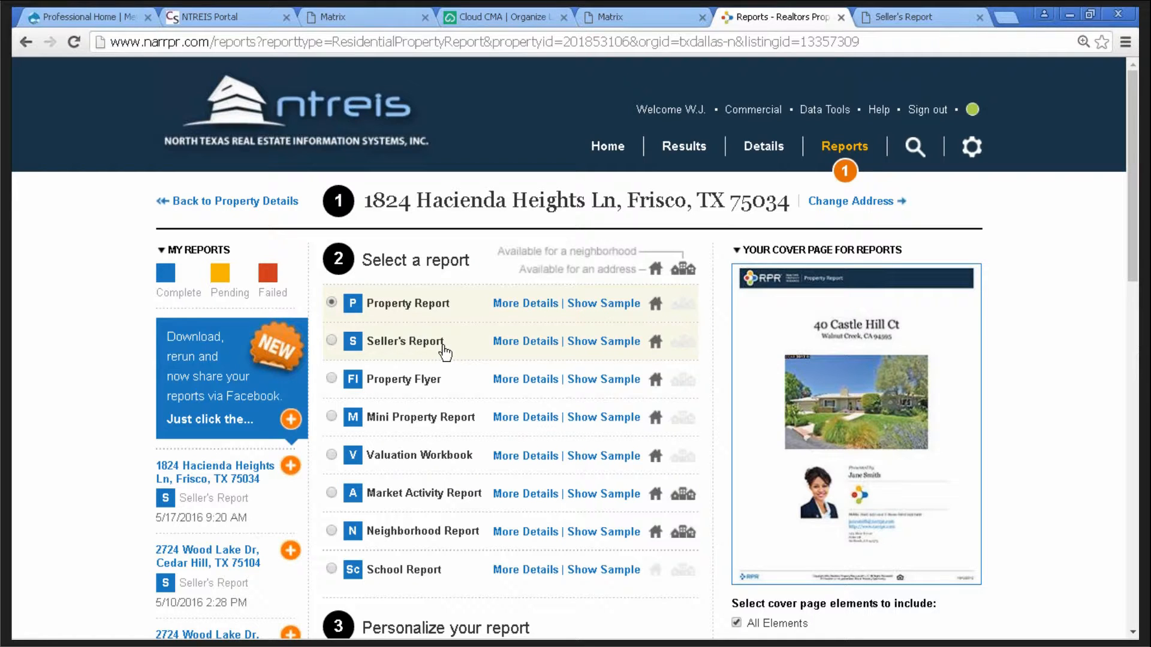
pyautogui.click(332, 340)
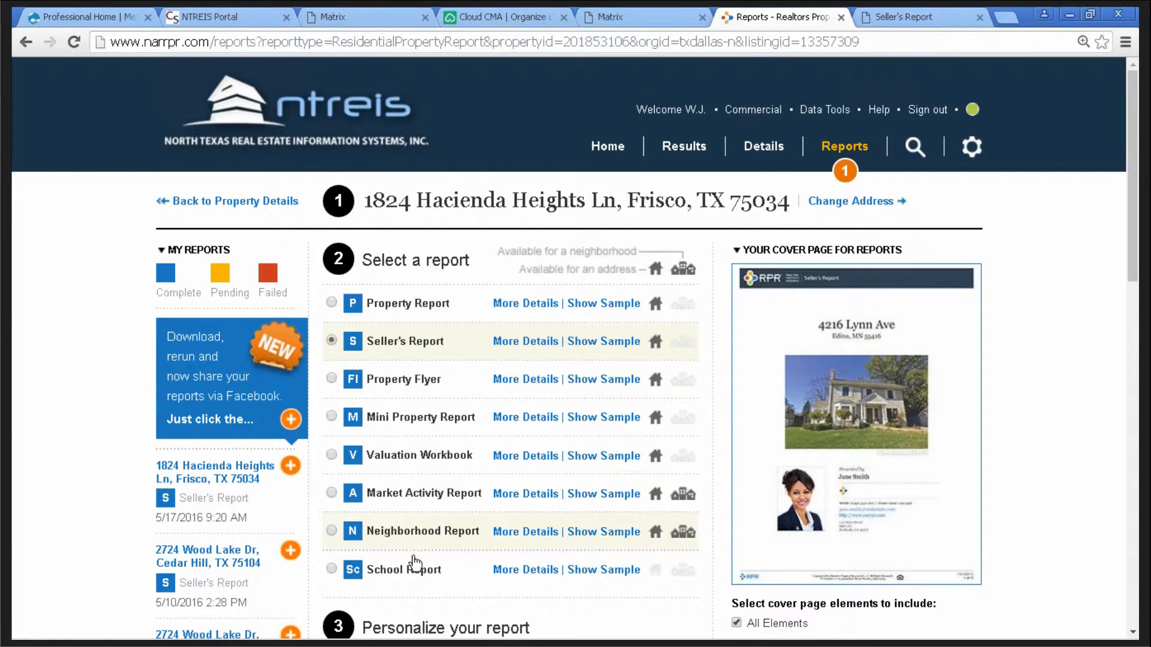
# - Switch to School Report without picking a school and browse its content options
pyautogui.click(331, 568)
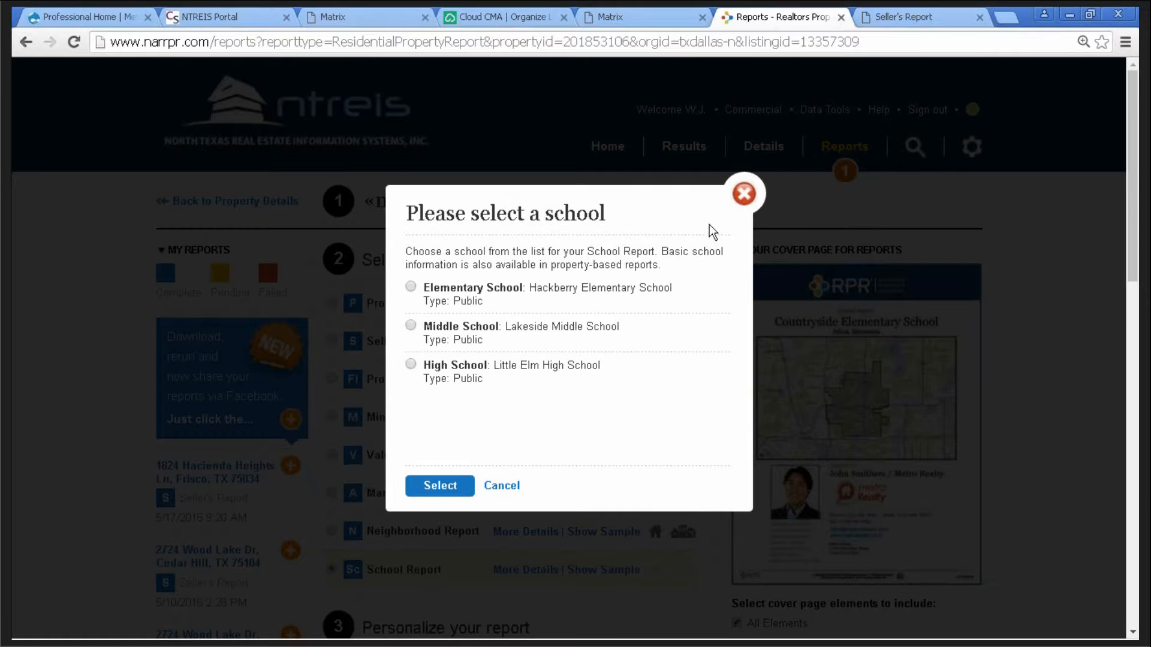
pyautogui.click(743, 194)
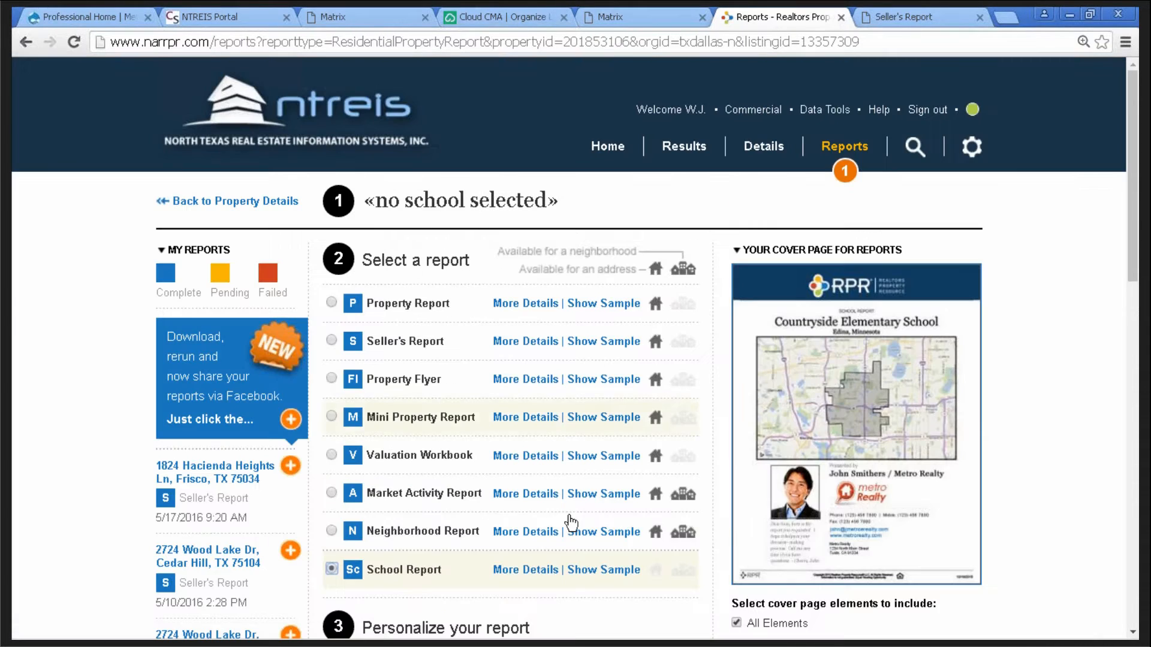
pyautogui.click(518, 570)
pyautogui.scroll(-4, 706, 414)
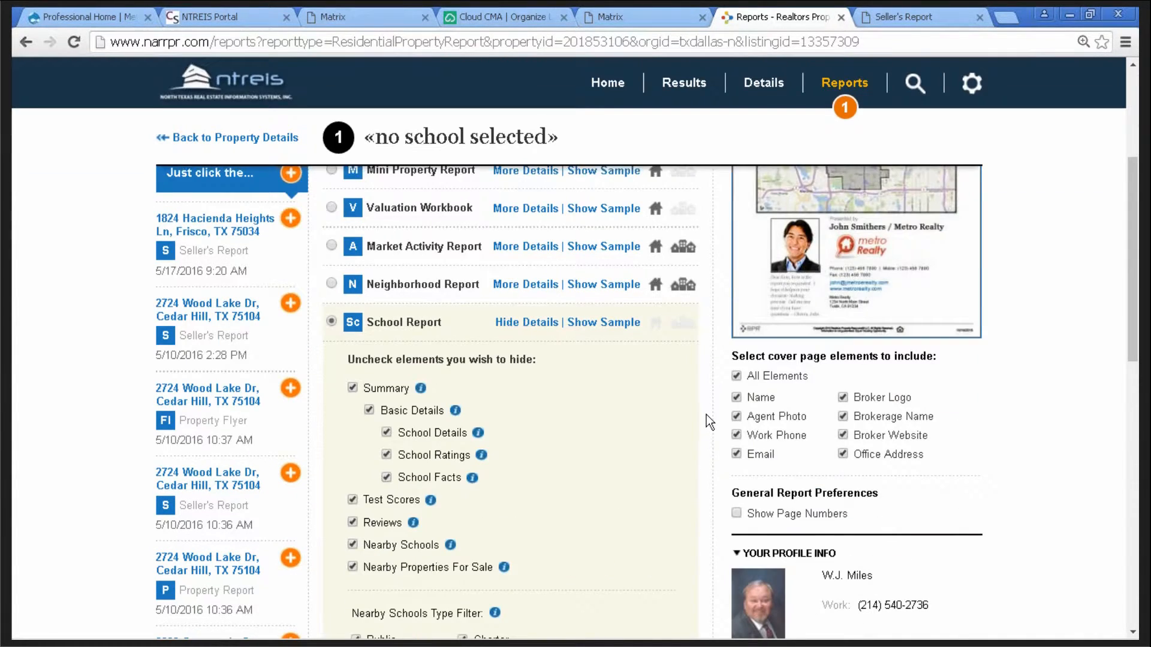
pyautogui.scroll(-2, 706, 415)
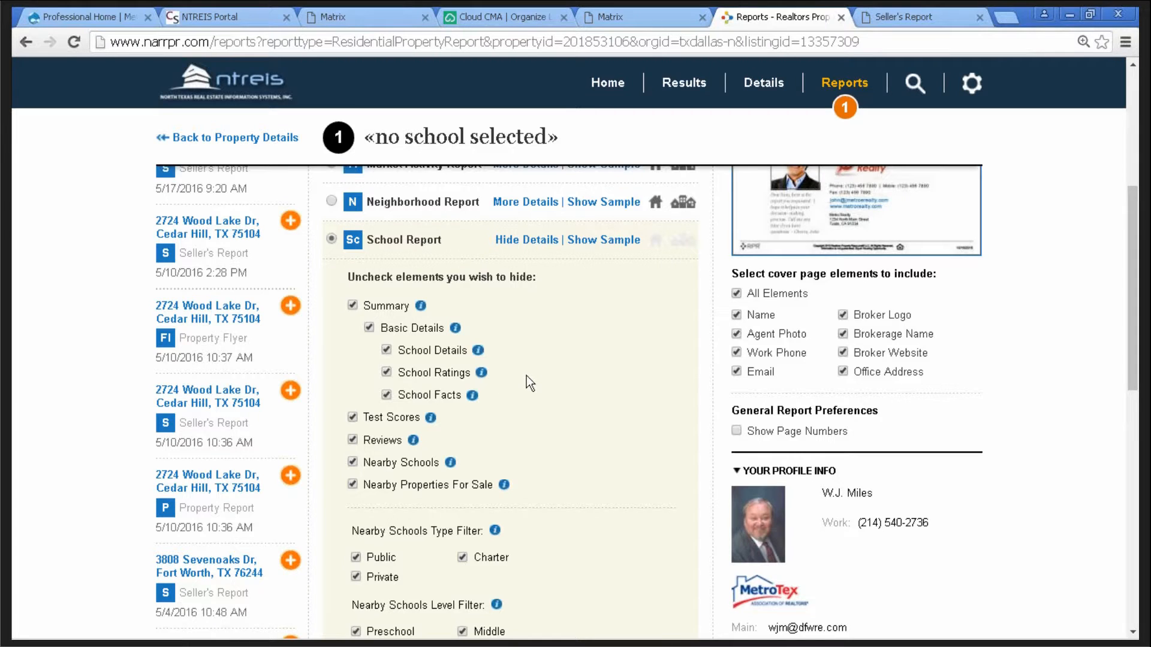
pyautogui.scroll(-3, 525, 373)
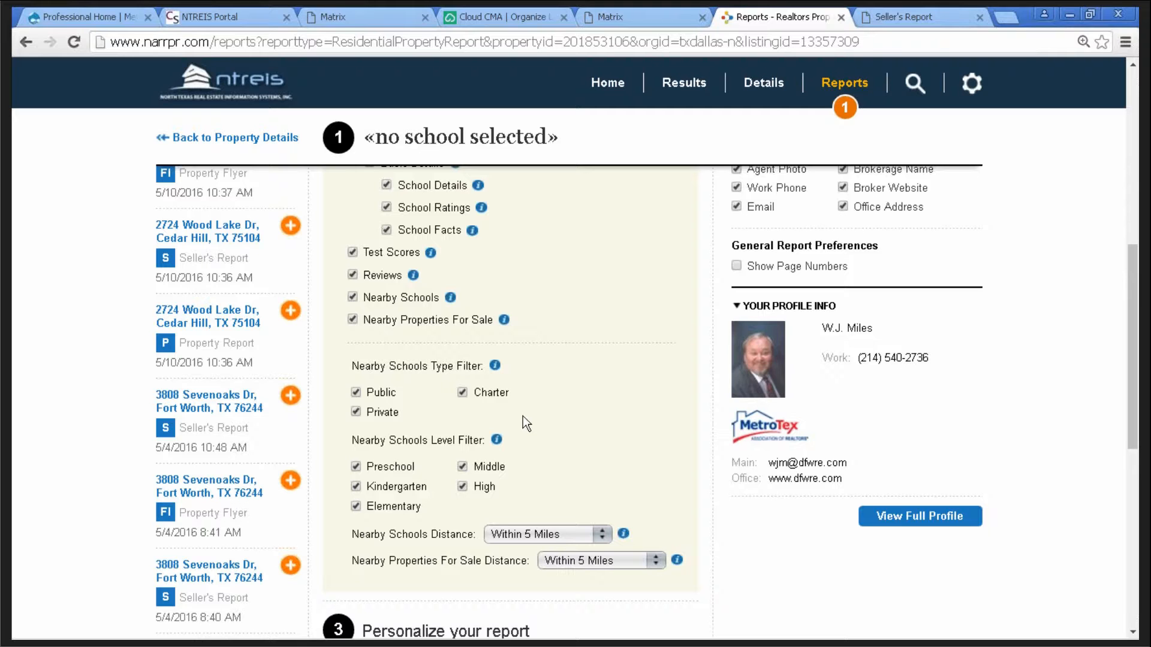
pyautogui.scroll(5, 585, 389)
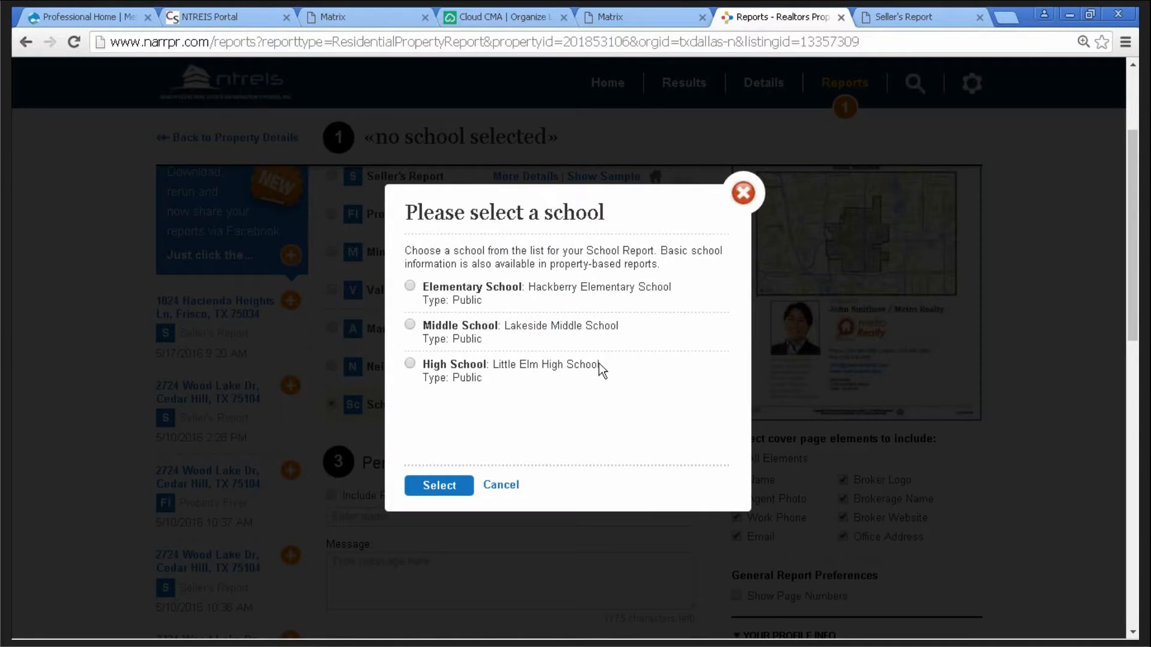
pyautogui.click(743, 193)
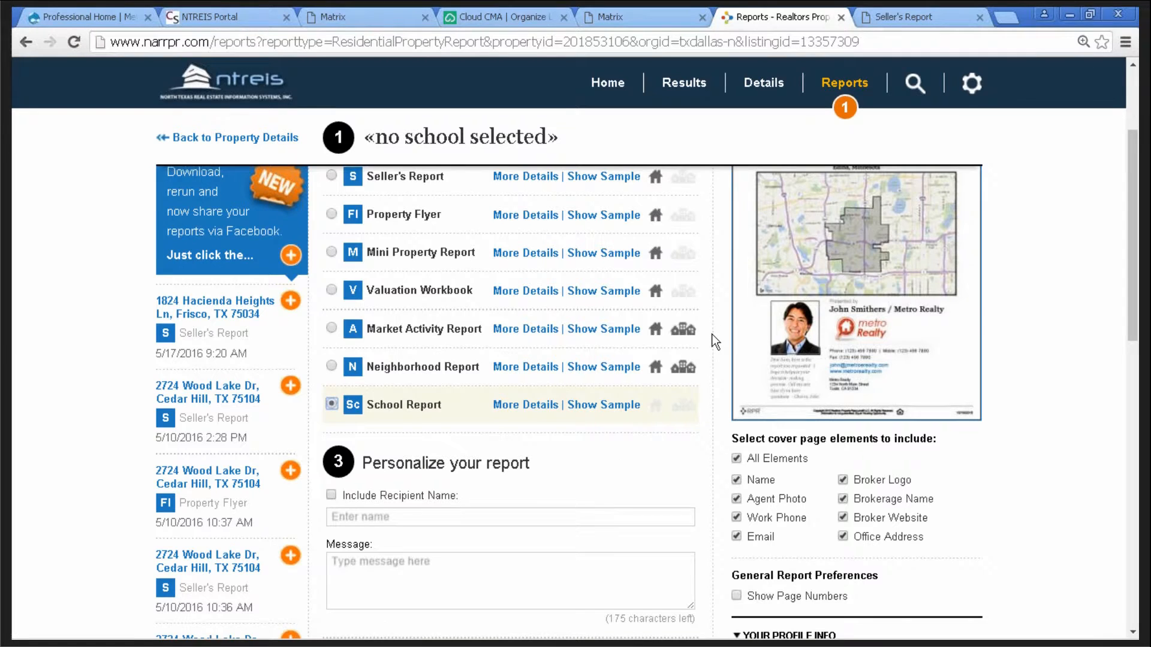
pyautogui.scroll(3, 706, 344)
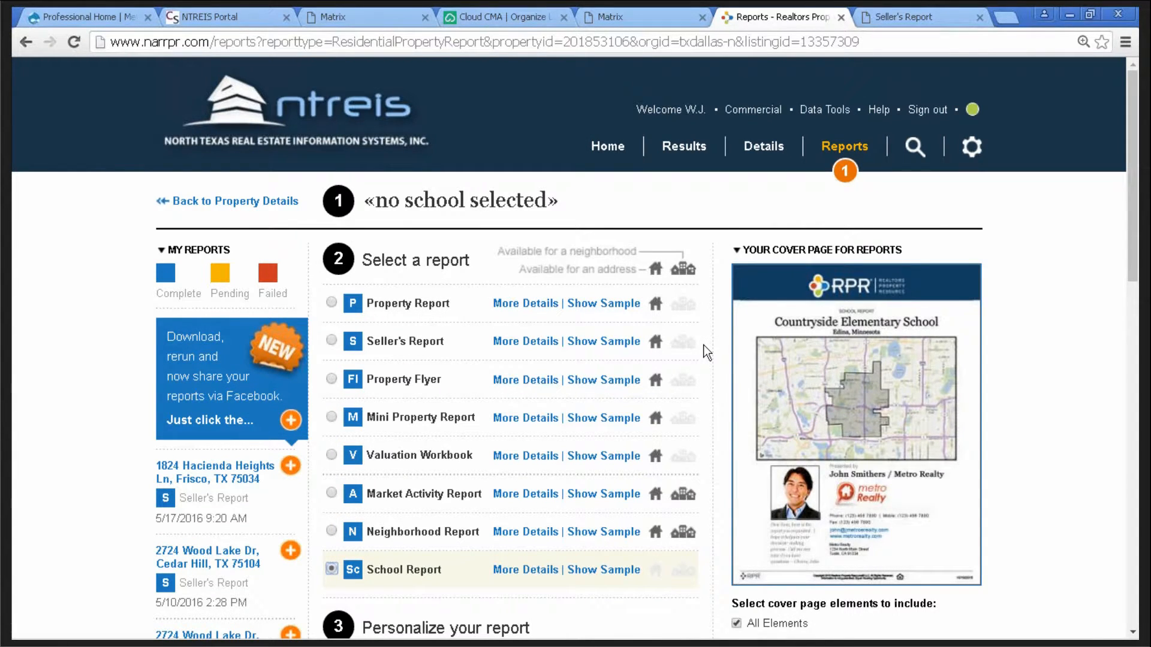
# - Return to the RPR home page and sign out of the account
pyautogui.click(609, 149)
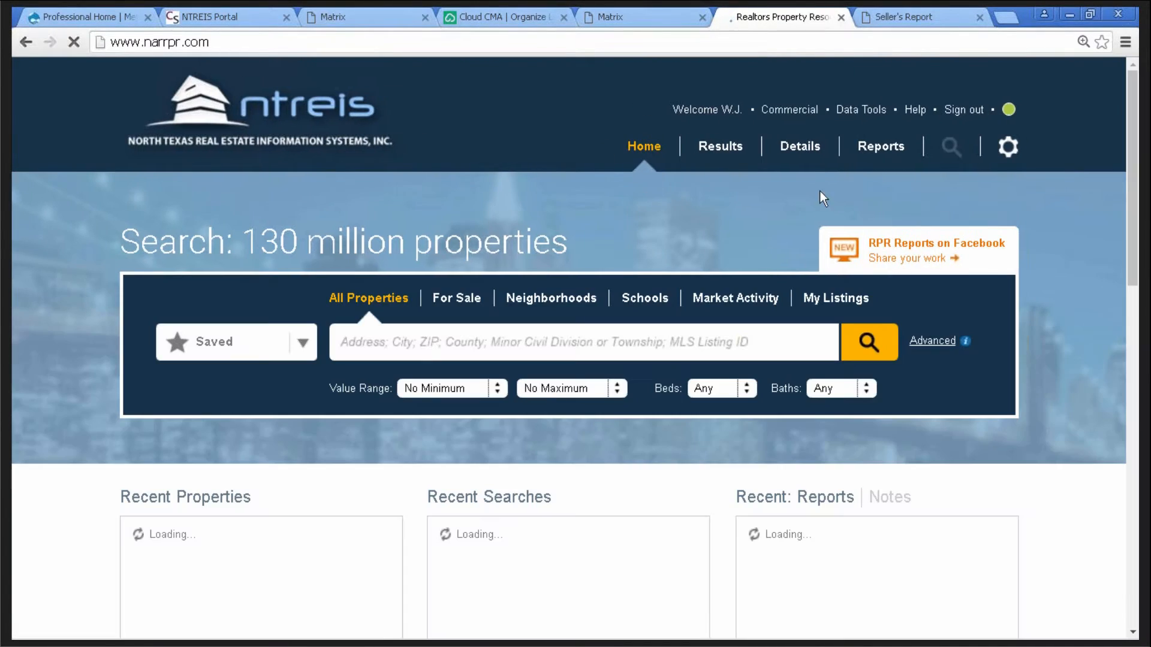
pyautogui.click(964, 112)
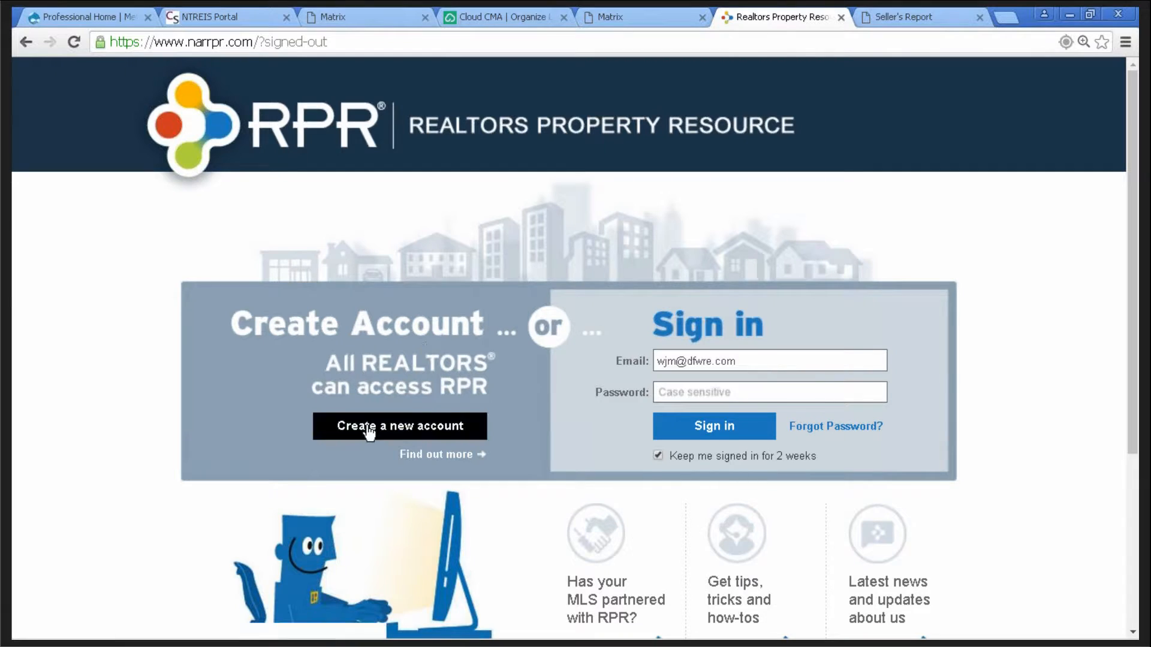
pyautogui.click(401, 431)
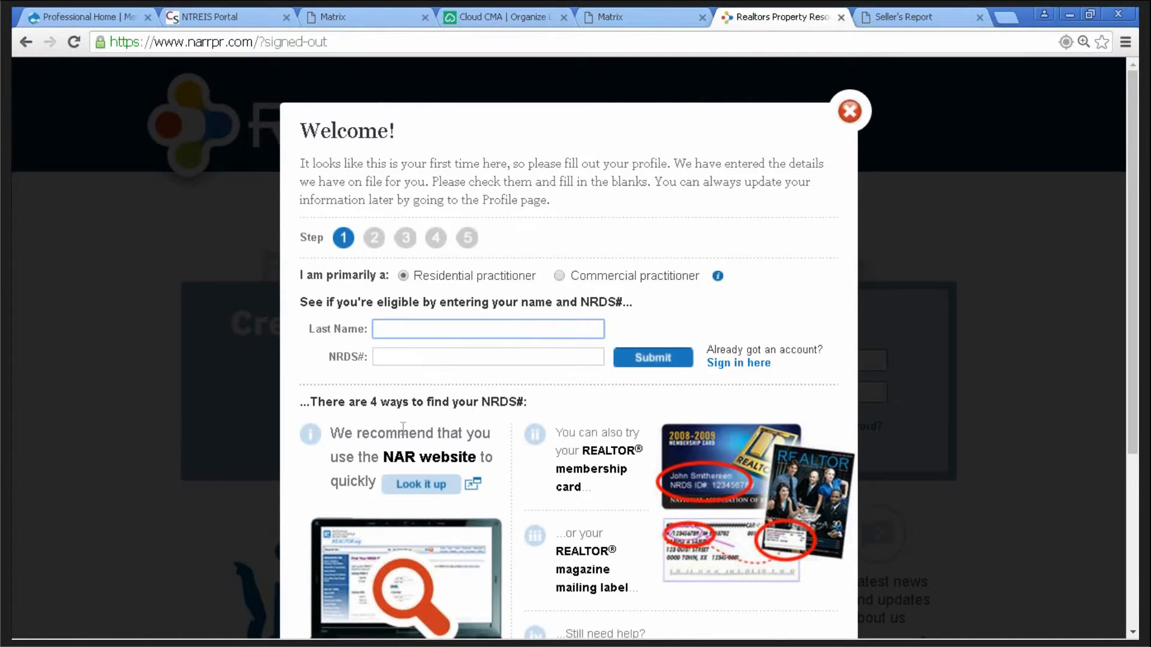
pyautogui.click(384, 359)
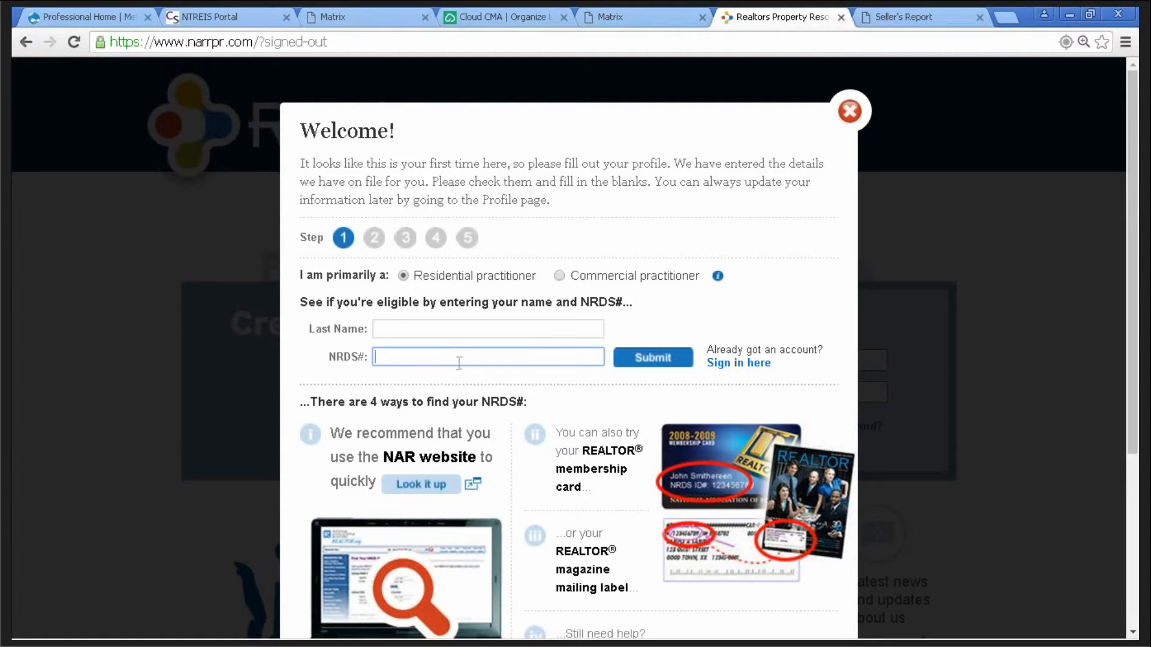
pyautogui.click(411, 328)
pyautogui.click(413, 354)
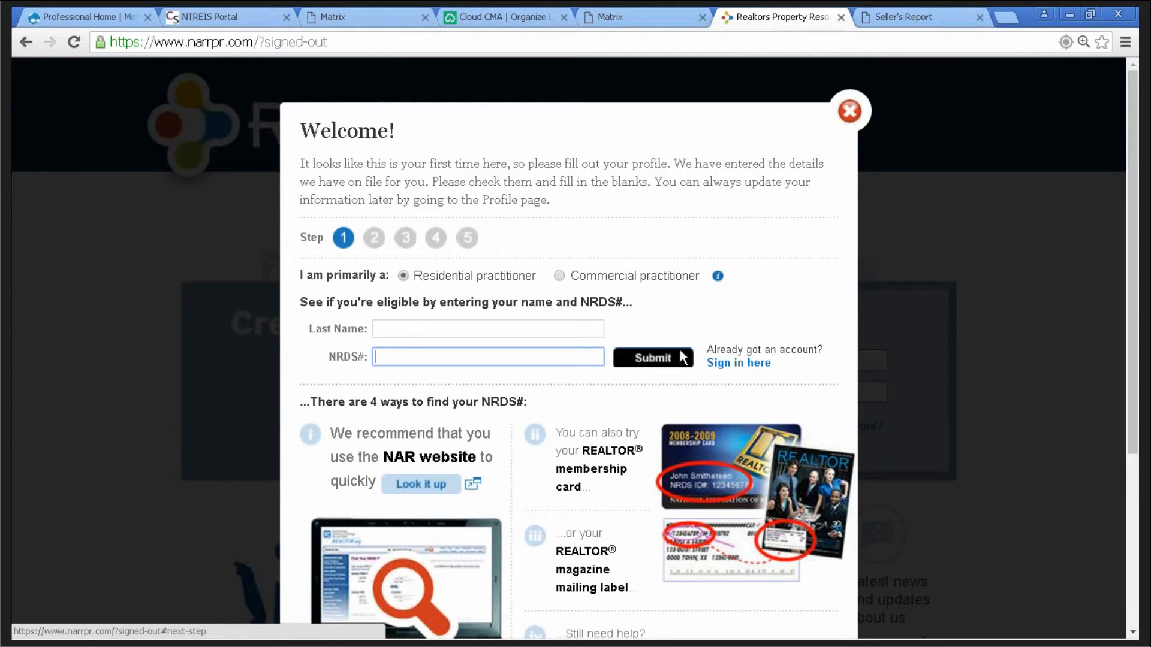
pyautogui.click(850, 112)
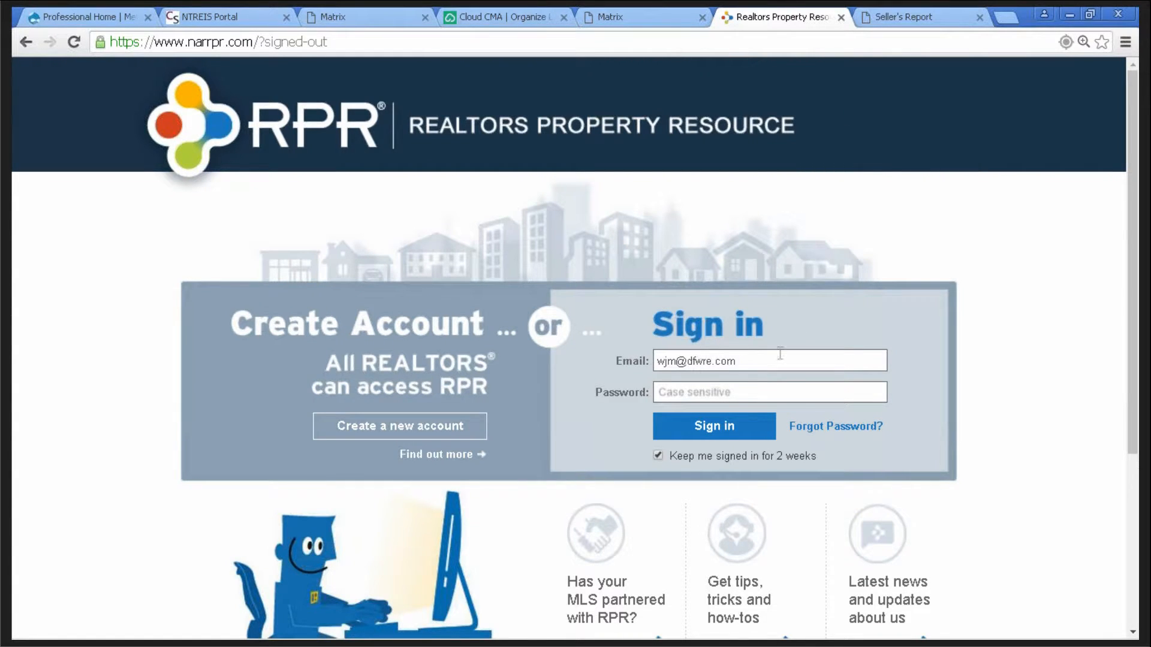
# - Enter the account password and sign back in to RPR
pyautogui.click(699, 392)
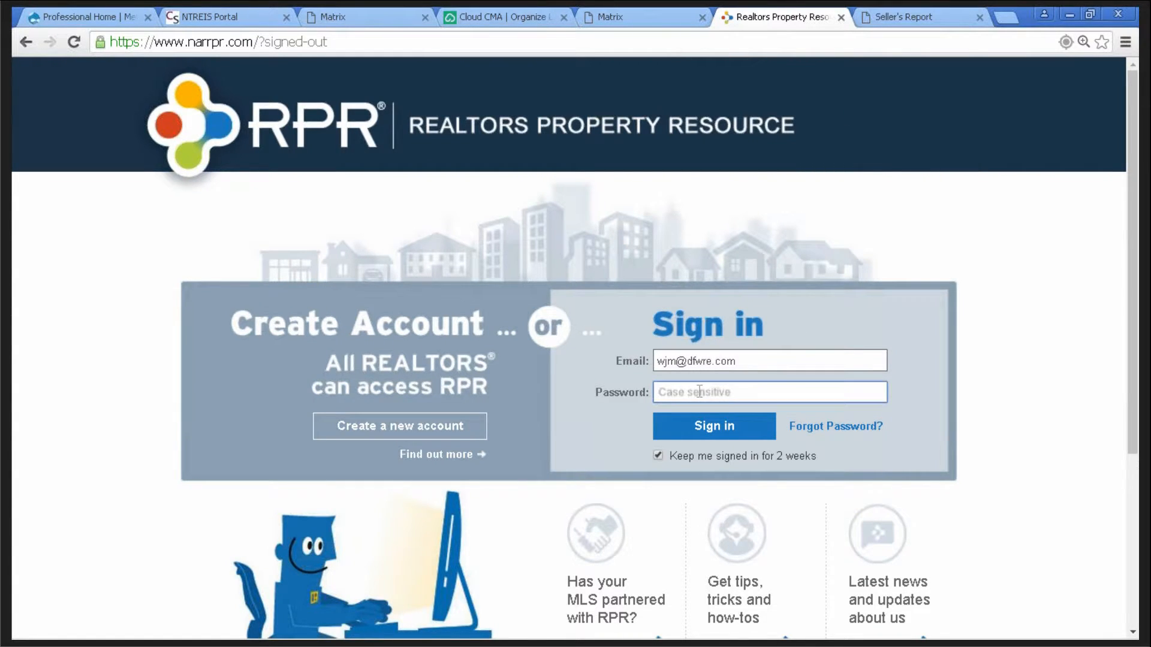
pyautogui.write('••••••••')
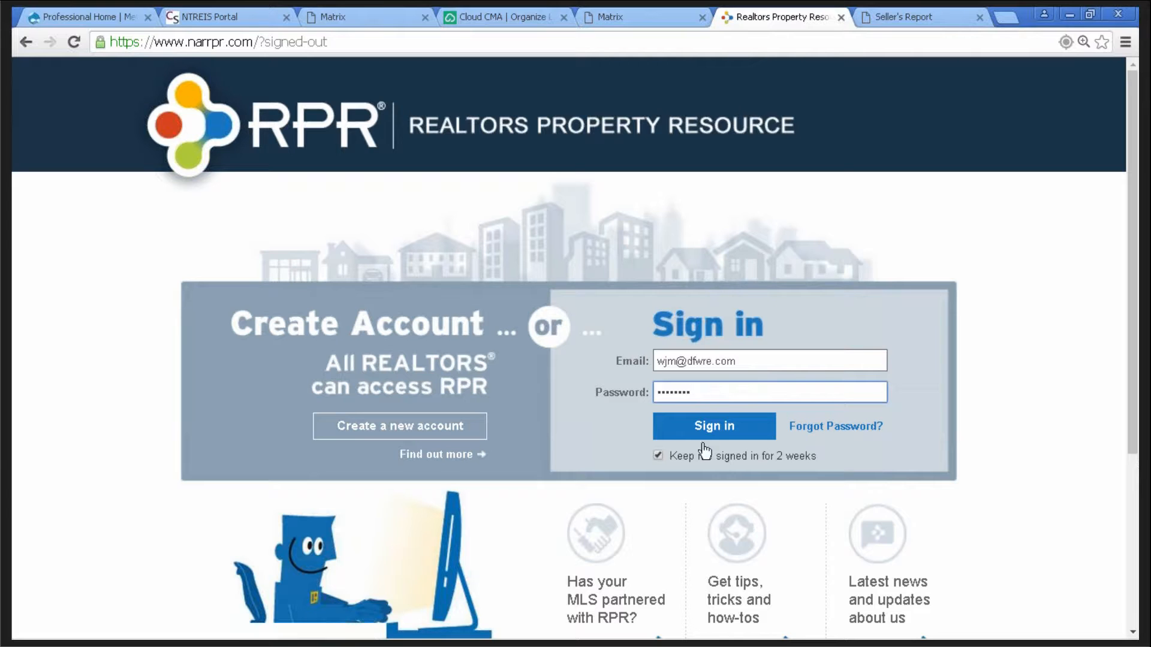
pyautogui.click(713, 424)
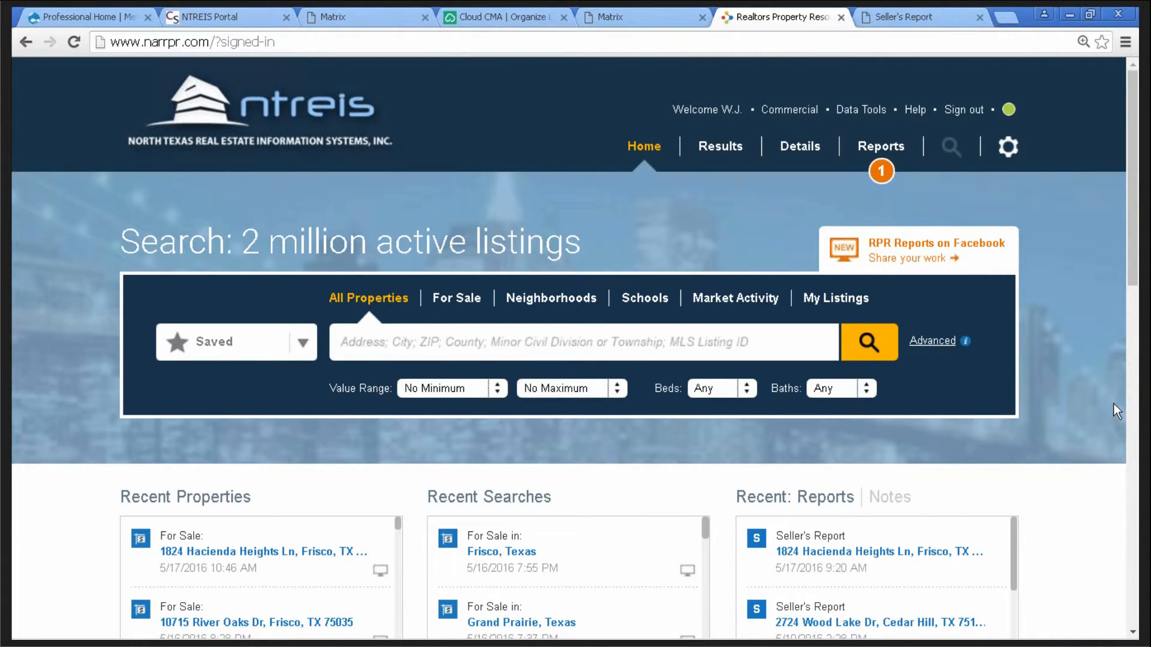
pyautogui.click(787, 113)
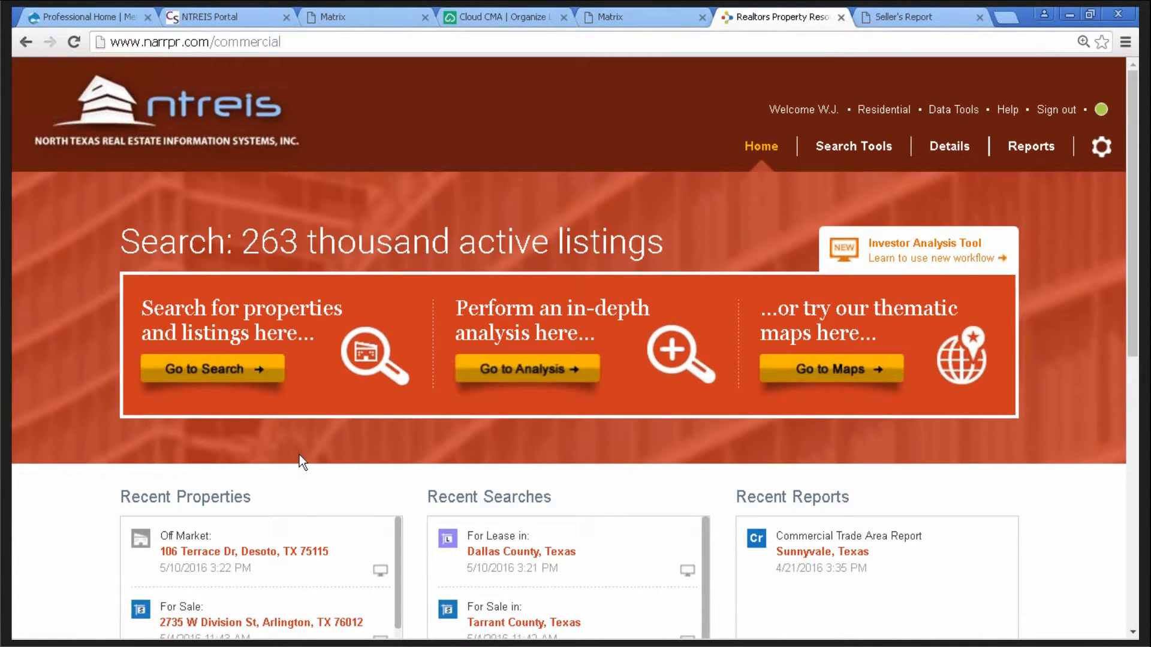
pyautogui.click(883, 110)
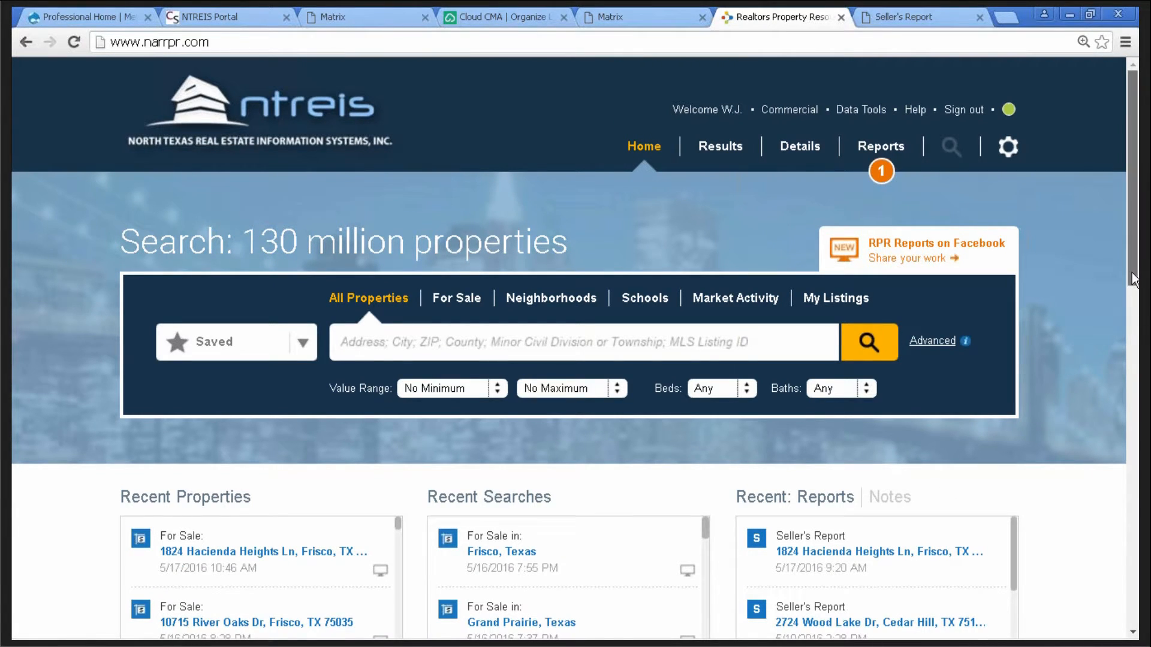
pyautogui.scroll(-3, 187, 385)
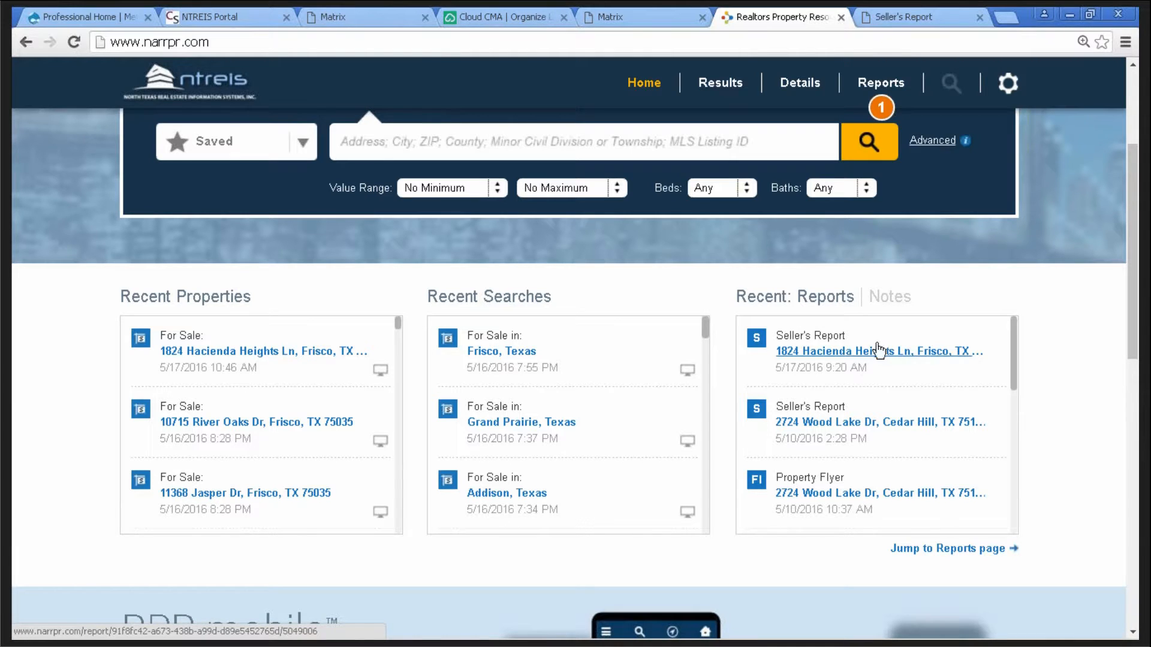
# - Review the Seller's Report PDF, then close its browser tab
pyautogui.click(905, 17)
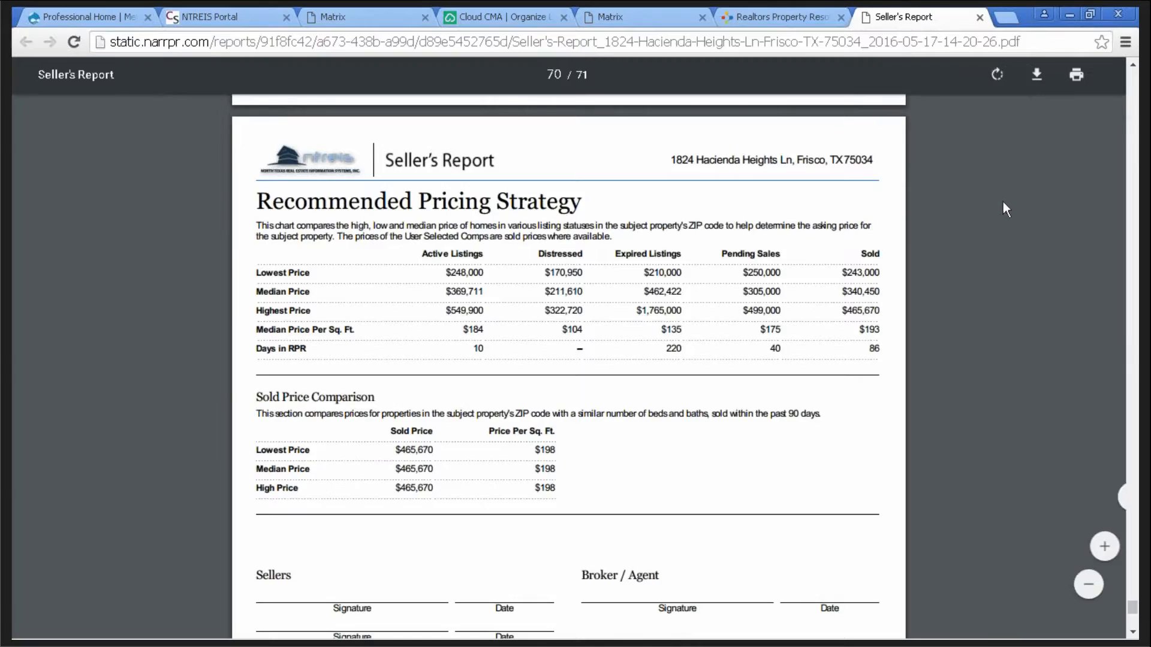
pyautogui.scroll(2, 1045, 210)
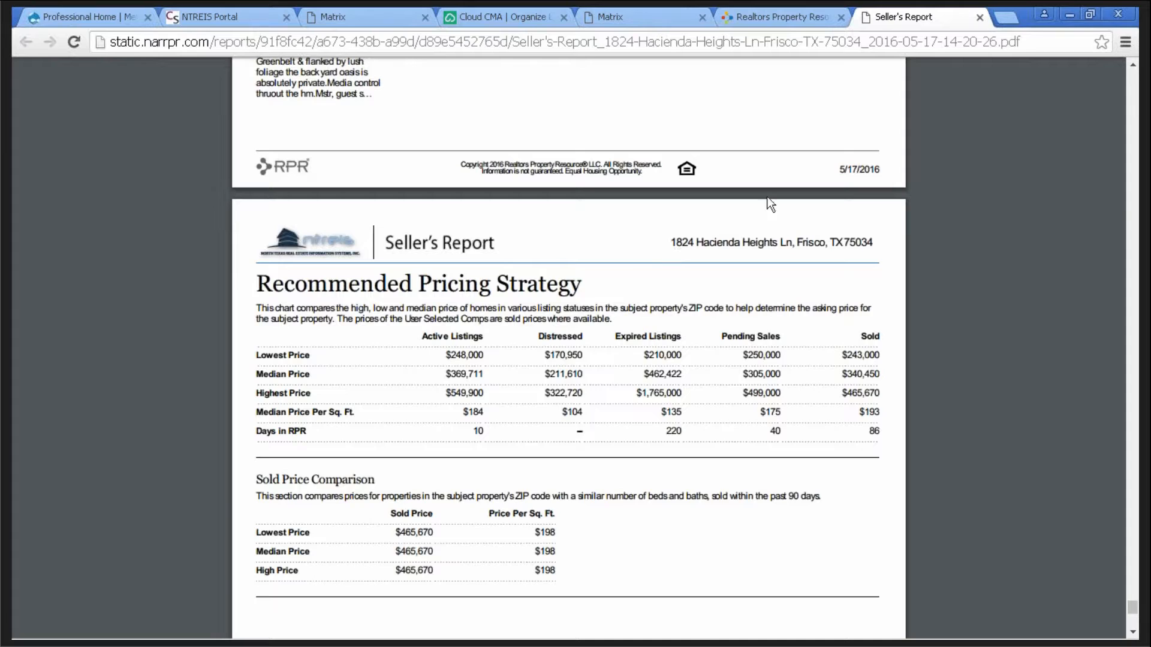
pyautogui.click(980, 18)
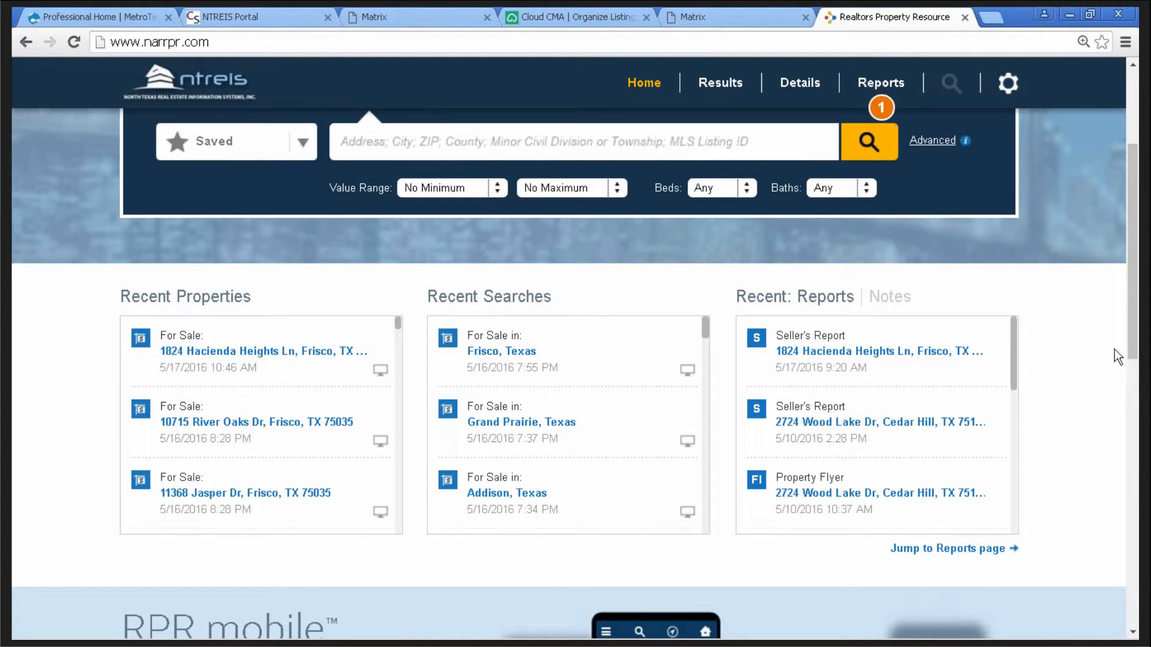
# - Check the Matrix Agent Full Report, then start a CMA from the nine search results
pyautogui.moveTo(1133, 349); pyautogui.dragTo(1133, 275)
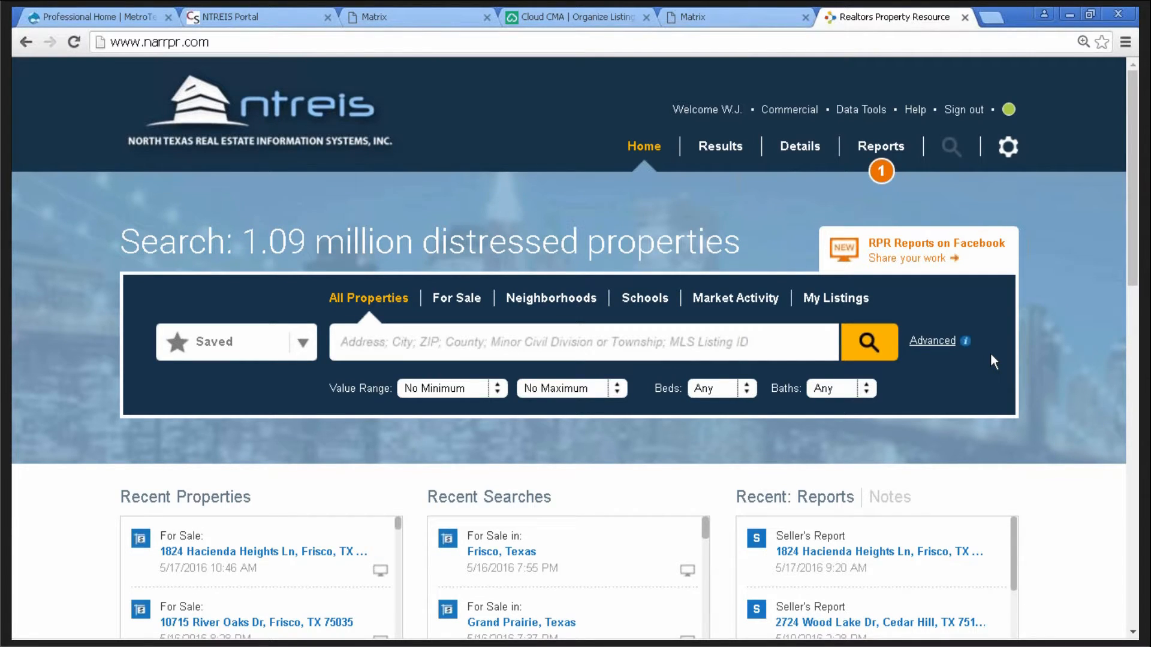
pyautogui.click(690, 17)
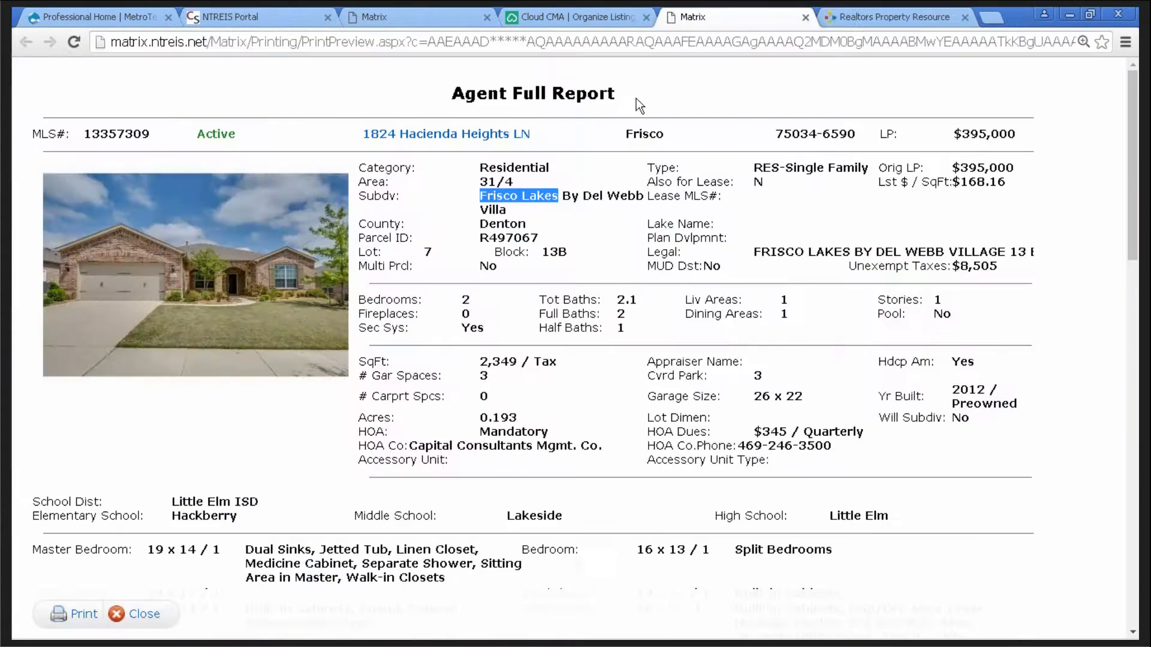
pyautogui.click(418, 18)
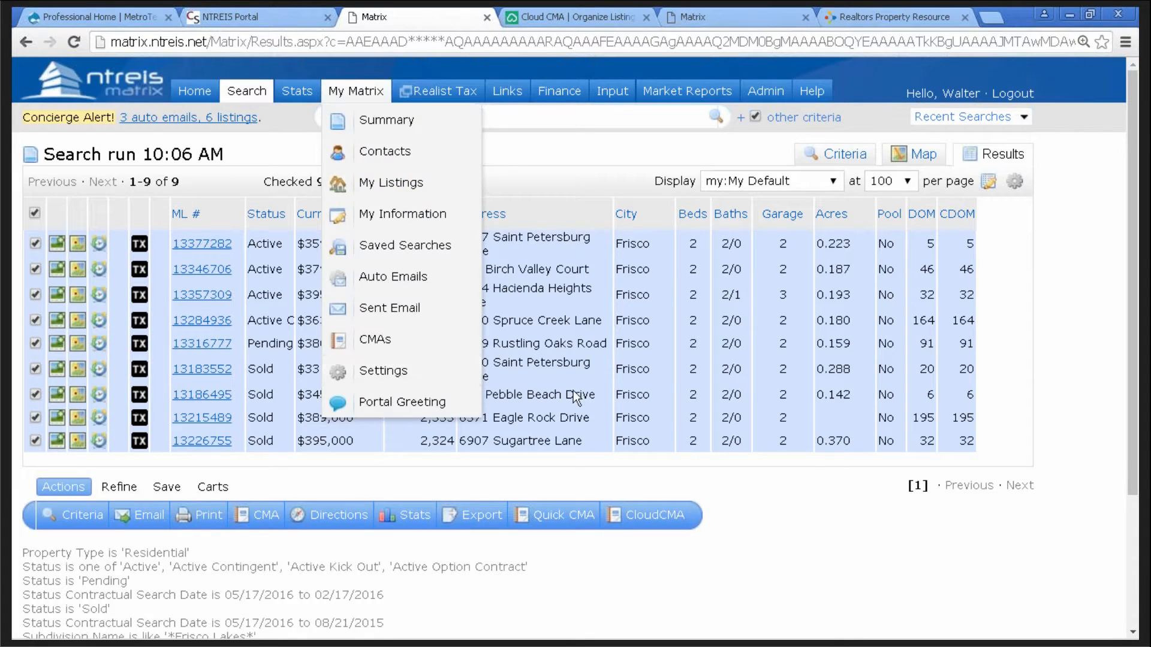
pyautogui.click(262, 520)
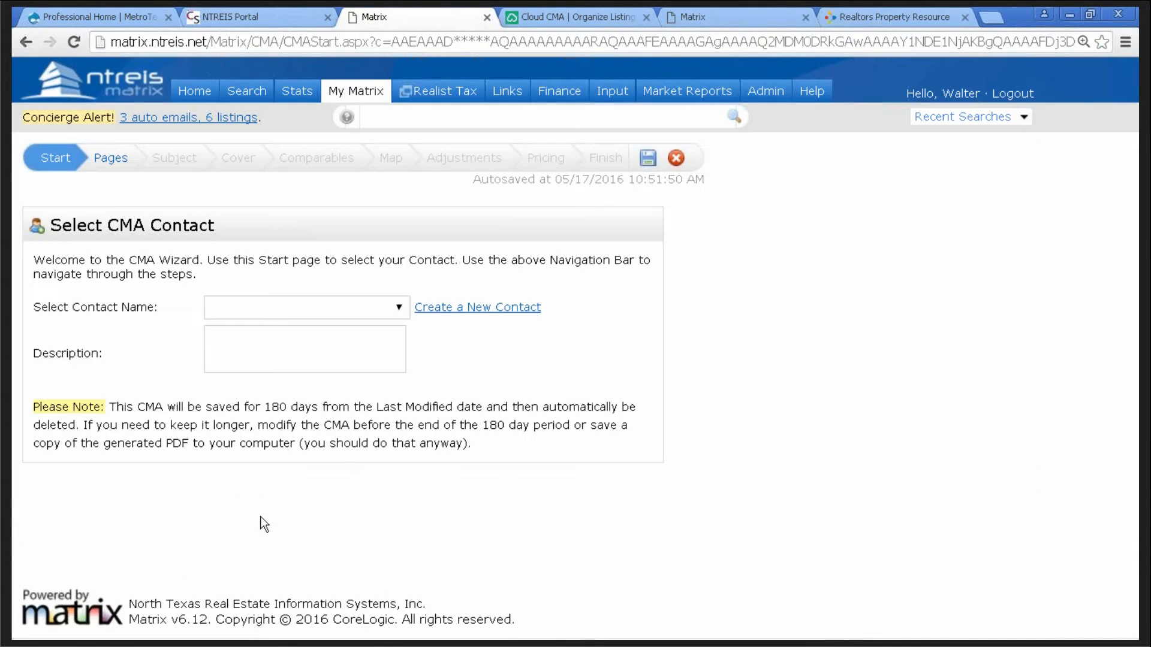
# - Add five Static pages, Activity vs Timing through Market Analysis Explanation, to the CMA
pyautogui.click(113, 159)
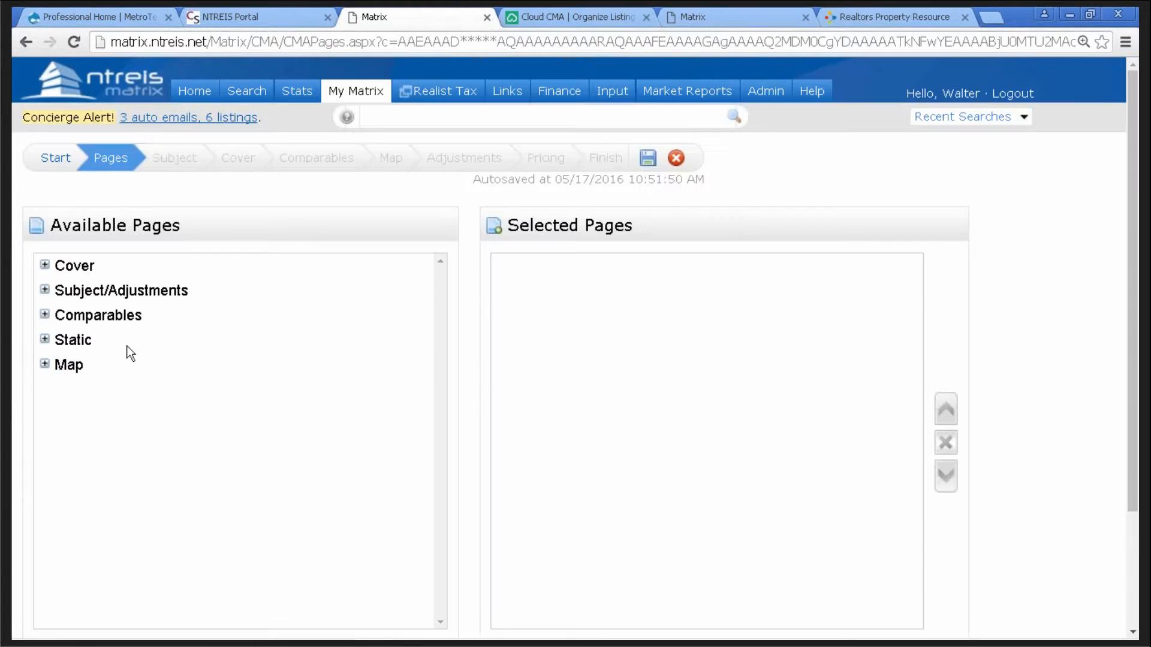
pyautogui.click(45, 340)
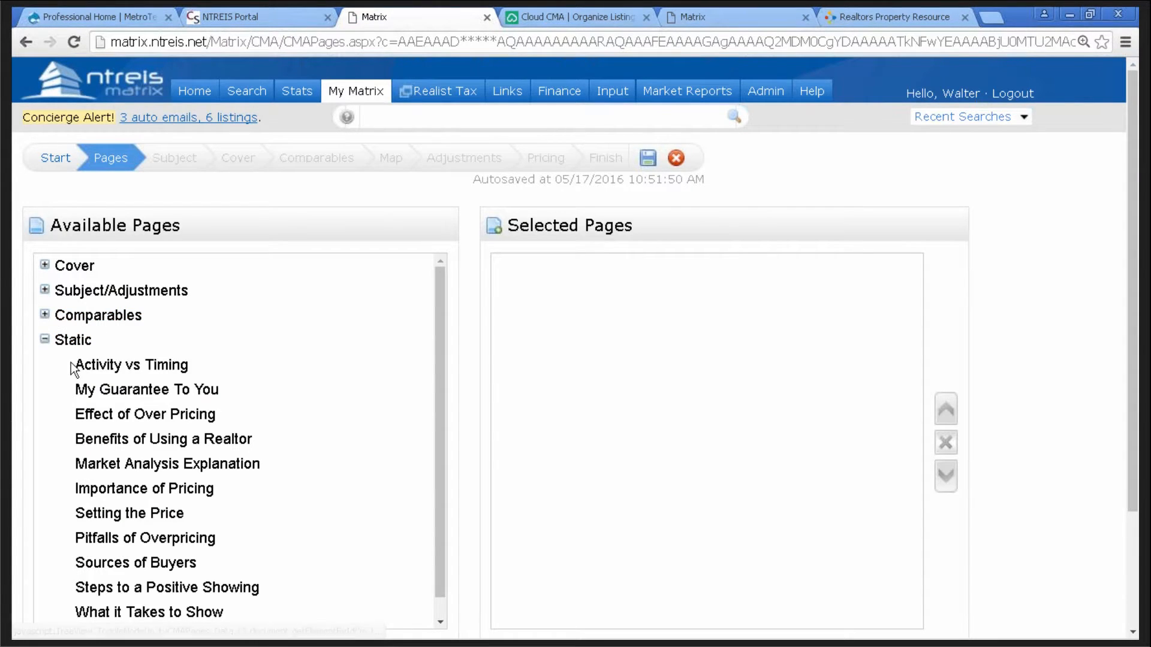
pyautogui.click(110, 366)
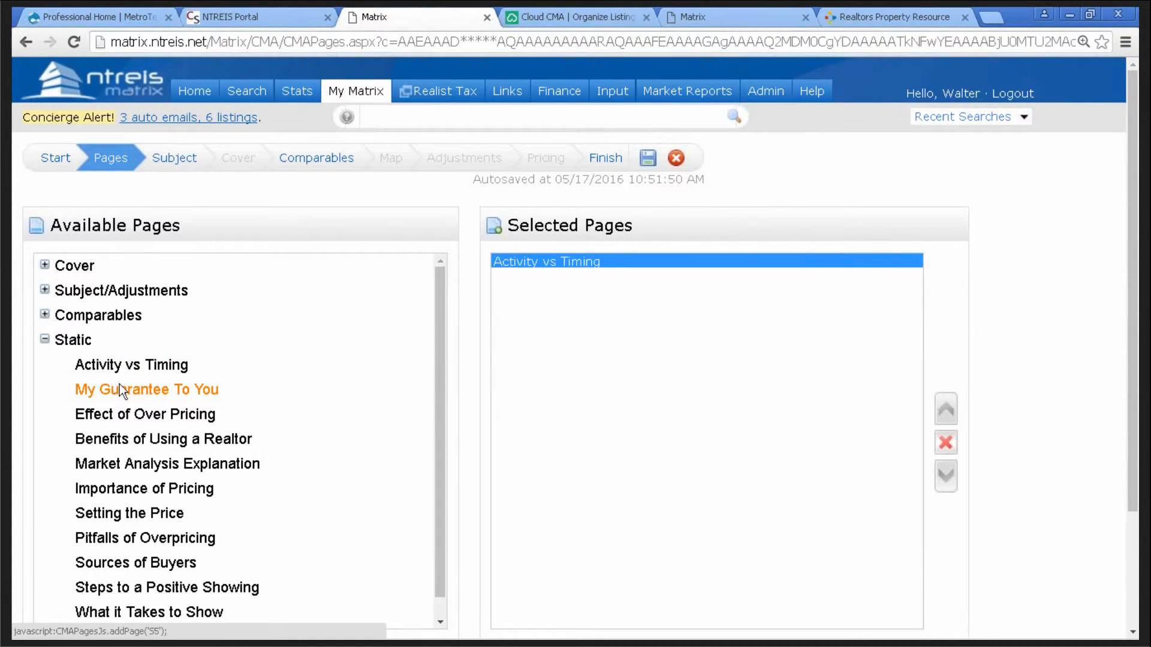
pyautogui.click(120, 387)
pyautogui.click(125, 416)
pyautogui.click(128, 441)
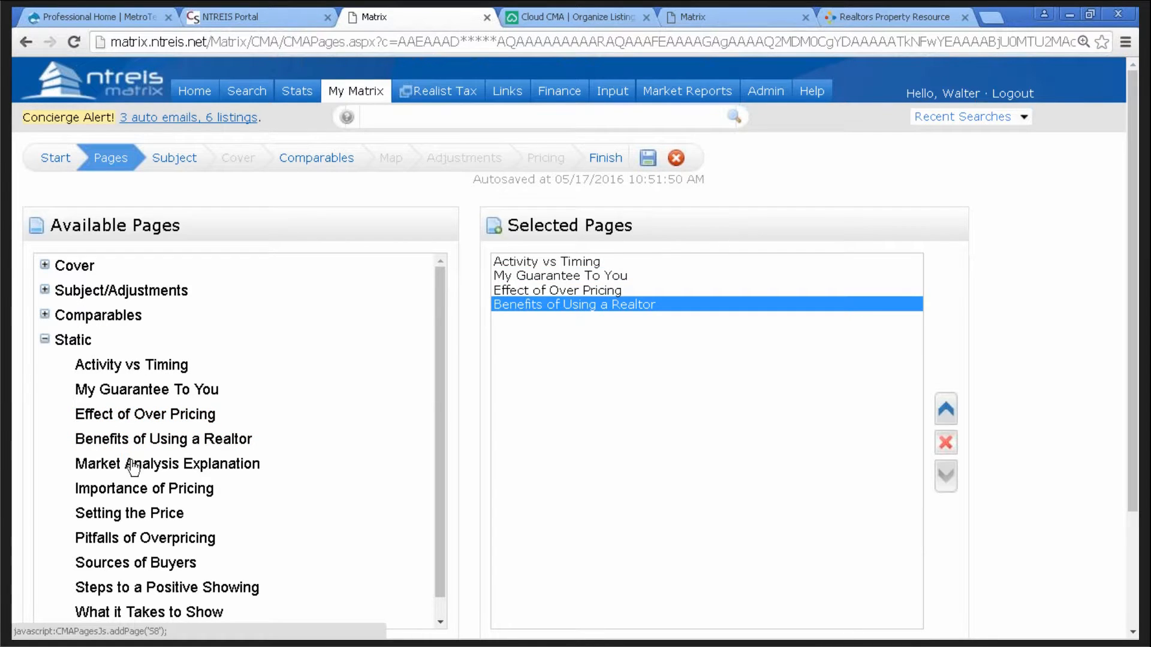
pyautogui.click(137, 474)
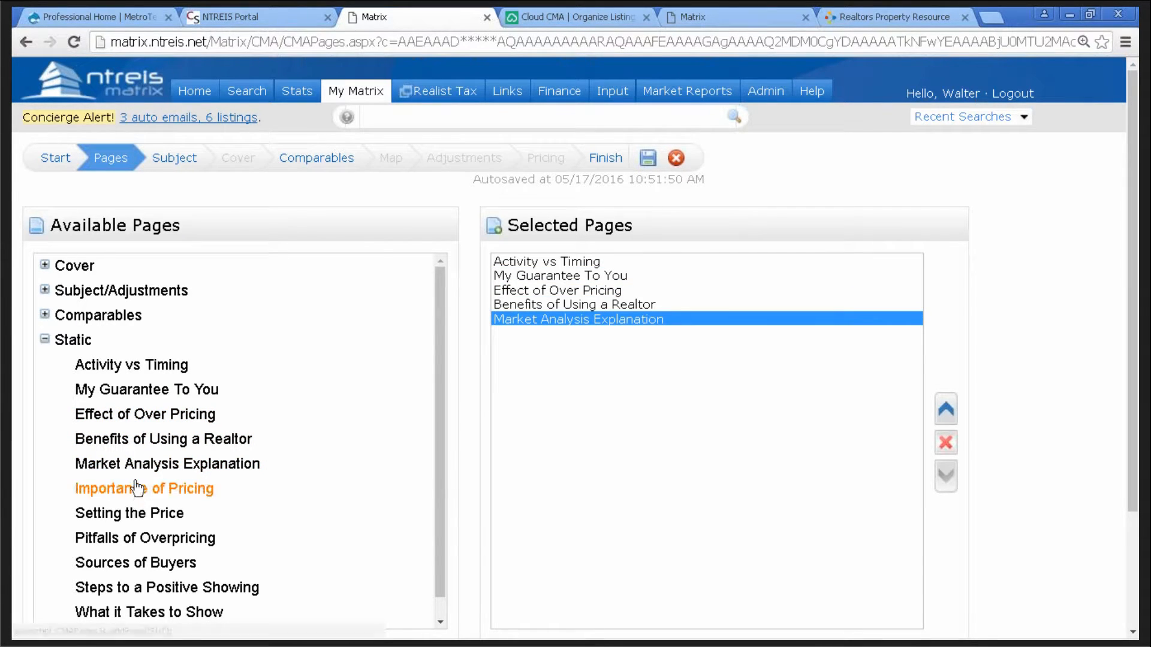
# - Add the six Comparables pages, Minimums and Maximums through Pricing Recommendation
pyautogui.click(45, 316)
pyautogui.click(103, 341)
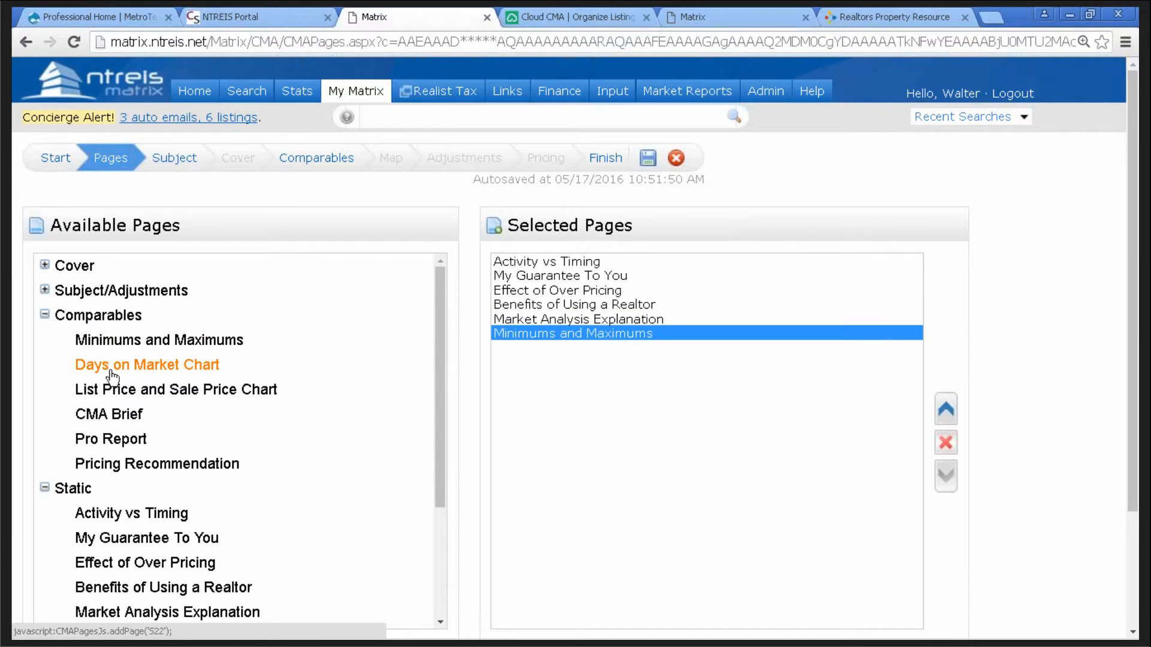
pyautogui.click(118, 366)
pyautogui.click(123, 389)
pyautogui.click(118, 415)
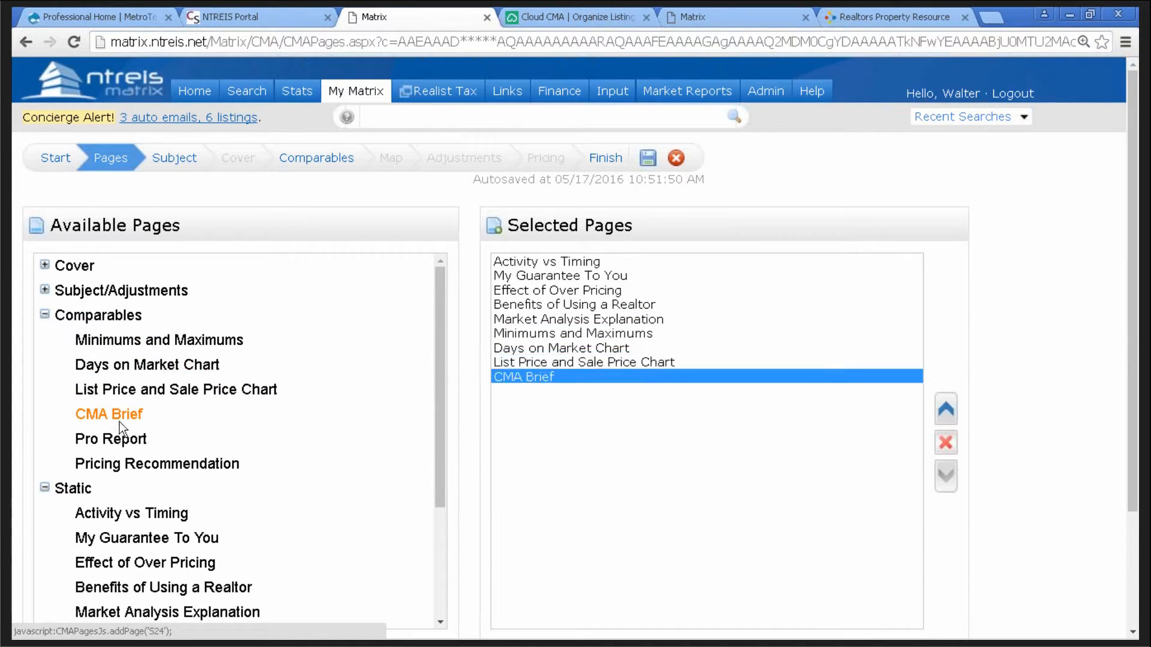
pyautogui.click(119, 444)
pyautogui.click(129, 466)
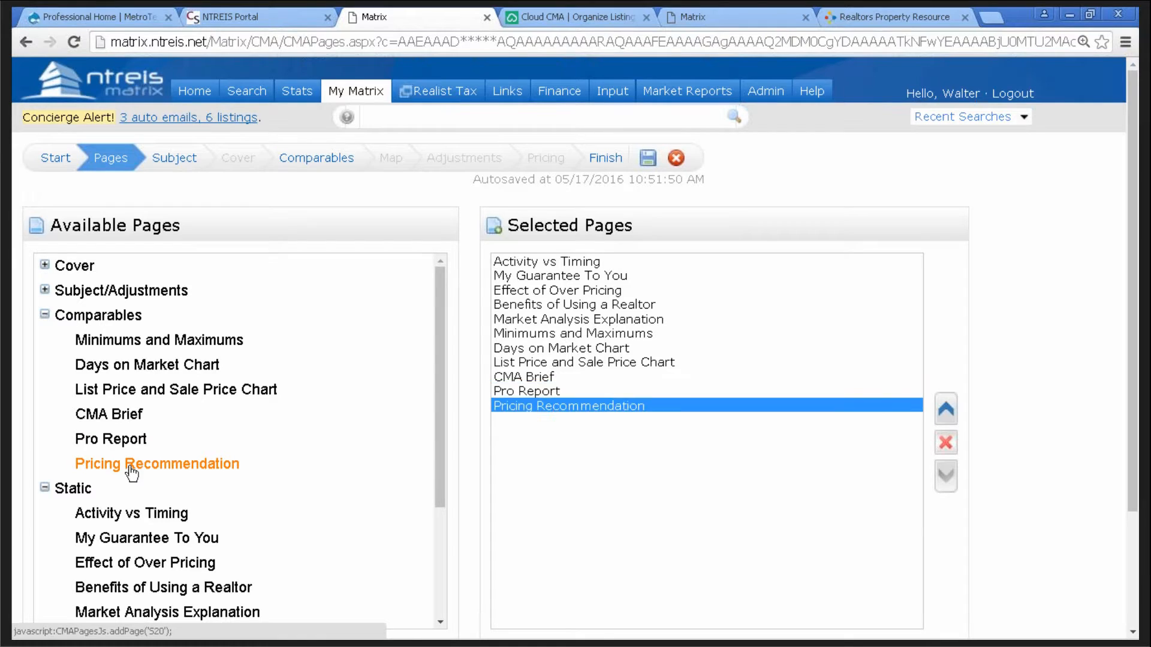
# - Check all nine comparables, then add Summary List and Price Adjustments pages
pyautogui.click(329, 158)
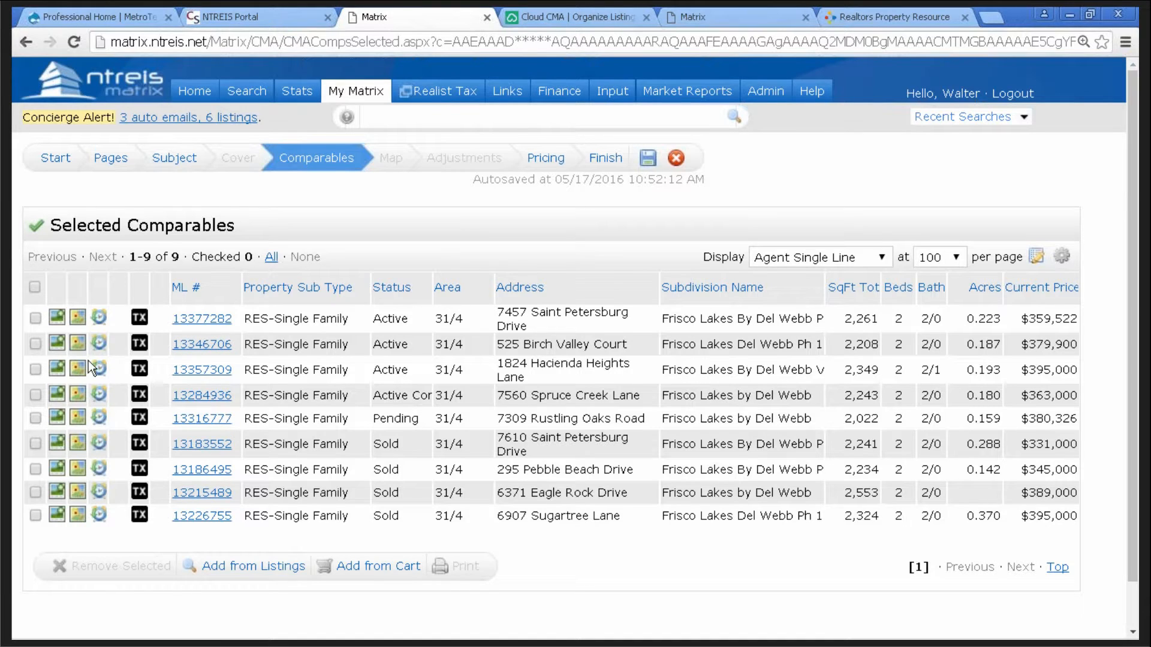
pyautogui.click(34, 288)
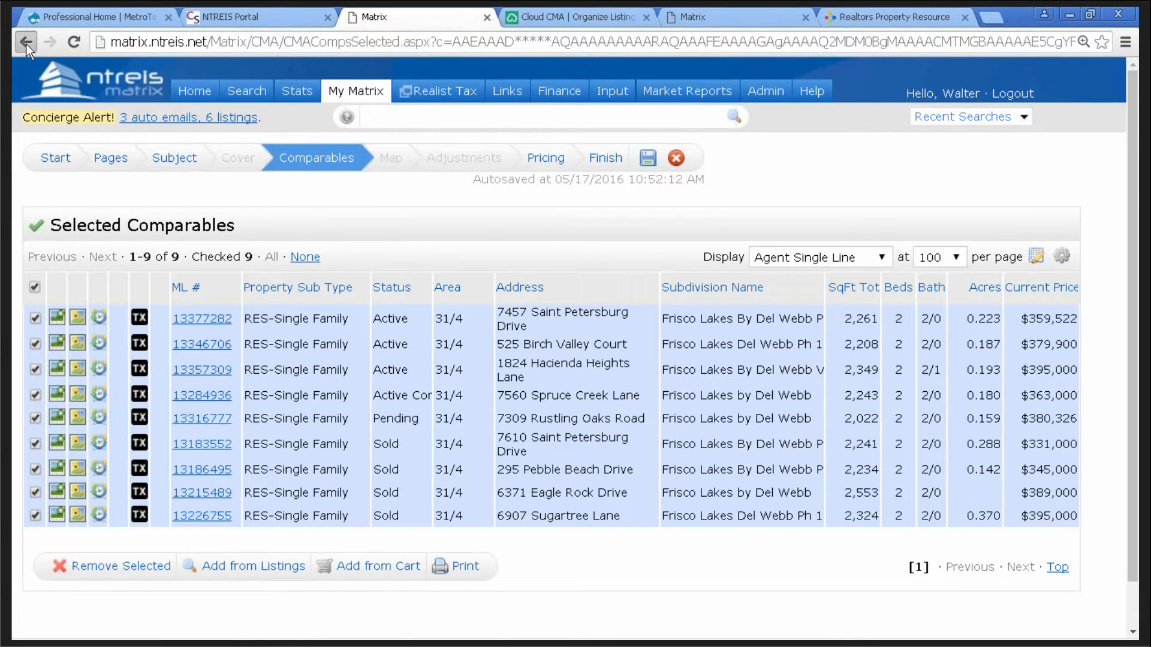
pyautogui.click(26, 43)
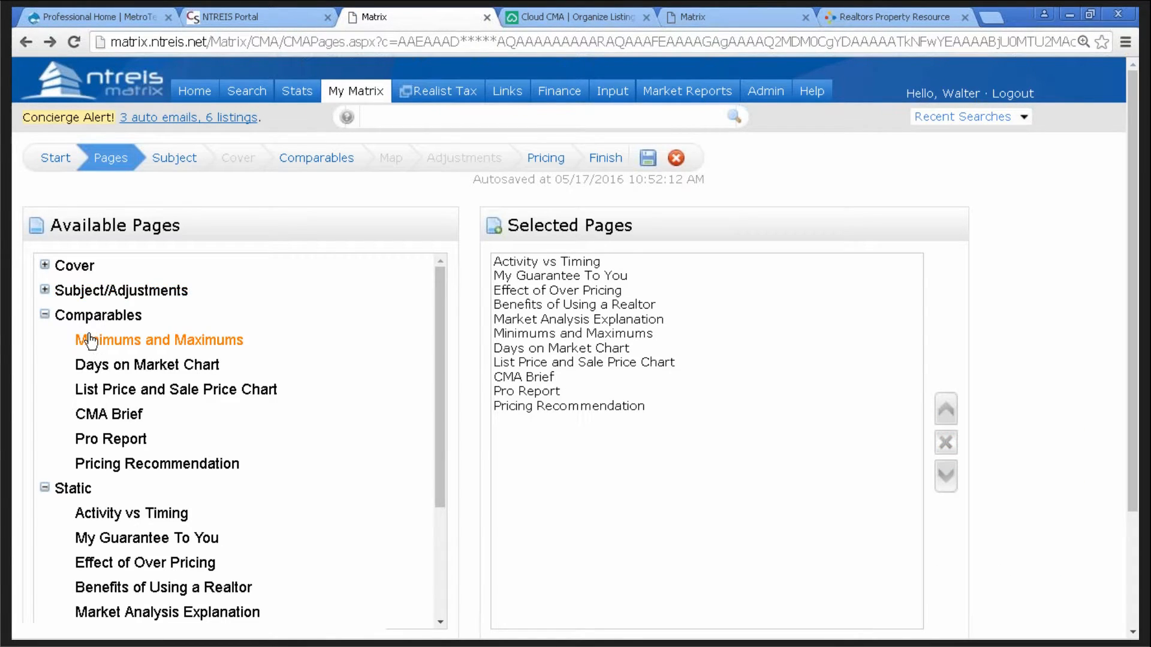
pyautogui.click(44, 290)
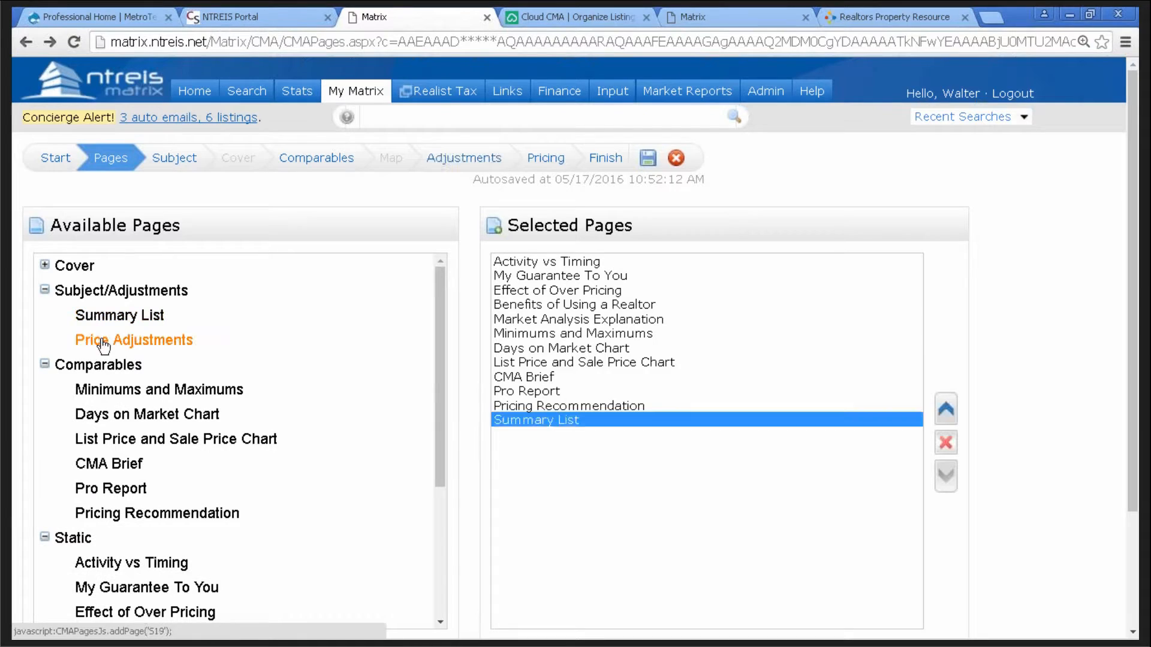
pyautogui.click(96, 317)
pyautogui.click(107, 342)
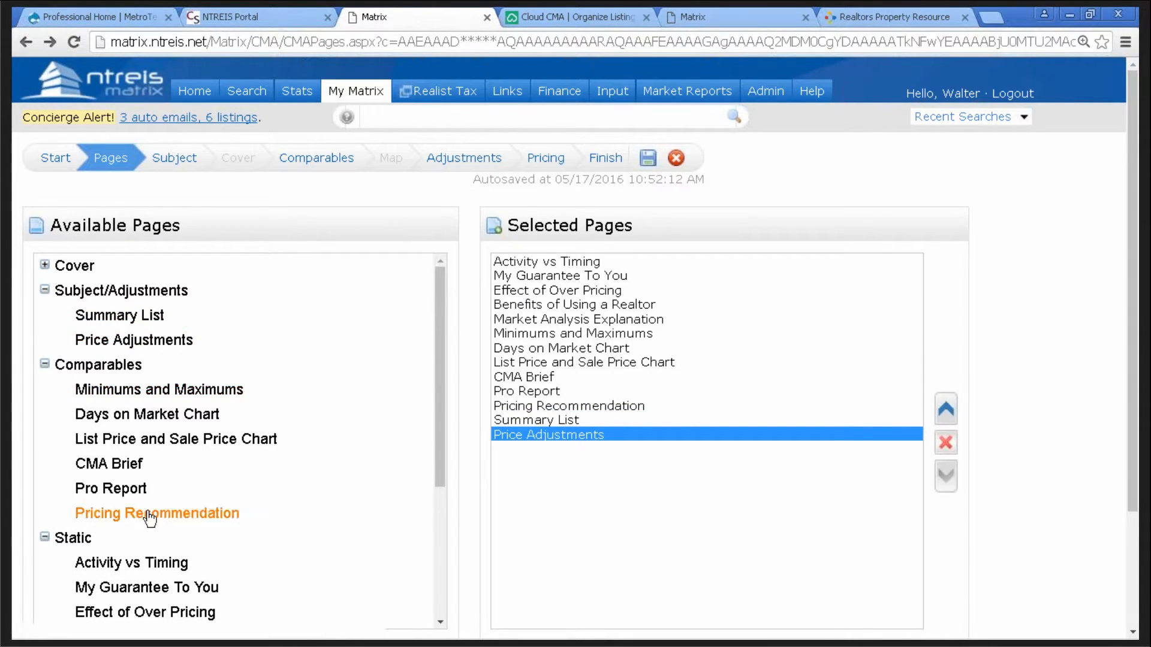
# - Open the Adjustments step and page the feature grid right to the Pool column
pyautogui.click(472, 158)
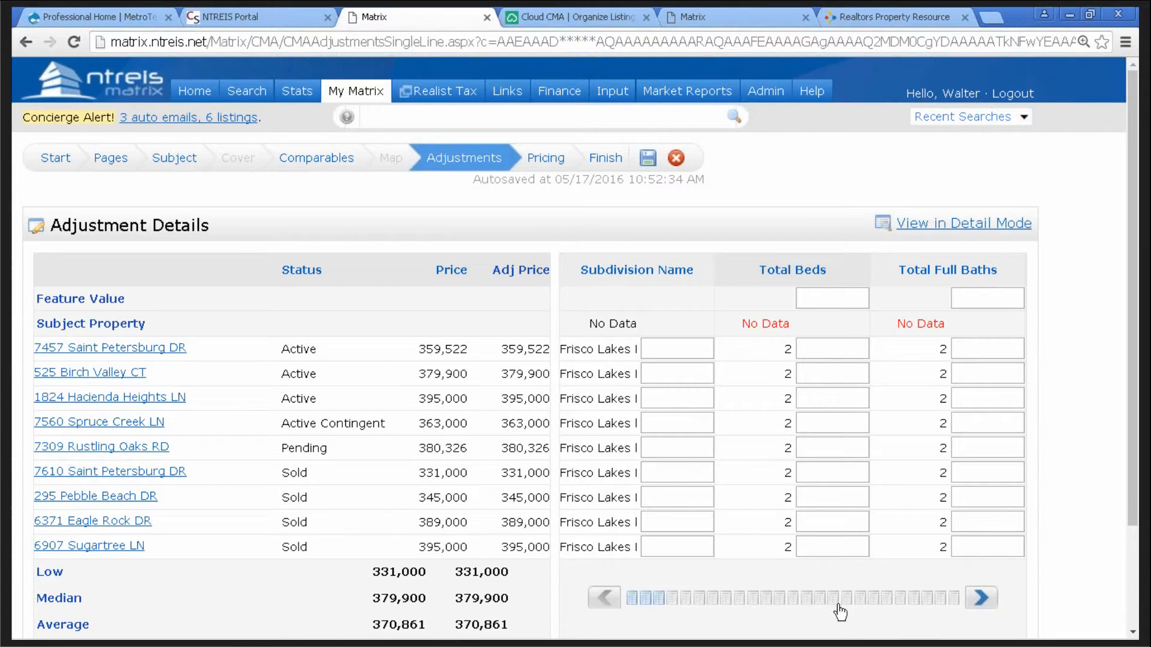
pyautogui.click(983, 606)
pyautogui.click(981, 605)
pyautogui.click(980, 605)
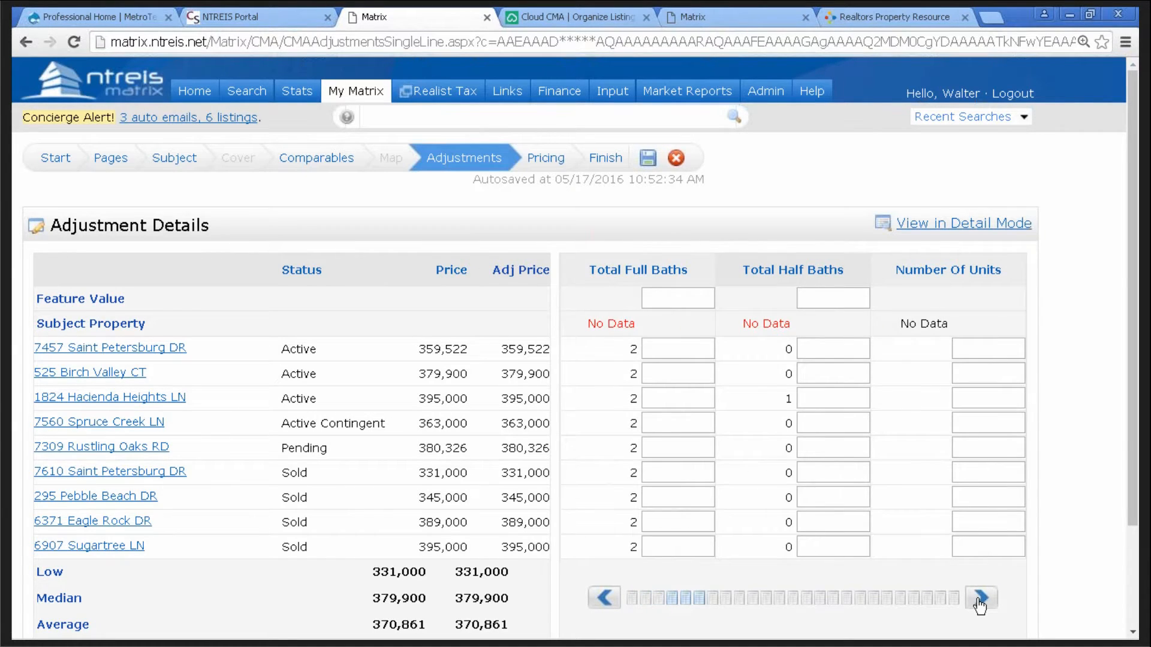
pyautogui.click(981, 605)
pyautogui.click(981, 605)
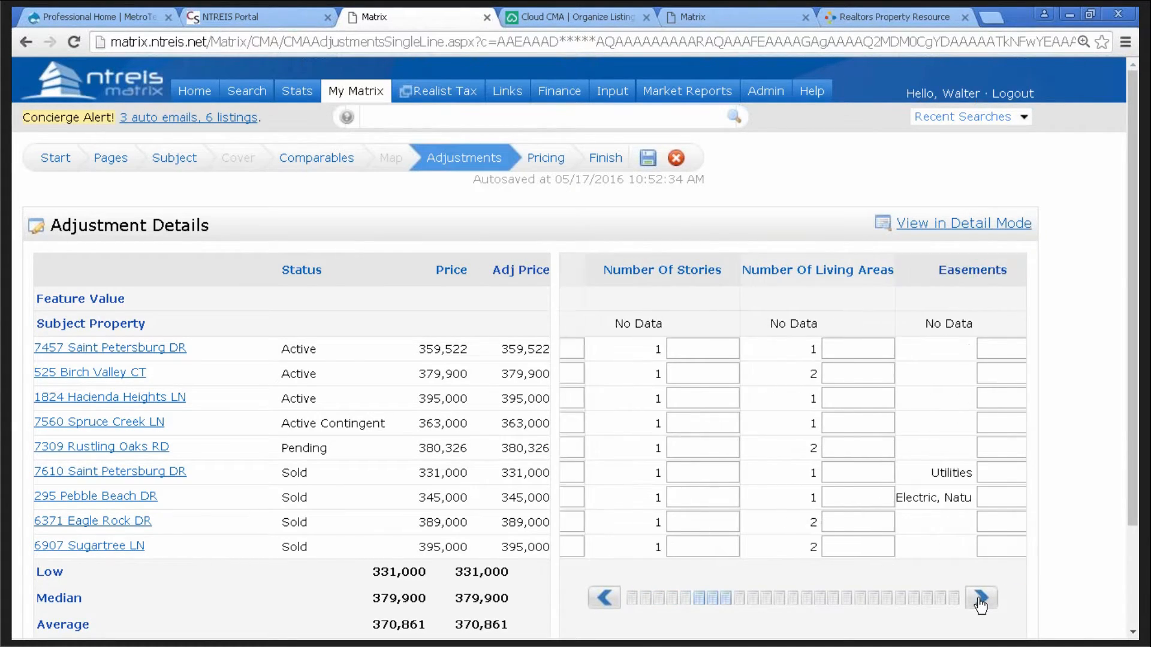
pyautogui.click(981, 606)
pyautogui.click(980, 605)
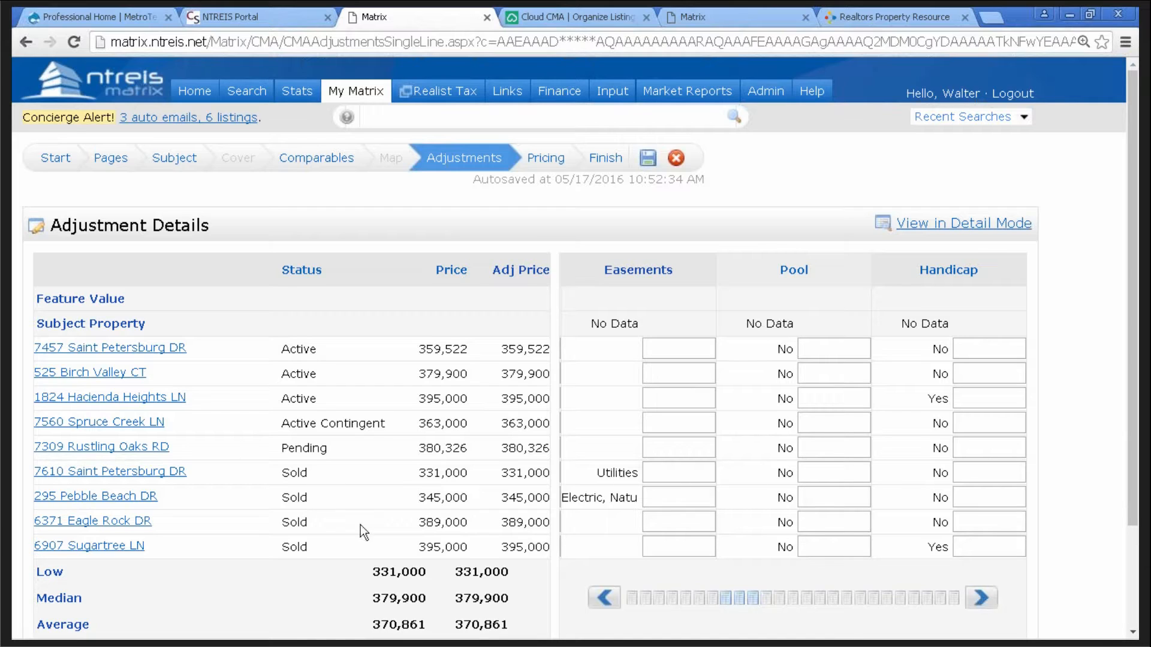
pyautogui.click(812, 547)
pyautogui.write('5,000')
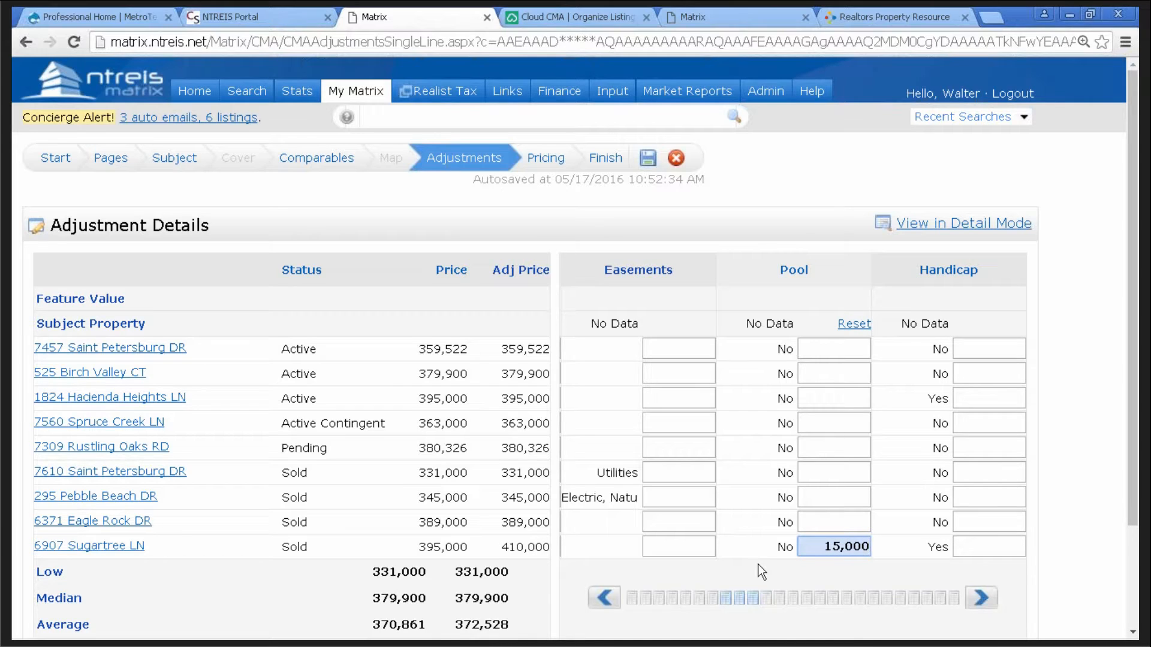
pyautogui.click(822, 547)
pyautogui.write('-')
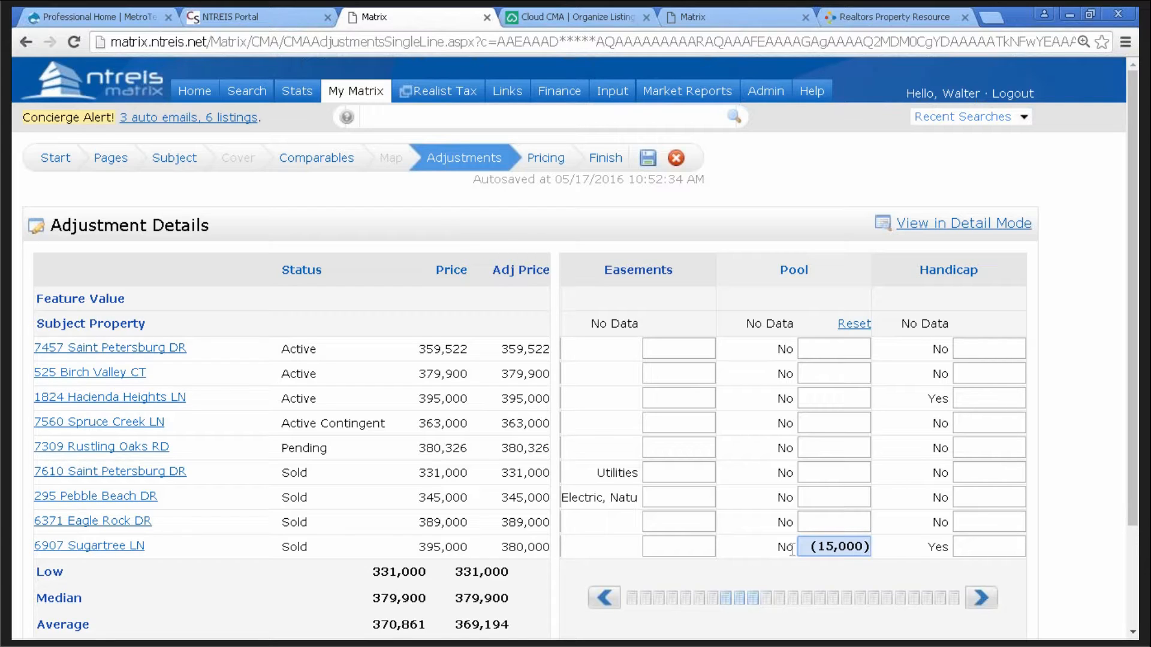
pyautogui.moveTo(806, 546); pyautogui.dragTo(913, 565)
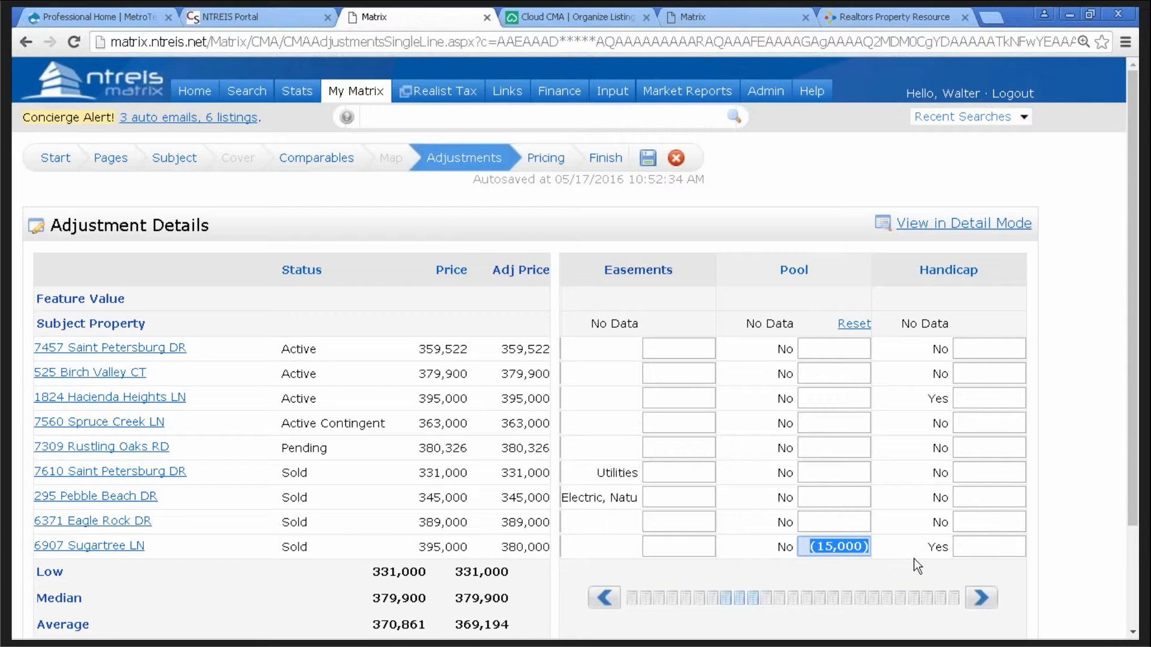
pyautogui.press('Delete')
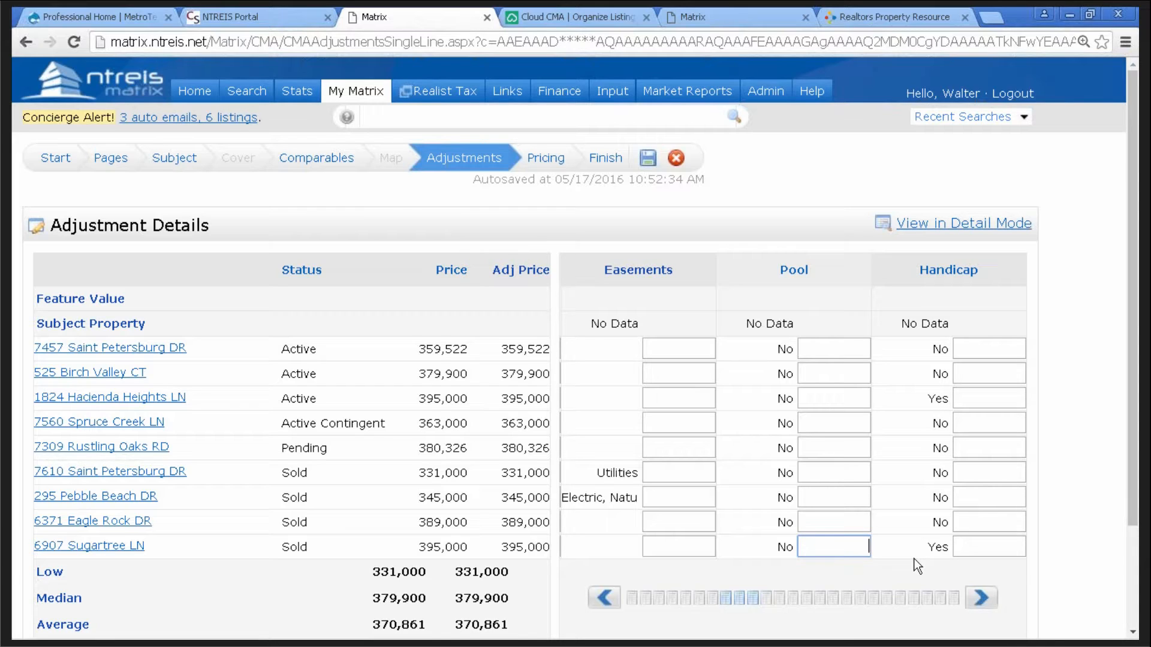
pyautogui.write('20000')
pyautogui.press('Return')
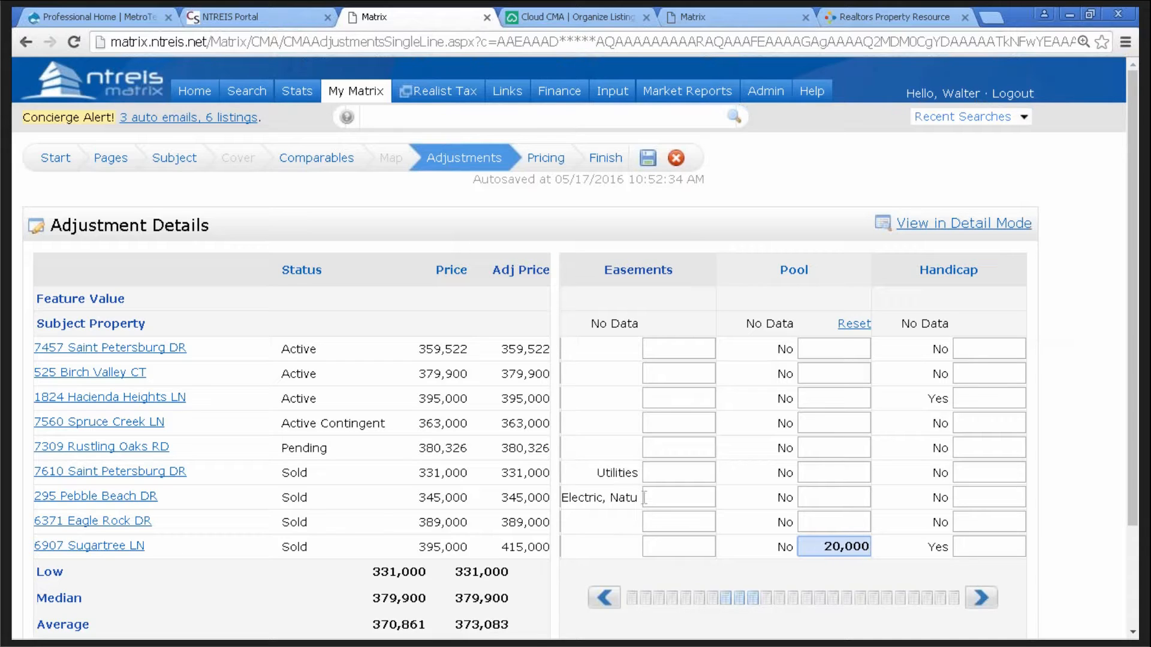
# - Leave the CMA Adjustments page for the Matrix home page, keeping the 20,000 pool adjustment
pyautogui.click(195, 90)
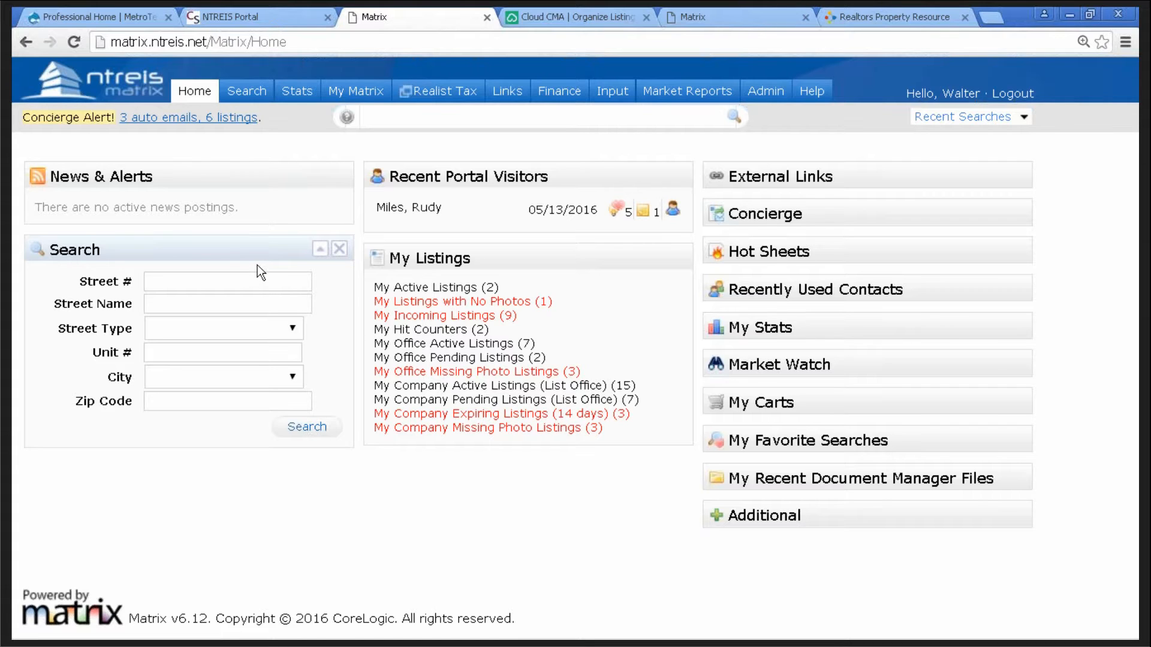
# - Copy the subdivision name 'Frisco Lakes' from the listing's Agent Full Report, then return to Matrix home
pyautogui.click(697, 16)
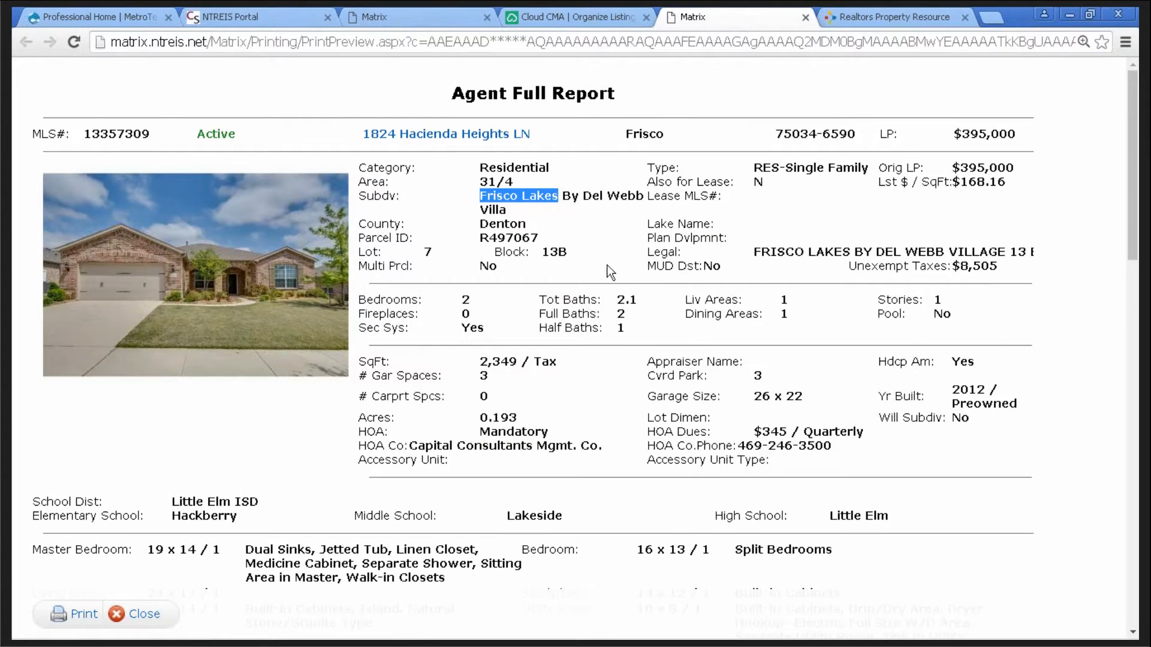
pyautogui.click(603, 222)
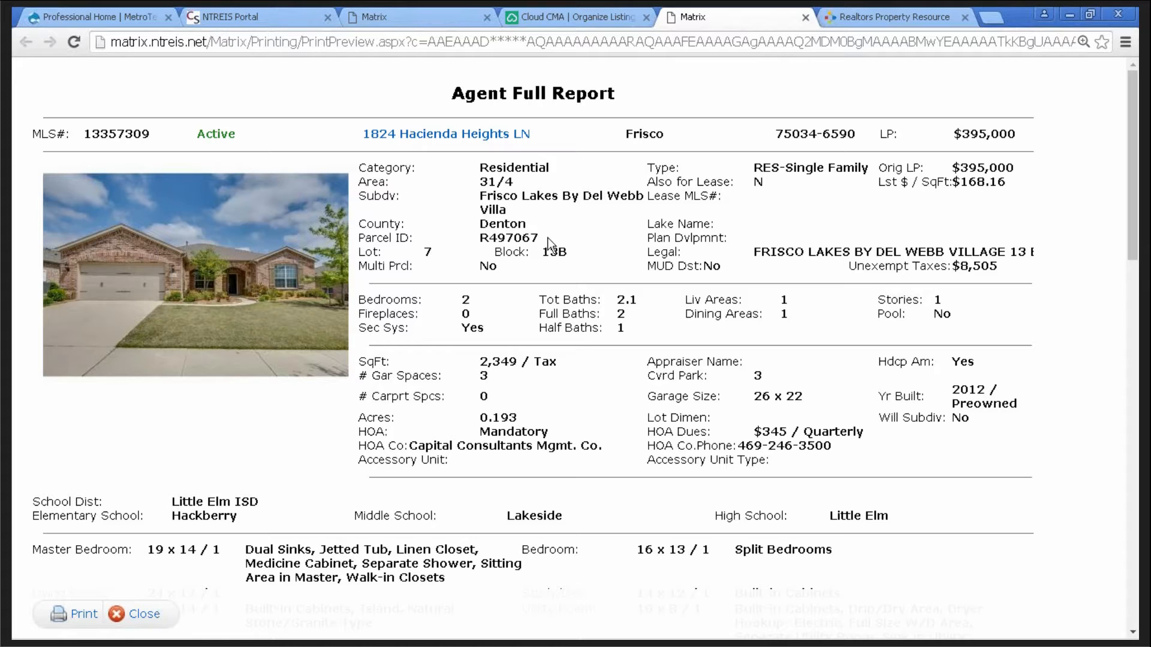
pyautogui.moveTo(559, 194); pyautogui.dragTo(482, 202)
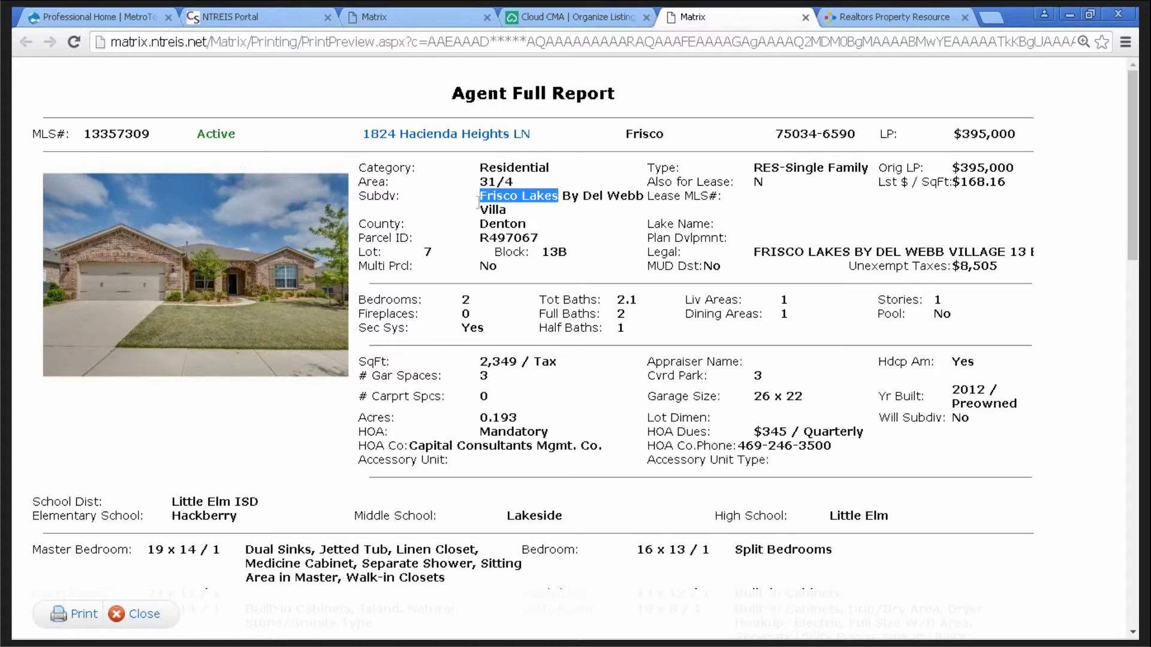
pyautogui.rightClick(534, 196)
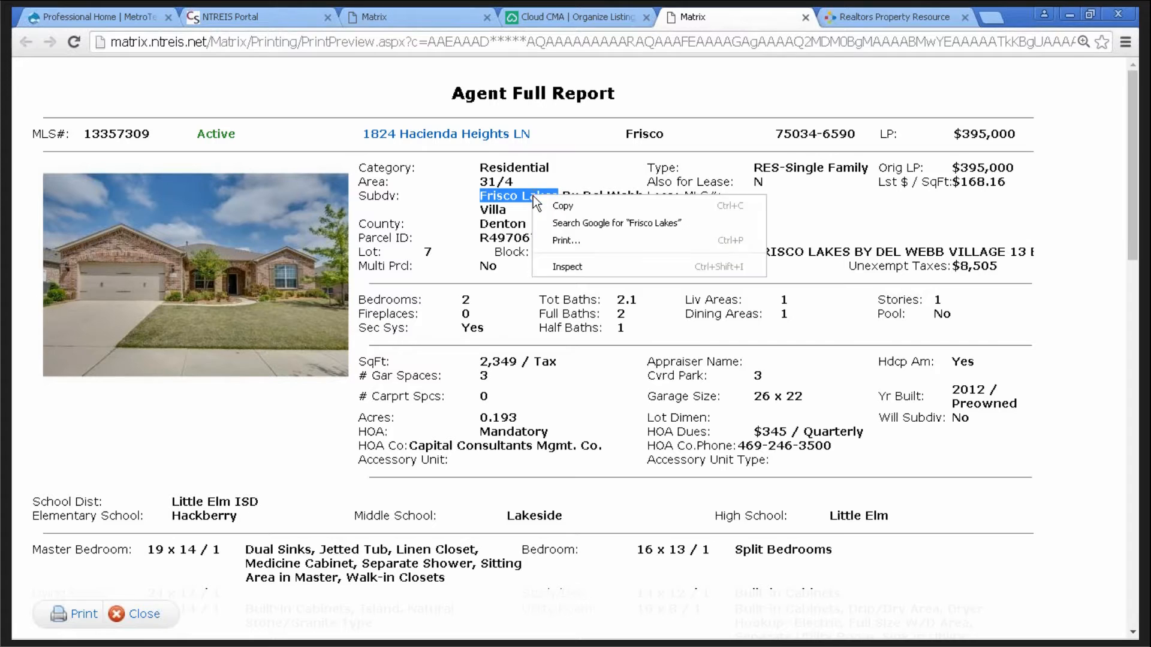
pyautogui.click(542, 205)
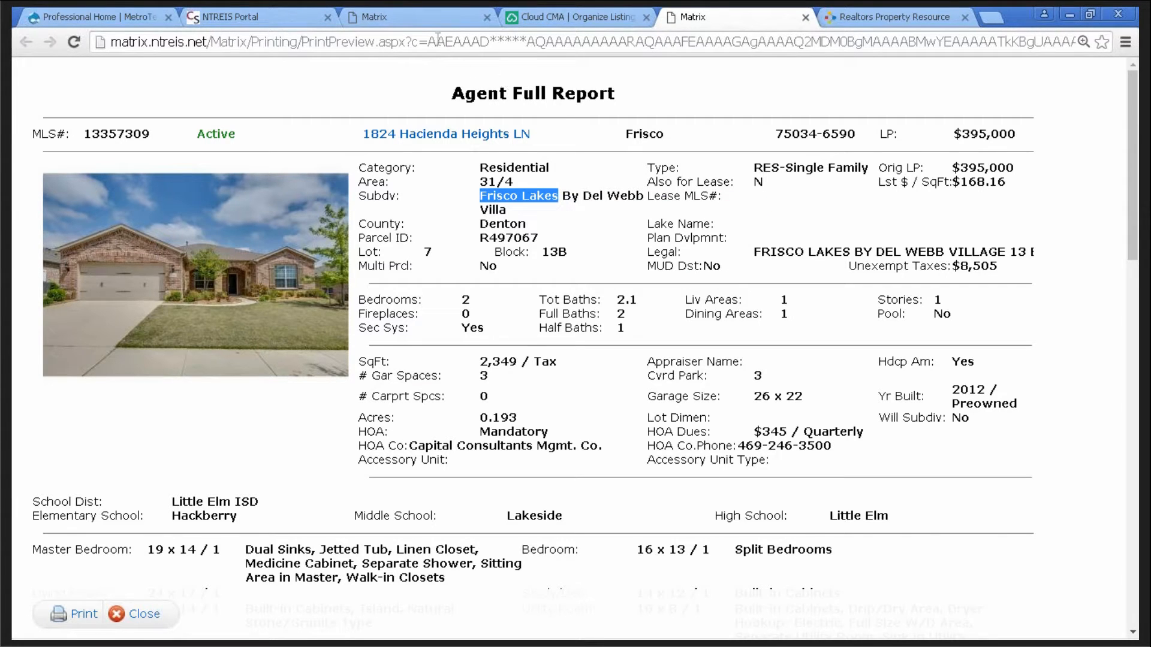
pyautogui.click(408, 16)
# - Start a residential quick search including Active Contingent, Kick Out, Option Contract, Pending and Sold statuses
pyautogui.moveTo(377, 87)
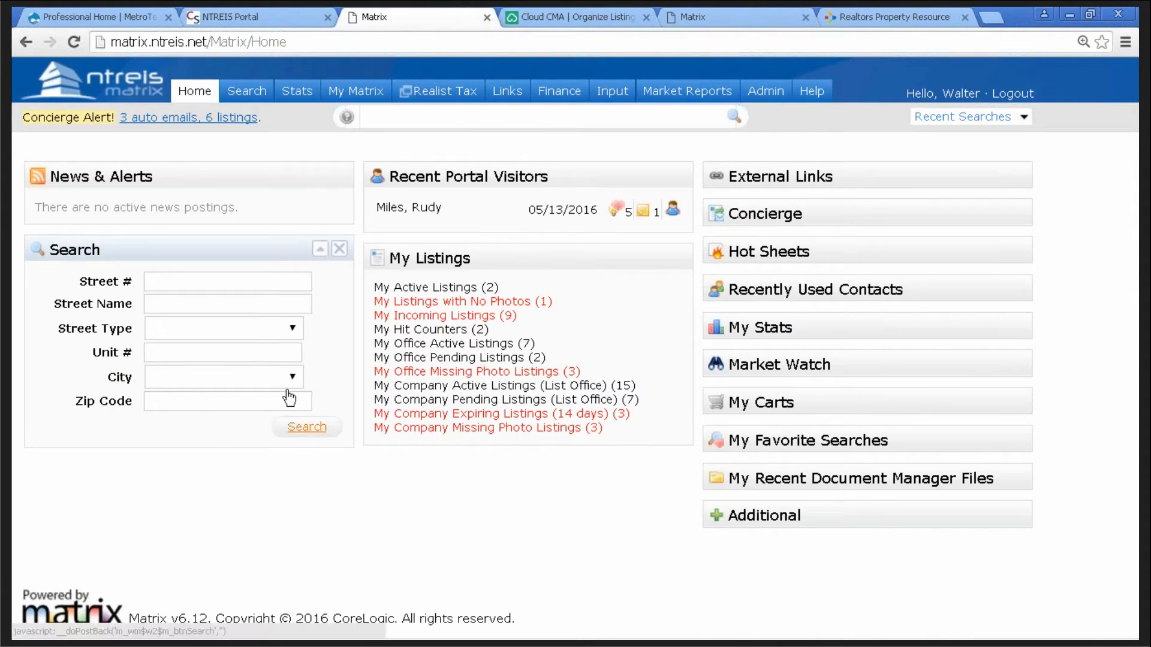
pyautogui.moveTo(246, 96)
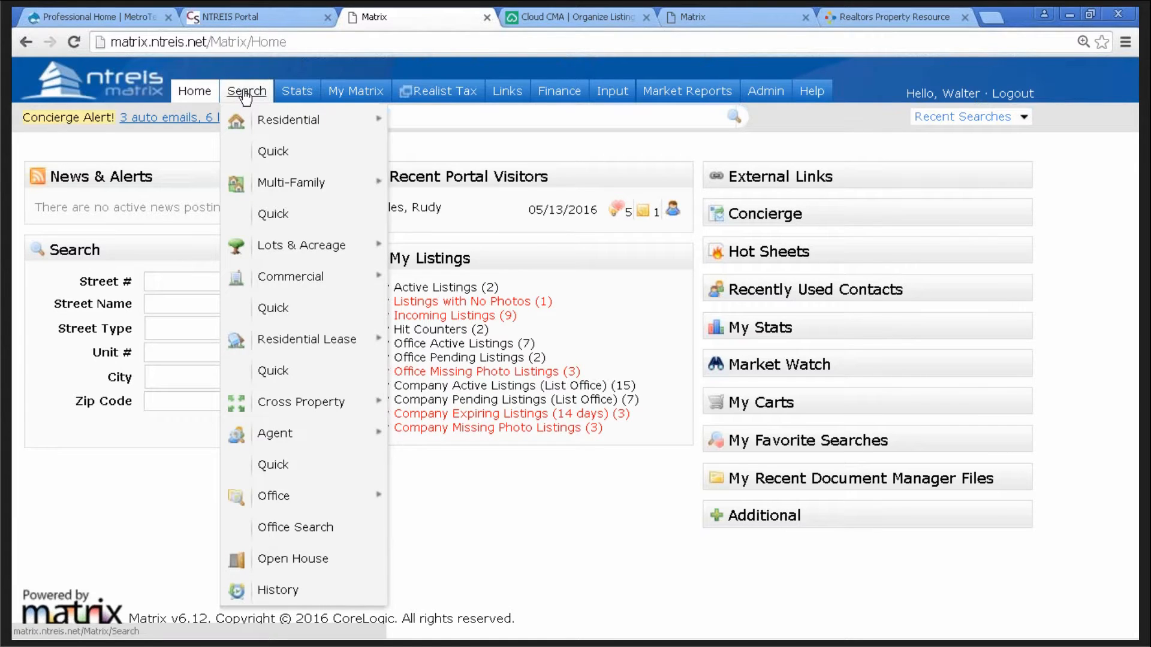
pyautogui.moveTo(273, 129)
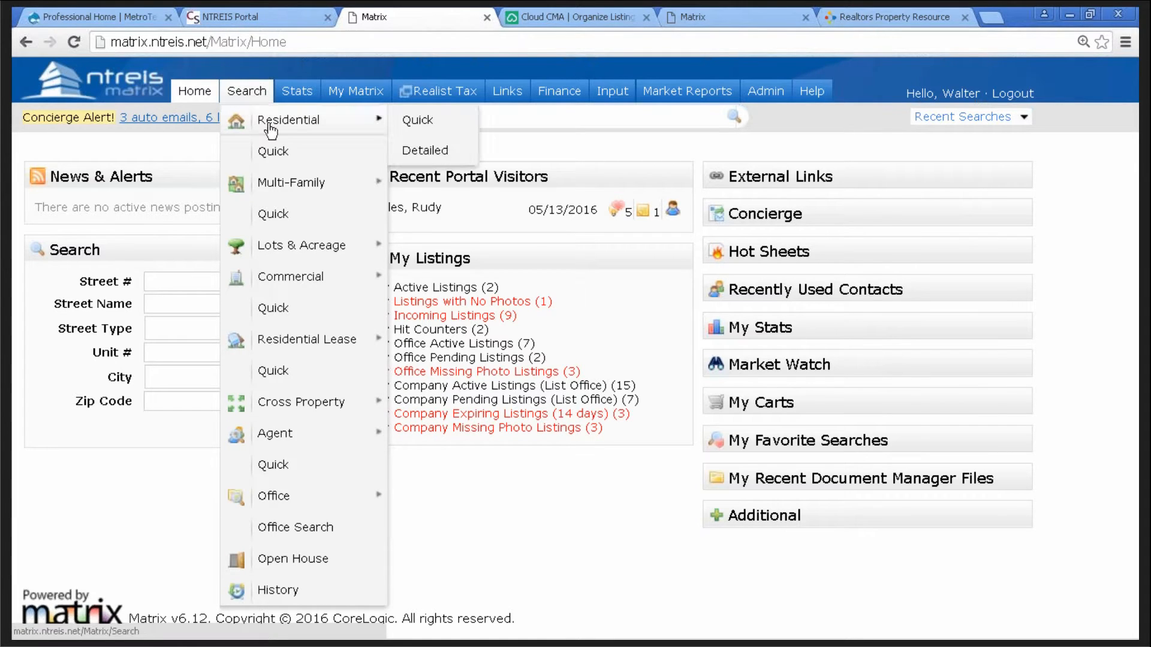
pyautogui.click(417, 124)
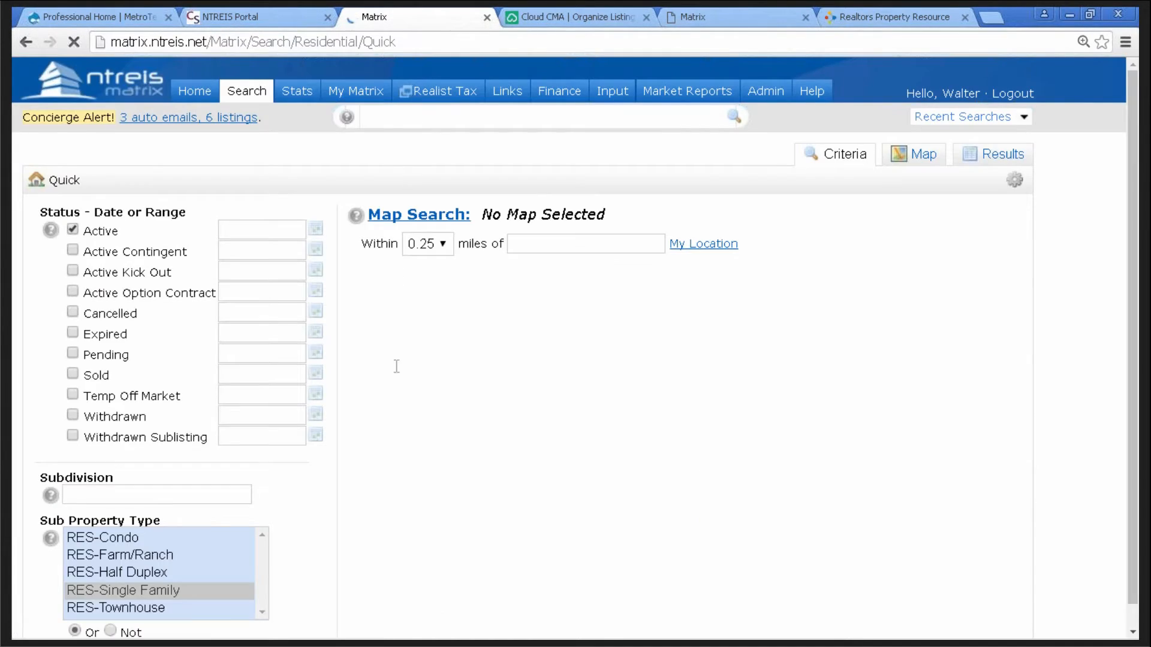
pyautogui.click(74, 251)
pyautogui.click(73, 272)
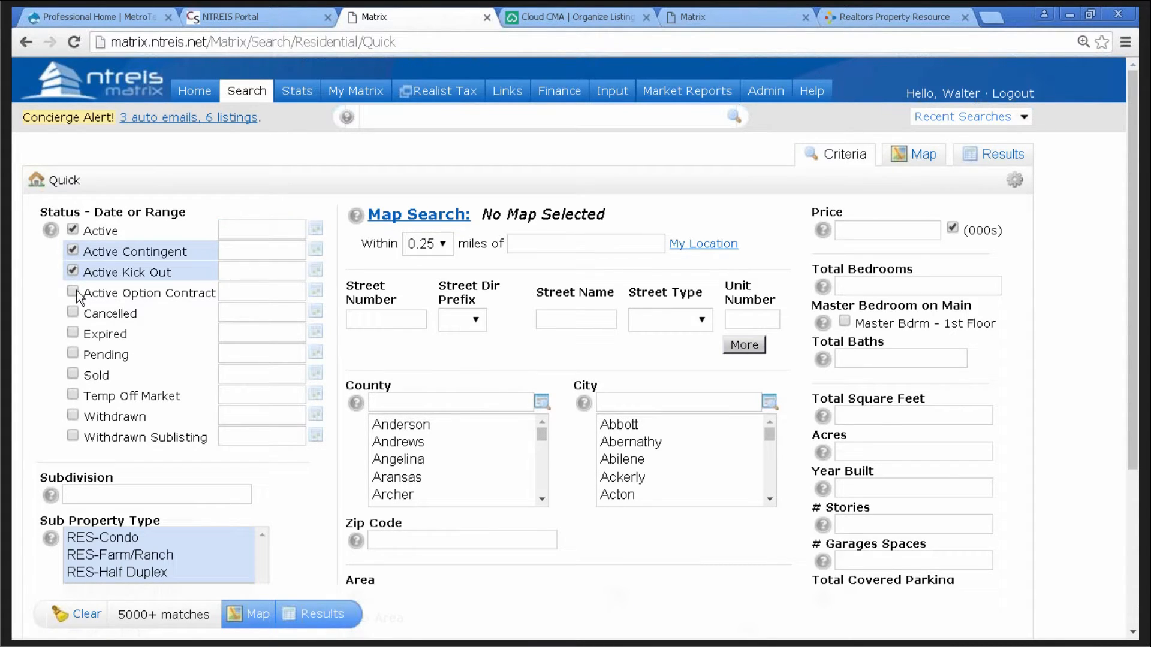
pyautogui.click(73, 293)
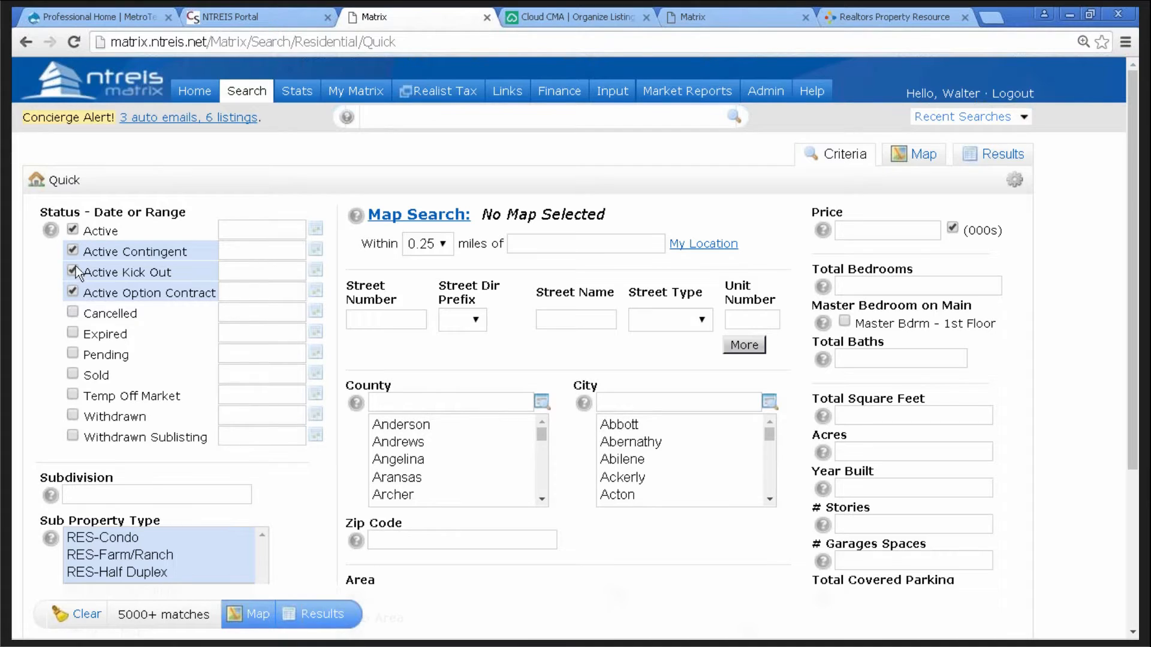
pyautogui.click(73, 354)
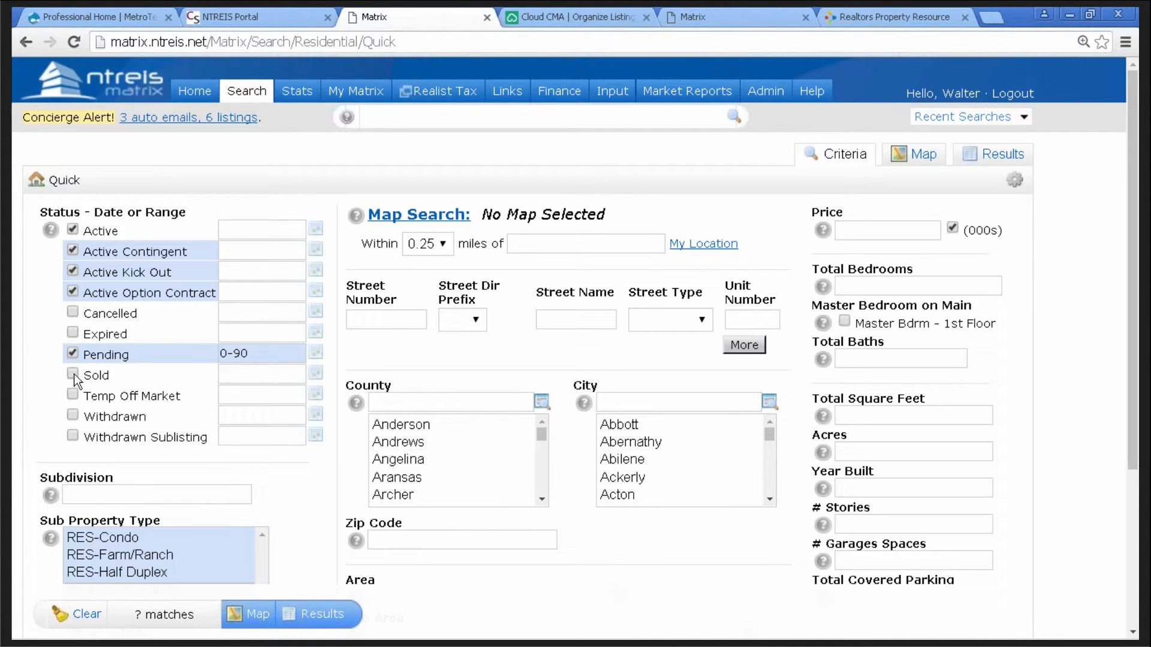
pyautogui.click(73, 375)
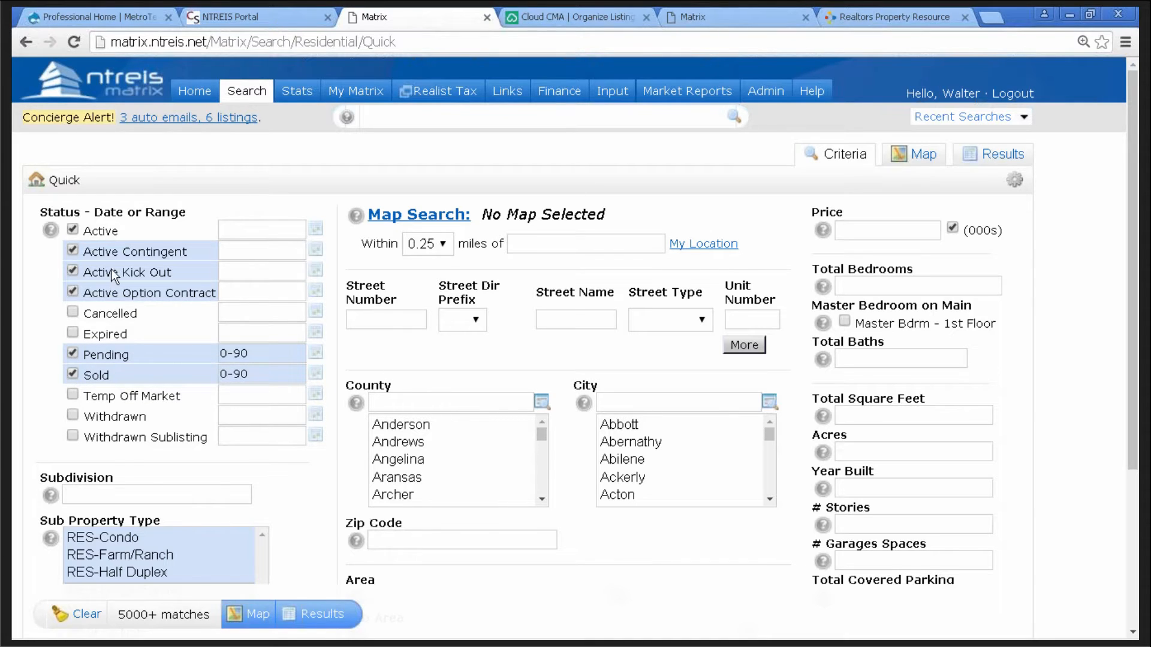
# - Set Subdivision to *Frisco Lakes* using the pasted name wrapped in wildcards
pyautogui.click(102, 504)
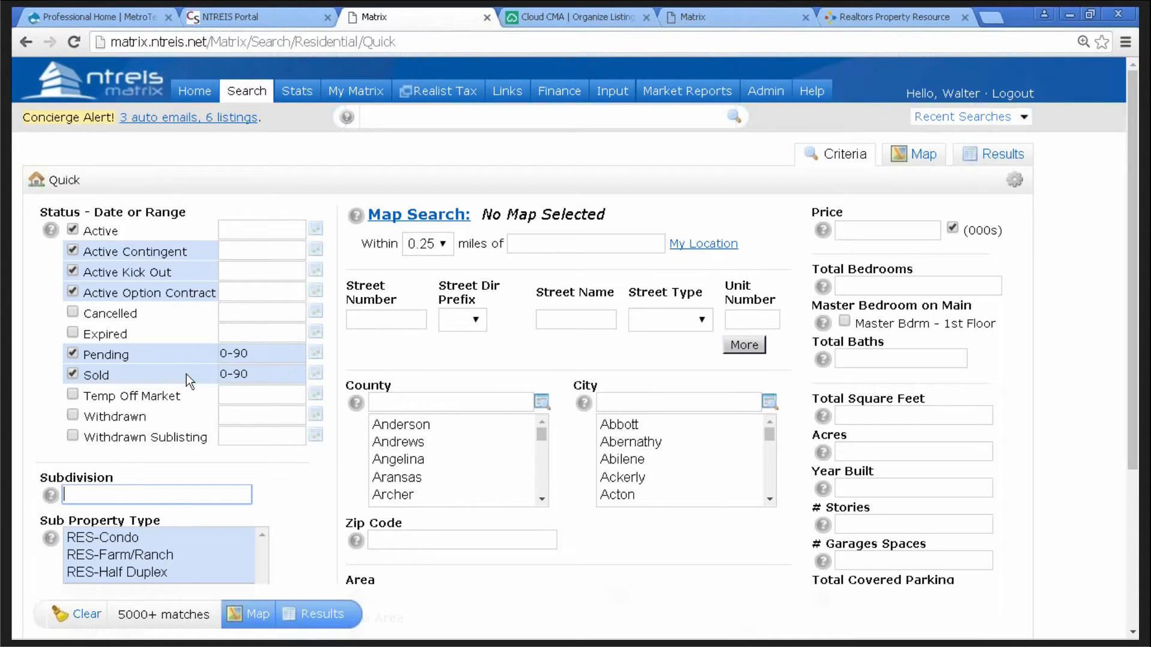
pyautogui.write('*')
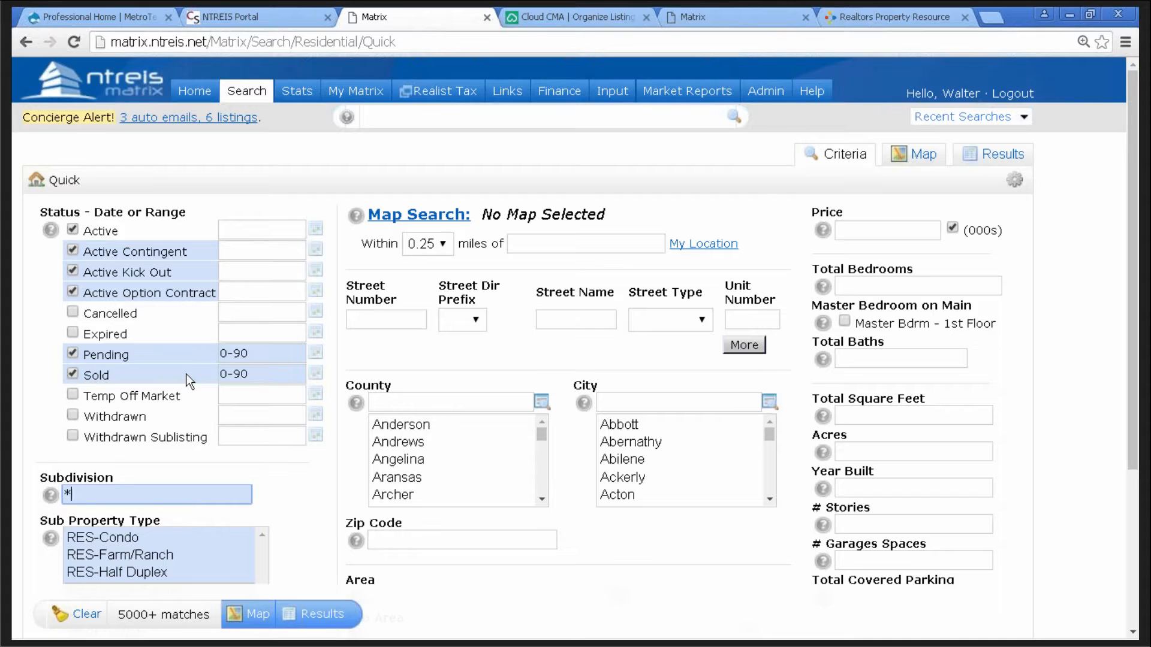
pyautogui.hotkey('ctrl', 'v')
pyautogui.press('Left')
pyautogui.press('Left')
pyautogui.press('Left')
pyautogui.press('Left')
pyautogui.press('Left')
pyautogui.press('Left')
pyautogui.press('Left')
pyautogui.press('Left')
pyautogui.press('Left')
pyautogui.press('Left')
pyautogui.press('Left')
pyautogui.press('Left')
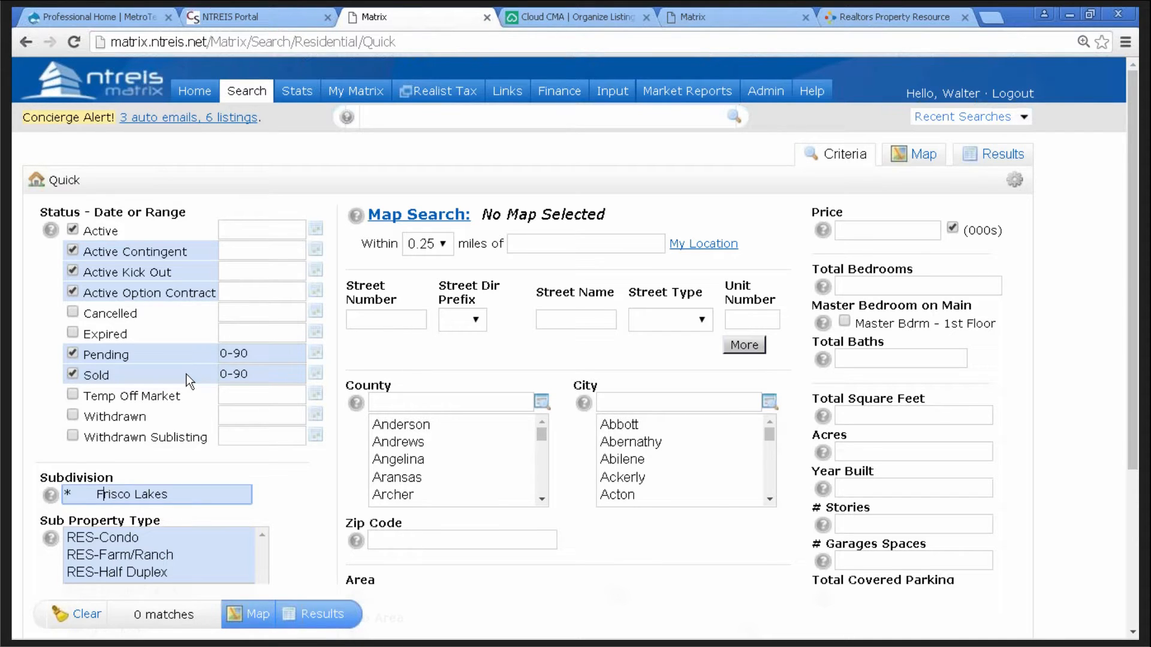
pyautogui.press('BackSpace')
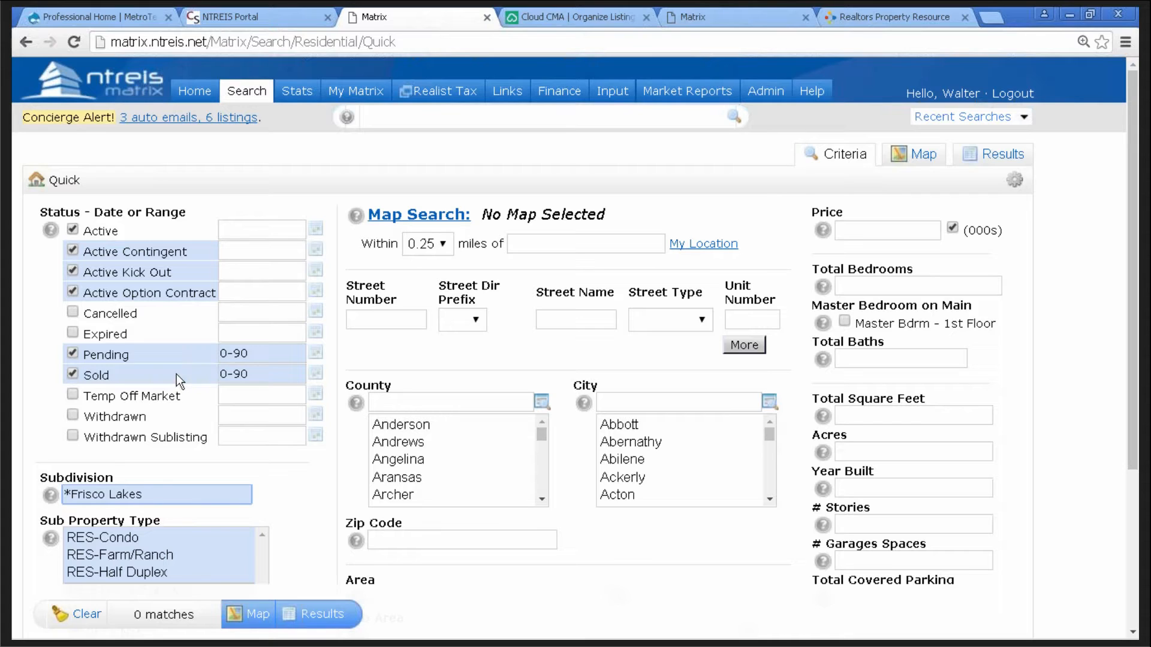
pyautogui.click(157, 492)
# - Set City to Frisco and property type to RES-Single Family
pyautogui.click(637, 401)
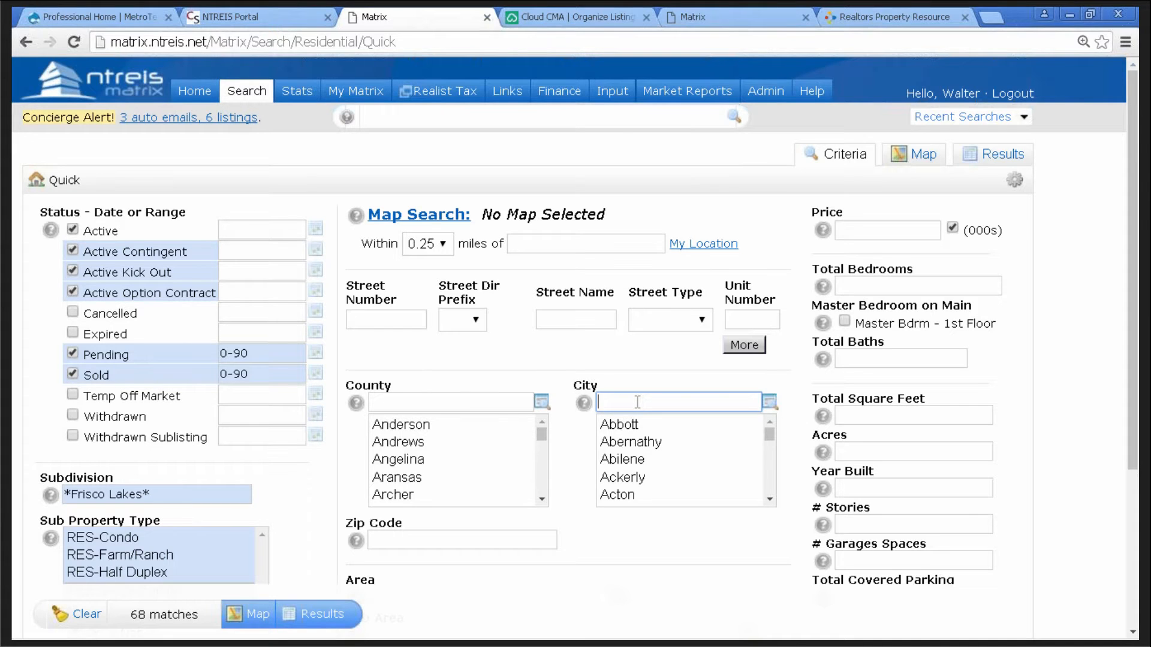
pyautogui.write('fris')
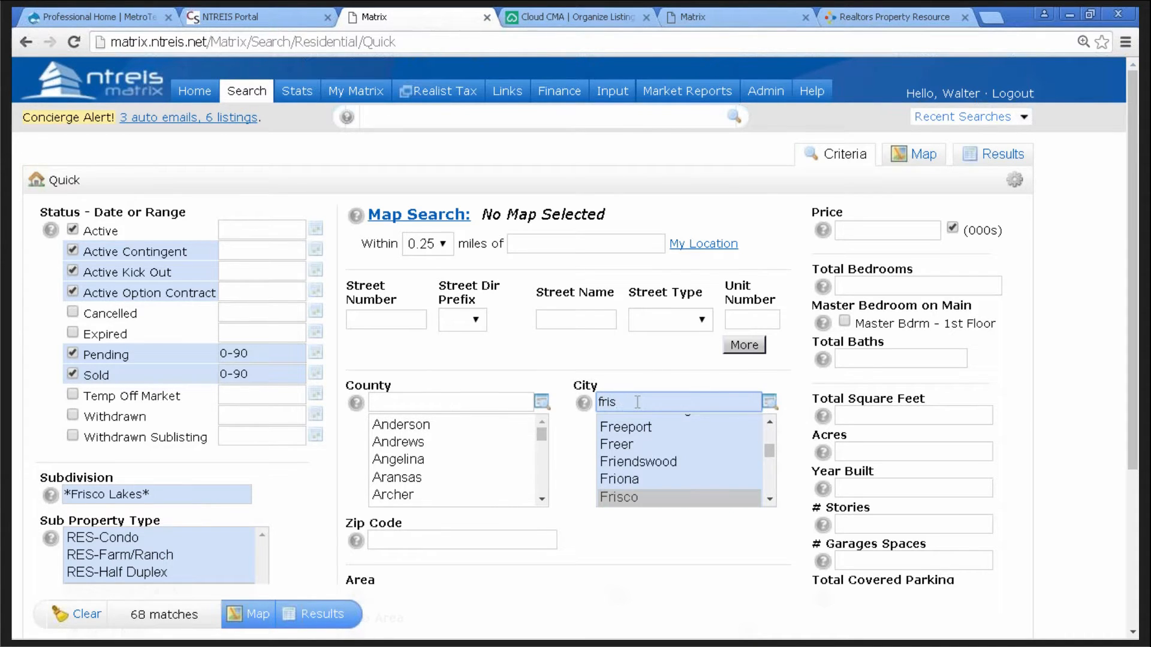
pyautogui.click(617, 484)
pyautogui.click(617, 500)
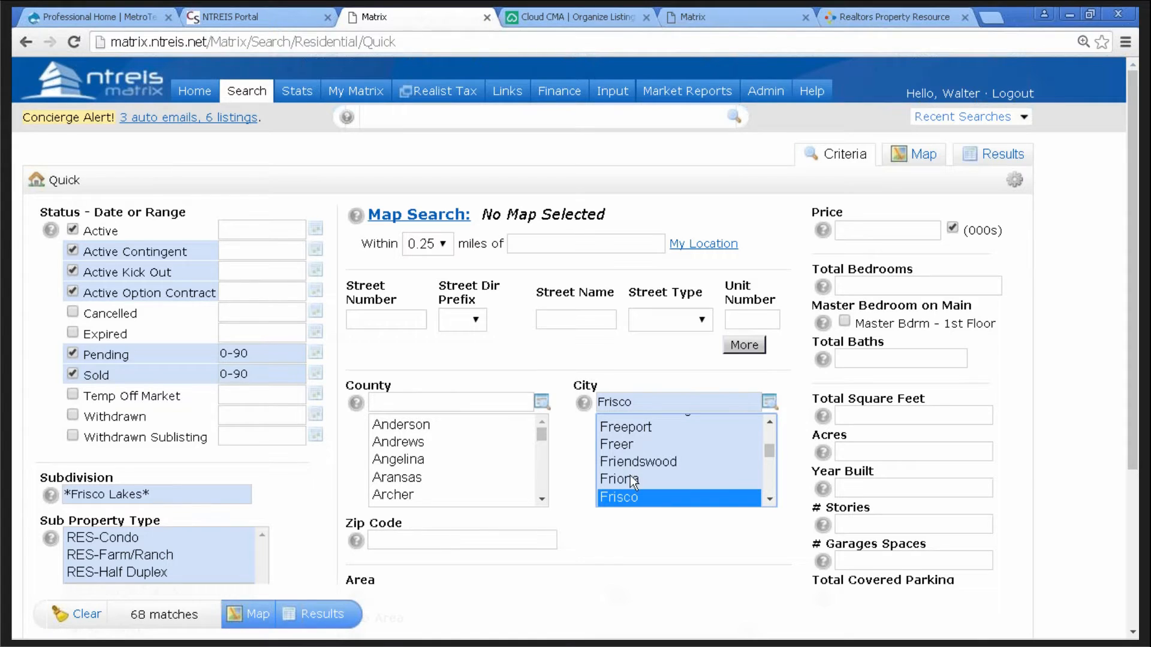
pyautogui.scroll(-3, 312, 537)
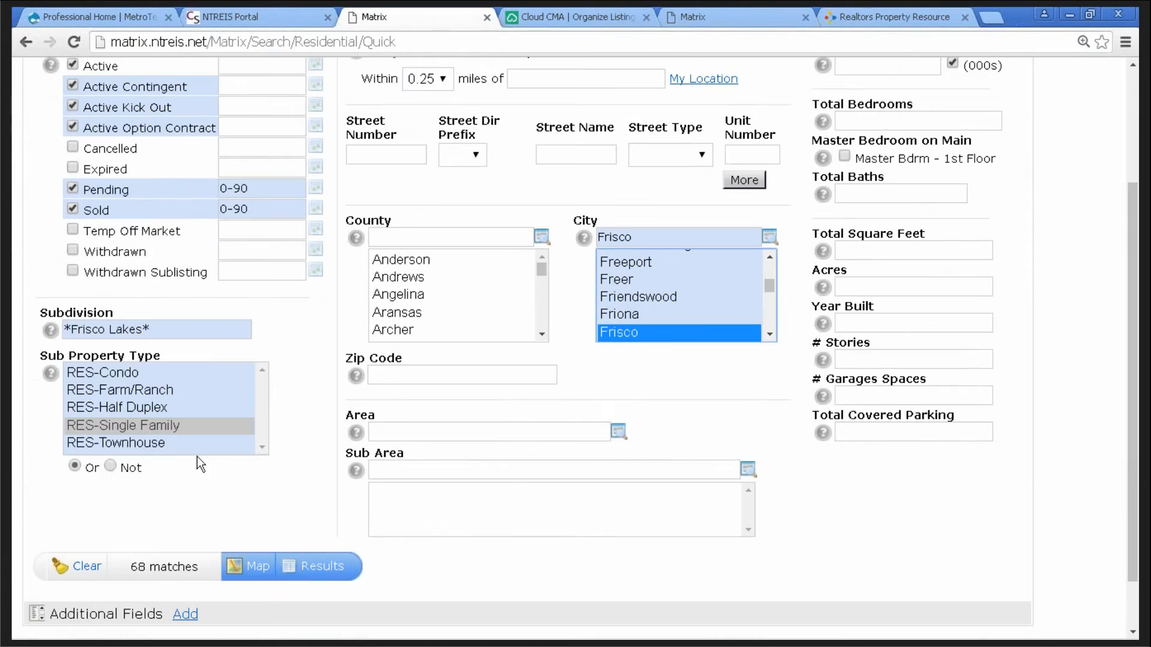
pyautogui.click(128, 426)
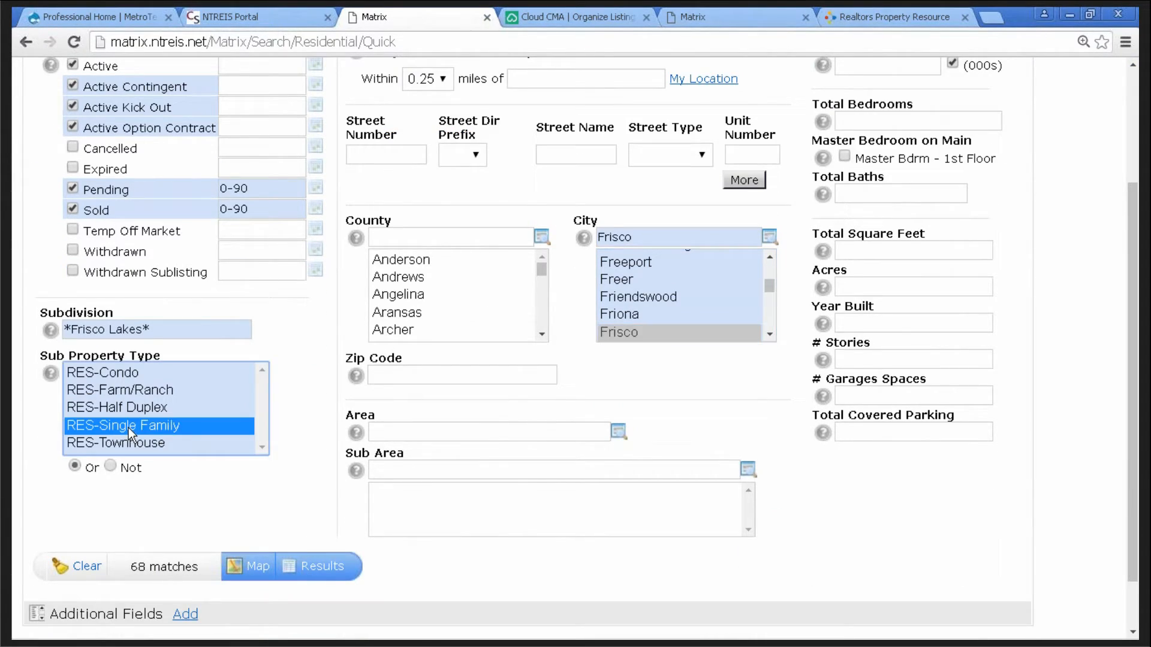
pyautogui.scroll(3, 947, 485)
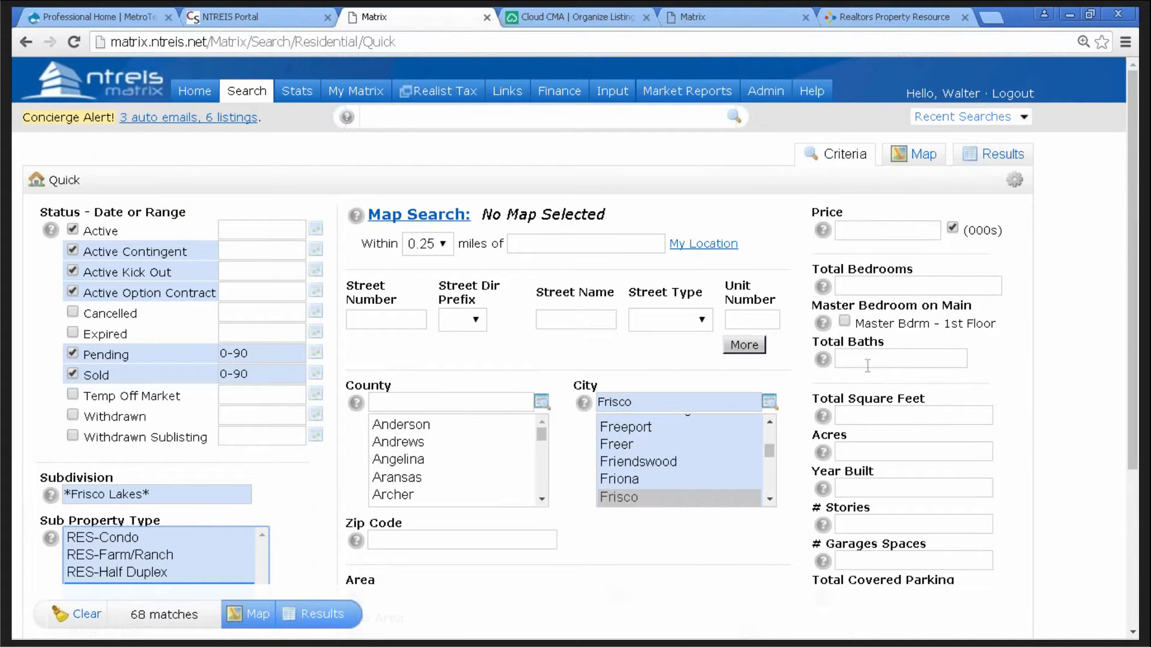
# - Require 2+ bedrooms and Total Square Feet of 2000-2700
pyautogui.click(880, 284)
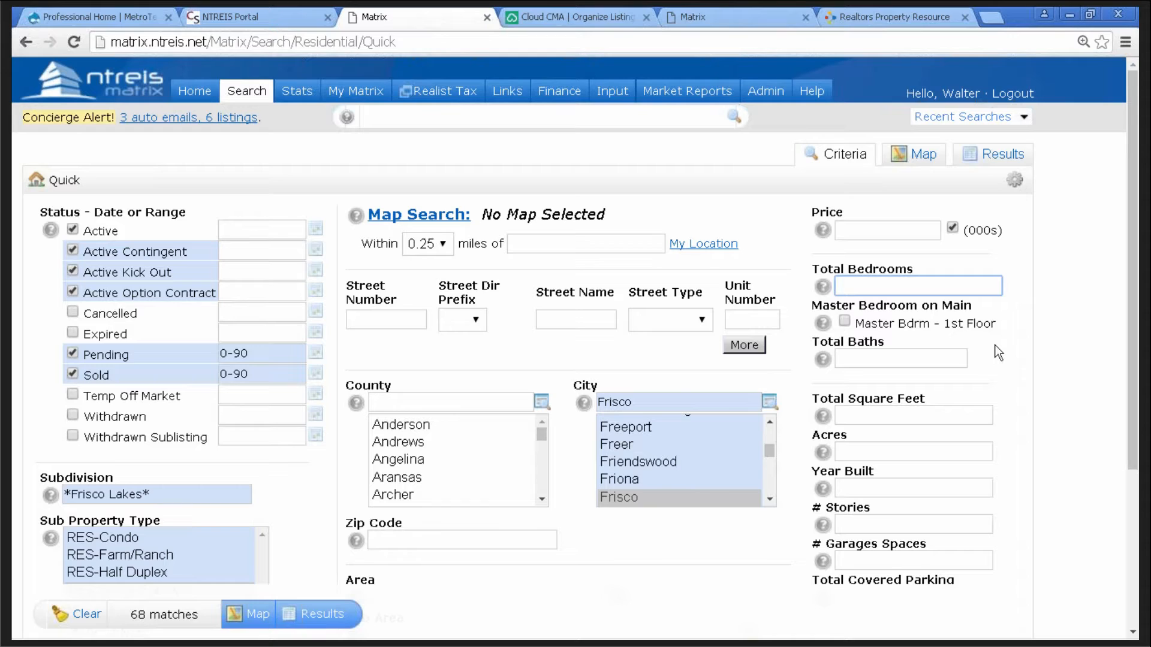
pyautogui.write('2')
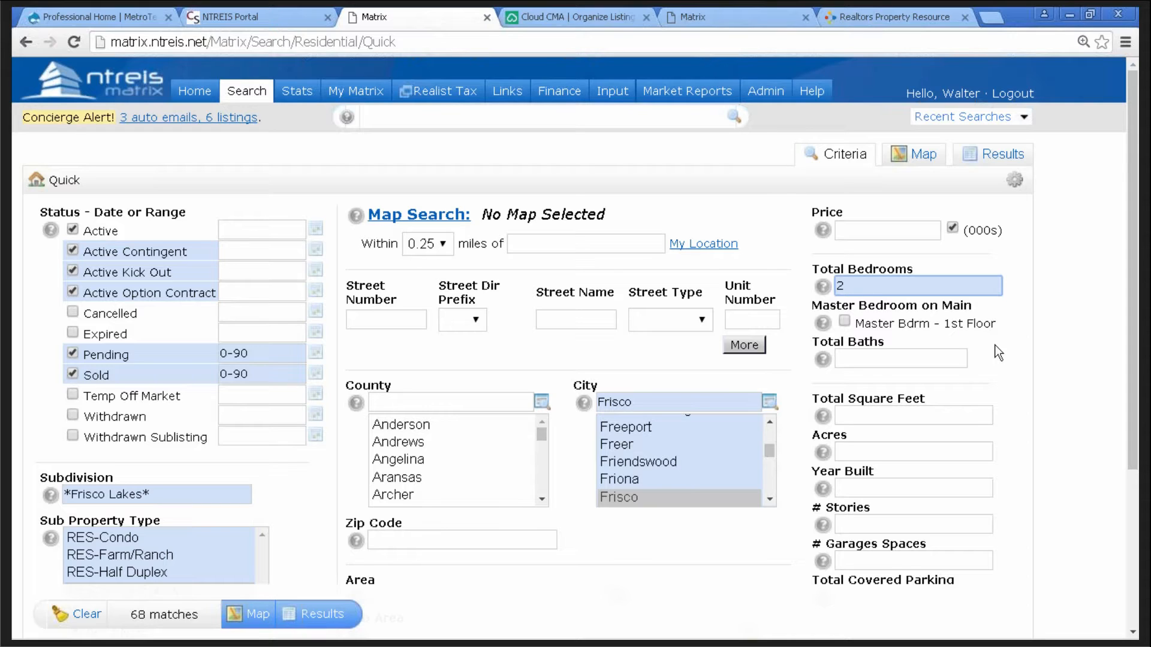
pyautogui.write('-')
pyautogui.click(858, 362)
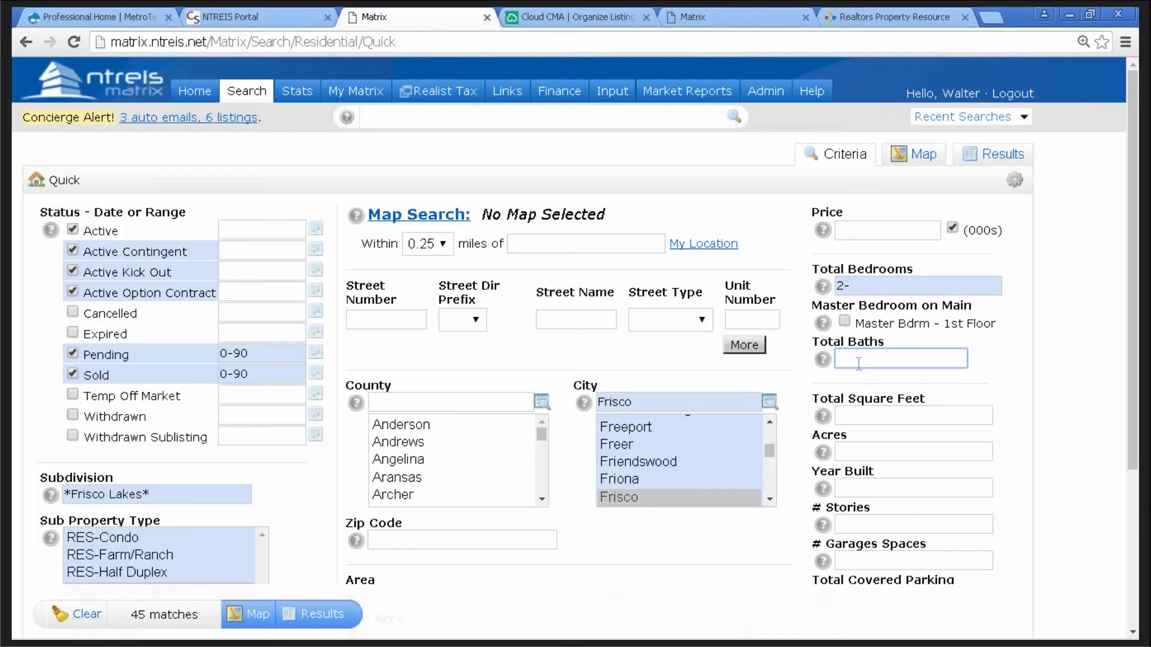
pyautogui.click(862, 417)
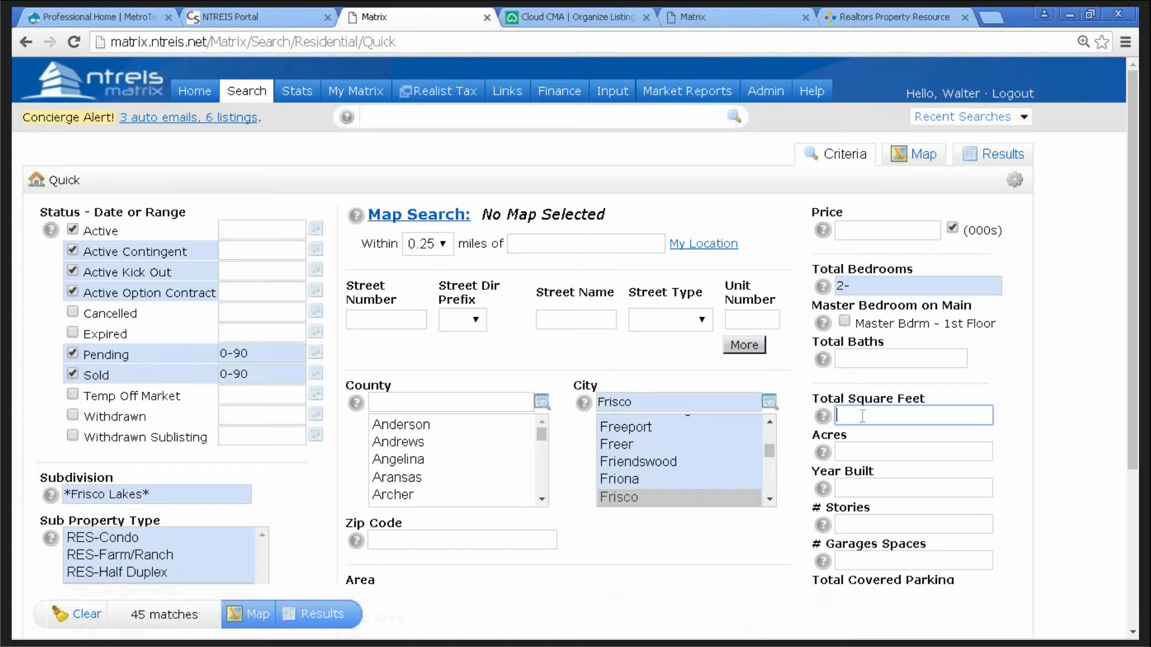
pyautogui.click(695, 17)
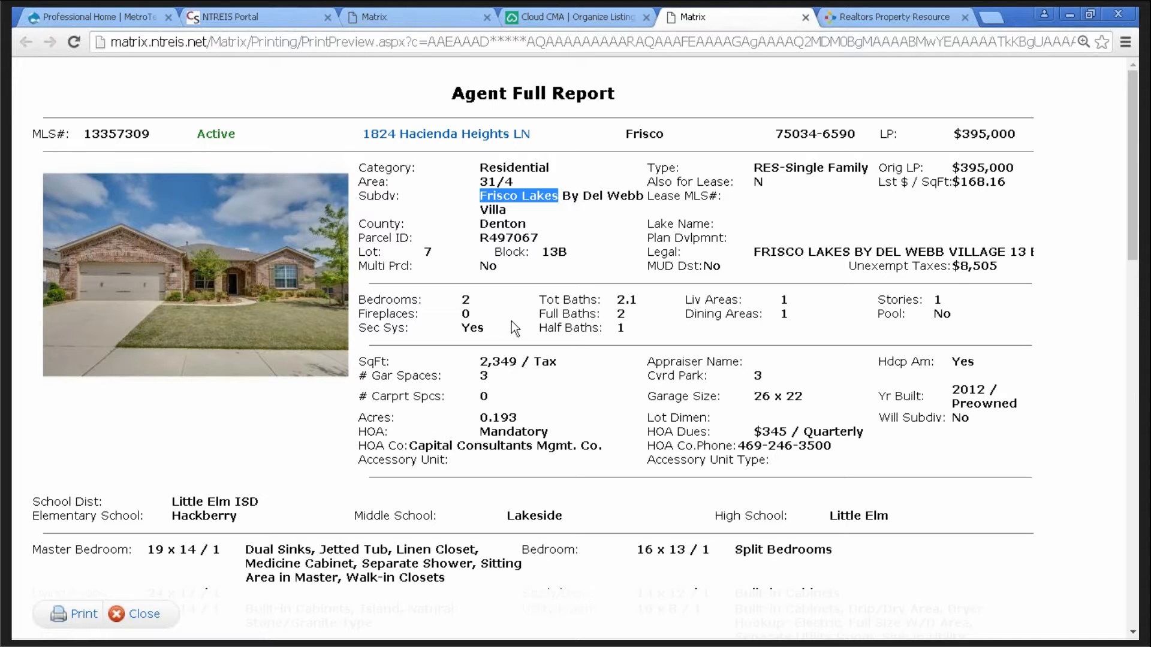
pyautogui.click(415, 12)
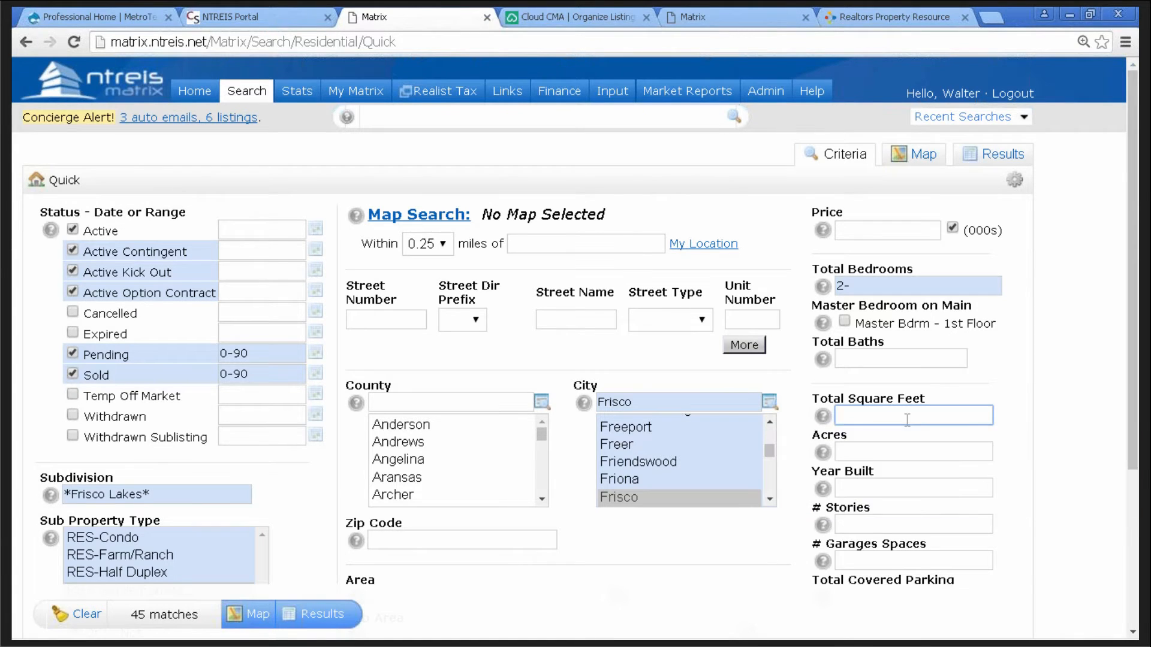
pyautogui.write('2000')
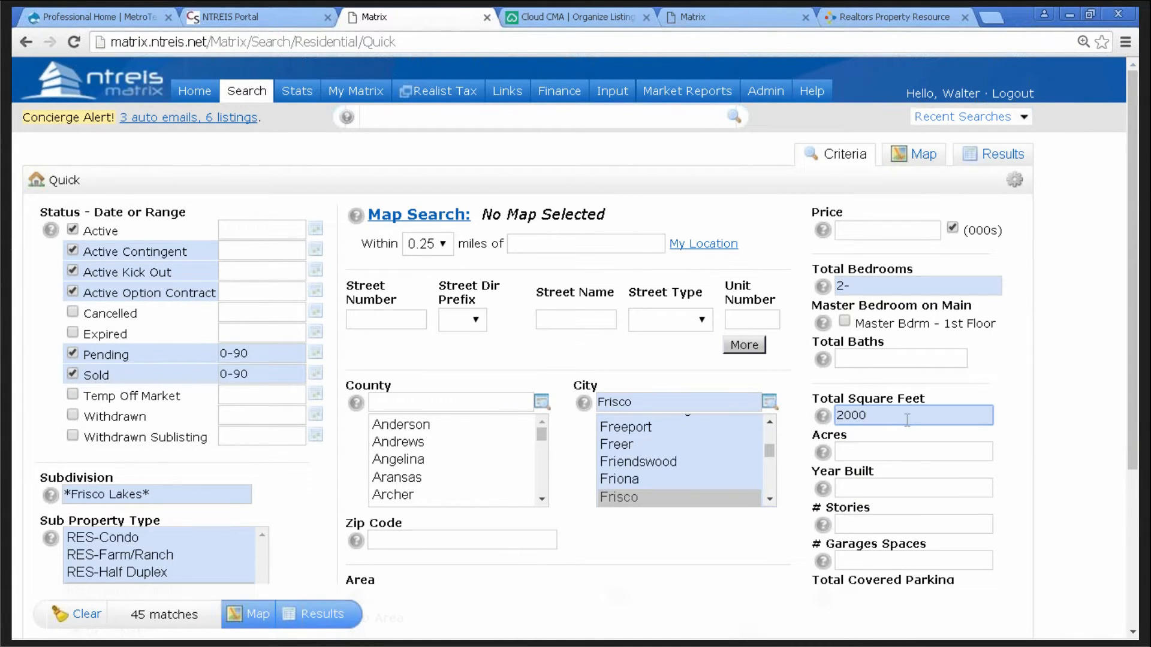
pyautogui.write('-2700')
pyautogui.click(519, 543)
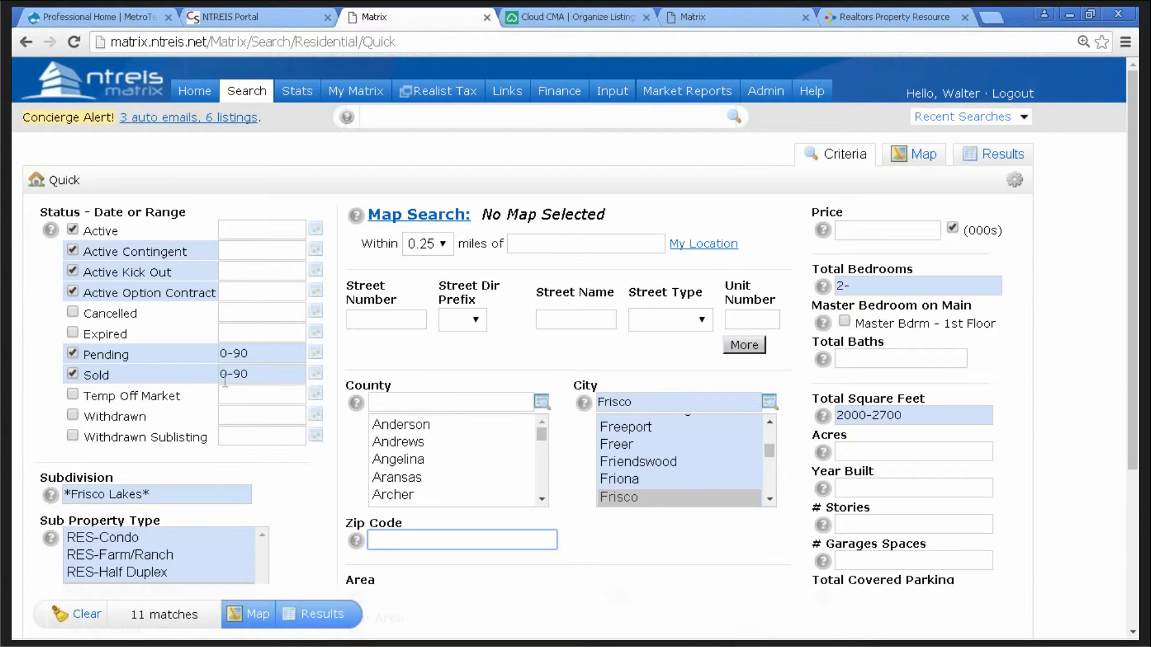
# - Widen the Sold range from 0-90 to 0-270 days and show the 17 results
pyautogui.moveTo(247, 388)
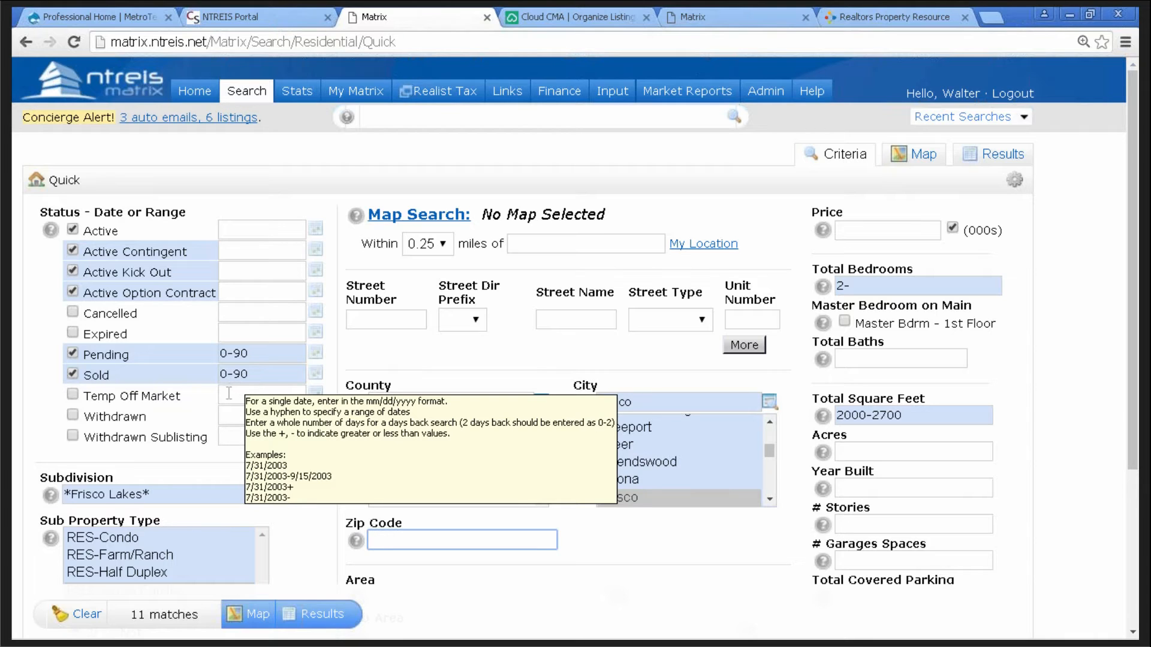
pyautogui.click(255, 374)
pyautogui.press('BackSpace')
pyautogui.press('BackSpace')
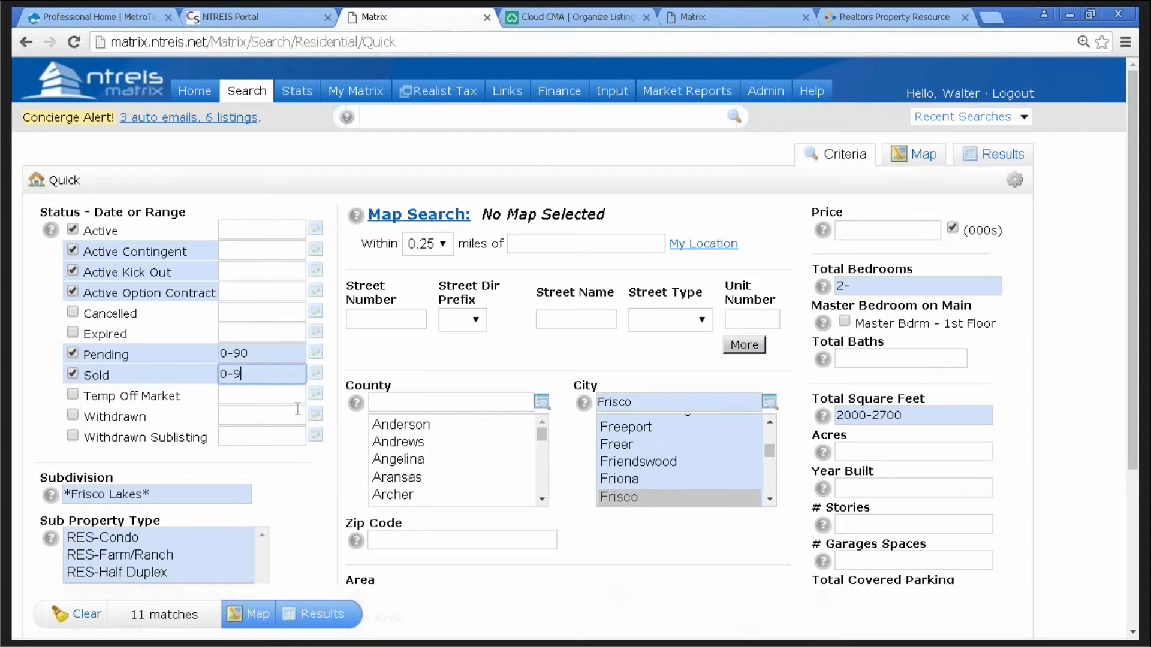
pyautogui.write('270')
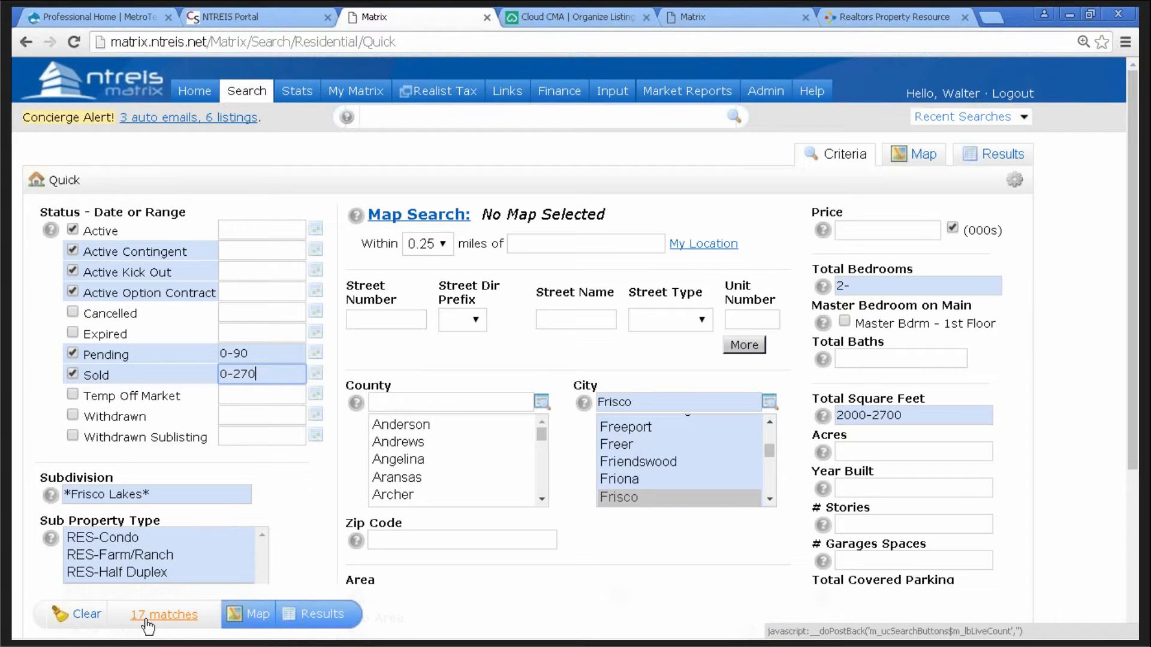
pyautogui.click(321, 621)
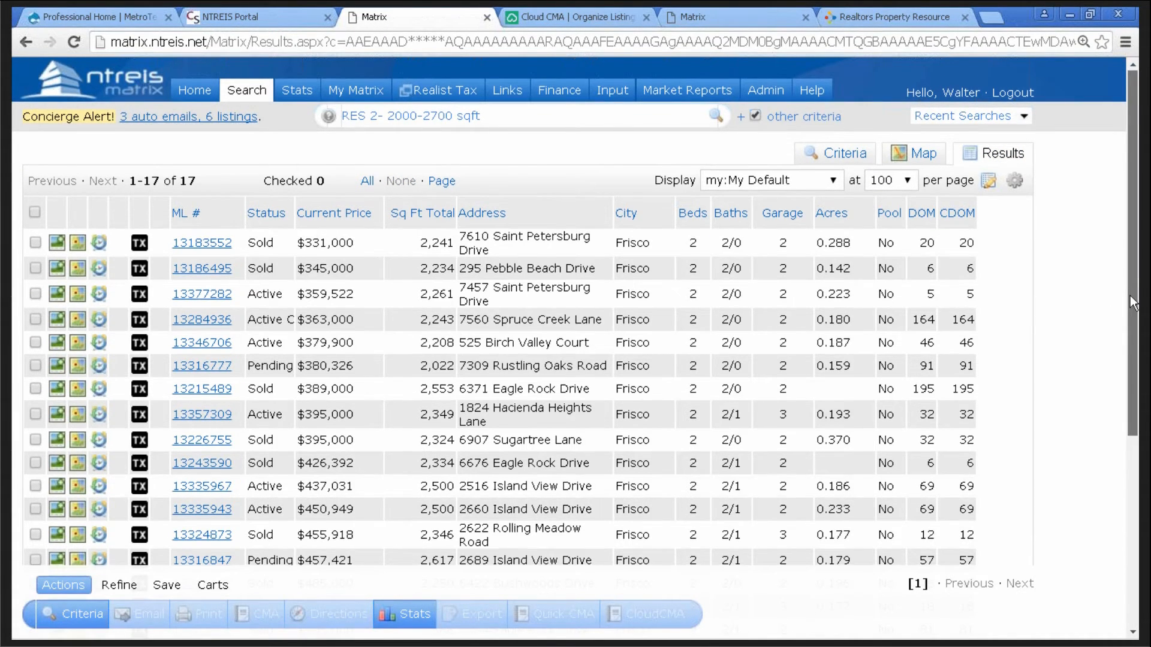
# - Sort the 17 results by Status so Active, Pending, then Sold listings group together
pyautogui.scroll(-2, 389, 224)
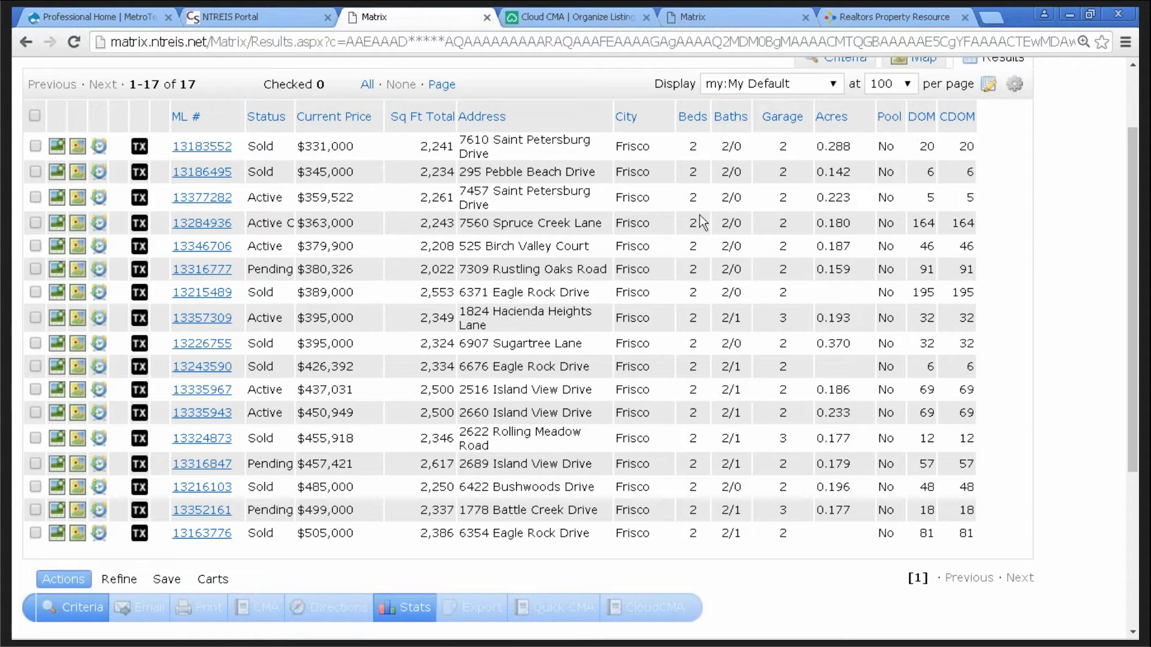
pyautogui.click(267, 117)
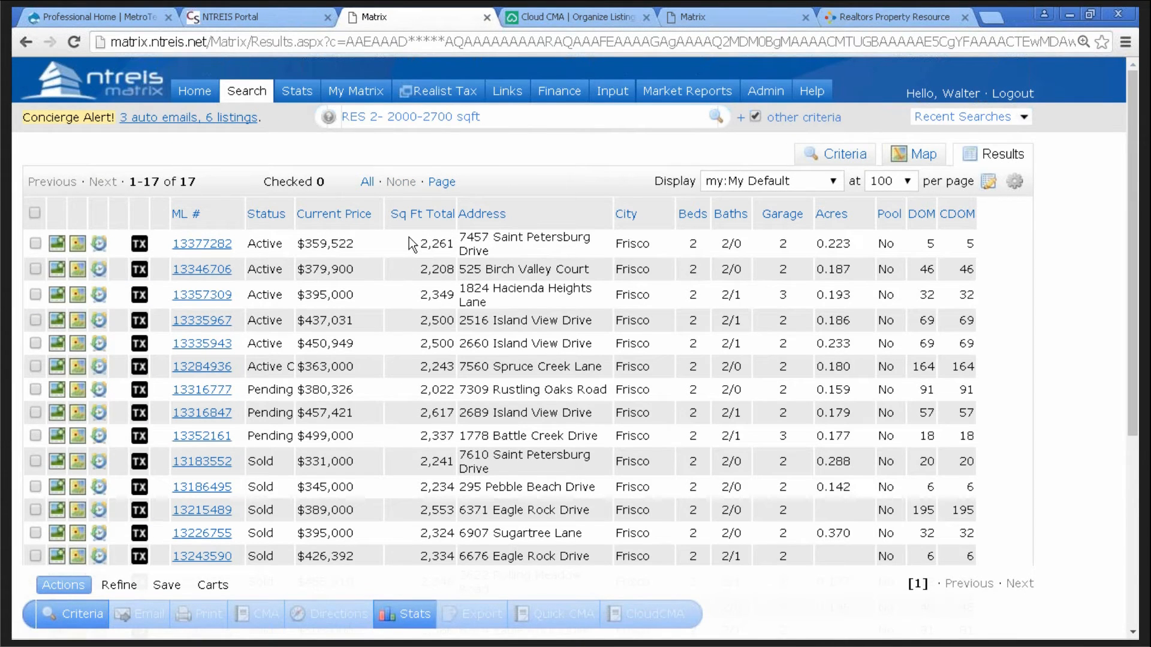
# - Discard listings 13324873, 13216103, 13163776, 13352161, 13316847 and 13335943 from the results
pyautogui.scroll(-4, 408, 236)
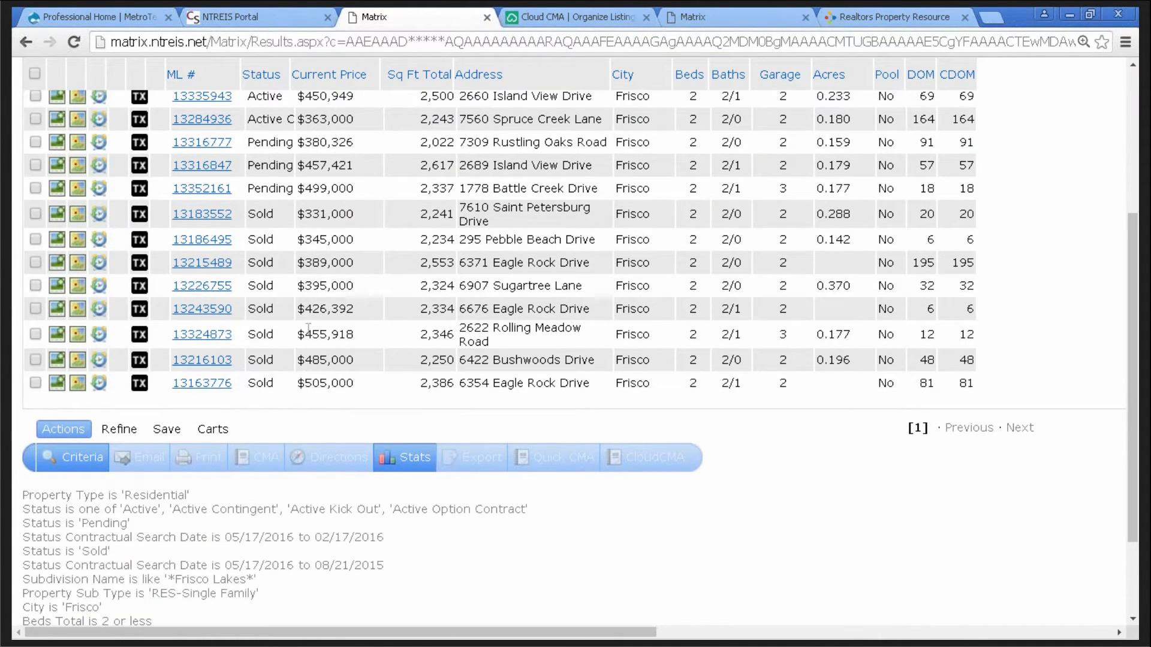
pyautogui.click(36, 333)
pyautogui.click(36, 359)
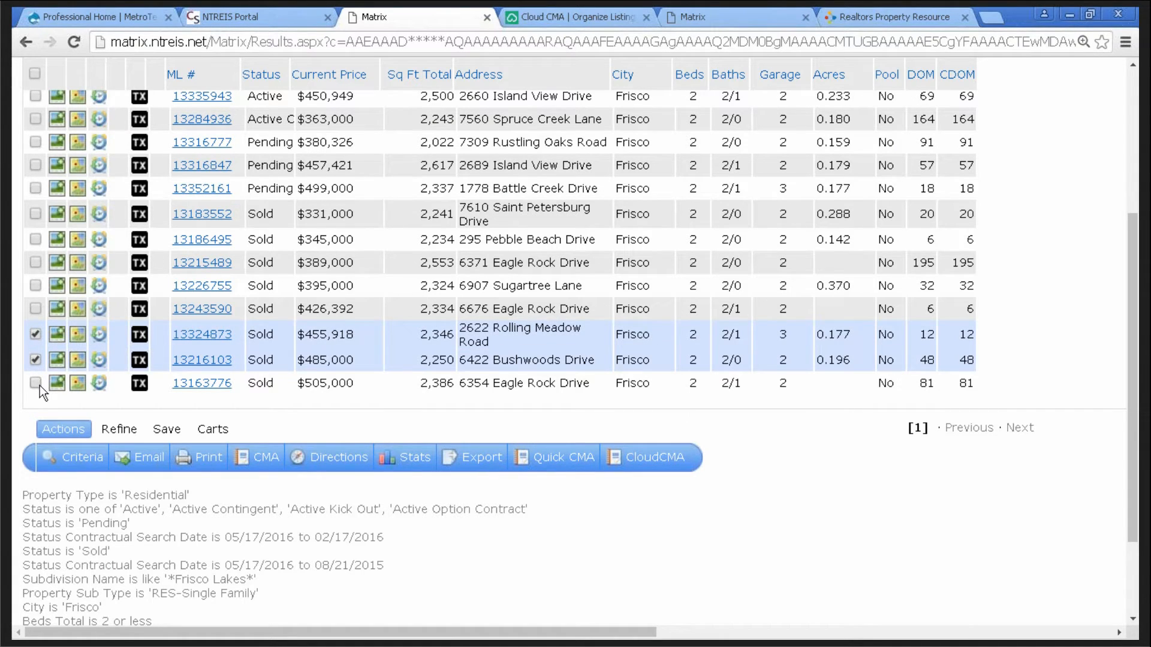
pyautogui.click(36, 383)
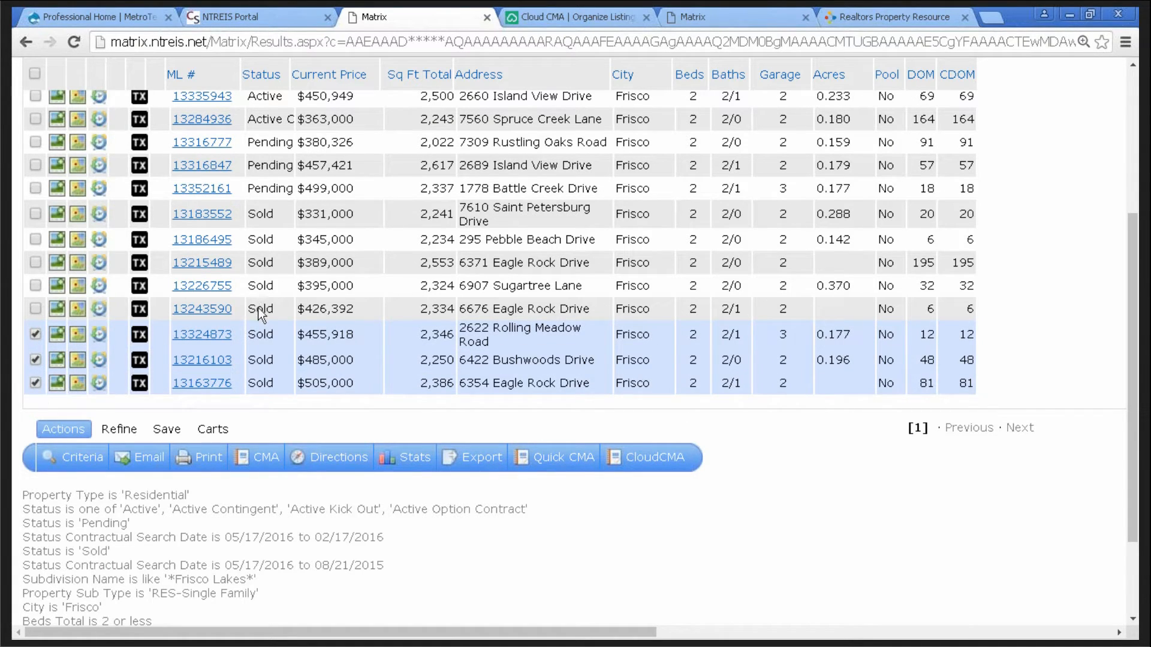
pyautogui.scroll(1, 260, 314)
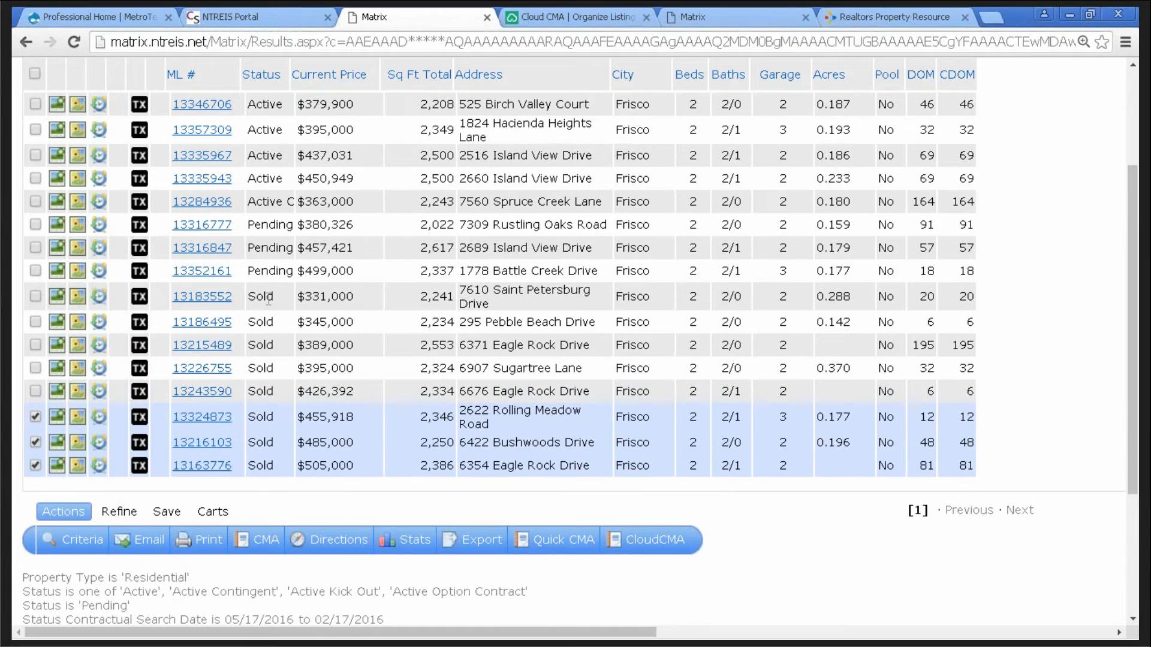
pyautogui.click(36, 271)
pyautogui.click(36, 248)
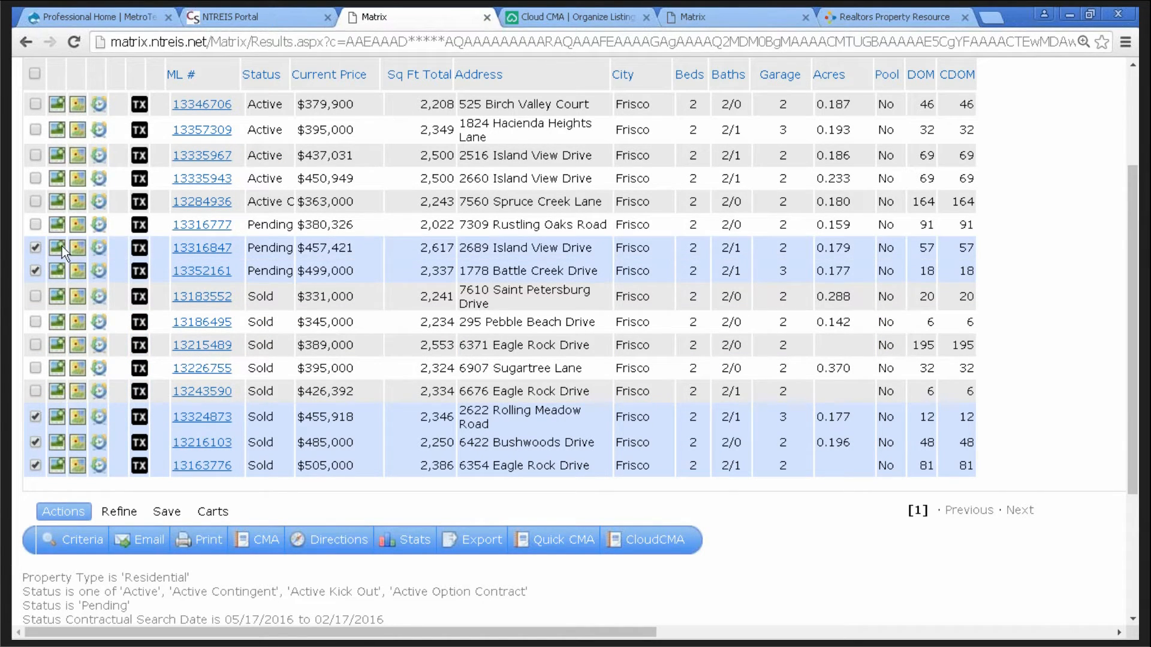
pyautogui.scroll(1, 280, 246)
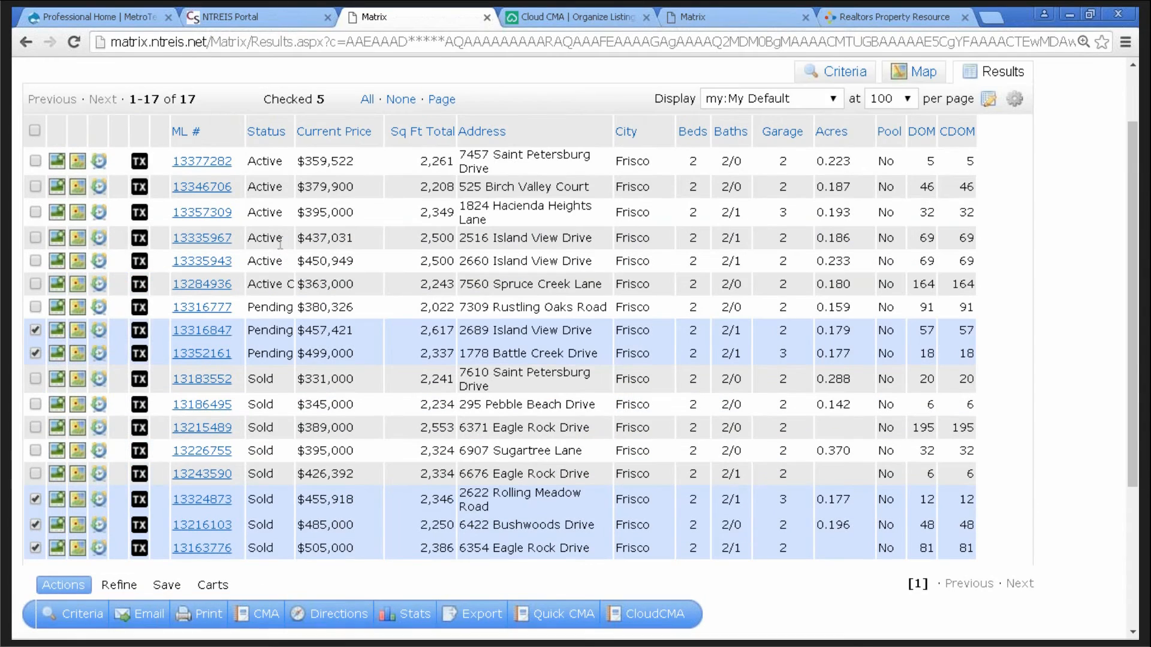
pyautogui.click(35, 261)
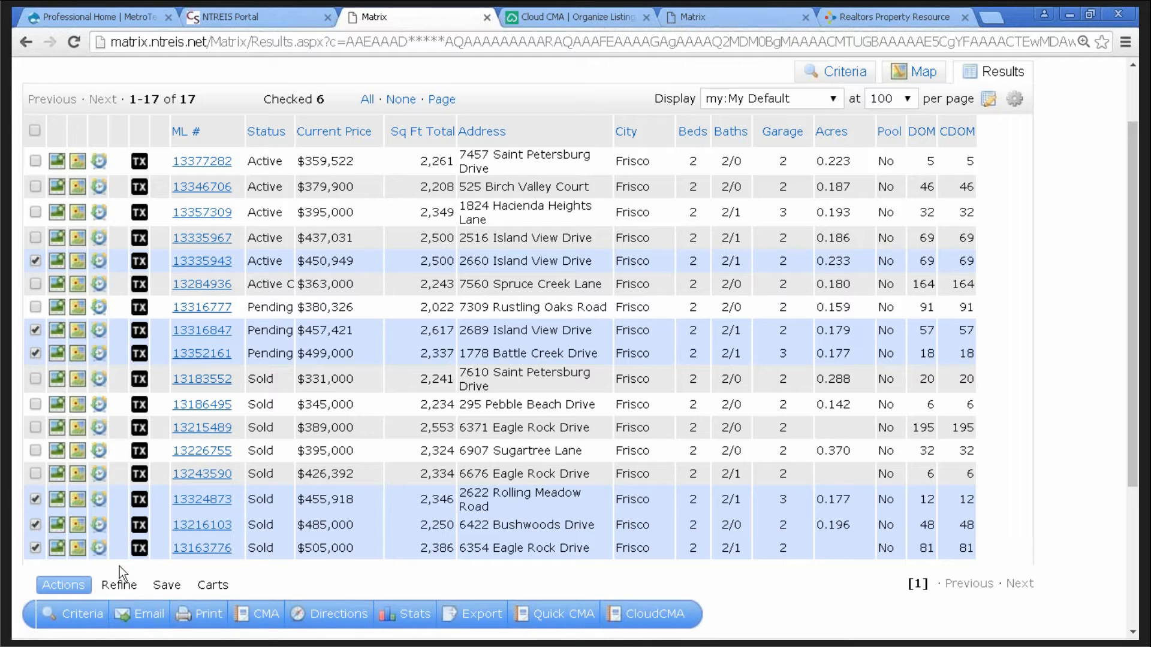
pyautogui.click(122, 587)
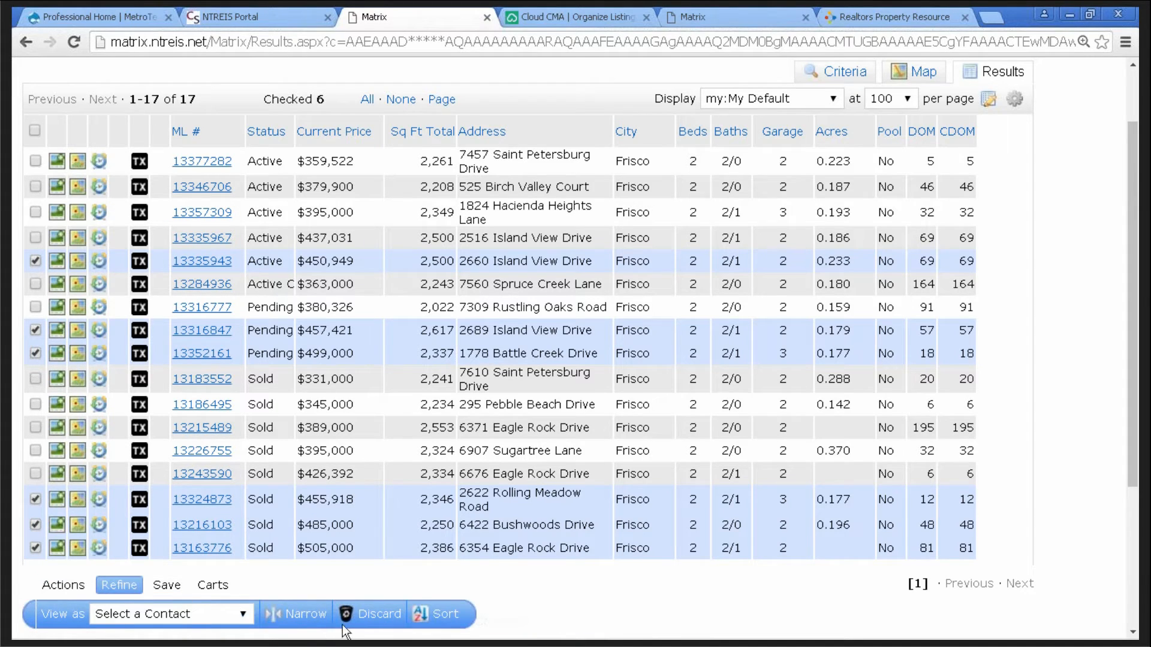
pyautogui.click(374, 617)
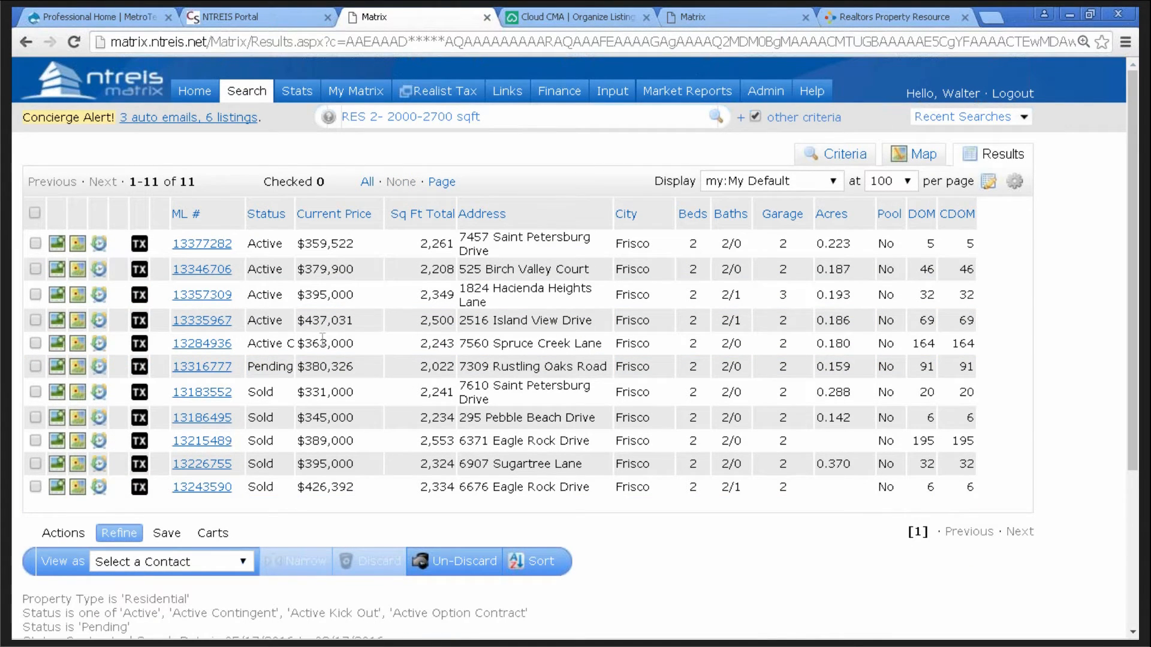
# - Check all 11 remaining Frisco Lakes listings and return to the Actions tab
pyautogui.click(34, 213)
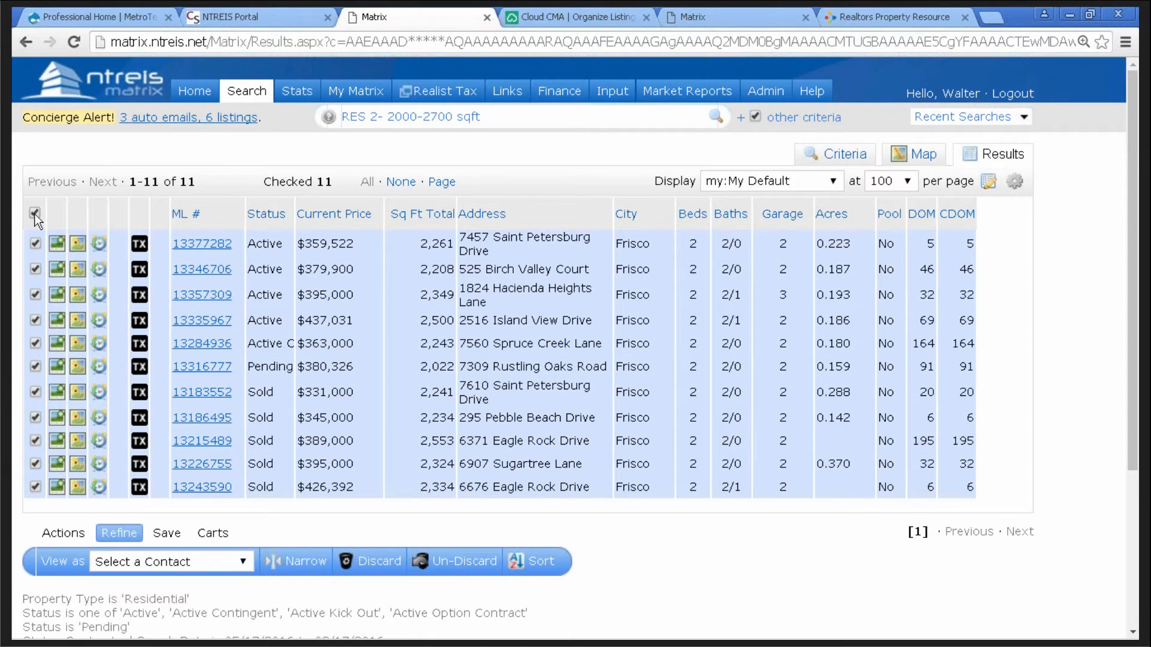
pyautogui.click(61, 533)
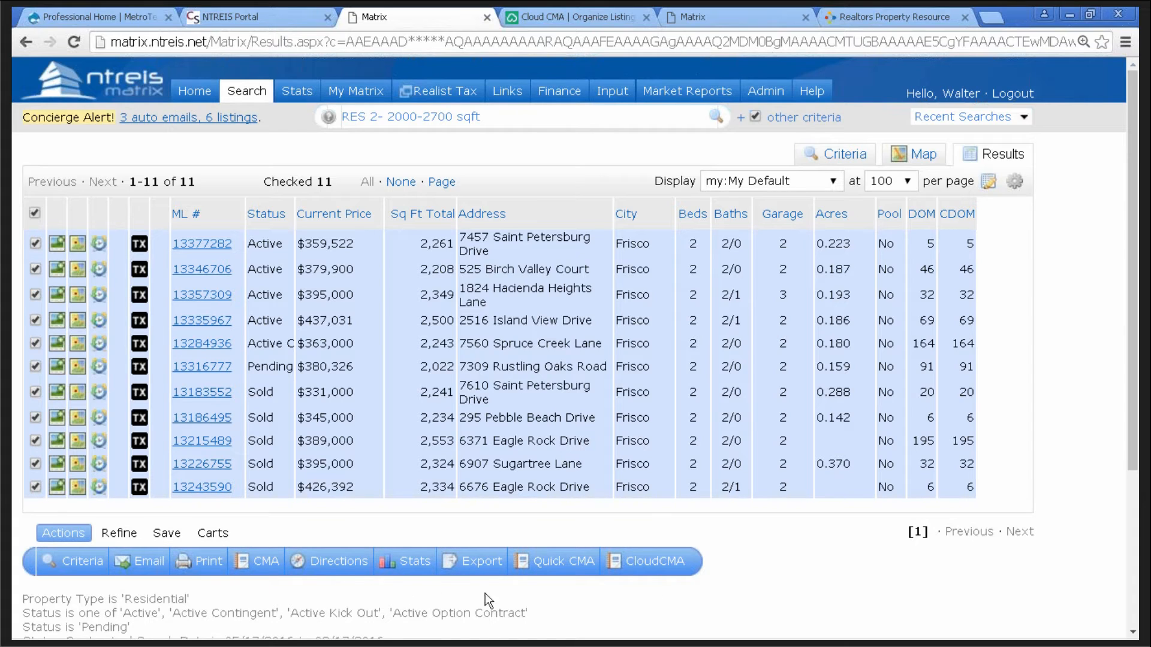
pyautogui.moveTo(750, 639)
# - Switch to the MetroTex site and open the full class calendar via VIEW ALL CLASSES
pyautogui.click(85, 16)
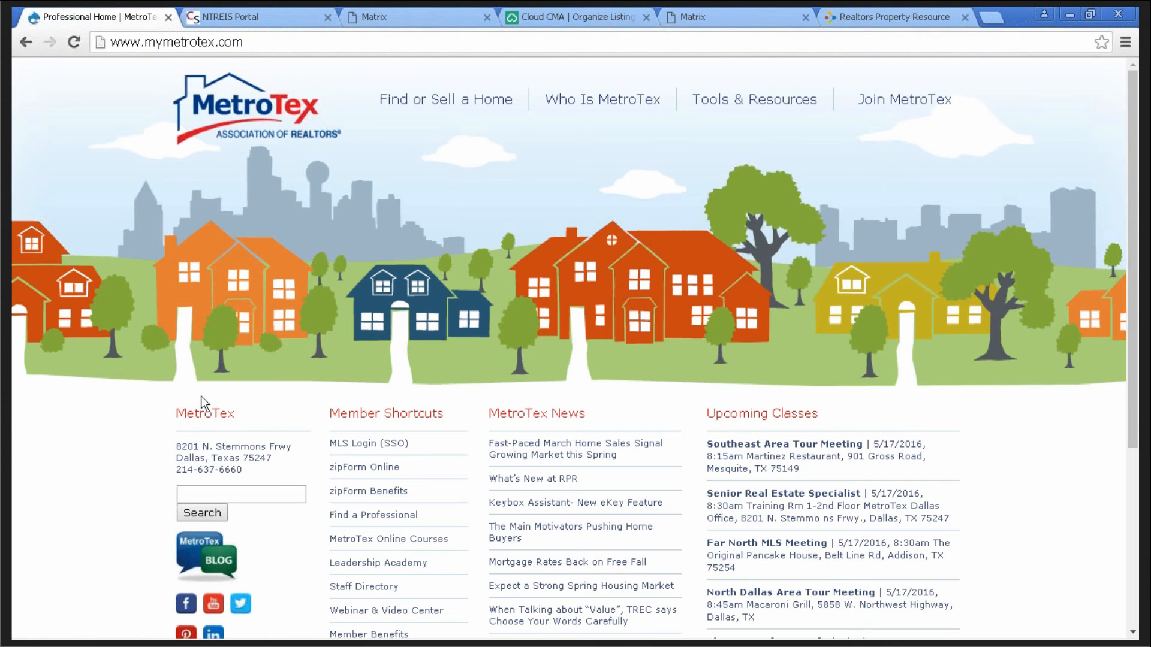
pyautogui.scroll(-3, 1134, 358)
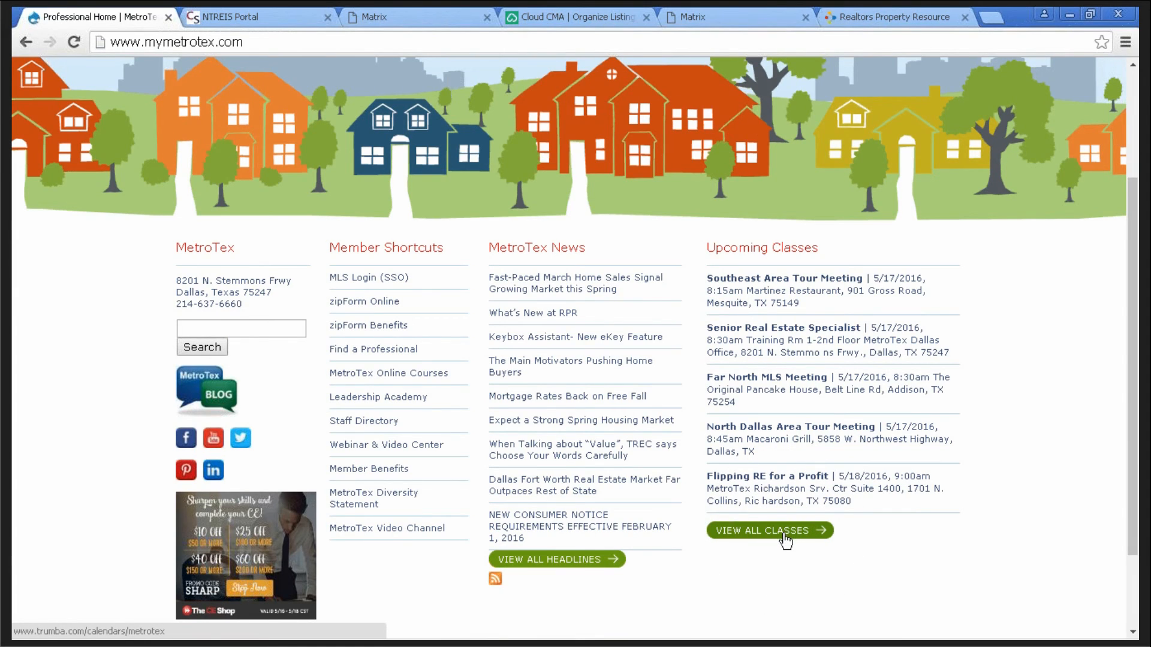
pyautogui.click(760, 536)
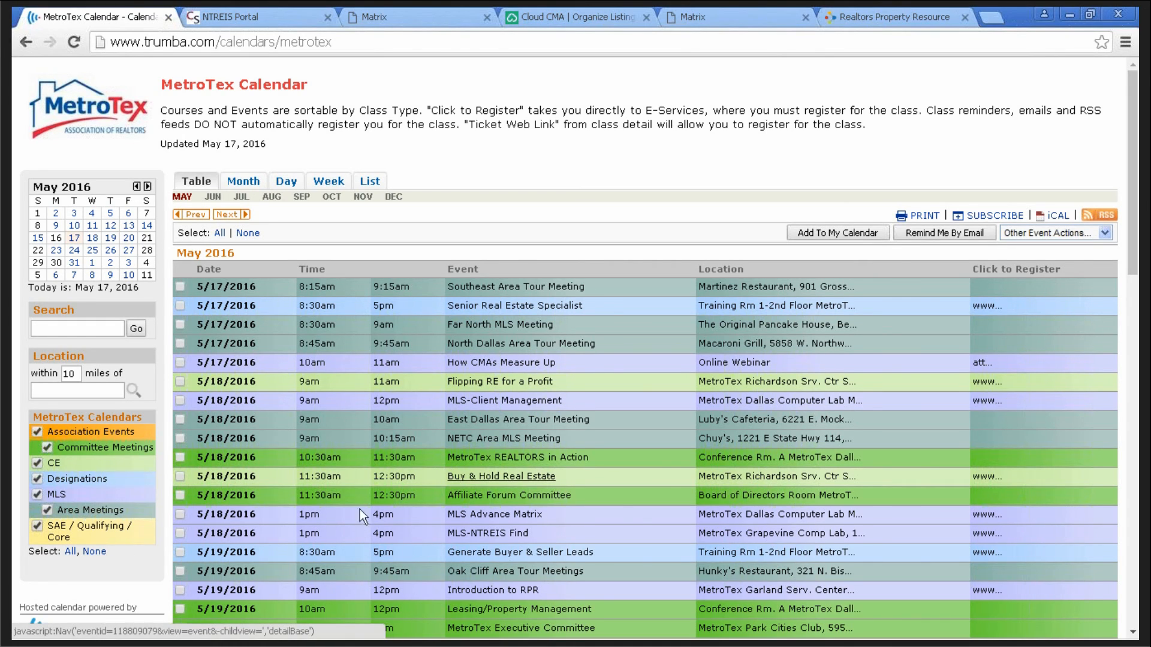
# - Hide SAE/Qualifying, area meetings, CE, designation, committee and association events, leaving only MLS
pyautogui.click(37, 527)
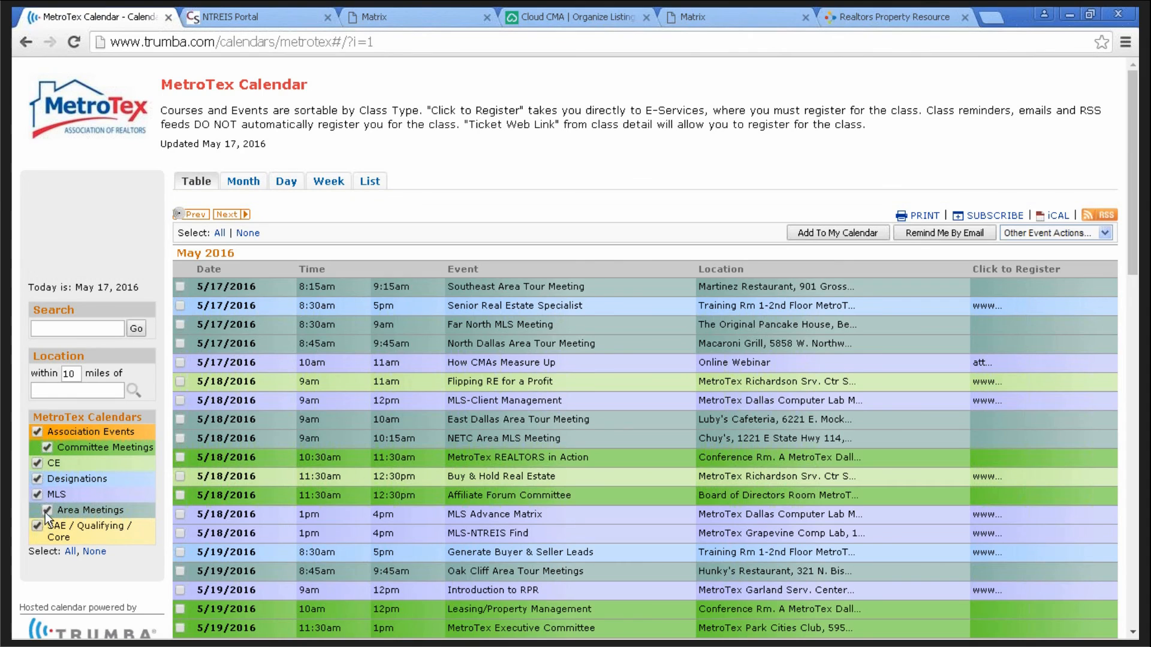
pyautogui.click(46, 510)
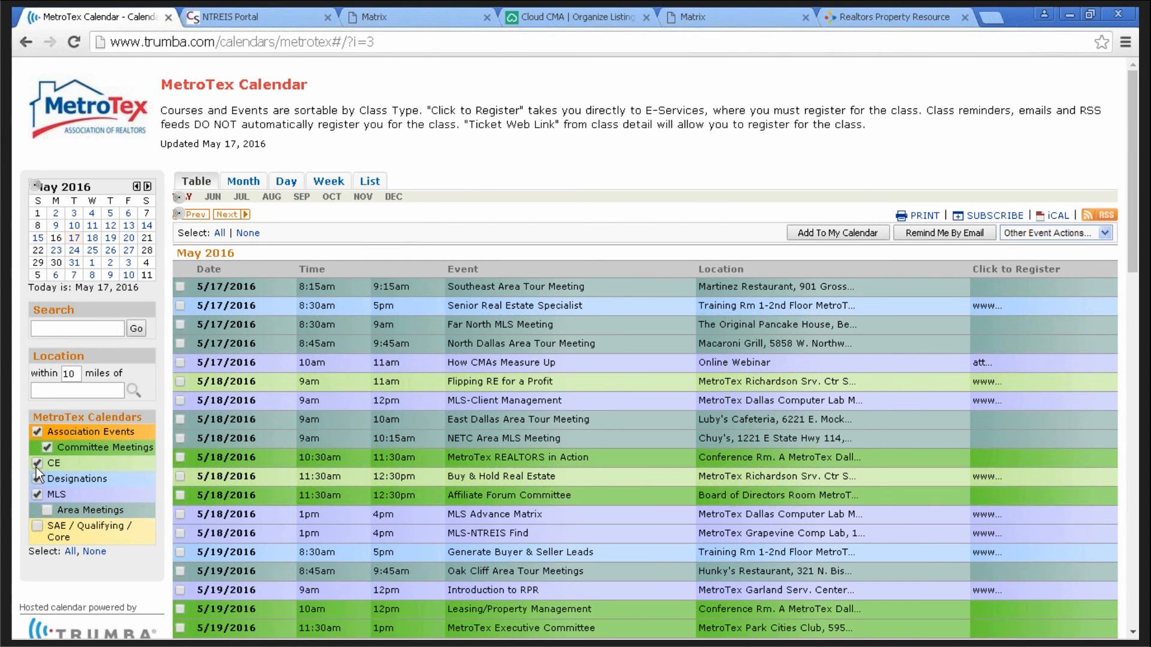
pyautogui.click(37, 465)
pyautogui.click(46, 448)
pyautogui.click(38, 433)
pyautogui.click(37, 431)
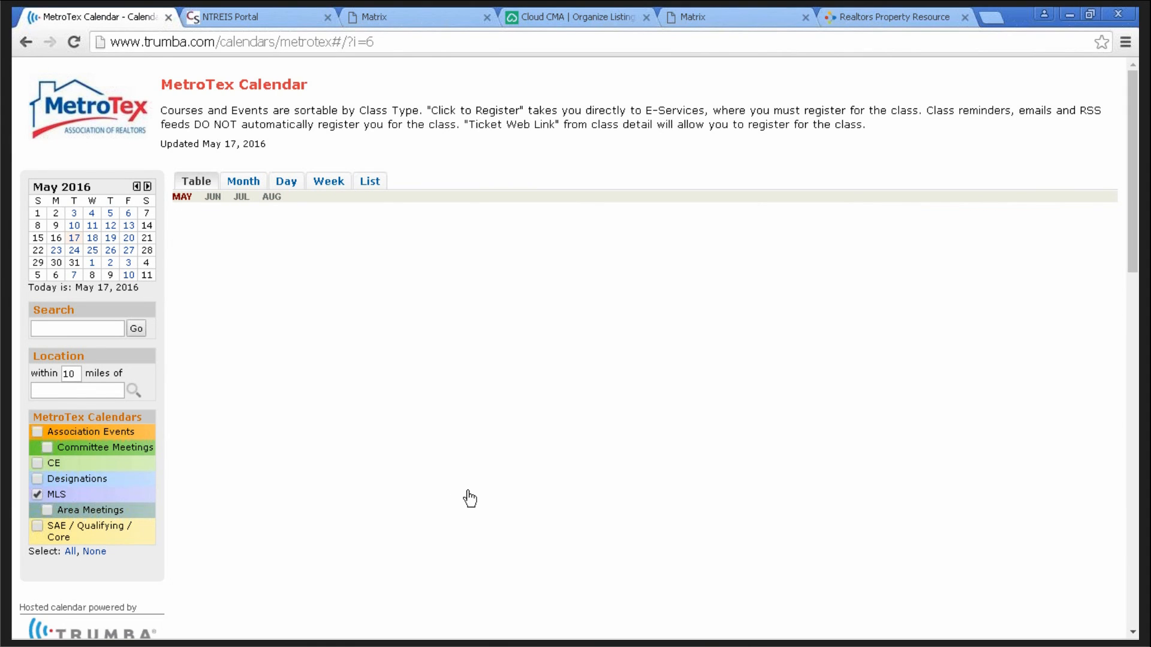